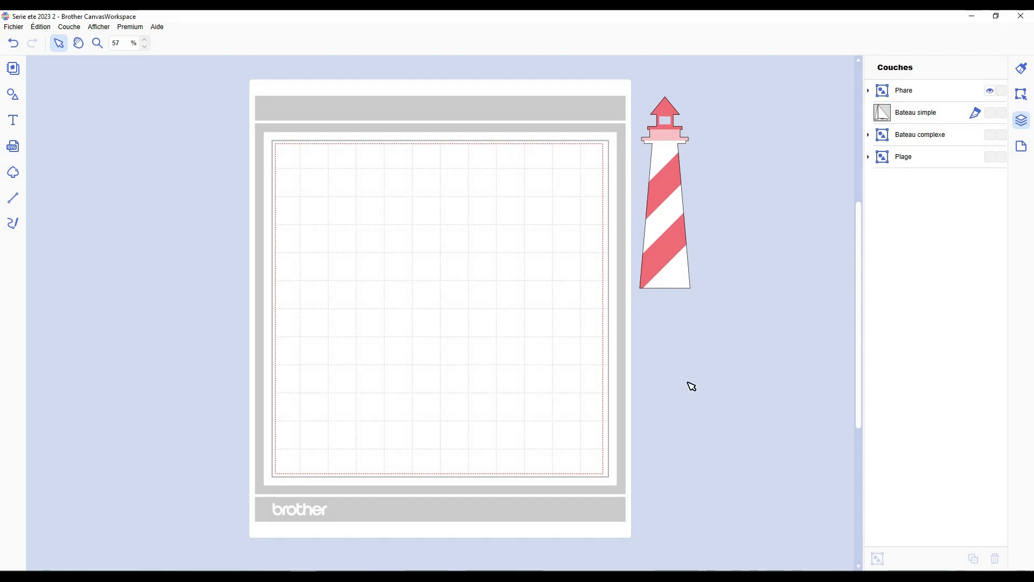
- Move the finished lighthouse slightly lower beside the mat and add a plain rectangle near the mat's upper-left corner
left_click_drag(669, 186, 674, 204)
scroll(474, 238, "up", 1)
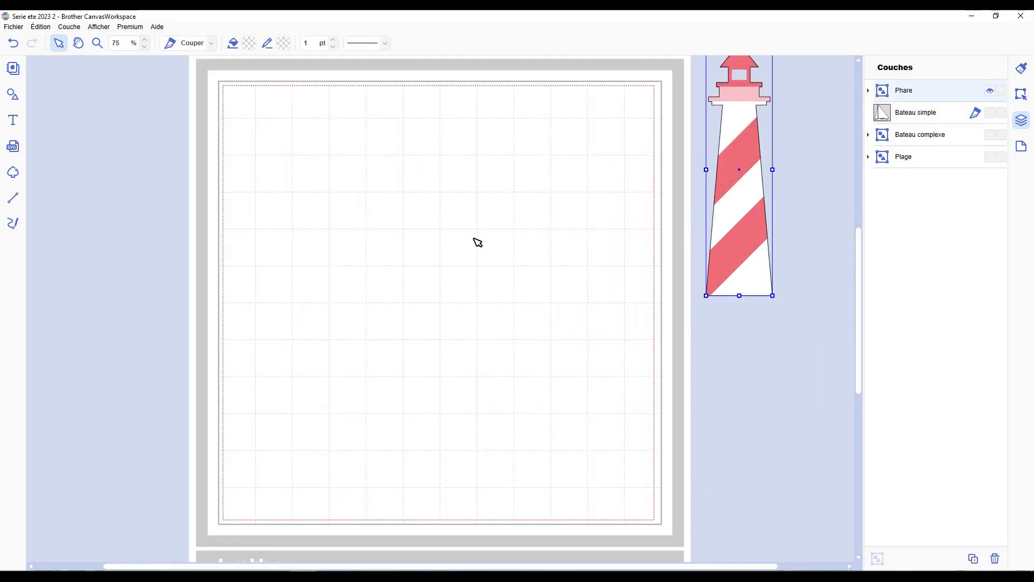
scroll(478, 242, "down", 1)
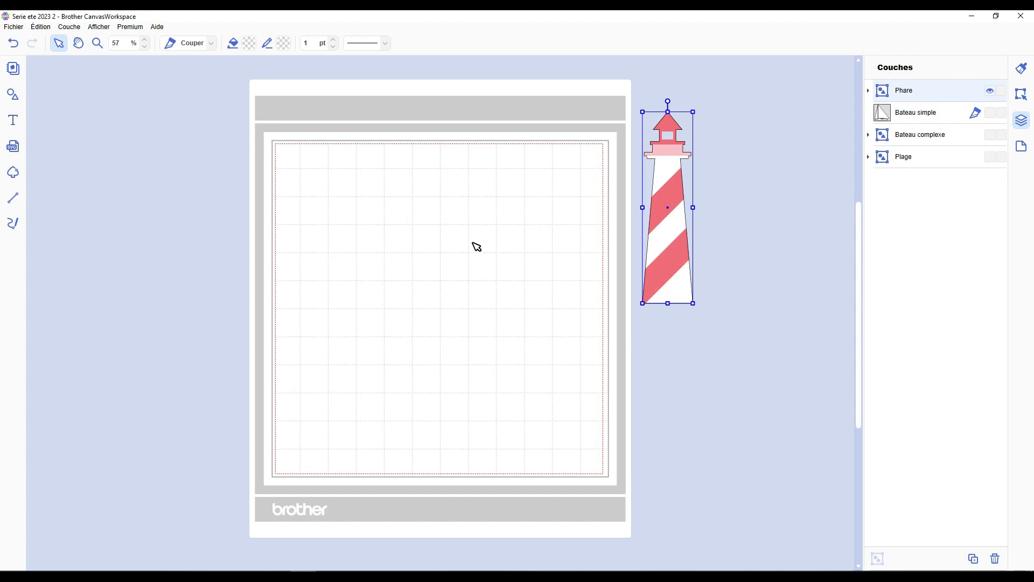
left_click(13, 95)
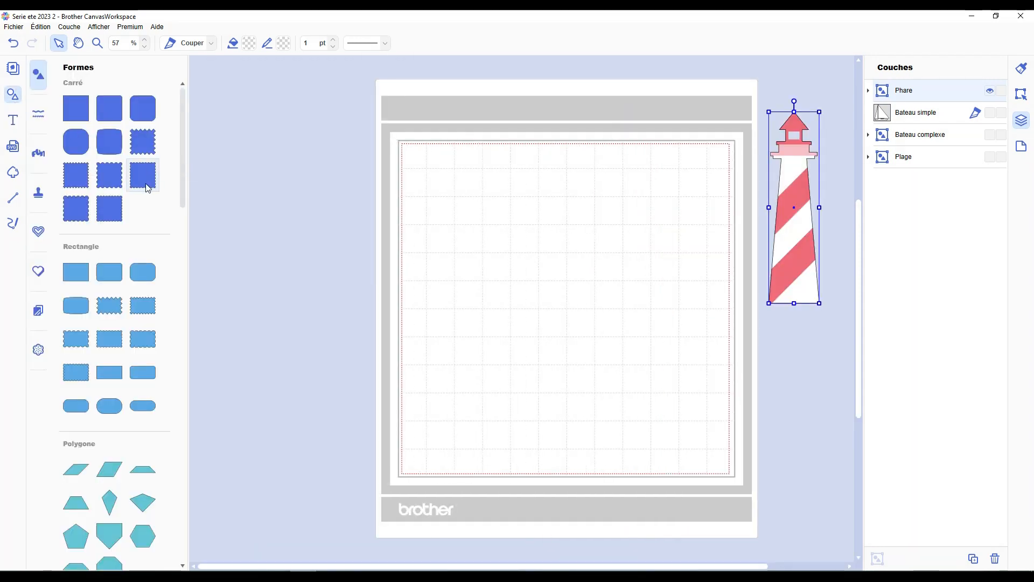
left_click_drag(76, 272, 466, 188)
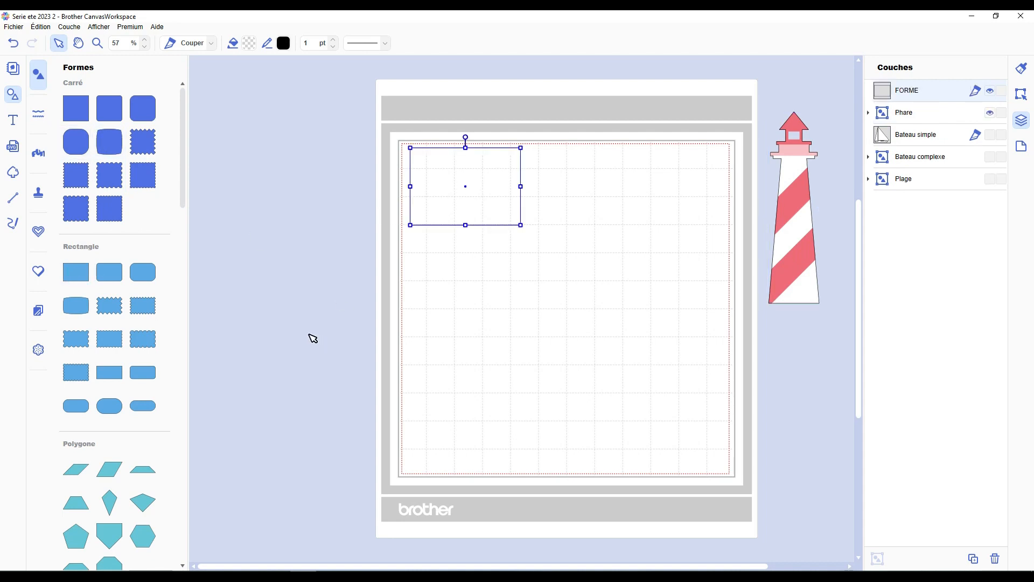
- Add a trapezoid and a sharp-cornered equilateral triangle to the mat below the rectangle
scroll(154, 344, "down", 3)
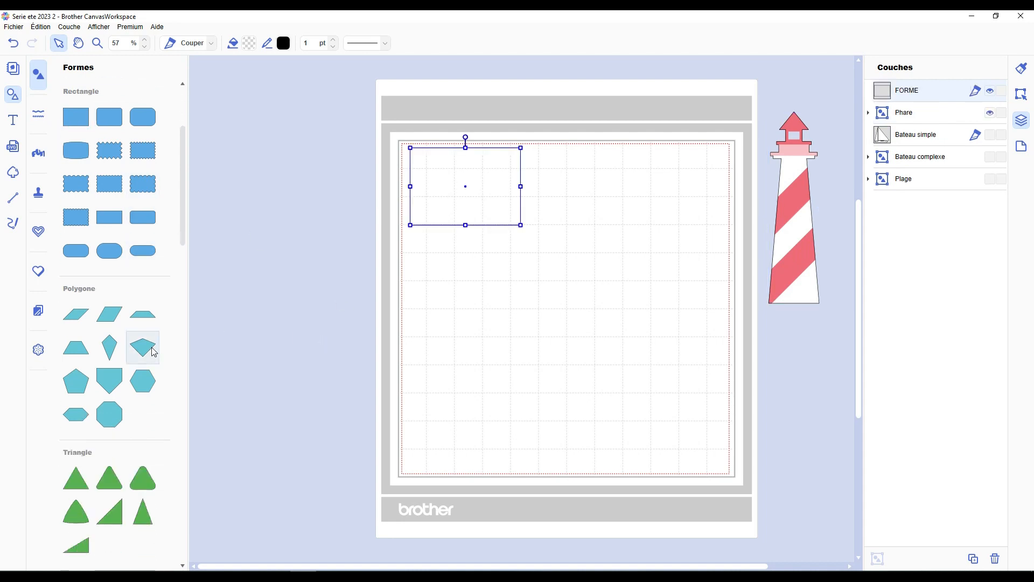
scroll(152, 348, "down", 9)
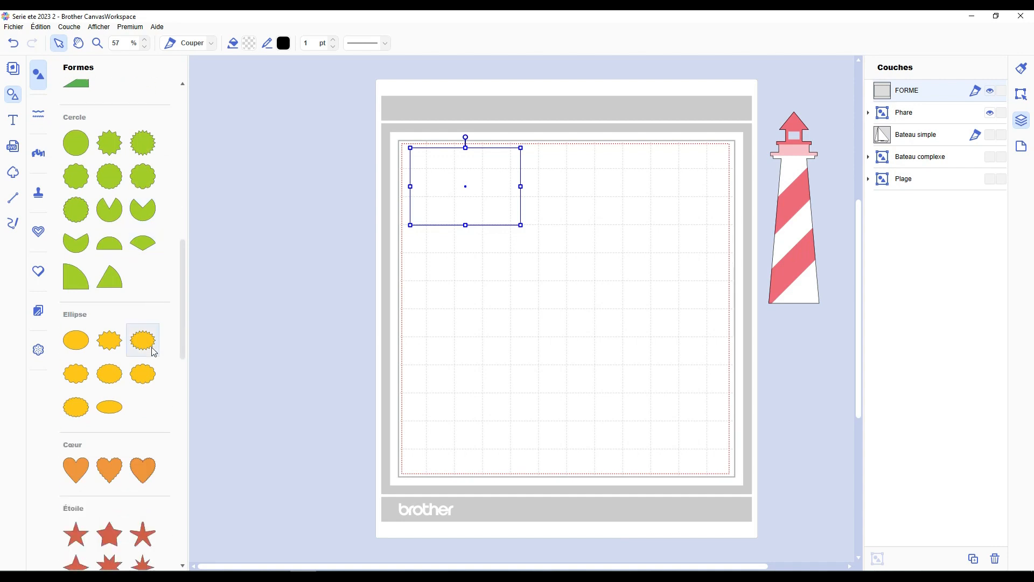
scroll(154, 352, "down", 8)
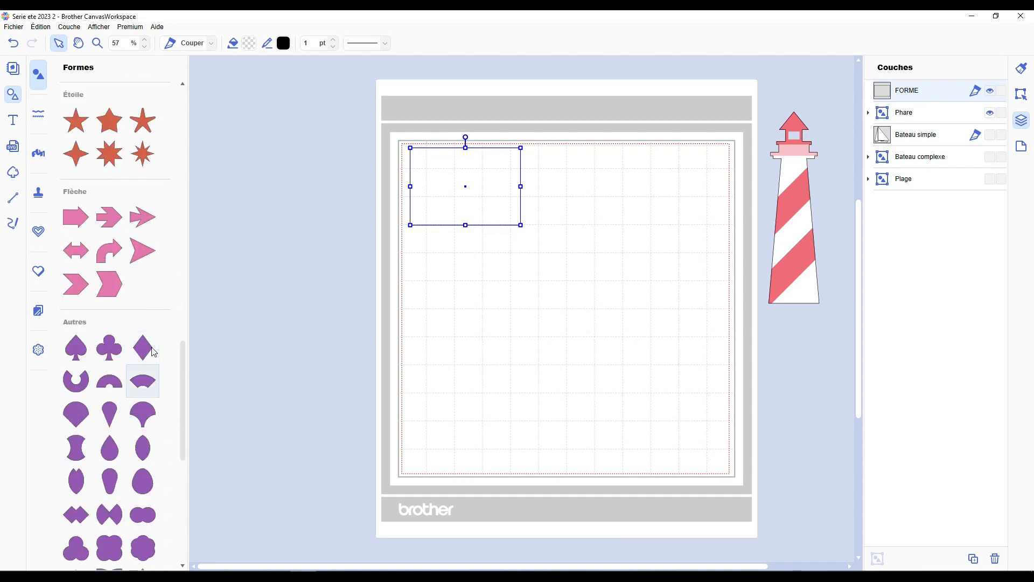
scroll(154, 352, "up", 16)
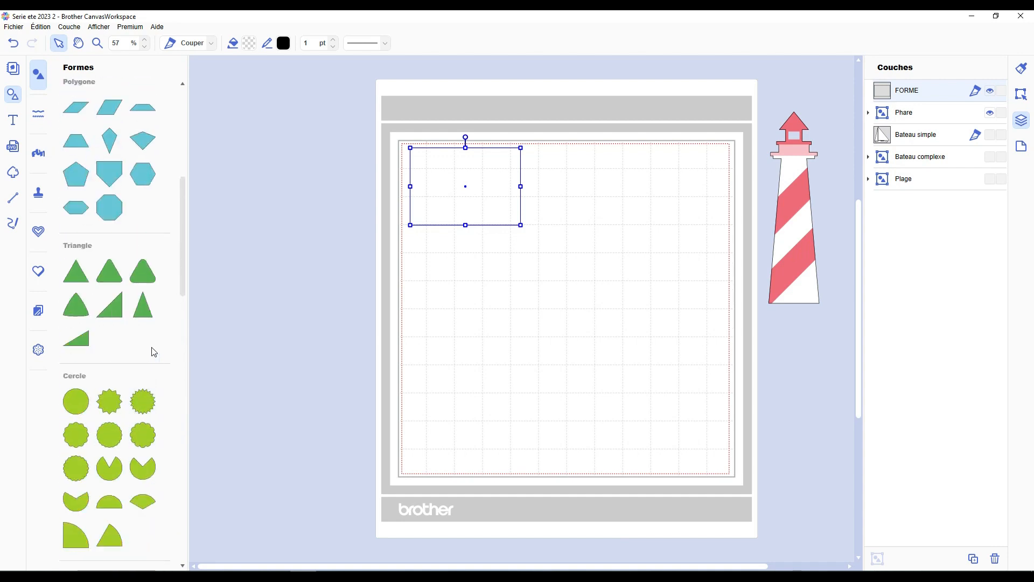
scroll(154, 352, "up", 2)
left_click_drag(143, 210, 494, 264)
left_click_drag(76, 374, 513, 379)
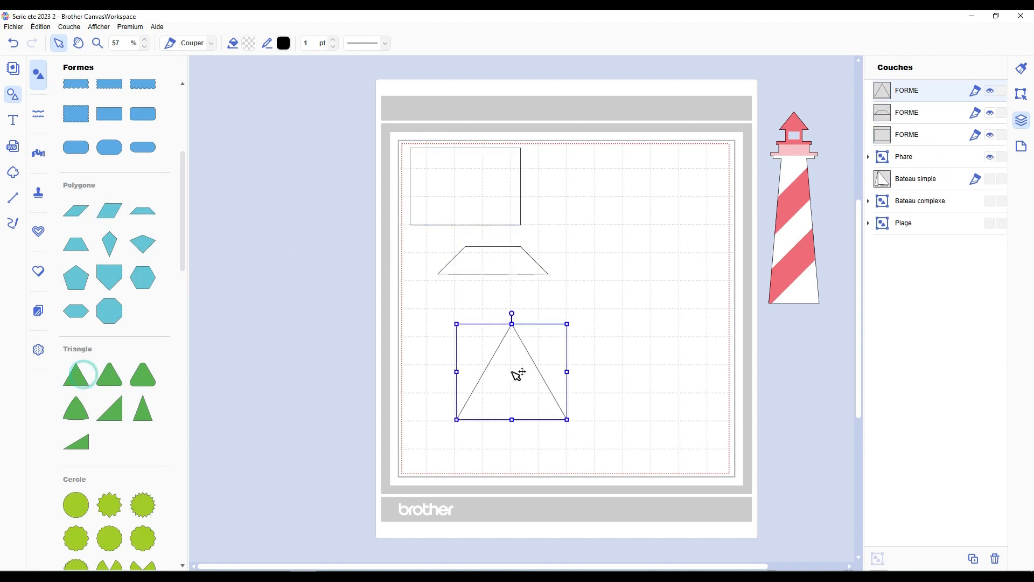
left_click(13, 97)
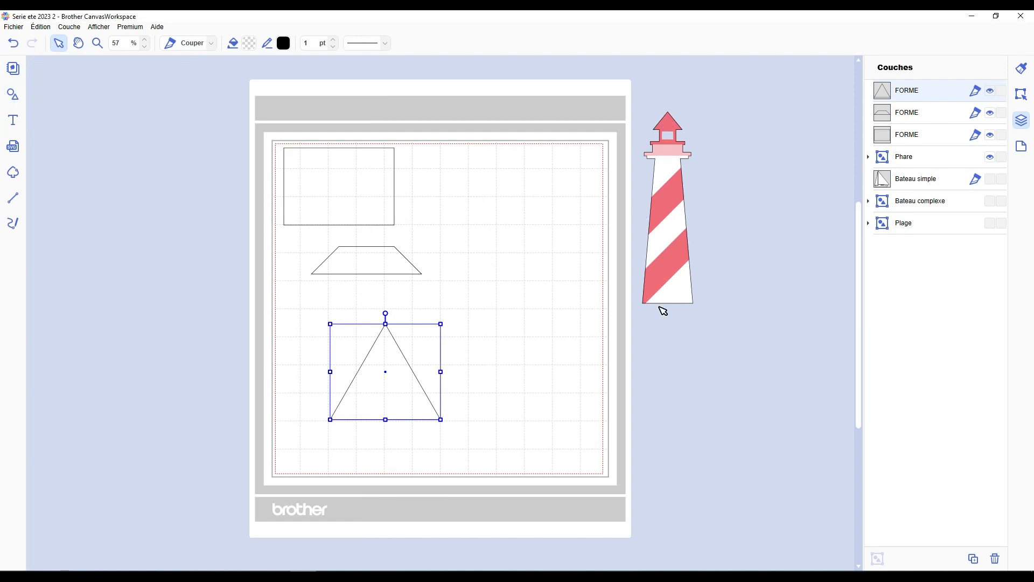
- Move the triangle above the mat and stretch the trapezoid into a tall tower placed near the mat's lower center
left_click_drag(383, 381, 522, 102)
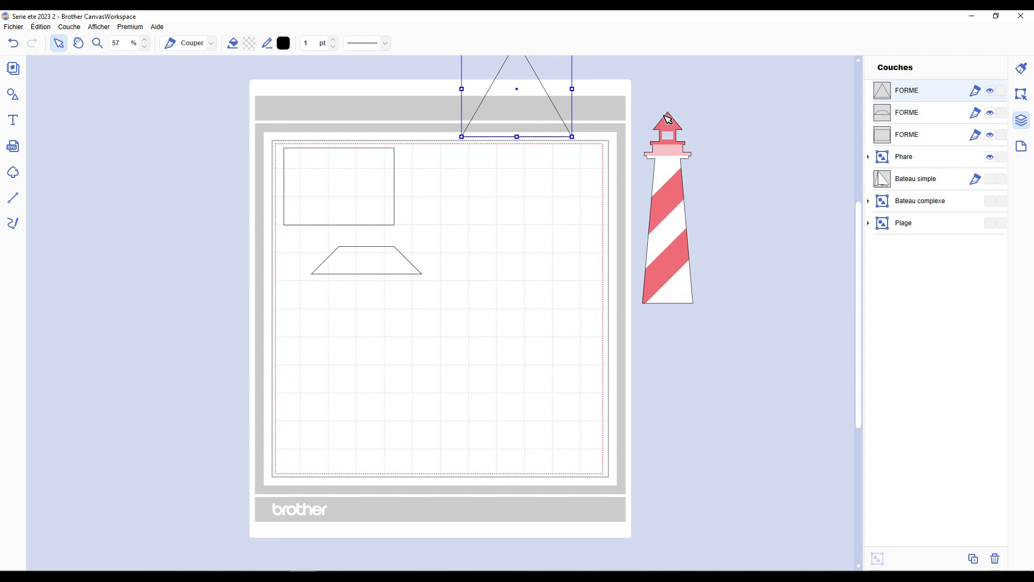
scroll(528, 214, "up", 1)
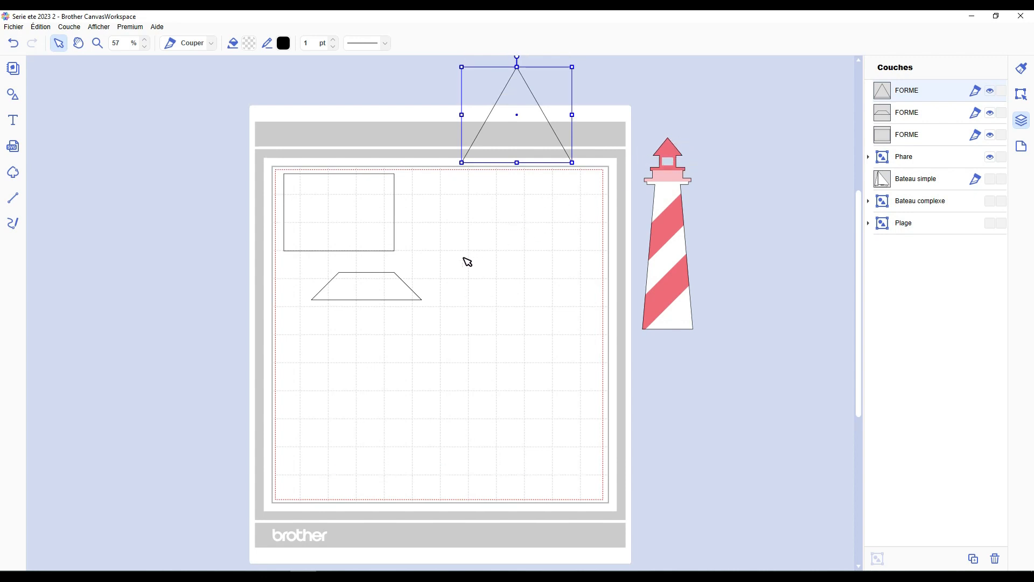
left_click_drag(372, 289, 430, 393)
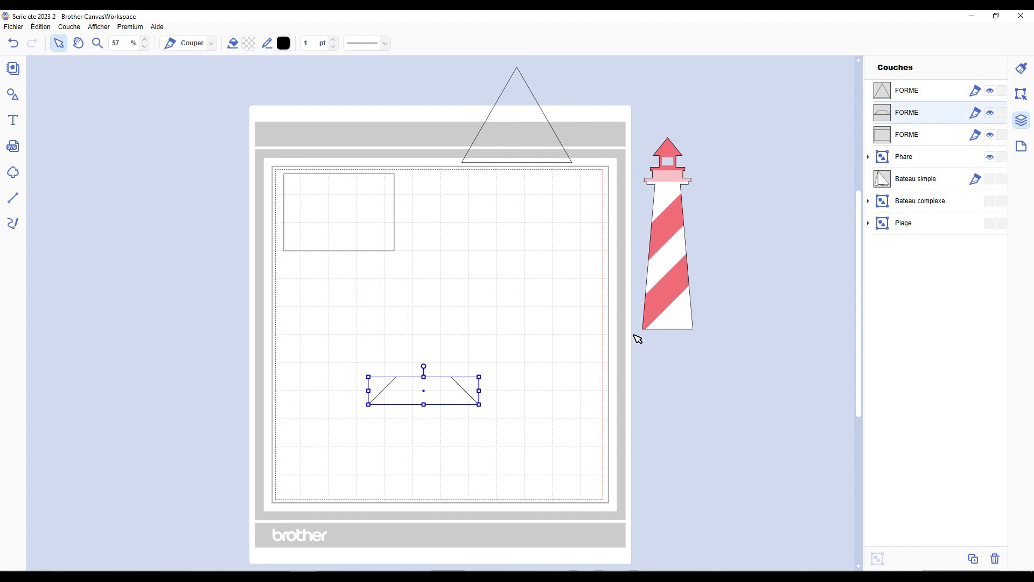
left_click_drag(425, 379, 427, 175)
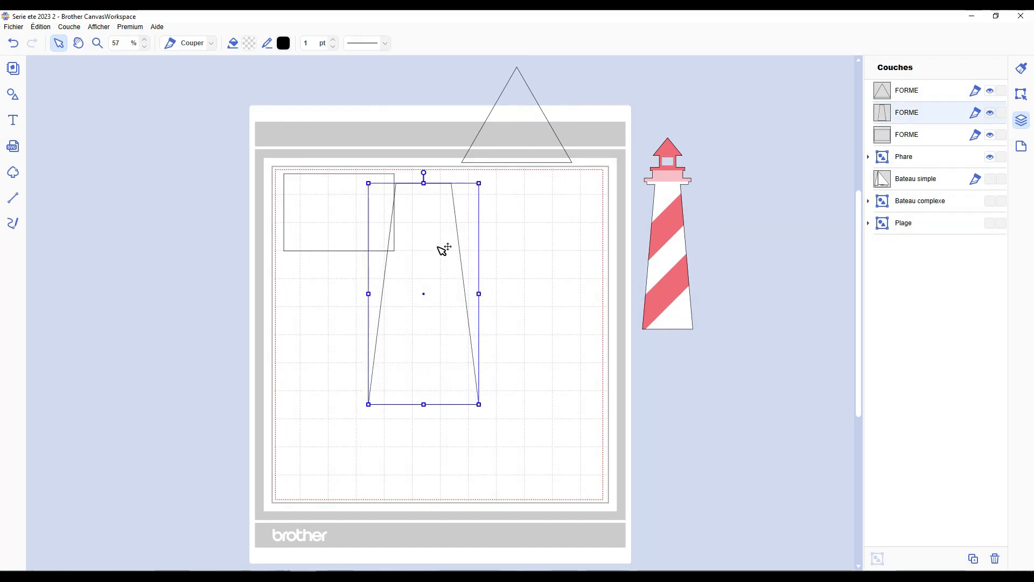
left_click_drag(439, 243, 463, 317)
left_click(528, 336)
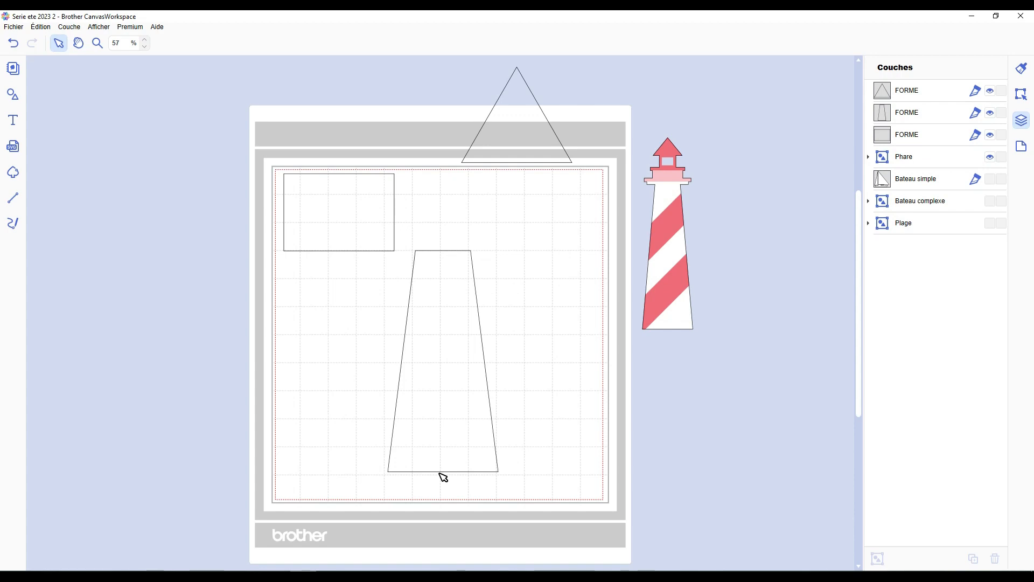
scroll(434, 415, "up", 4)
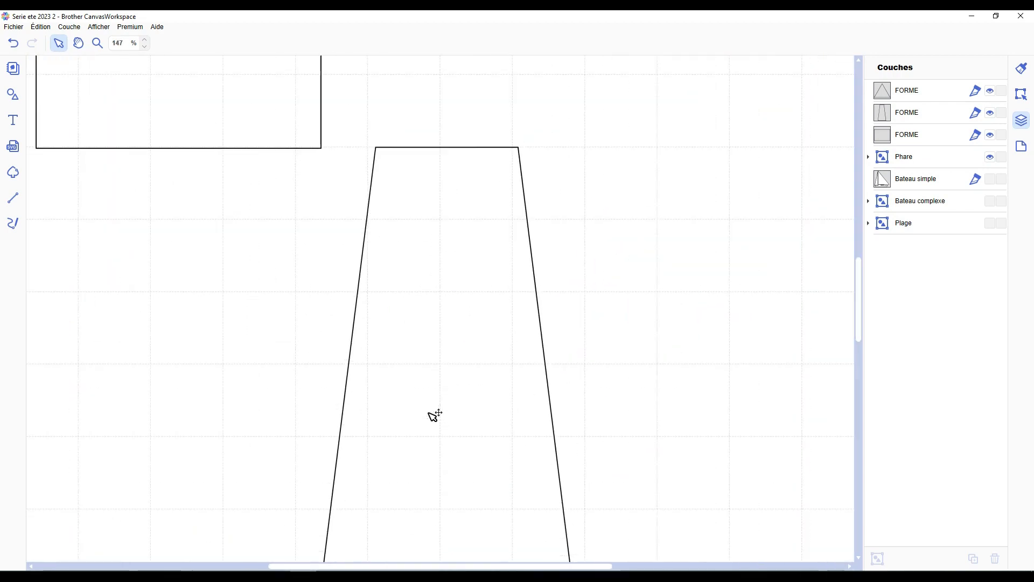
scroll(435, 415, "down", 4)
scroll(434, 415, "up", 2)
scroll(434, 415, "down", 2)
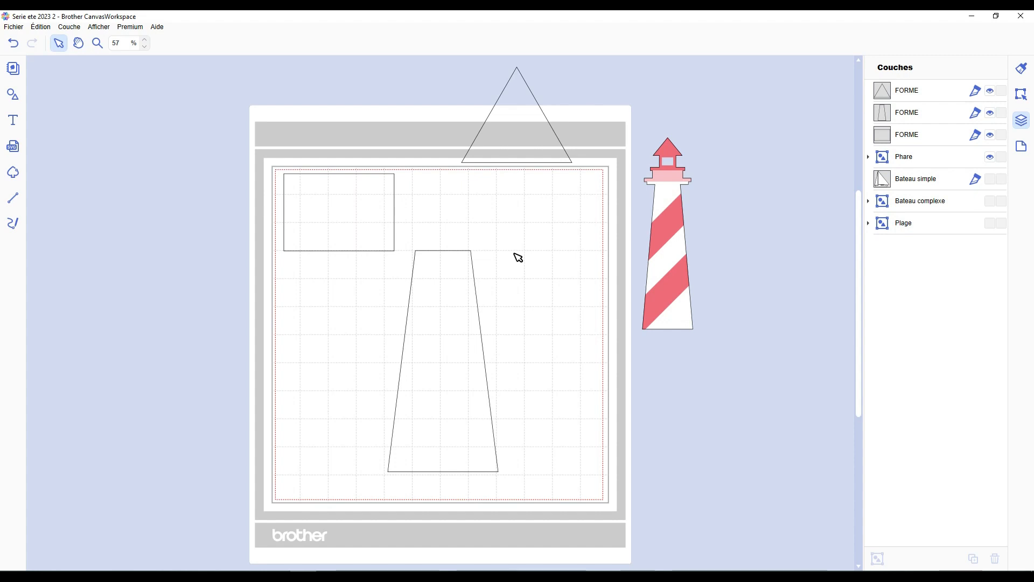
- Narrow the tower trapezoid to about 86 mm wide and reposition it slightly lower on the mat
left_click_drag(454, 316, 473, 328)
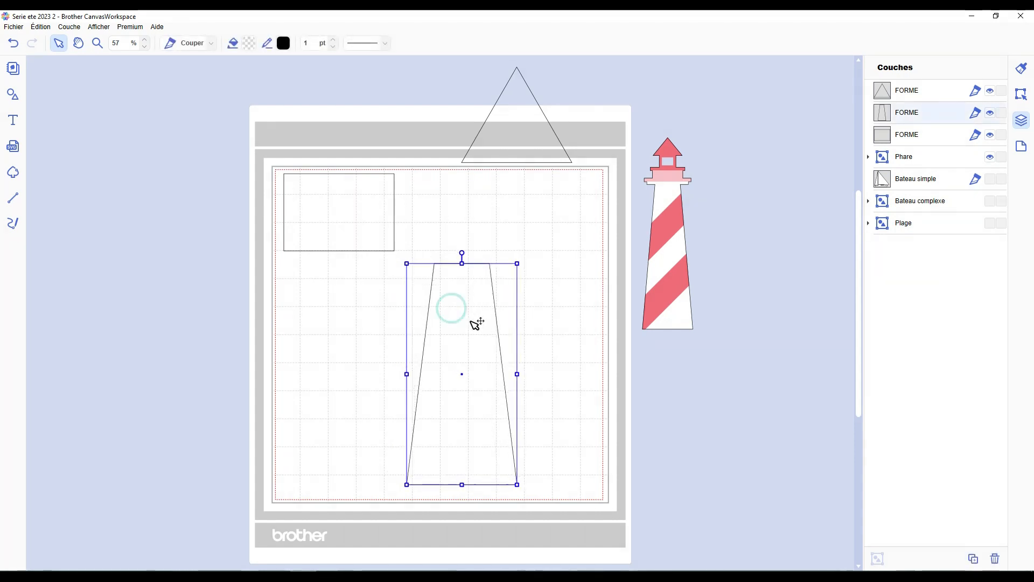
left_click(581, 340)
left_click(475, 380)
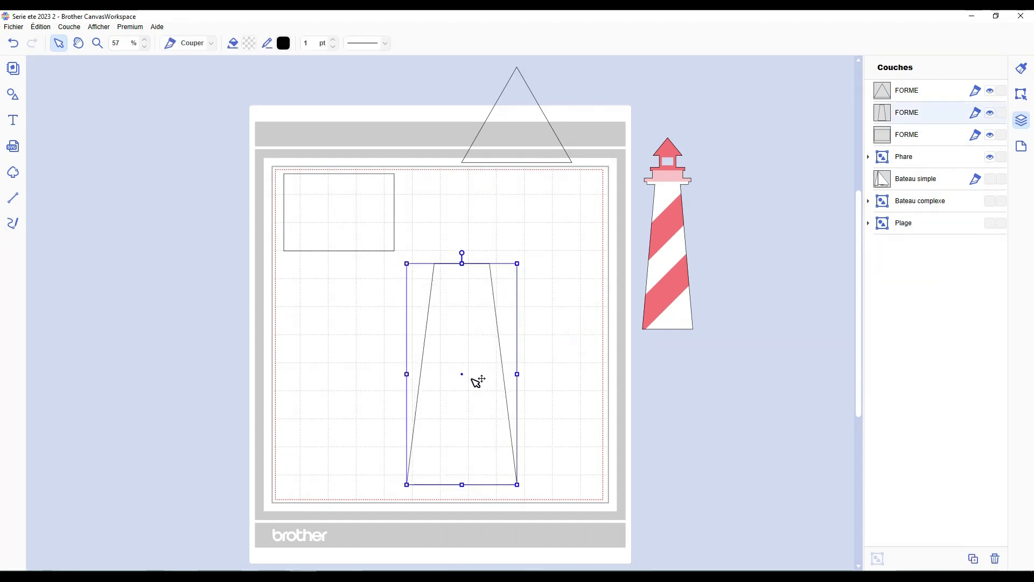
left_click_drag(520, 375, 481, 350)
left_click(539, 343)
left_click(464, 358)
left_click_drag(495, 311, 483, 319)
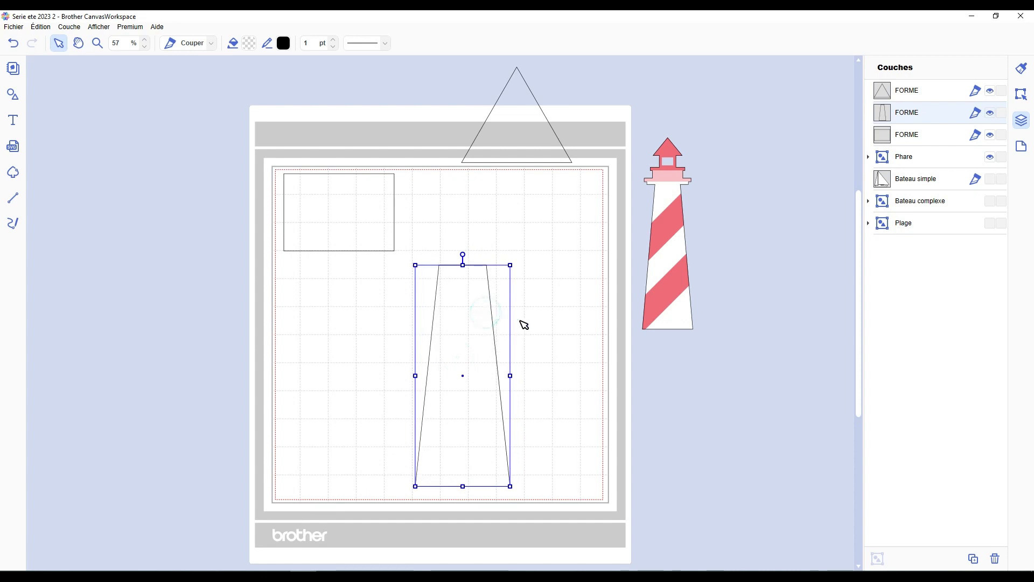
left_click(562, 318)
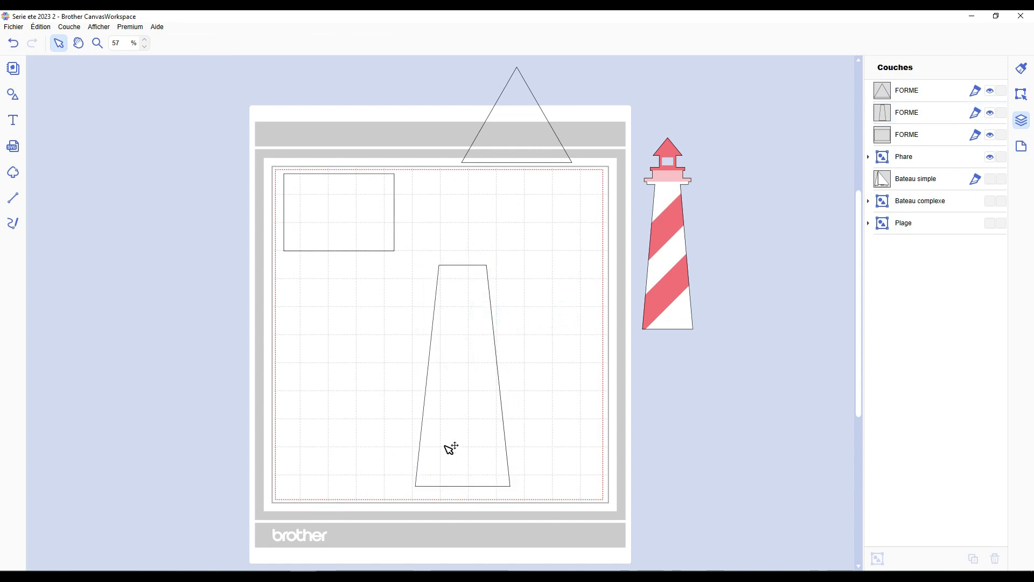
- Duplicate the rectangle, placing one centered over the tower's top edge and the other at the mat's upper-left corner
left_click(362, 224)
left_click_drag(363, 224, 494, 240)
key("ctrl+d")
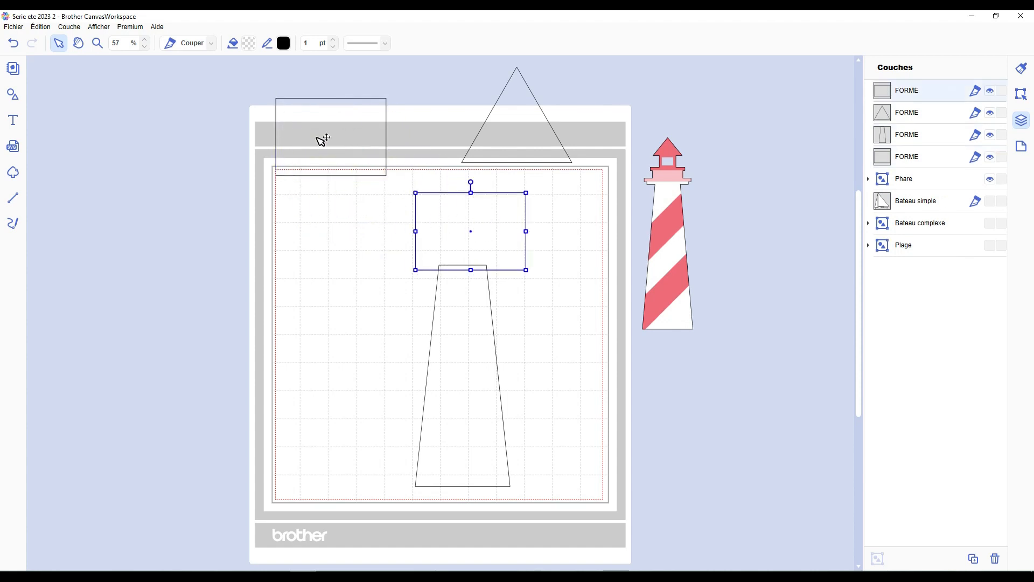
left_click_drag(322, 140, 286, 154)
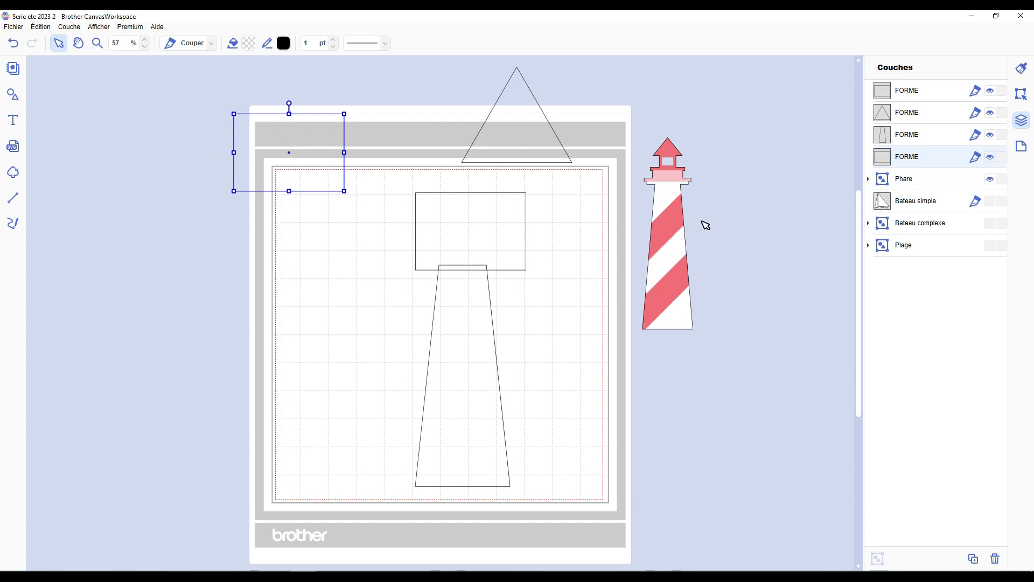
left_click_drag(485, 235, 471, 228)
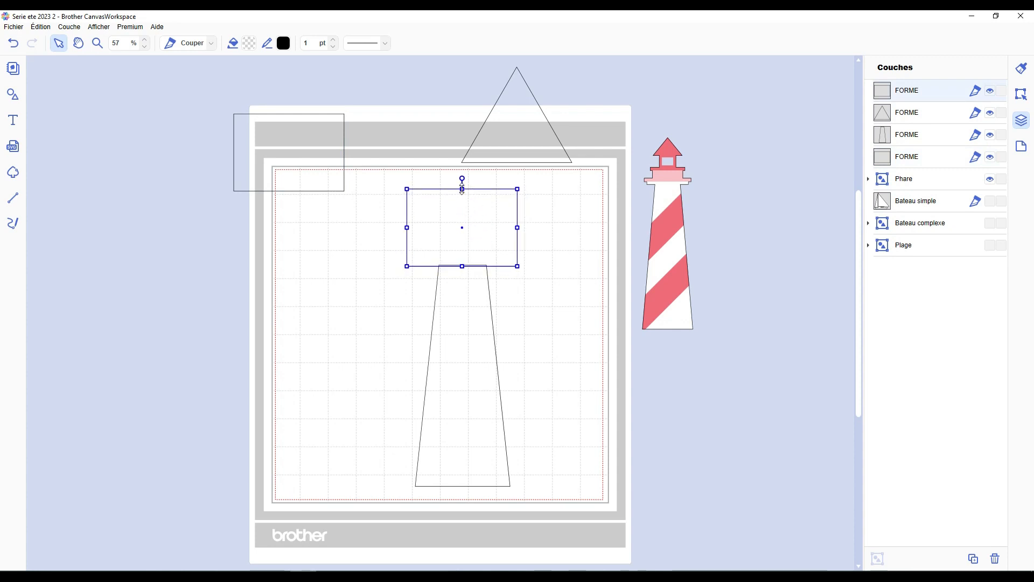
- Shrink the rectangle into a thin strip on the tower's top and stack a slightly wider duplicate strip above it
left_click_drag(463, 189, 428, 262)
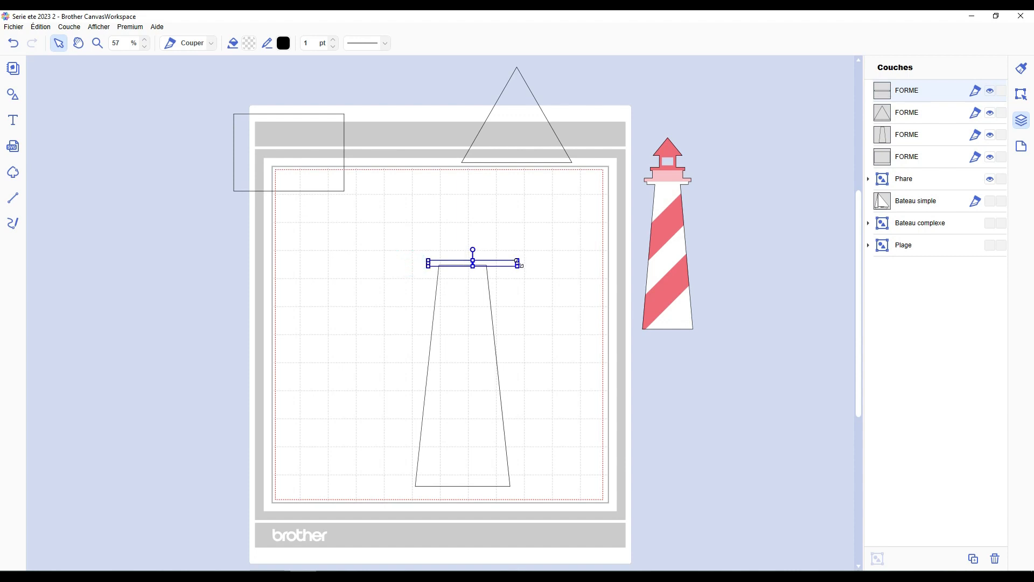
left_click_drag(519, 262, 496, 263)
key("ctrl+d")
mouse_move(495, 272)
left_mouse_down()
mouse_move(479, 258)
mouse_move(507, 258)
left_mouse_up()
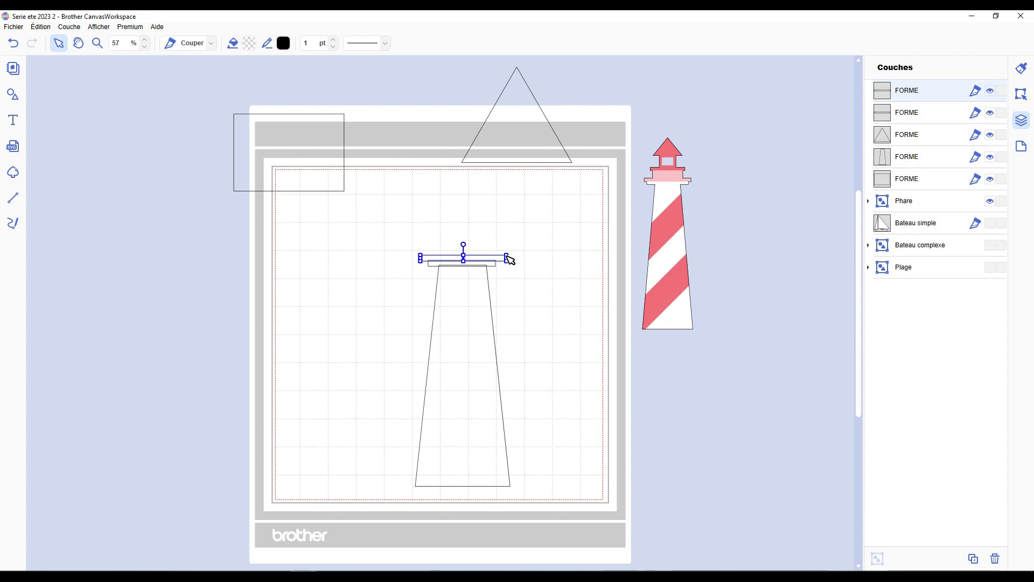
left_click(512, 286)
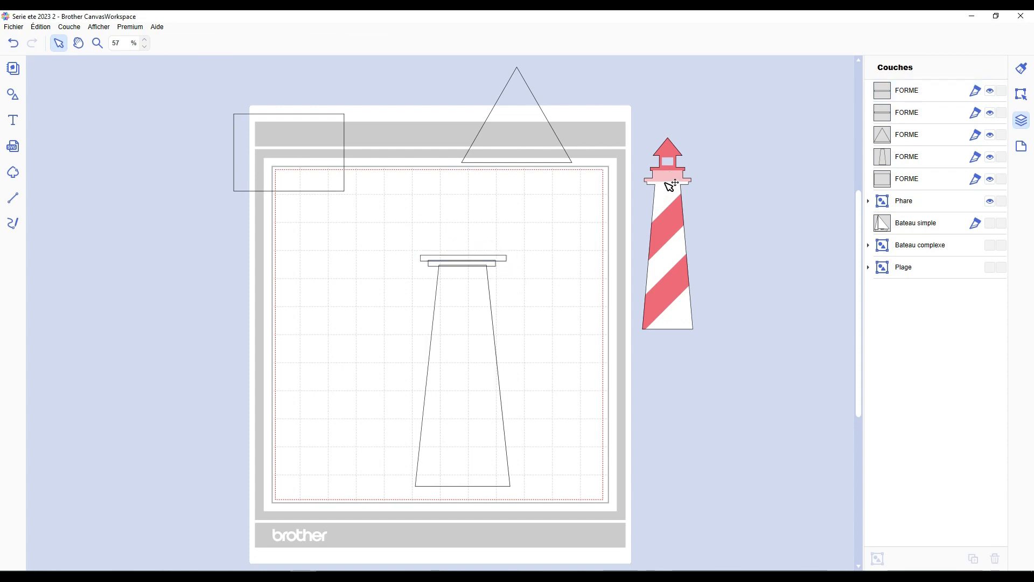
- Copy and resize the strips to stack a taller block, a thin ledge and a small lantern room above the tower
left_click(491, 259)
key("ctrl+c")
key("ctrl+v")
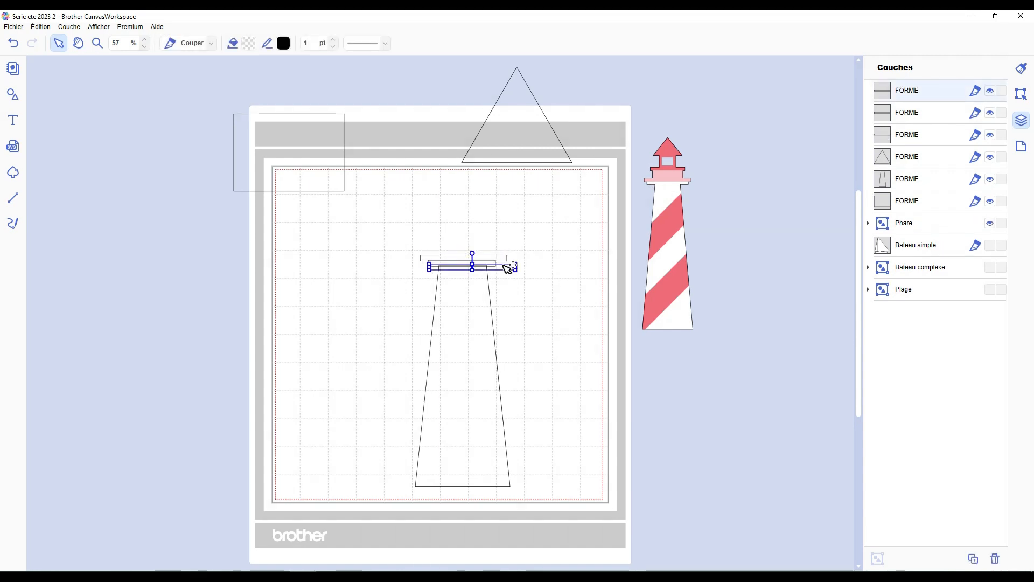
left_click_drag(508, 268, 408, 228)
left_click(424, 258)
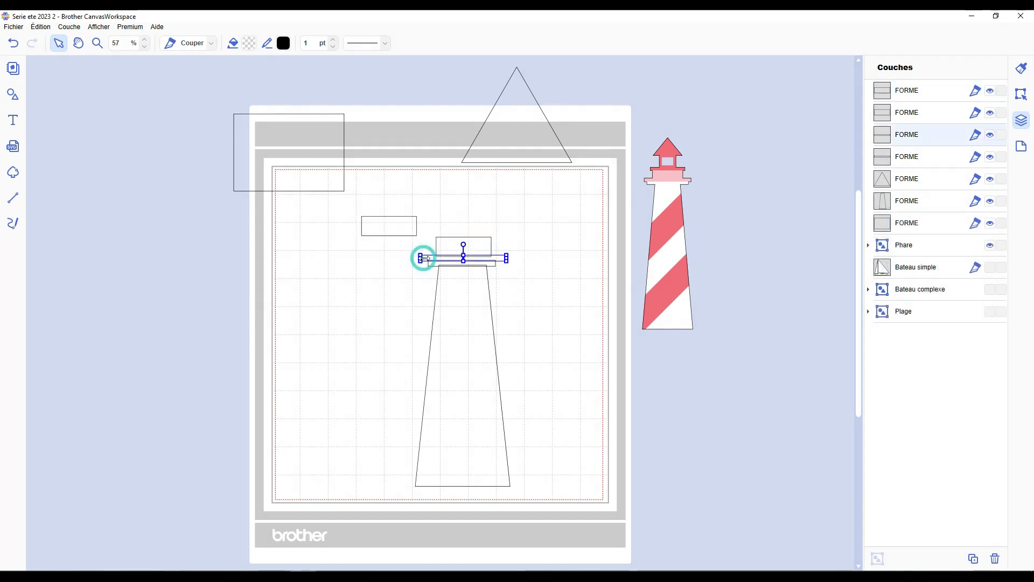
left_click_drag(464, 268, 458, 240)
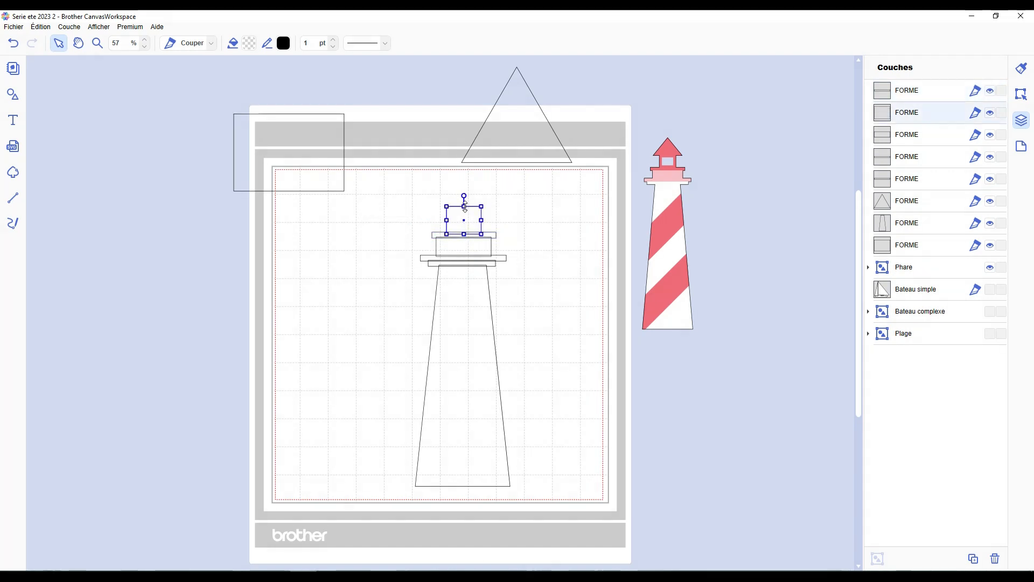
left_click(519, 203)
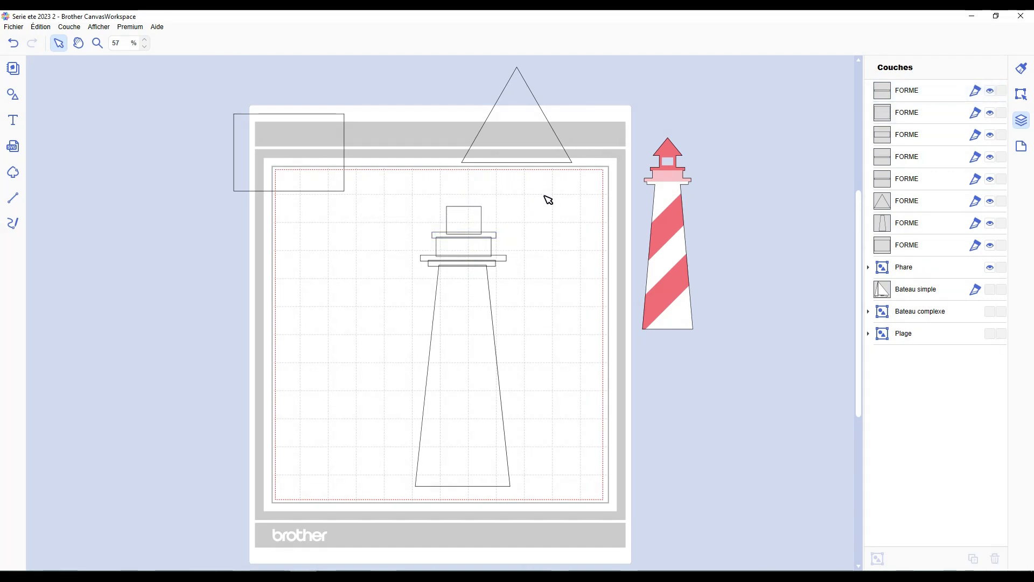
- Center the tower and all its stacked blocks horizontally on each other and distribute them vertically with no gaps
mouse_move(545, 195)
left_mouse_down()
mouse_move(443, 361)
mouse_move(408, 443)
left_mouse_up()
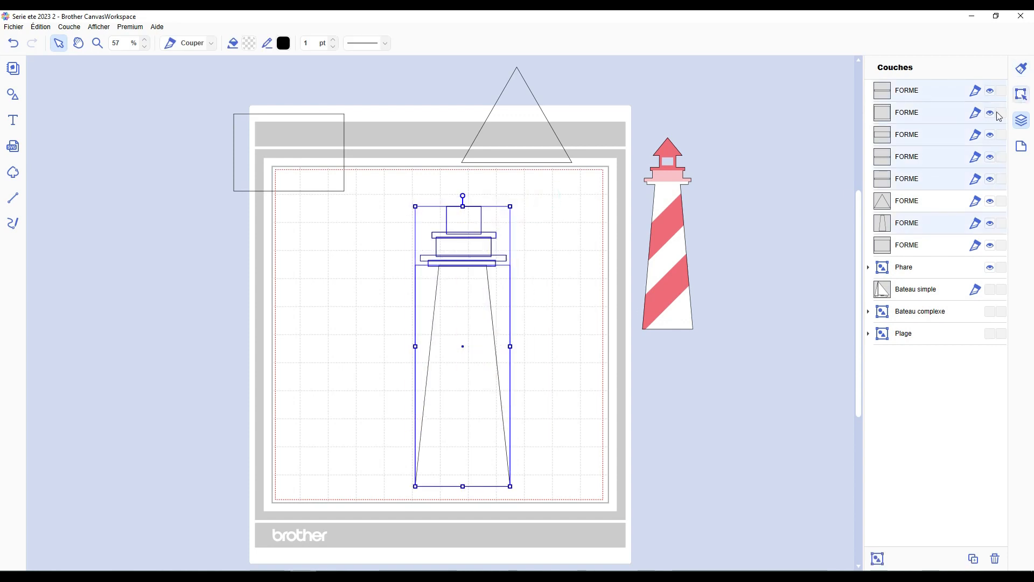
left_click(1021, 94)
left_click(909, 314)
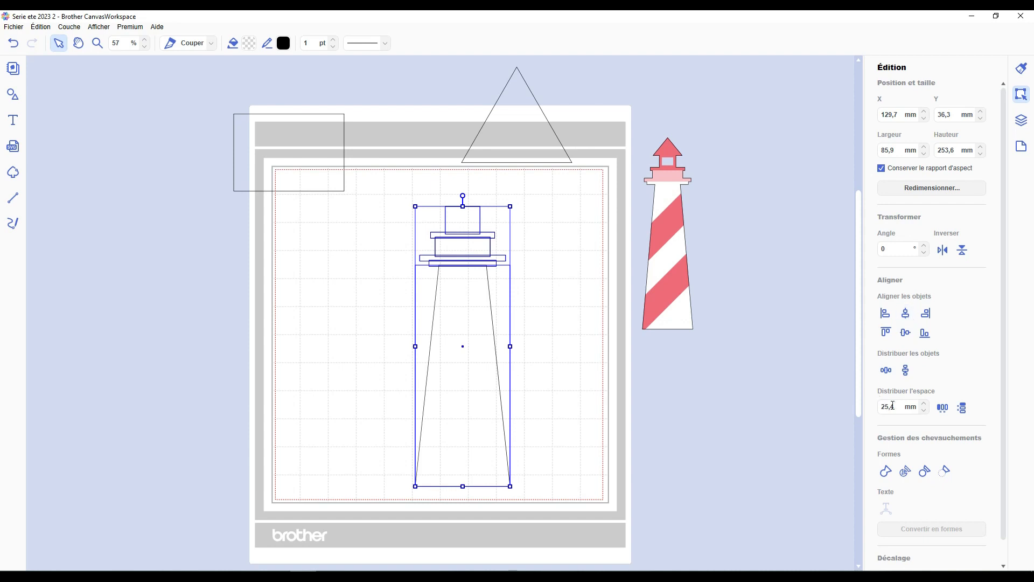
left_click_drag(895, 407, 844, 405)
left_click(962, 408)
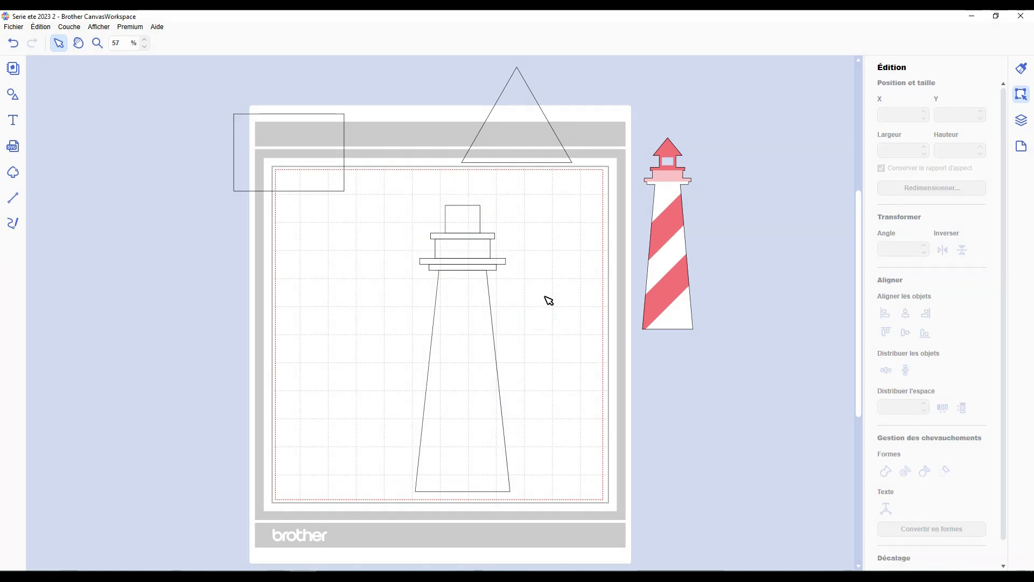
- Shrink the triangle into a small roof above the lantern room and set a spare copy of the lantern rectangle aside
left_click_drag(524, 155, 477, 200)
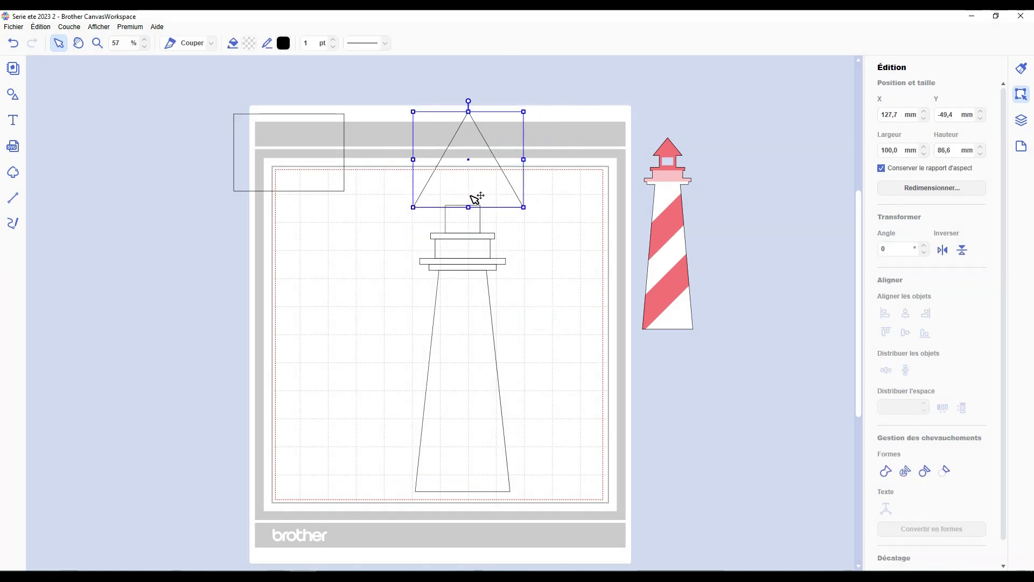
left_click_drag(414, 111, 325, 271)
left_click(507, 140)
- Center the roof, stacked blocks and tower horizontally on each other and distribute them vertically with 0.0 mm spacing
left_click_drag(534, 156, 402, 476)
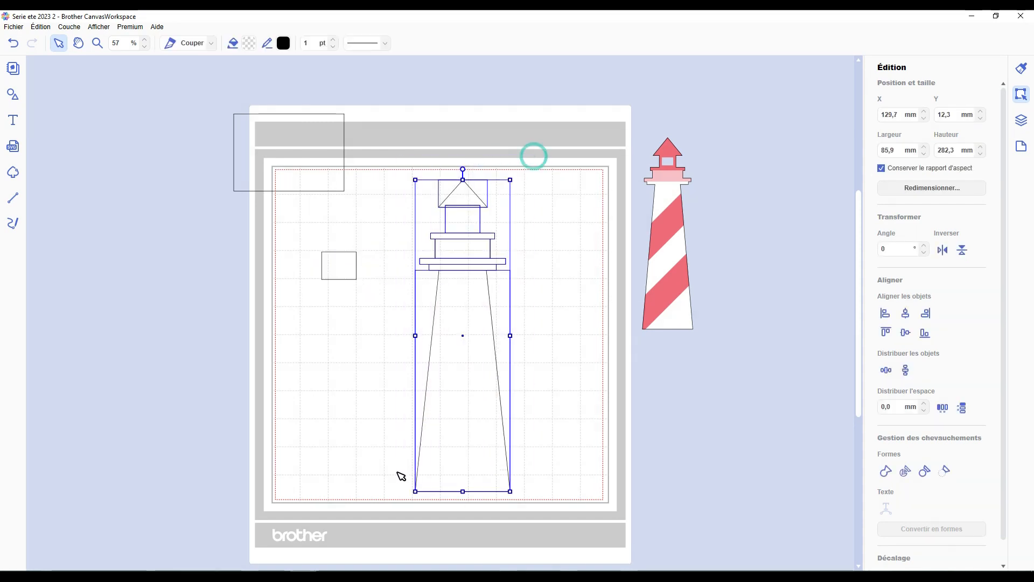
left_click(907, 315)
left_click(963, 408)
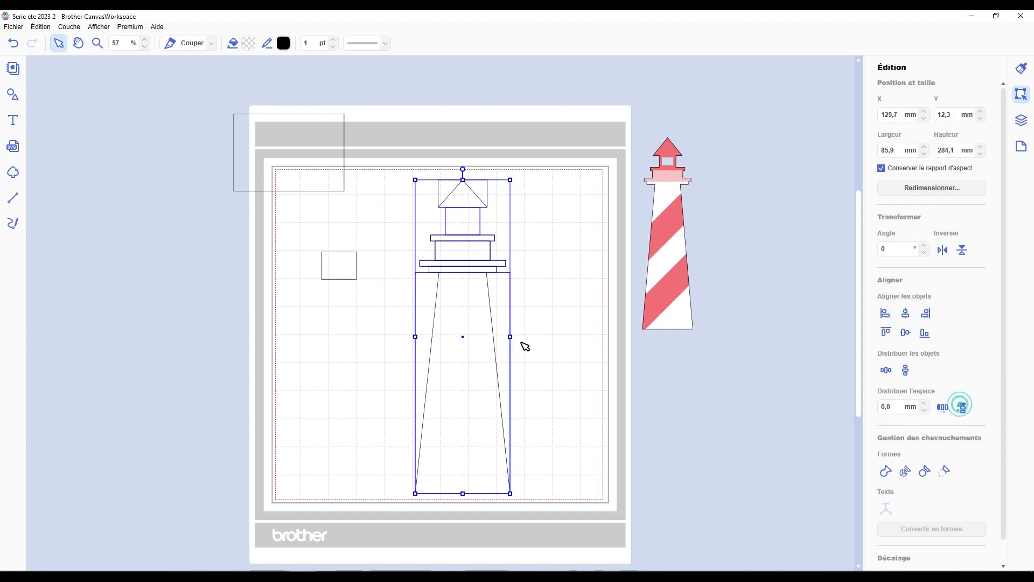
- Duplicate the whole lighthouse, merge one copy into a single silhouette and place it outside the mat's left edge
left_click_drag(470, 339, 552, 349)
left_click_drag(472, 142, 374, 496)
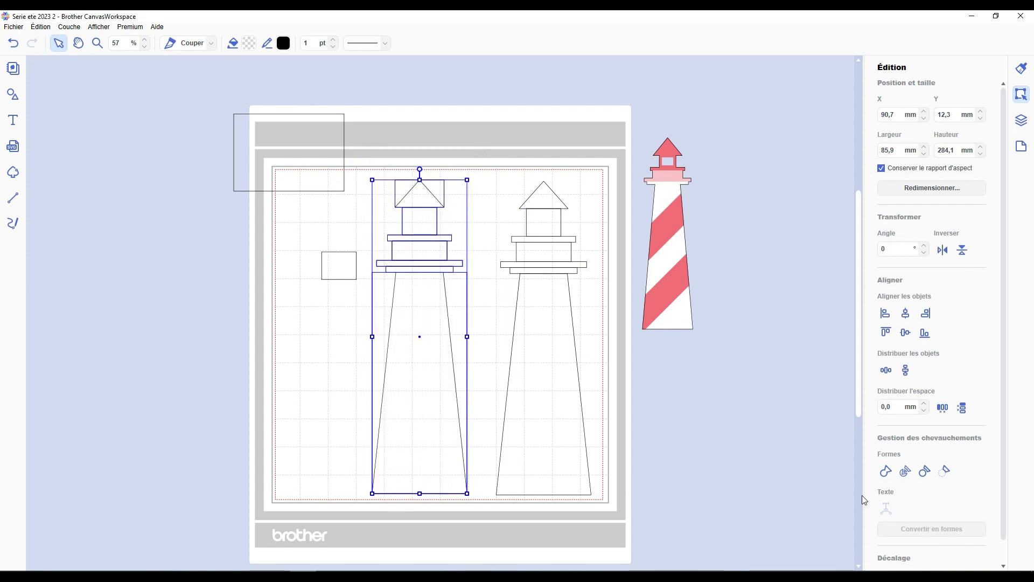
left_click(887, 472)
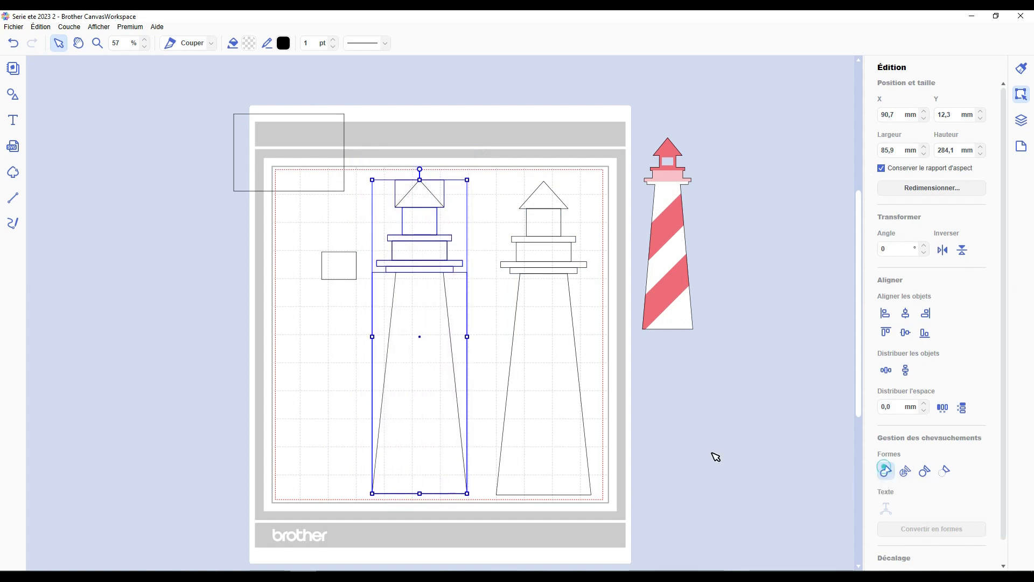
left_click(506, 131)
left_click_drag(426, 293, 210, 303)
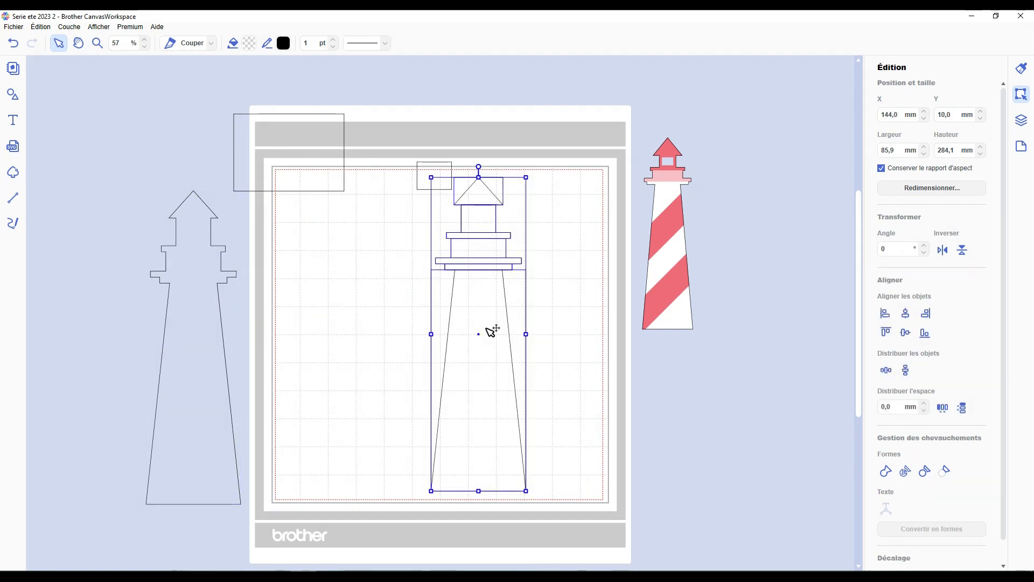
- Merge the tower with the thin strip on its top, and merge the block above with its wide ledge
left_click(552, 264)
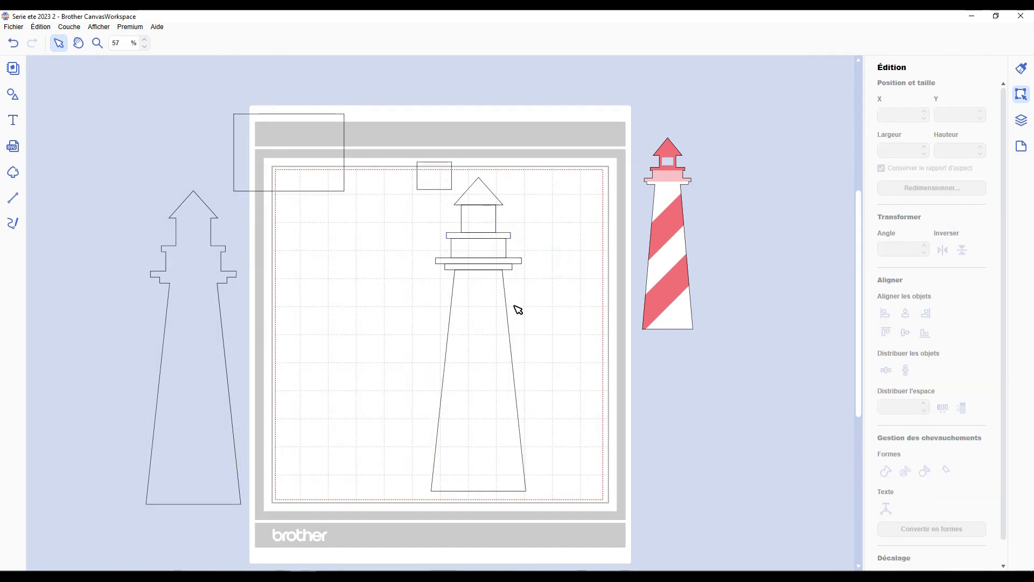
left_click_drag(563, 411, 443, 264)
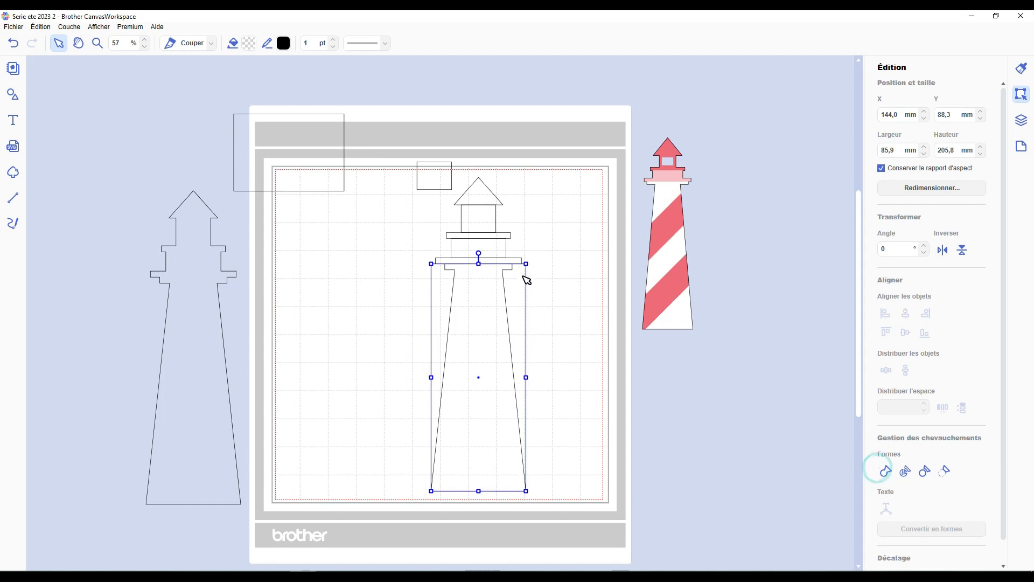
left_click_drag(548, 258, 483, 249)
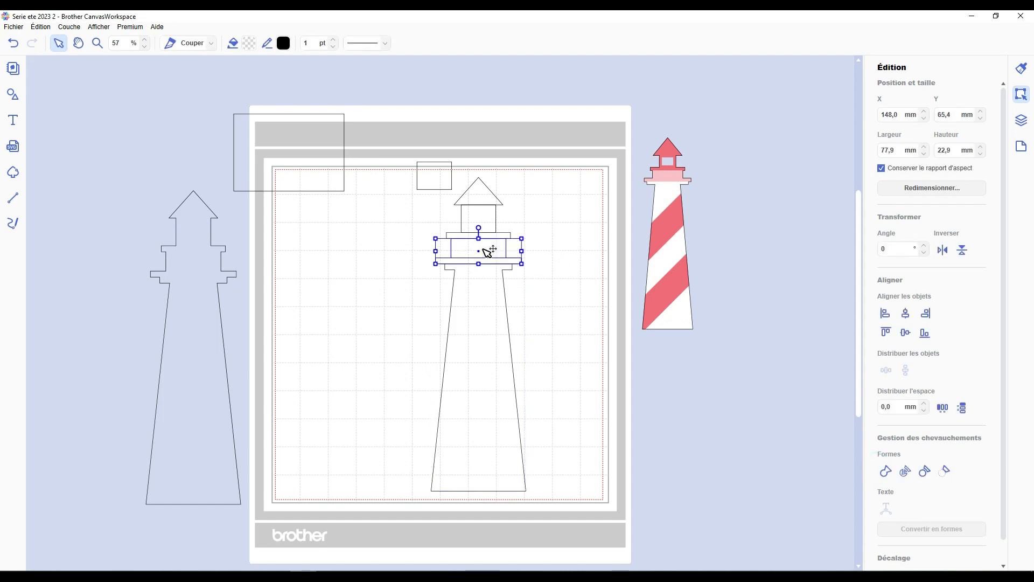
left_click(887, 472)
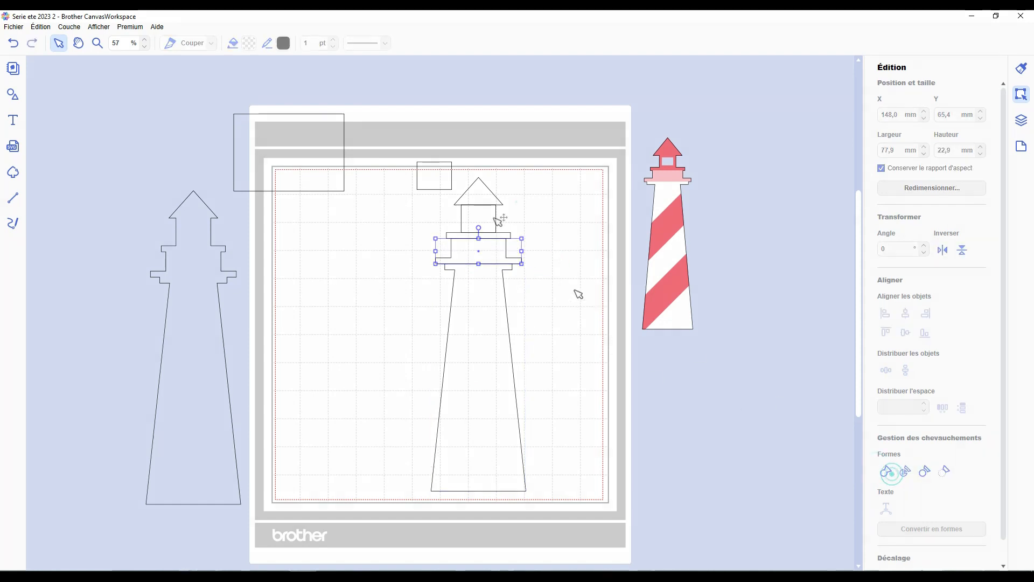
- Shrink the spare rectangle into a window about 19.3 × 15.4 mm and center it horizontally and vertically with the lantern room
left_click(517, 202)
scroll(471, 203, "up", 2)
scroll(573, 273, "down", 1)
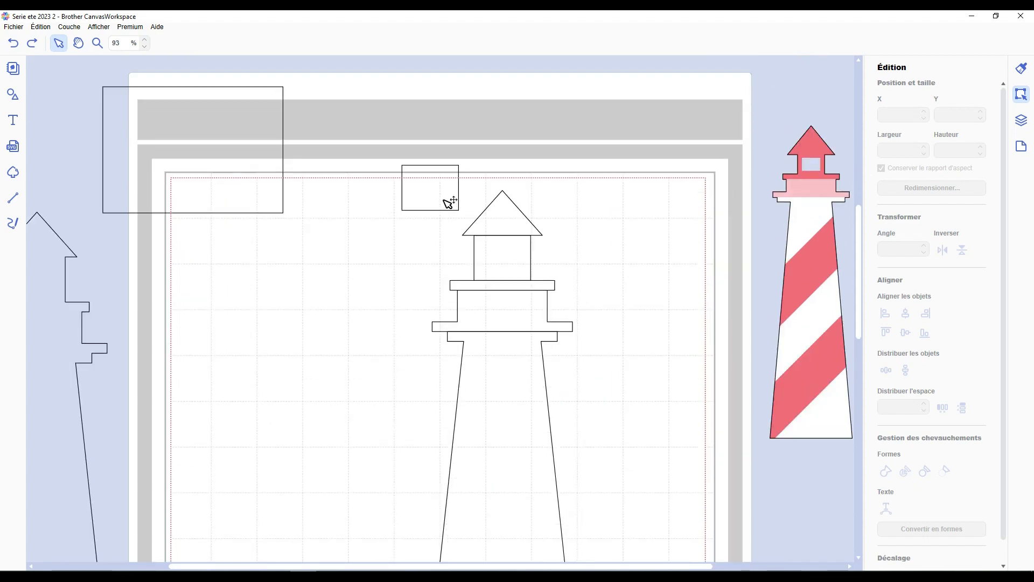
left_click_drag(445, 200, 531, 252)
left_click(906, 313)
left_click(906, 333)
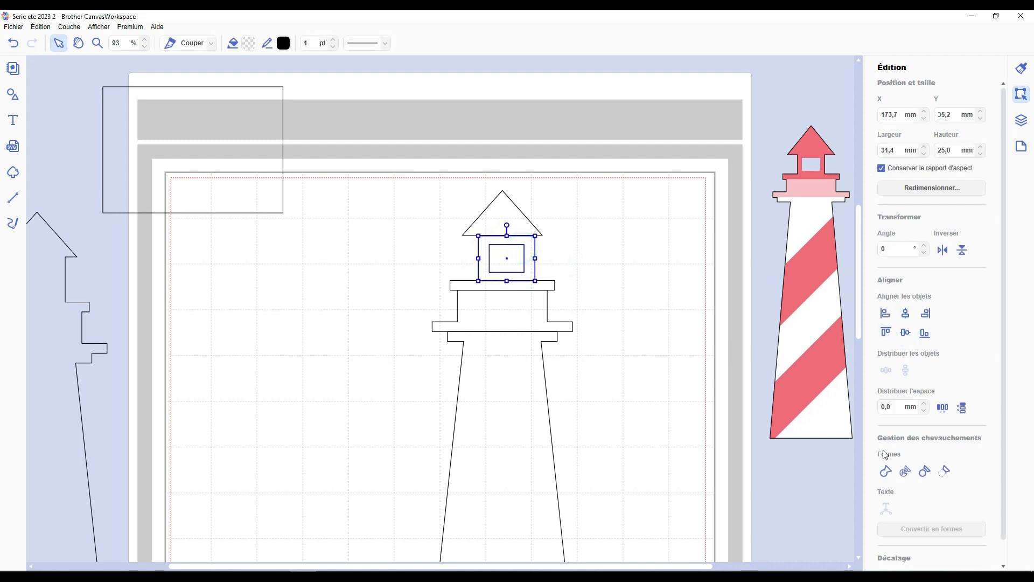
- Divide the lantern room and window rectangles where they overlap and remove the inner piece to leave an opening
left_click(909, 471)
left_click(527, 245)
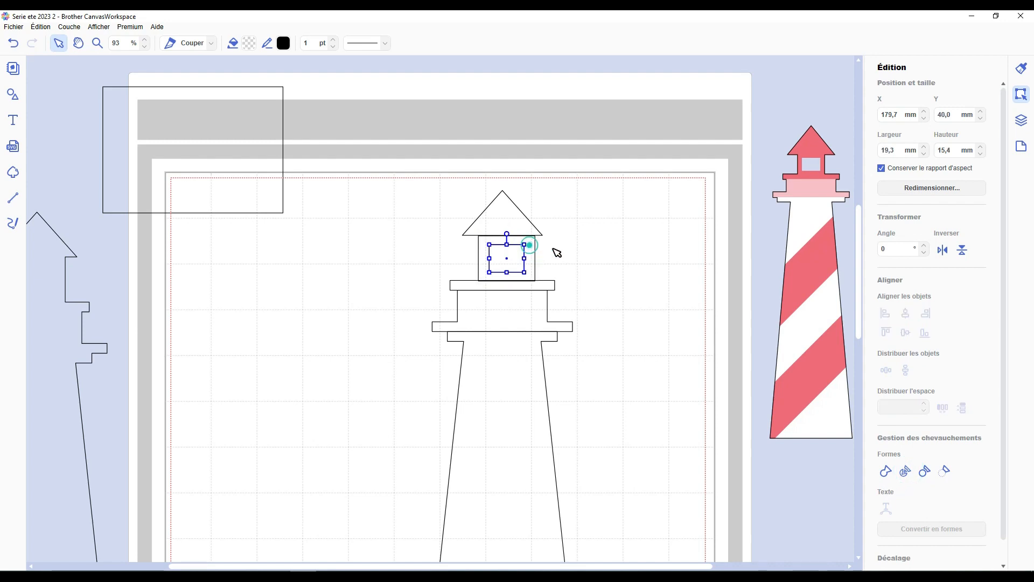
left_click(567, 286)
- Center the roof, lantern room and upper ledge horizontally and merge them into one shape that keeps the window opening
scroll(628, 298, "down", 3, "ctrl")
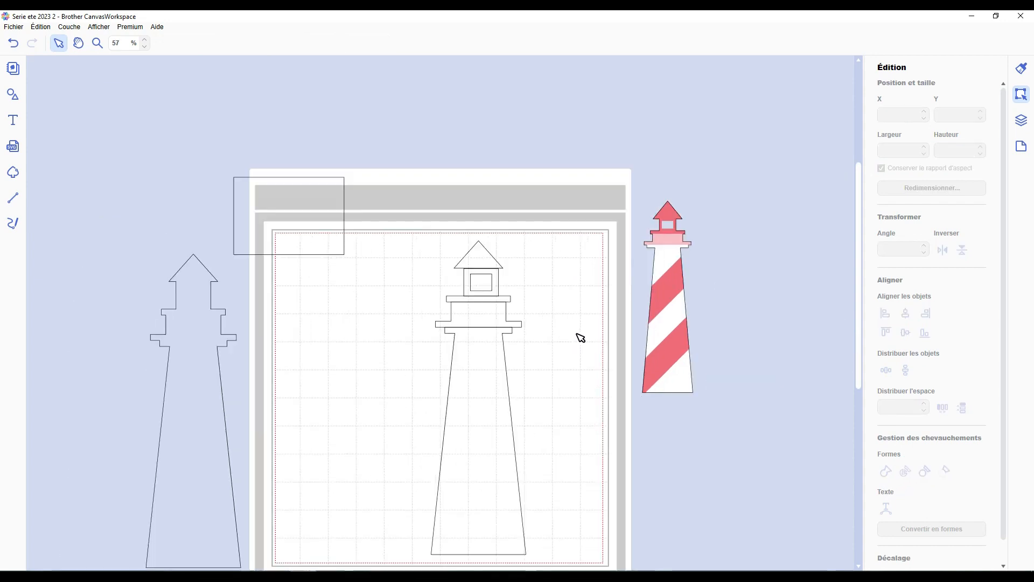
scroll(568, 349, "down", 1)
scroll(537, 348, "down", 1)
left_click_drag(555, 189, 479, 252)
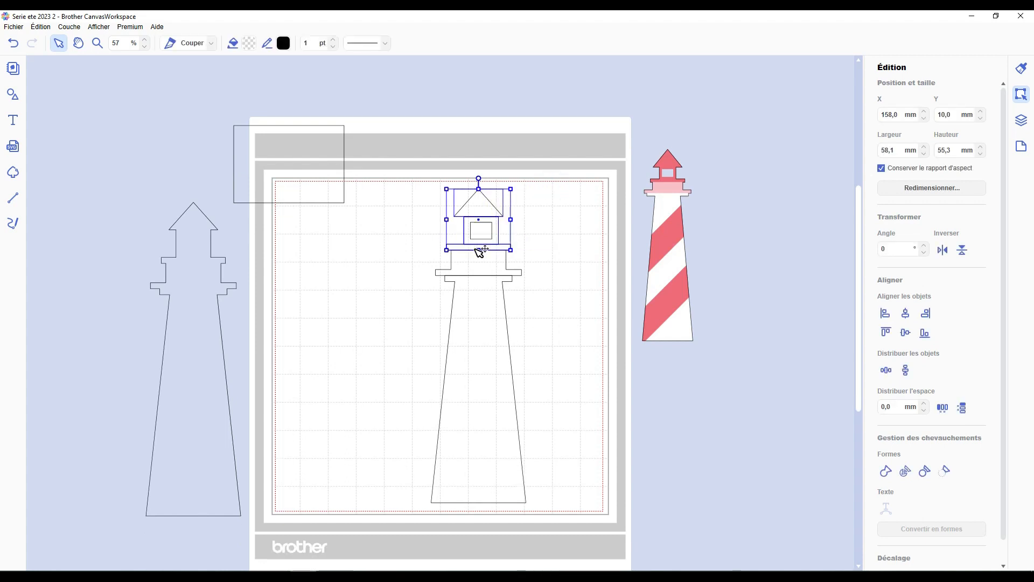
left_click(907, 315)
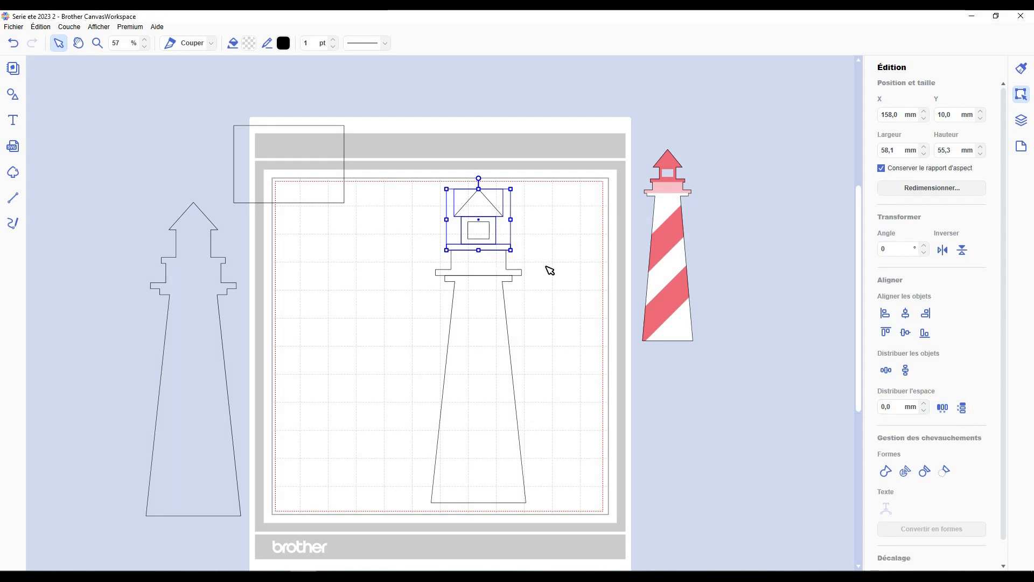
left_click(883, 479)
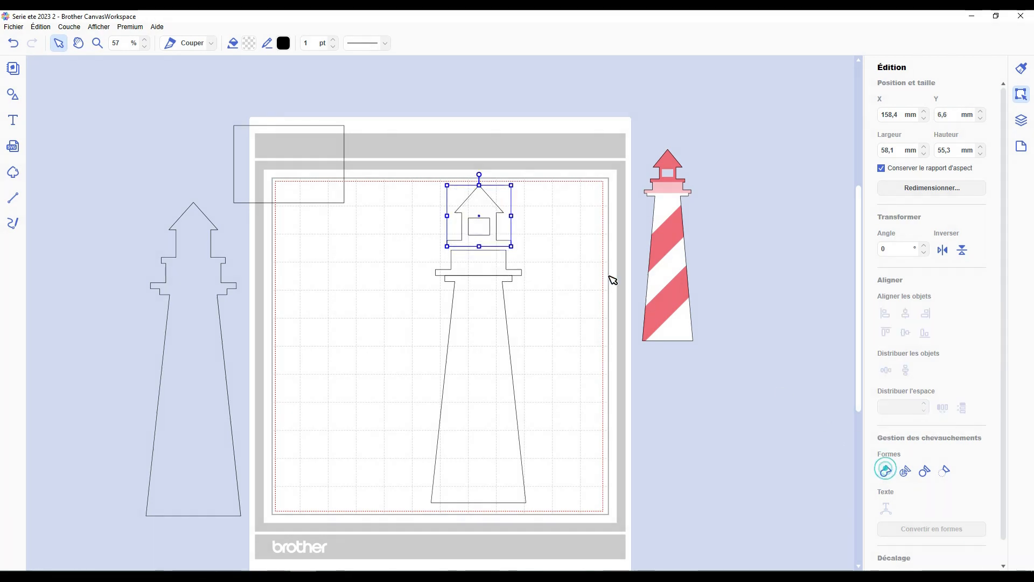
left_click(562, 234)
- Center the three merged lighthouse parts horizontally, stack them vertically with 0.0 mm spacing and reposition them on the mat
left_click(539, 185)
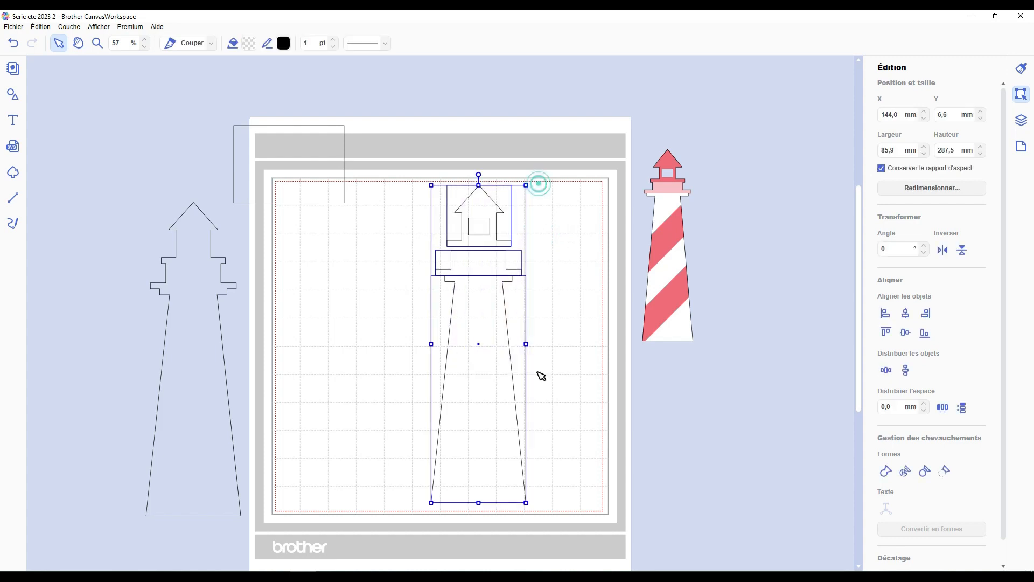
left_click(912, 311)
left_click(967, 404)
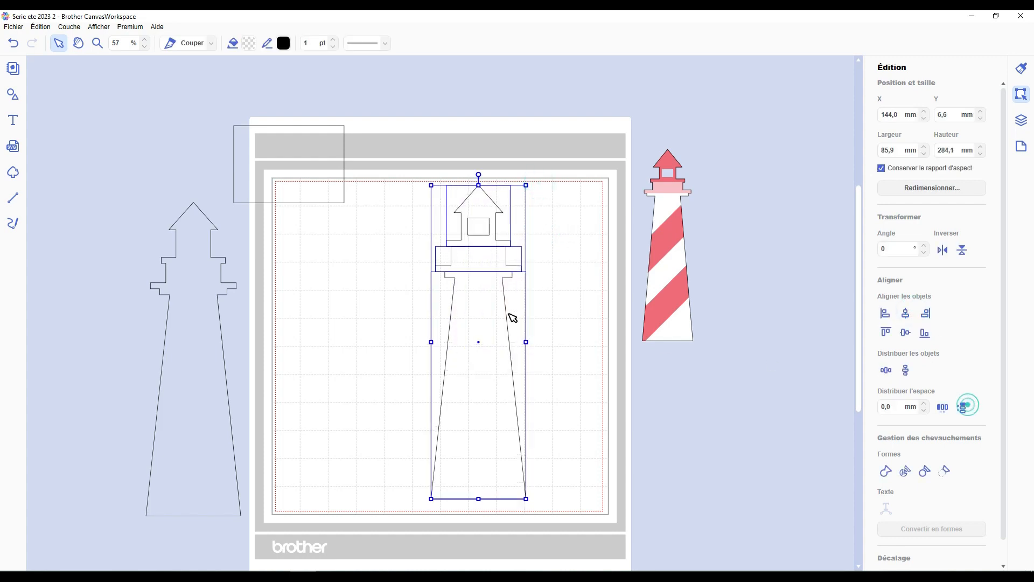
left_click_drag(493, 315, 496, 319)
left_click(577, 291)
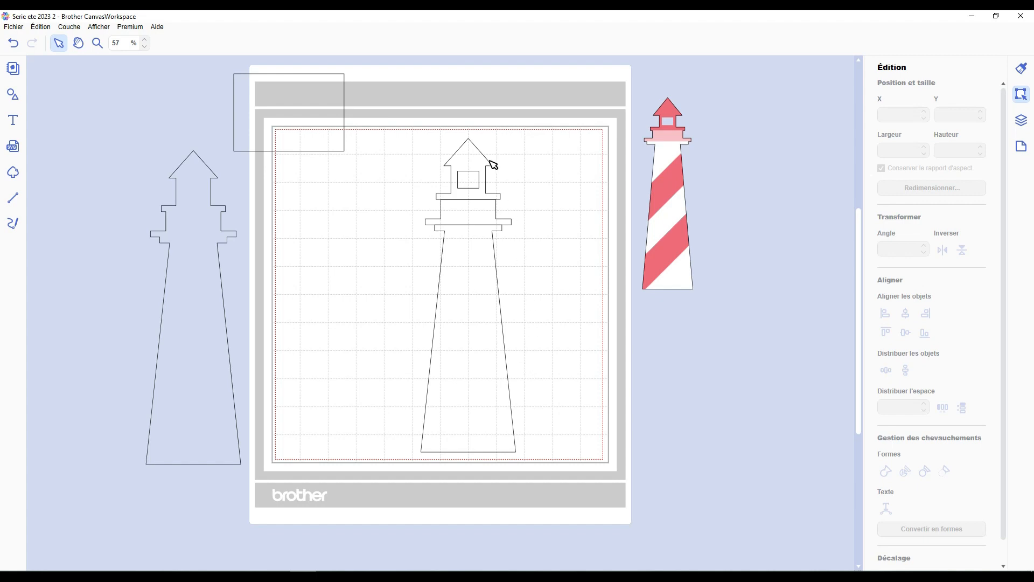
- Fill the merged roof and lantern room with the coral red of the model lighthouse
left_click(479, 169)
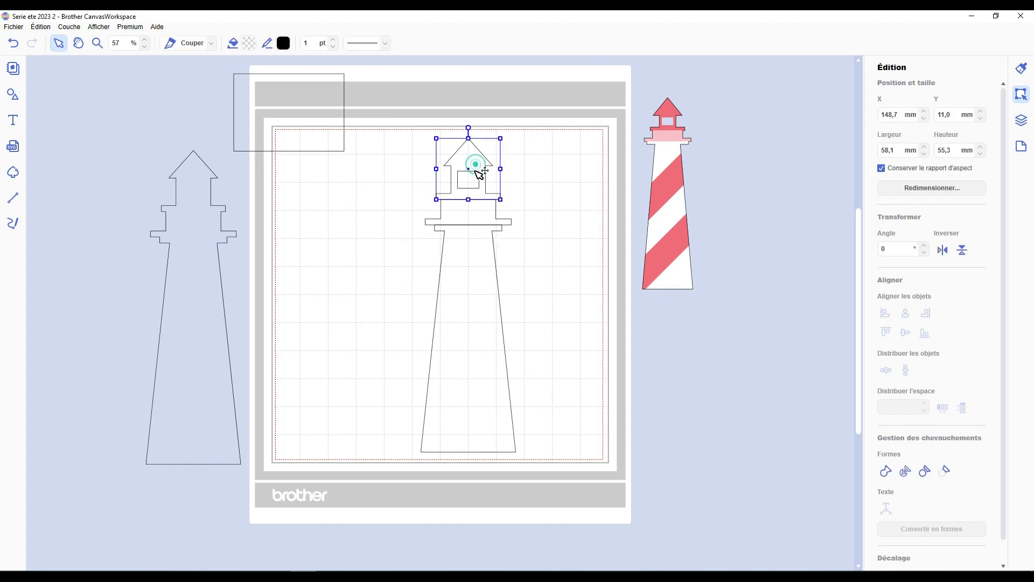
left_click(249, 43)
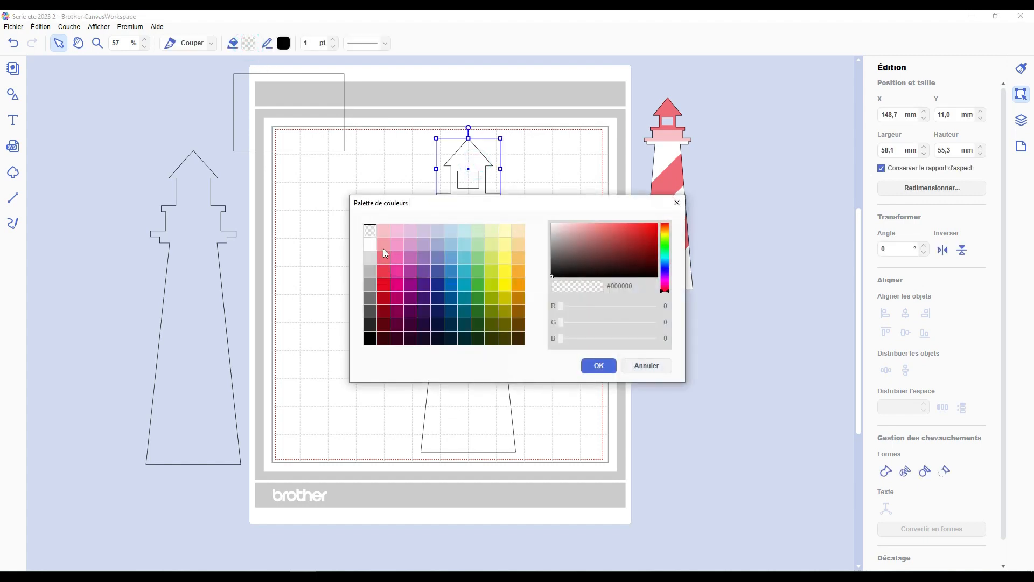
left_click(383, 247)
left_click(599, 365)
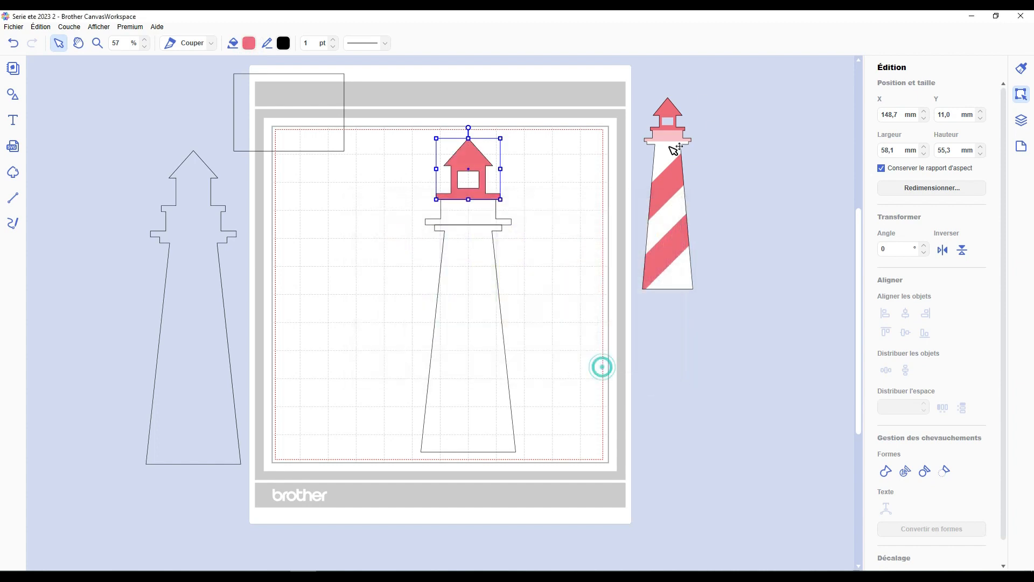
- Fill the merged block and wide ledge below the lantern room with light pink
left_click(485, 212)
left_click(383, 230)
left_click(597, 365)
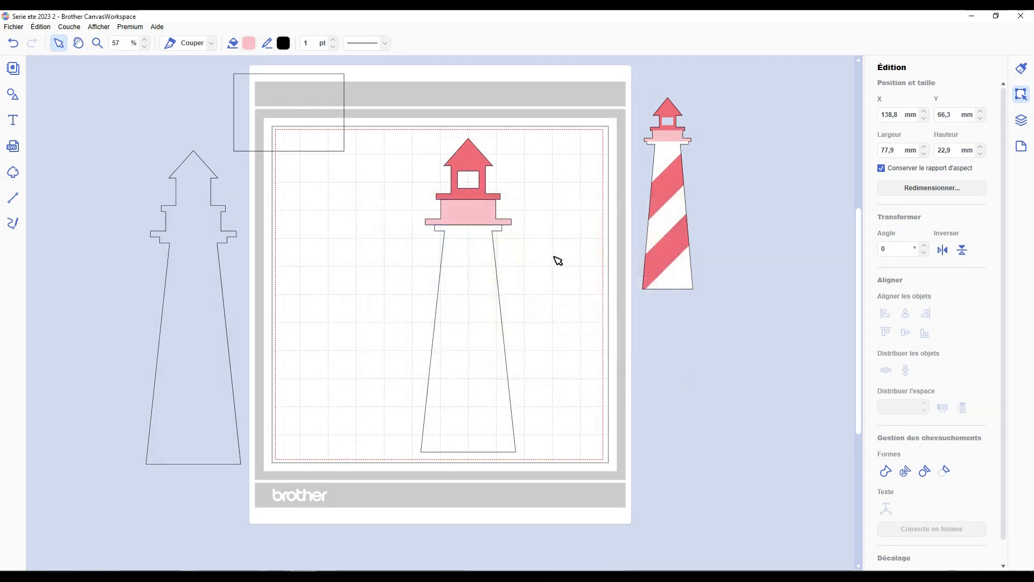
left_click(559, 261)
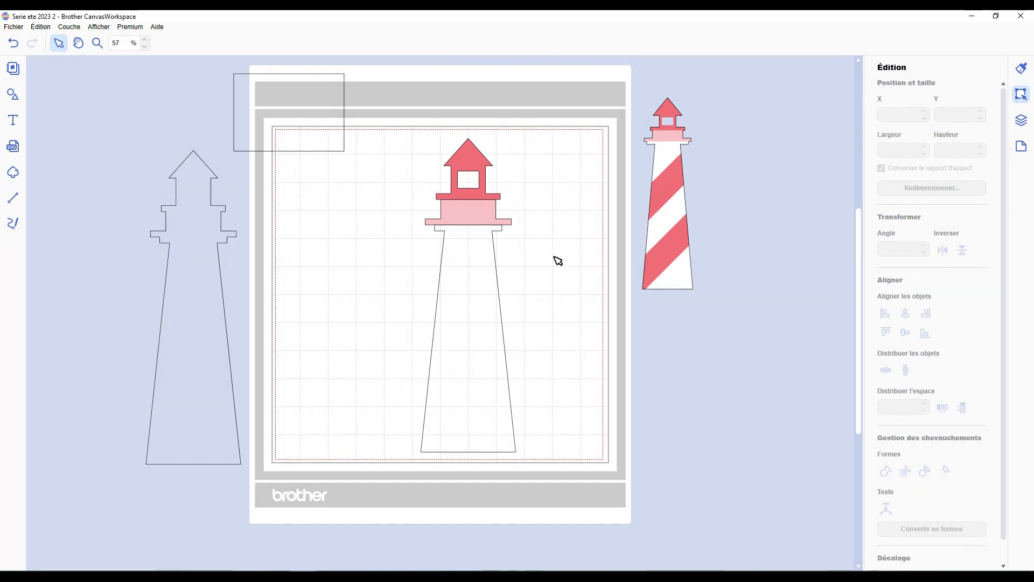
- Move the spare rectangle across the lower tower and resize it into a strip about 249.6 mm wide and 40.8 mm high
scroll(558, 260, "down", 2)
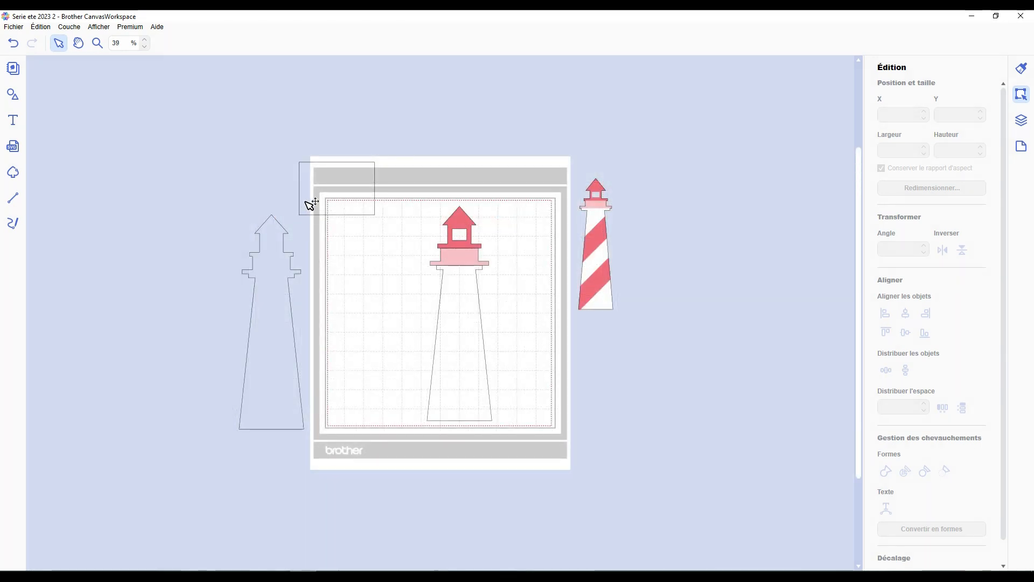
left_click_drag(312, 204, 568, 371)
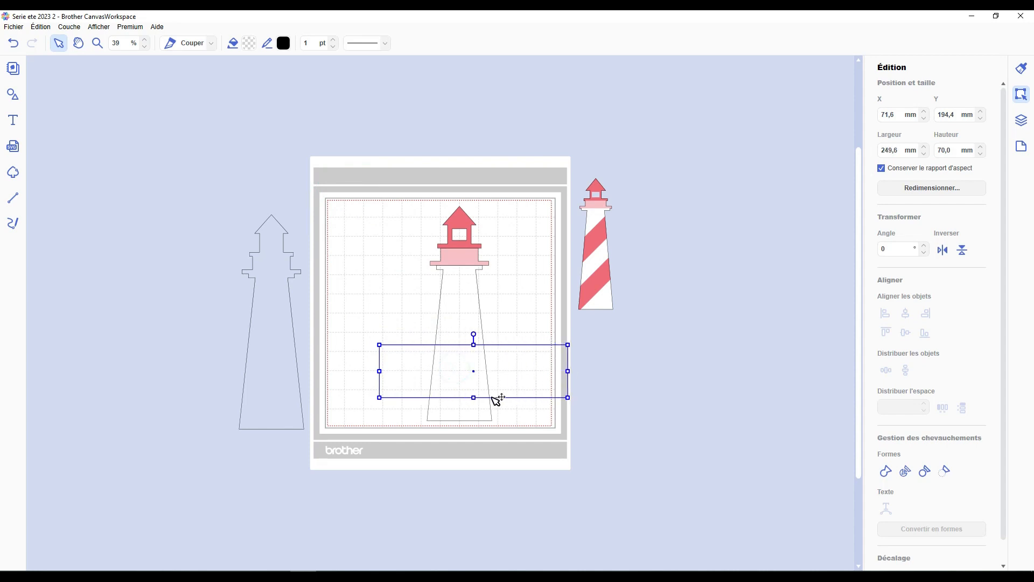
left_click_drag(474, 398, 474, 376)
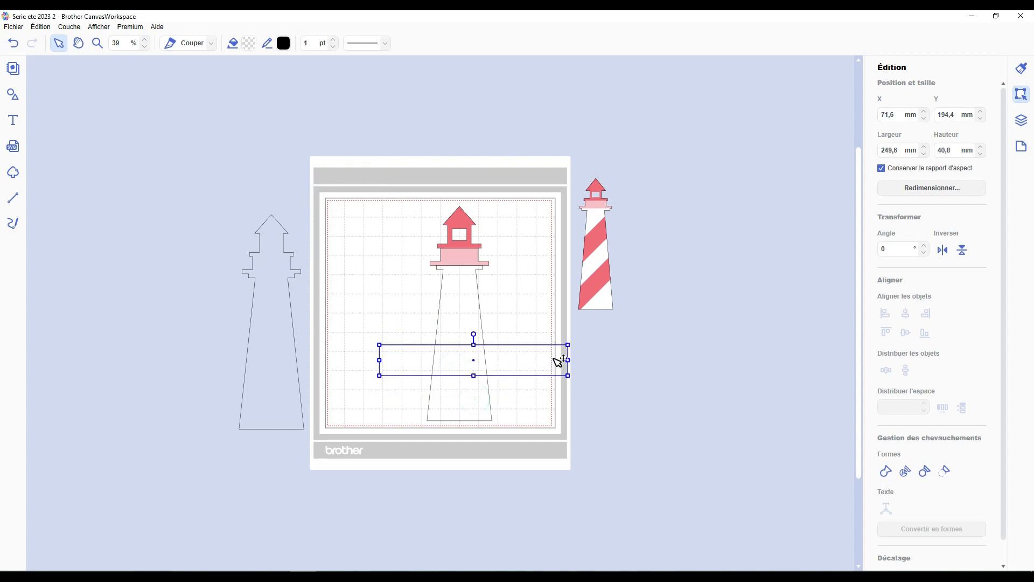
- Rotate the strip to 315° and duplicate it so two parallel diagonal strips cross the tower
left_click_drag(474, 333, 331, 263)
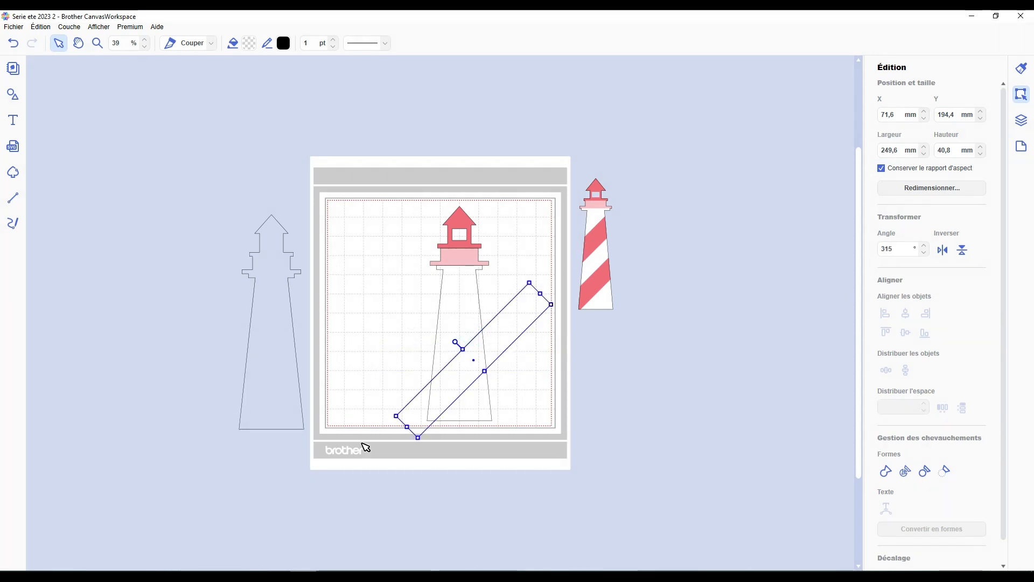
left_click_drag(501, 340, 523, 347)
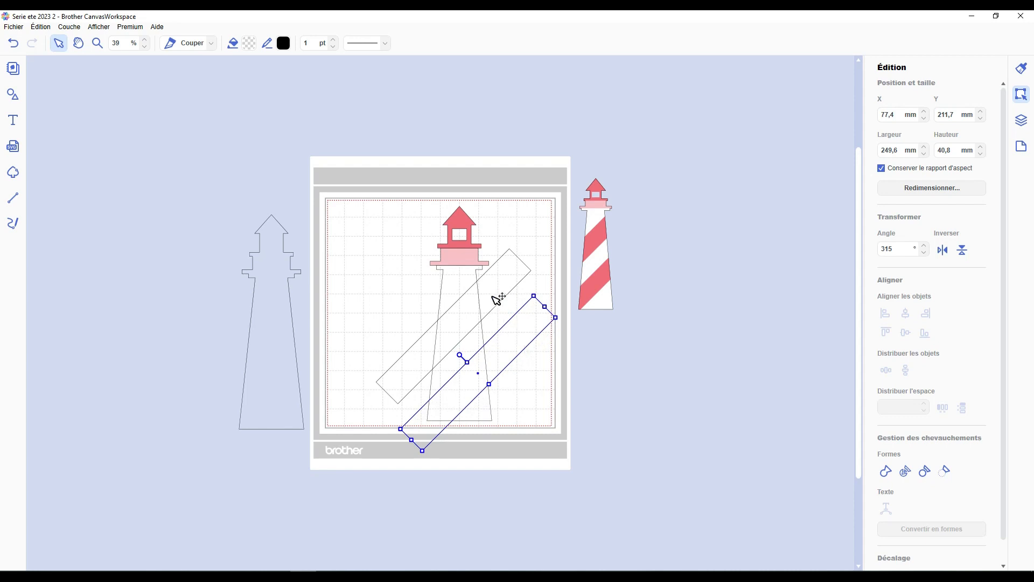
left_click(539, 428)
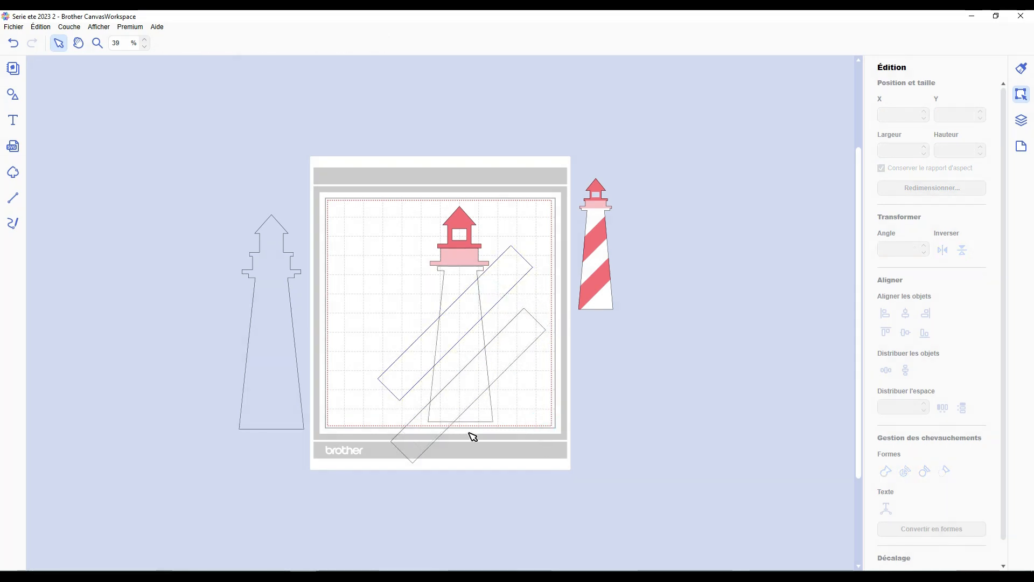
- Divide the tower and both diagonal strips where they overlap, and delete the four strip ends outside the tower
left_click_drag(443, 309, 527, 469)
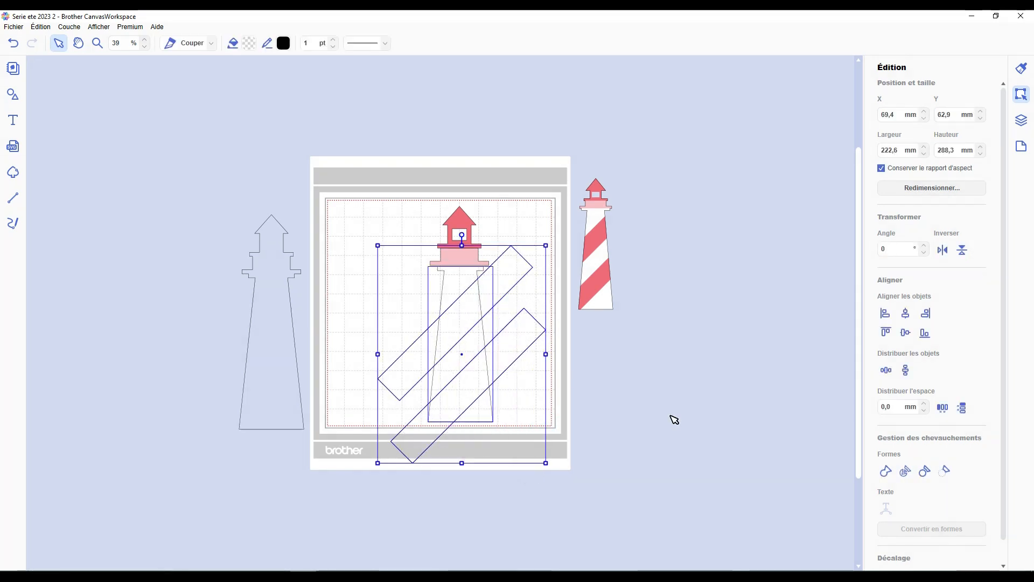
left_click(904, 472)
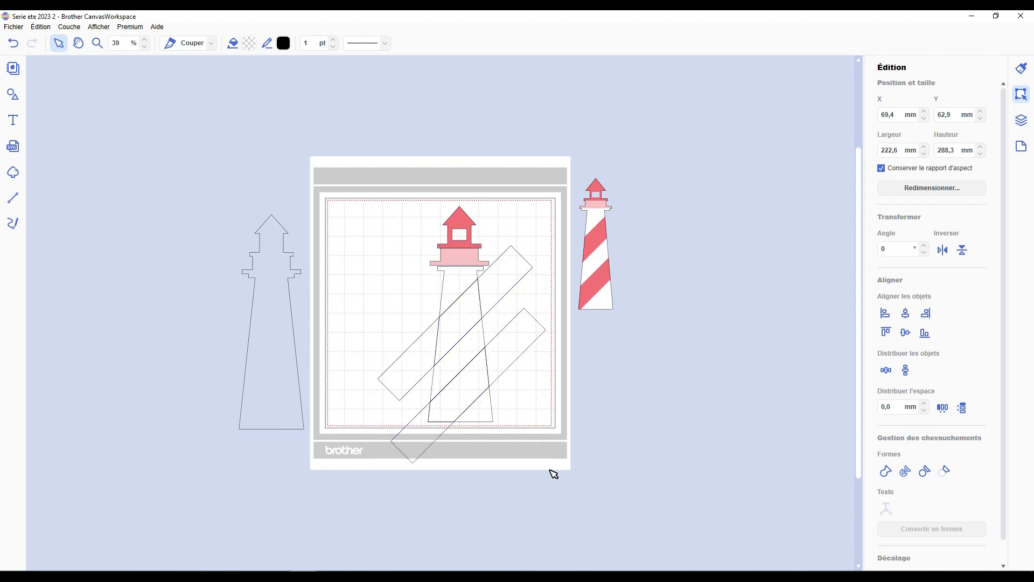
left_click(496, 281)
key("Delete")
left_click(515, 348)
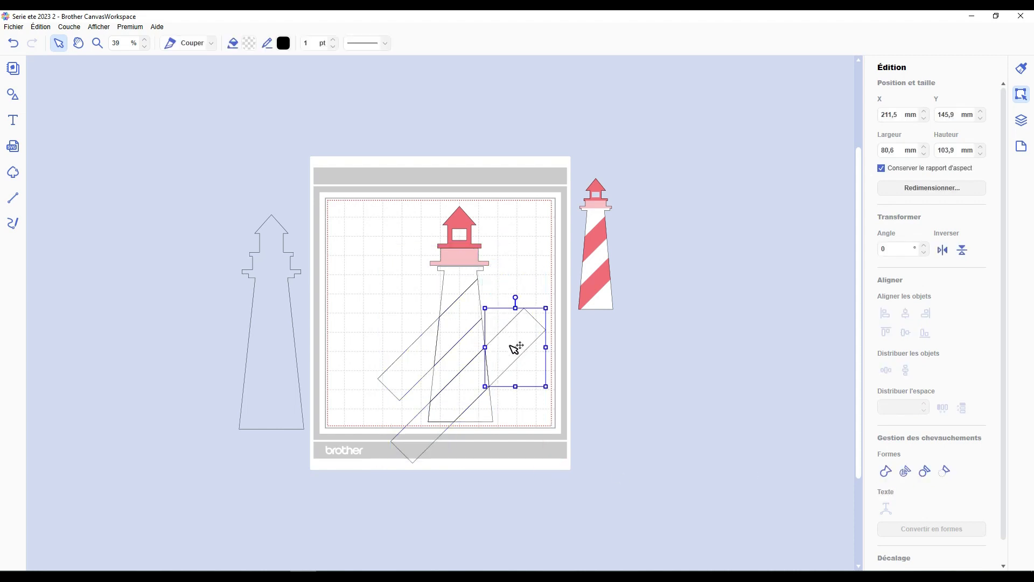
key("Delete")
left_click(418, 441)
key("Delete")
left_click(403, 363)
key("Delete")
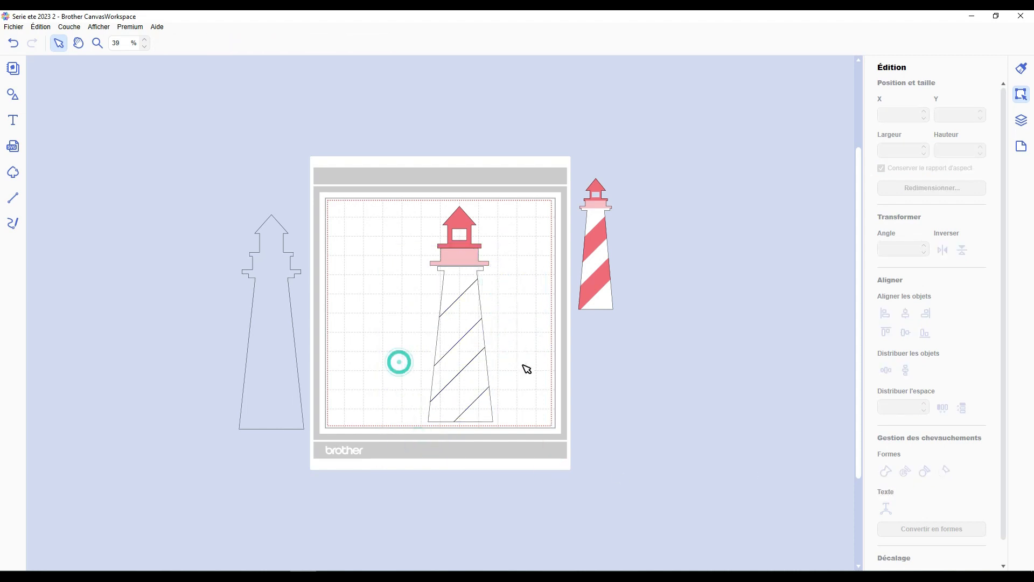
- Fill the tower's three plain sections with white and its two diagonal stripes with coral pink #F06B79
scroll(473, 438, "up", 2)
scroll(474, 438, "up", 2)
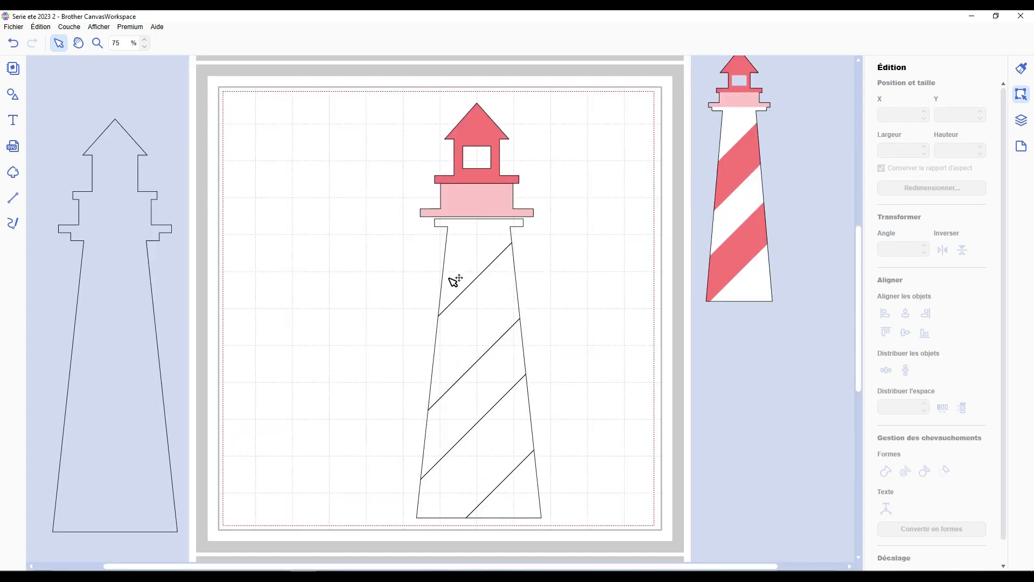
left_click(463, 259)
left_click(497, 371, "shift")
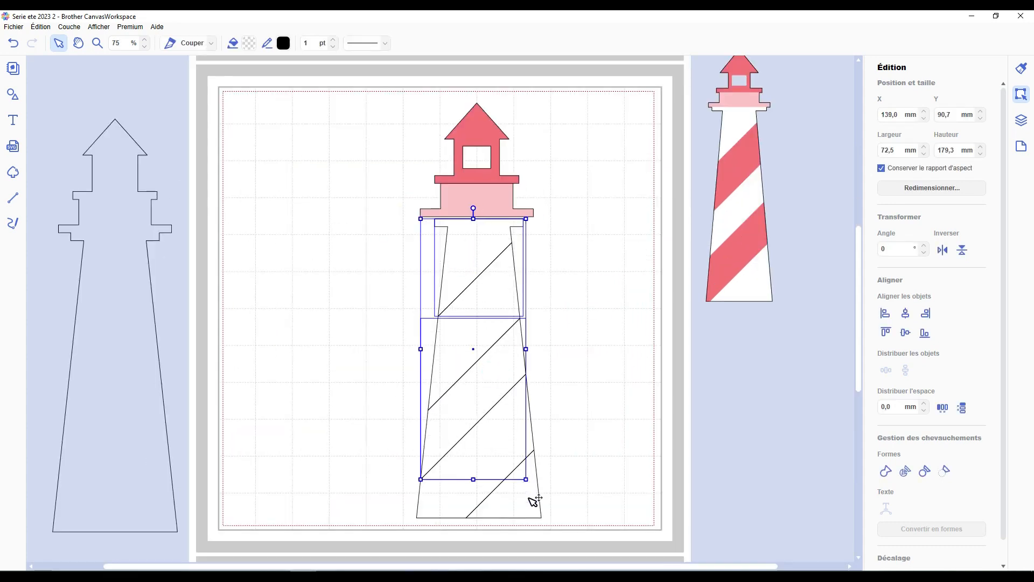
left_click(529, 497, "shift")
left_click(248, 43)
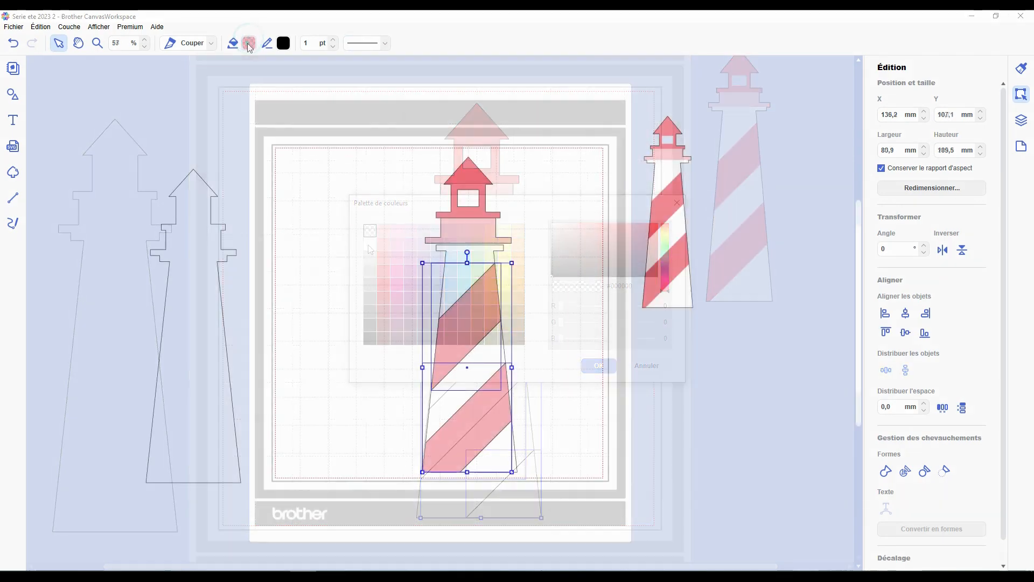
left_click(384, 257)
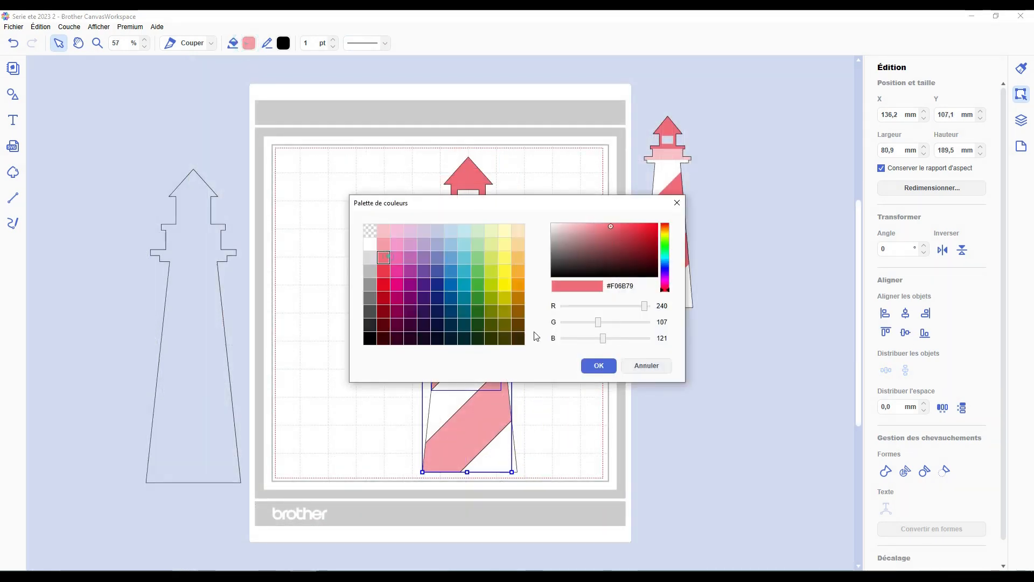
left_click(599, 366)
left_click(570, 309)
scroll(565, 312, "down", 2)
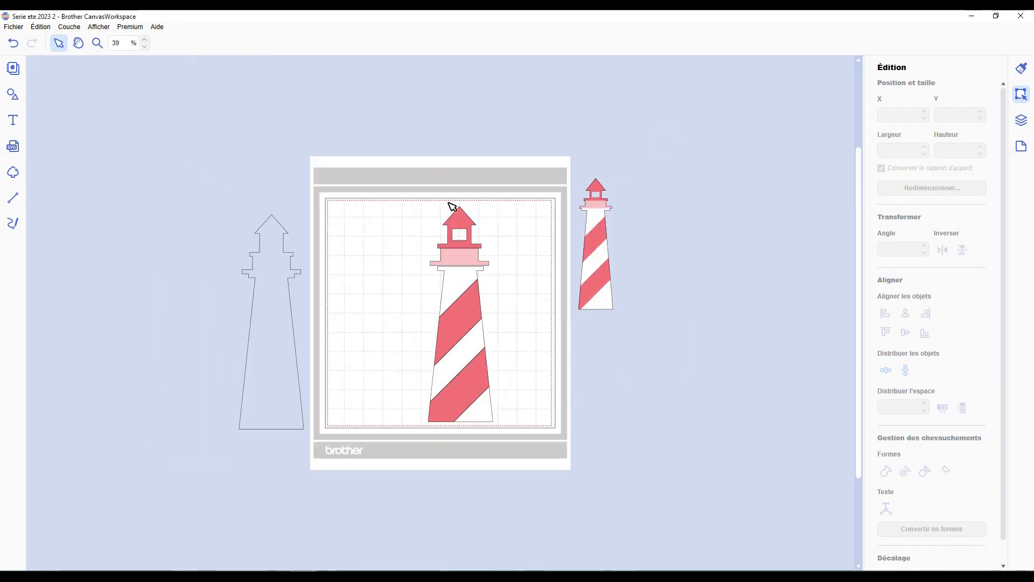
- Group the five tower pieces and move the group down slightly below the light pink ledge
left_click_drag(543, 445, 446, 291)
key("ctrl+g")
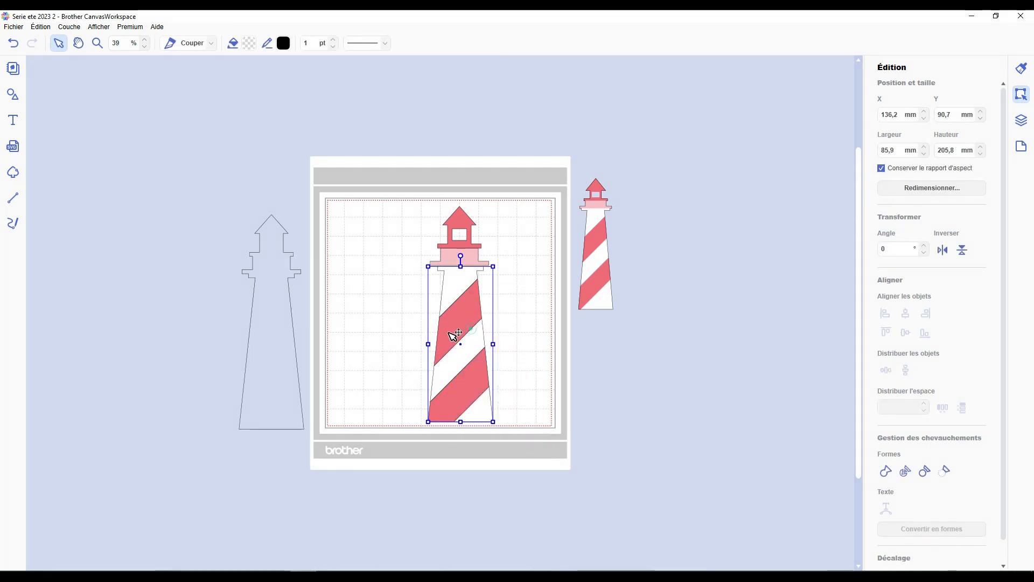
left_click_drag(454, 335, 477, 337)
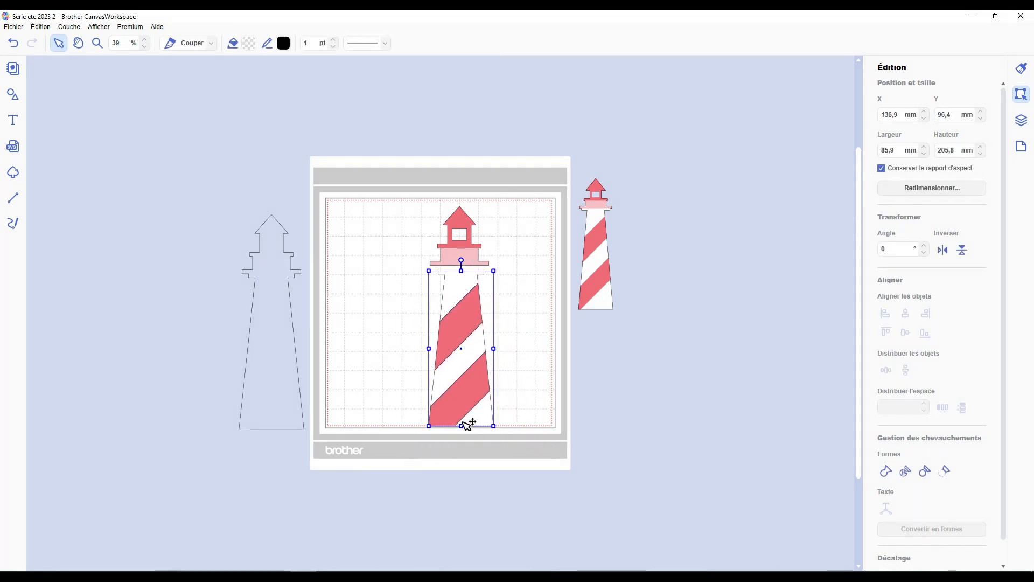
- Centre the lantern room, ledge and tower horizontally, stack them with 0 mm vertical spacing, and group them
left_click_drag(518, 427, 425, 194)
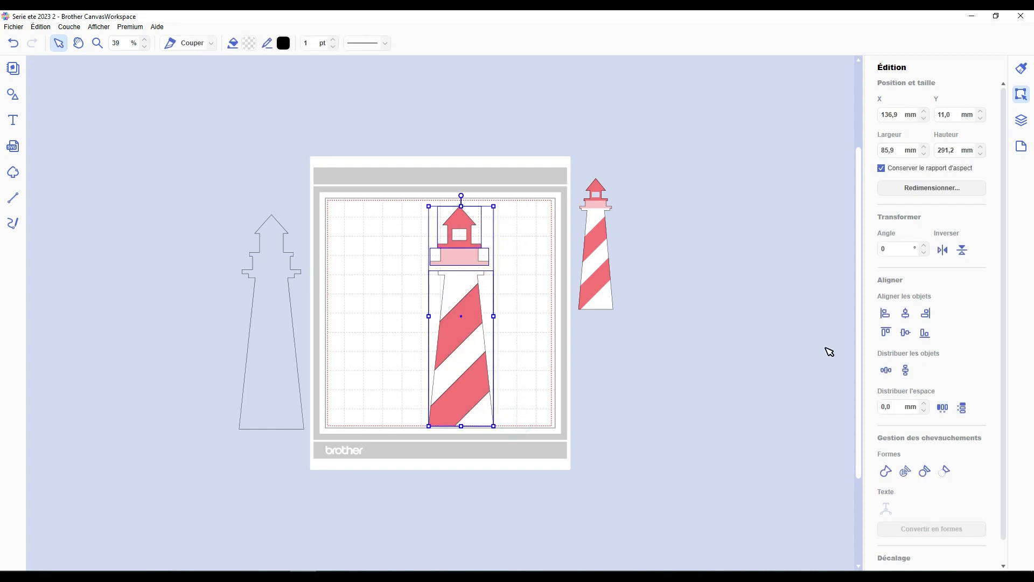
left_click(905, 313)
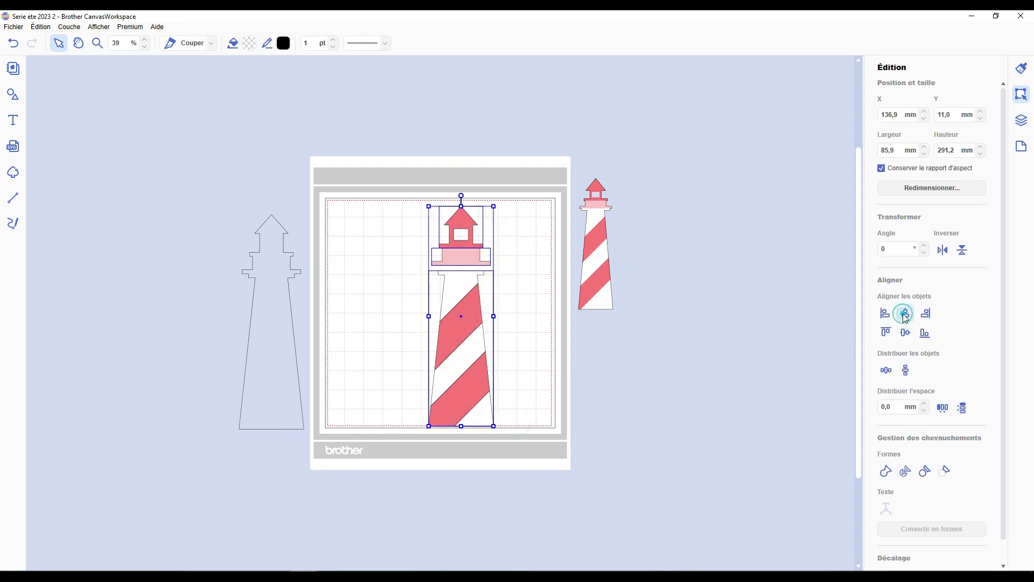
left_click(965, 412)
key("ctrl+g")
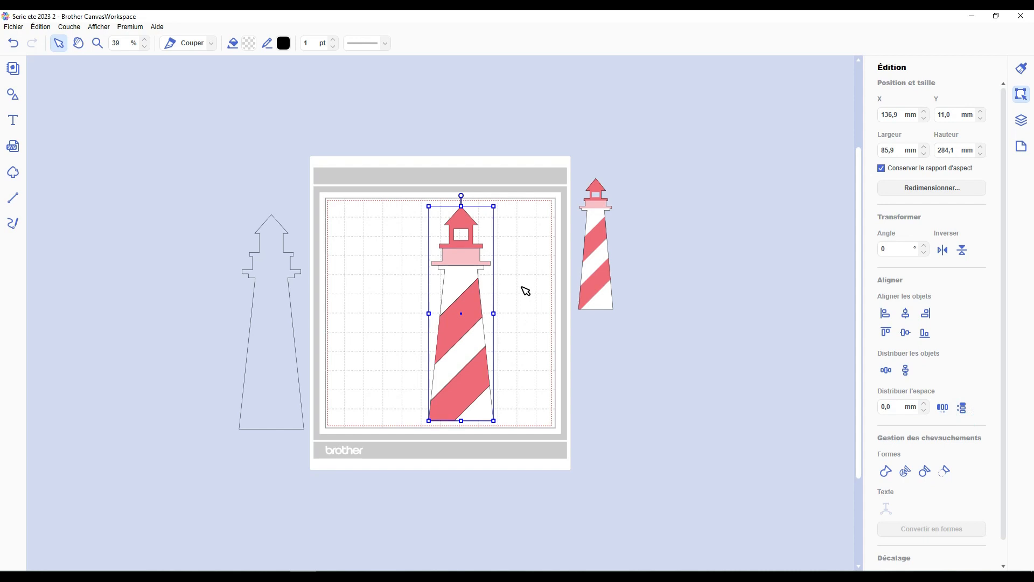
- Place the lighthouse silhouette outline on the mat beside the coloured lighthouse and fill it with light yellow #FFFBBF
left_click_drag(464, 259, 275, 264)
left_click_drag(298, 180, 485, 322)
left_click(494, 319)
left_click(420, 318)
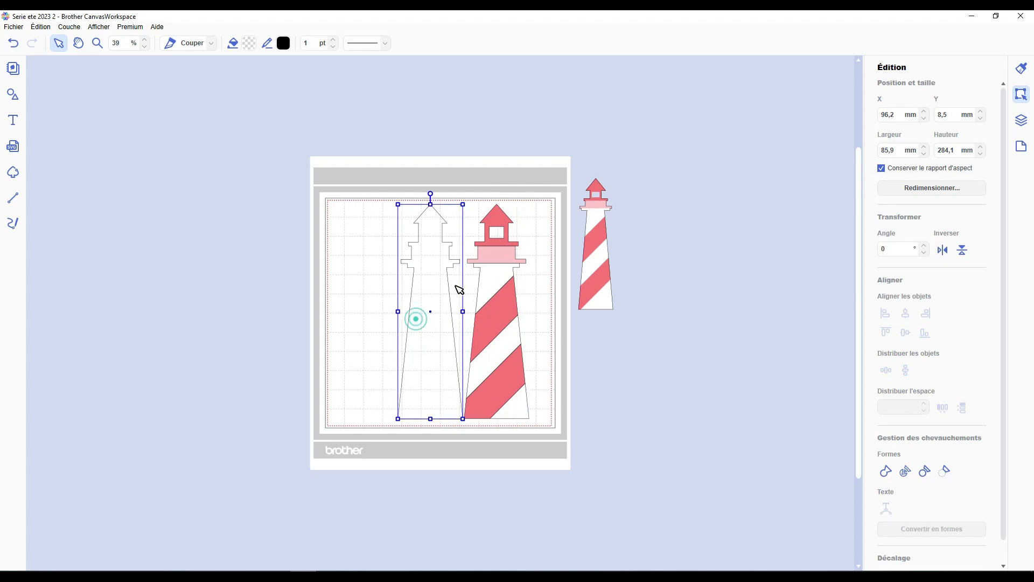
left_click(249, 43)
left_click(505, 230)
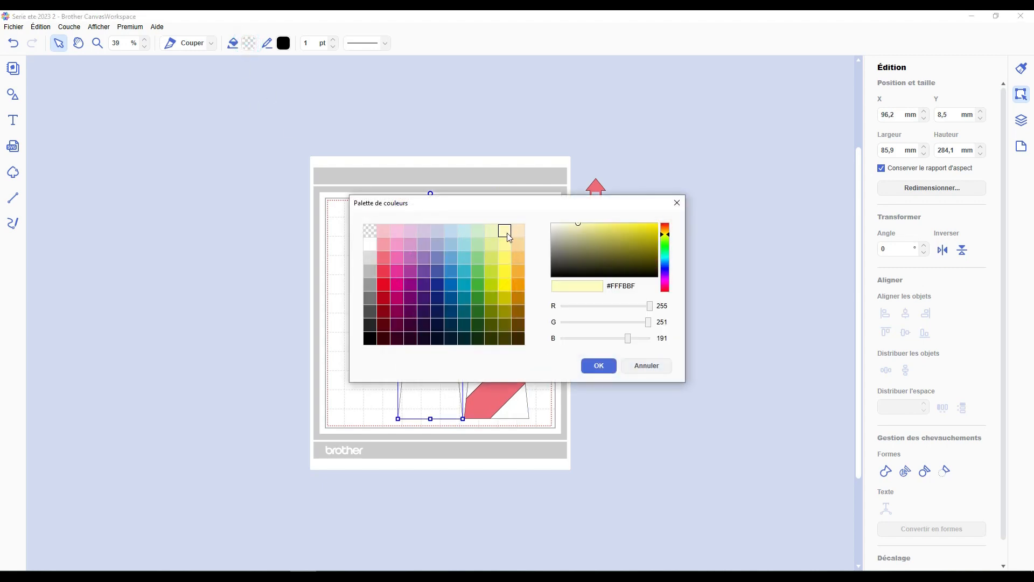
left_click(599, 366)
- Place the coloured lighthouse over the yellow silhouette and centre the two horizontally
left_click(493, 279)
left_click_drag(493, 279, 434, 272)
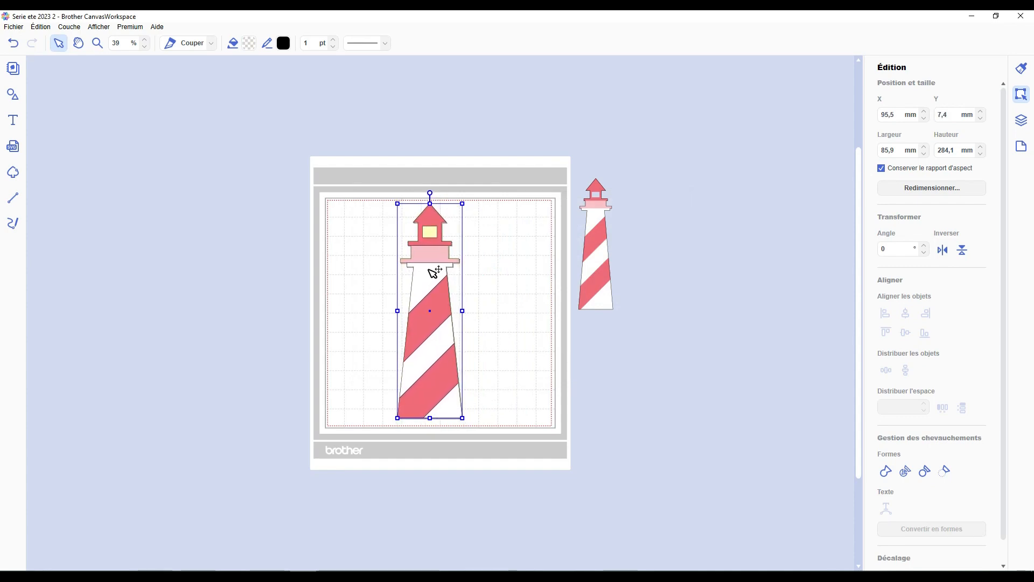
left_click_drag(484, 199, 408, 312)
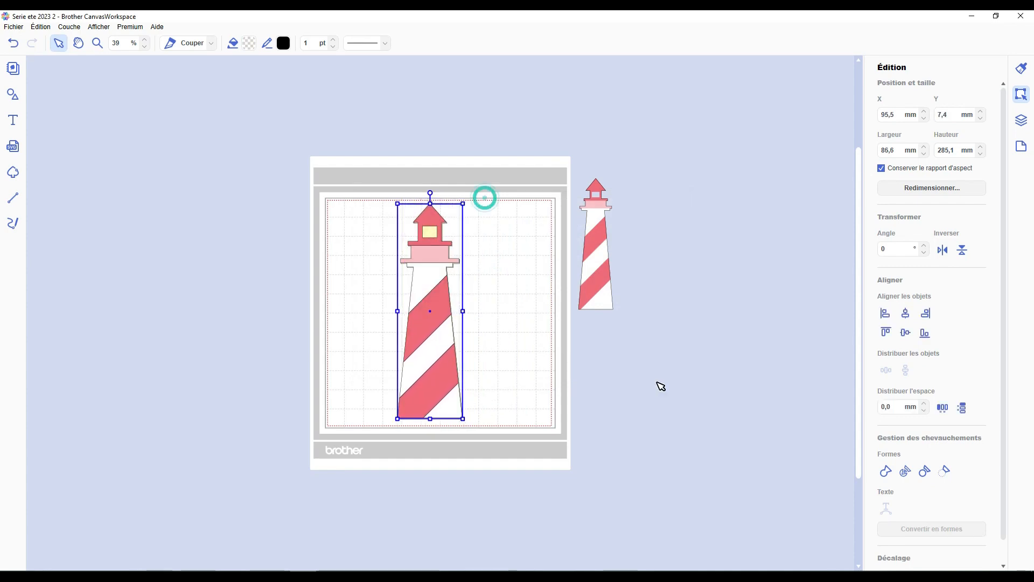
left_click(907, 314)
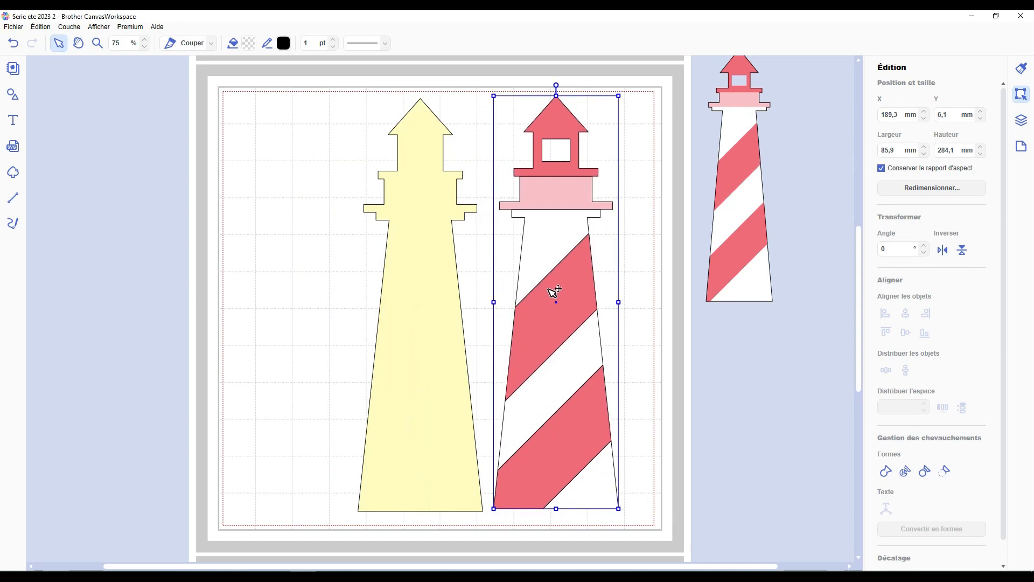
- Recolour the outline of each lighthouse part to match its fill, using white for the plain tower sections
left_click(1022, 121)
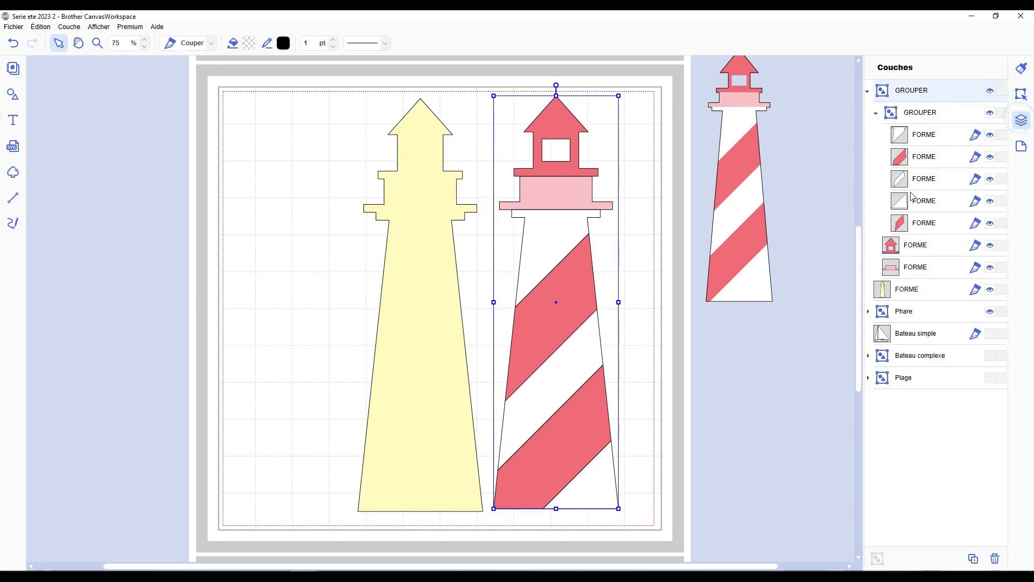
left_click(920, 135)
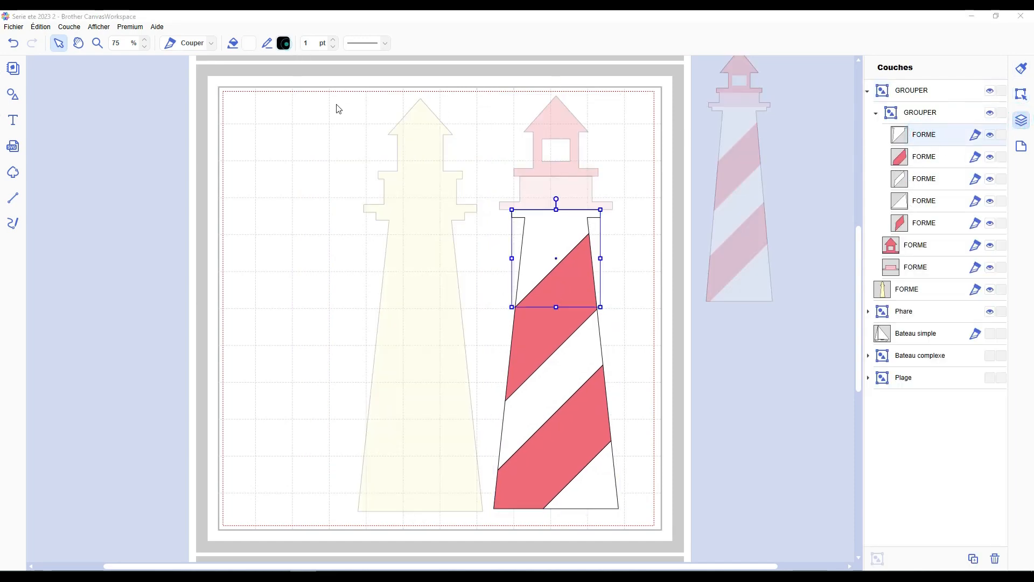
left_click(283, 43)
left_click(370, 243)
left_click(606, 365)
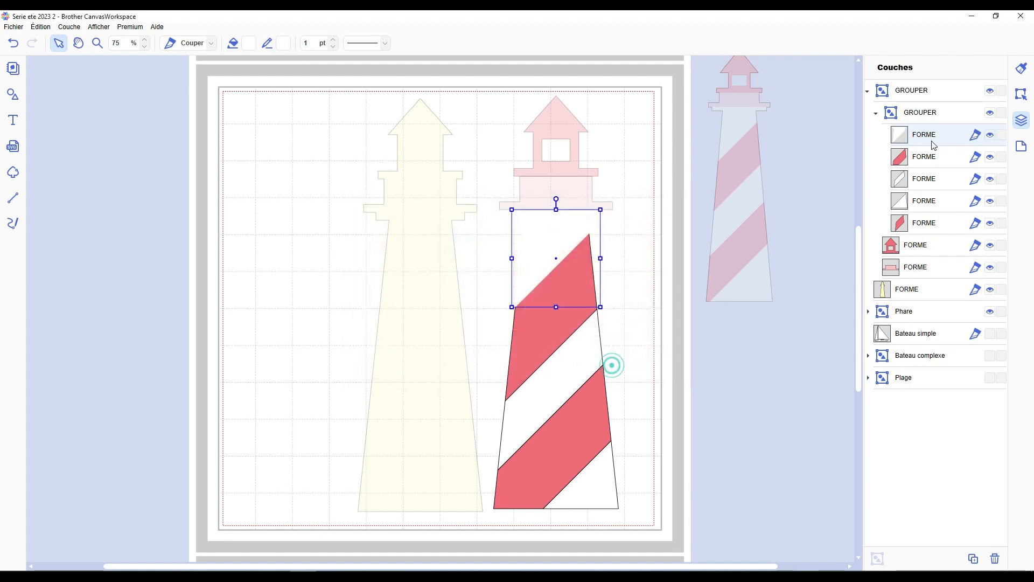
left_click(926, 157)
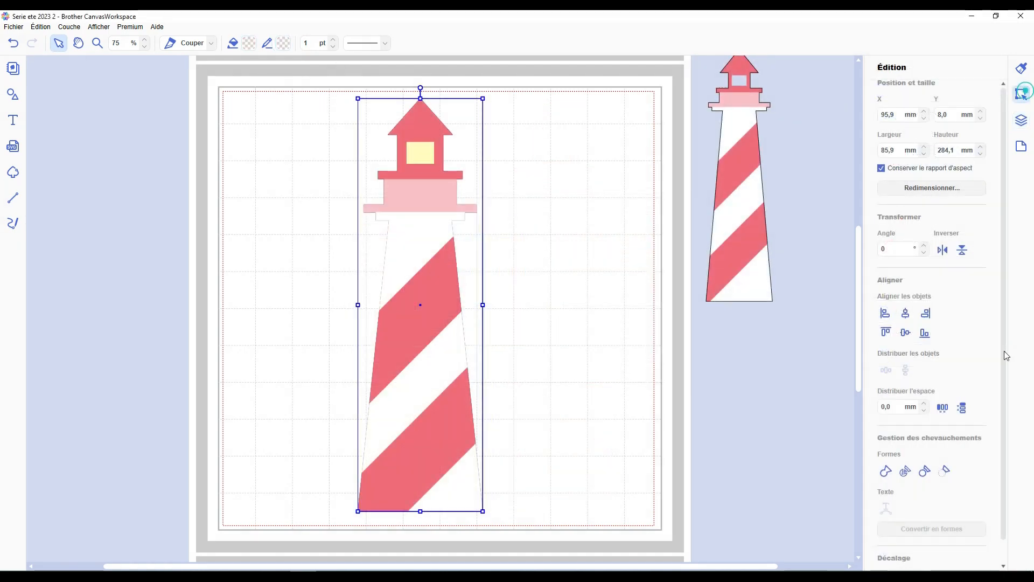
- Align the coloured lighthouse over the yellow silhouette, and set the silhouette's outline colour to #FFFBBF
left_click(907, 332)
left_click_drag(431, 255, 487, 250)
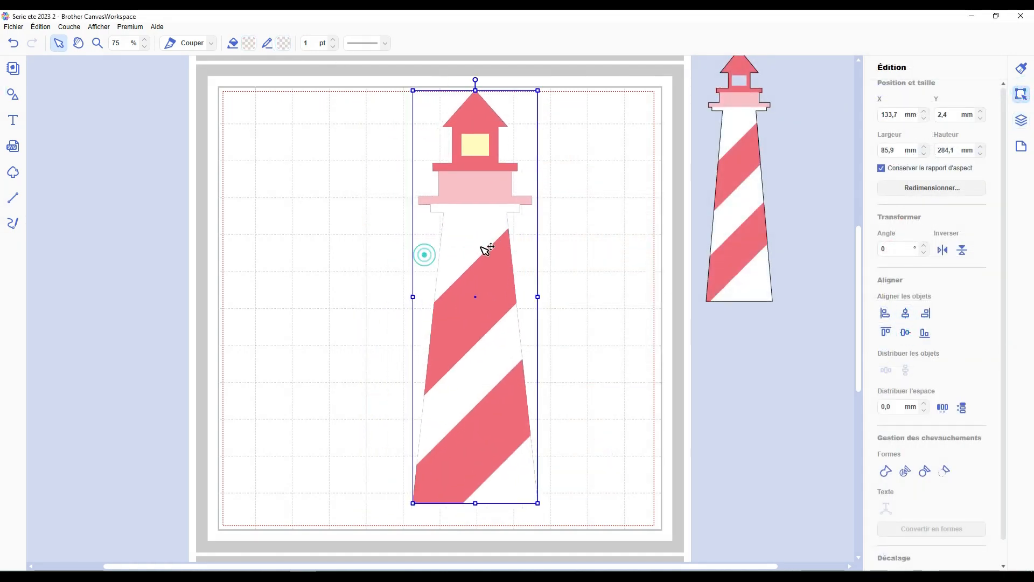
left_click(1023, 117)
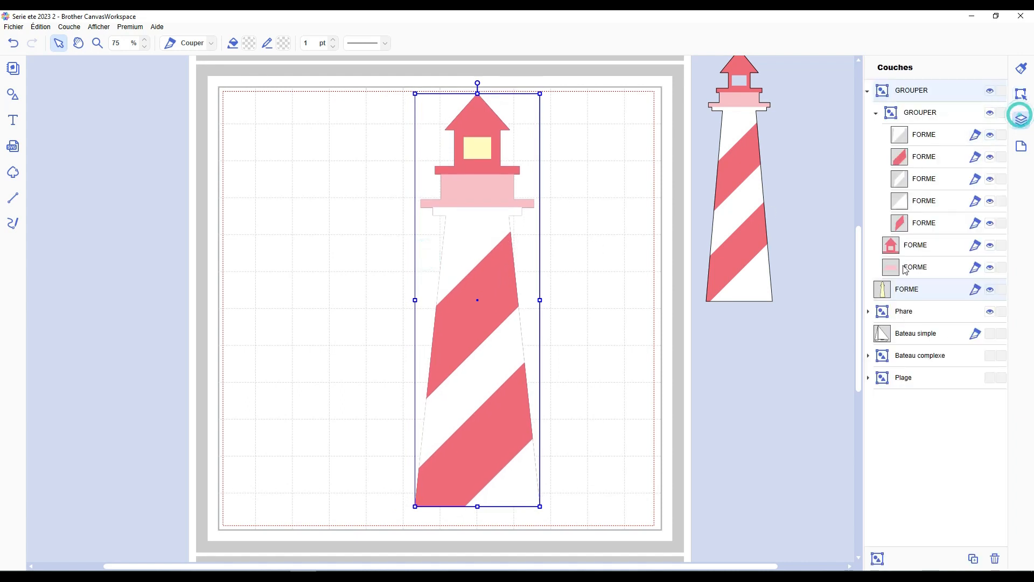
left_click(898, 289)
left_click(283, 43)
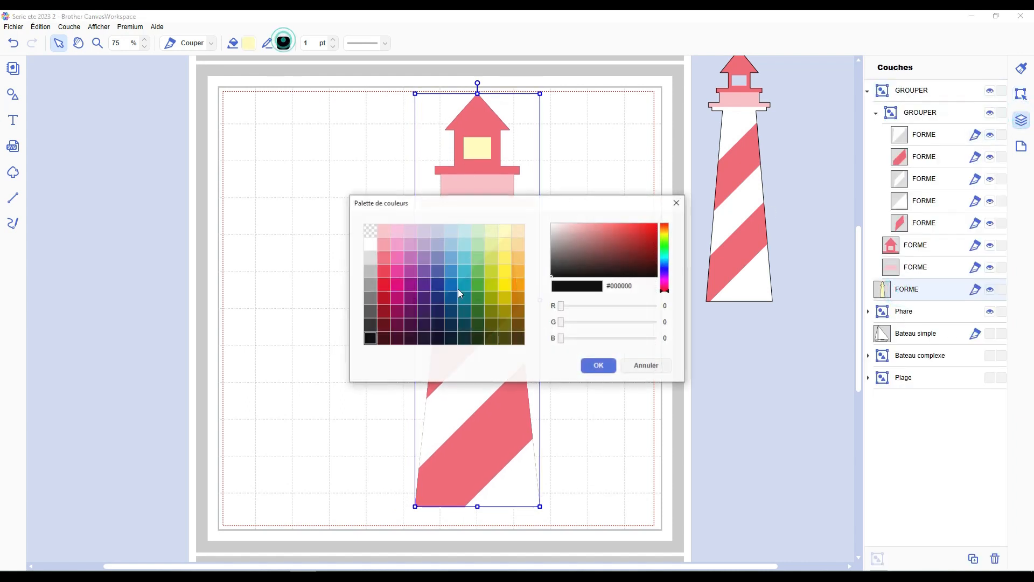
left_click(507, 232)
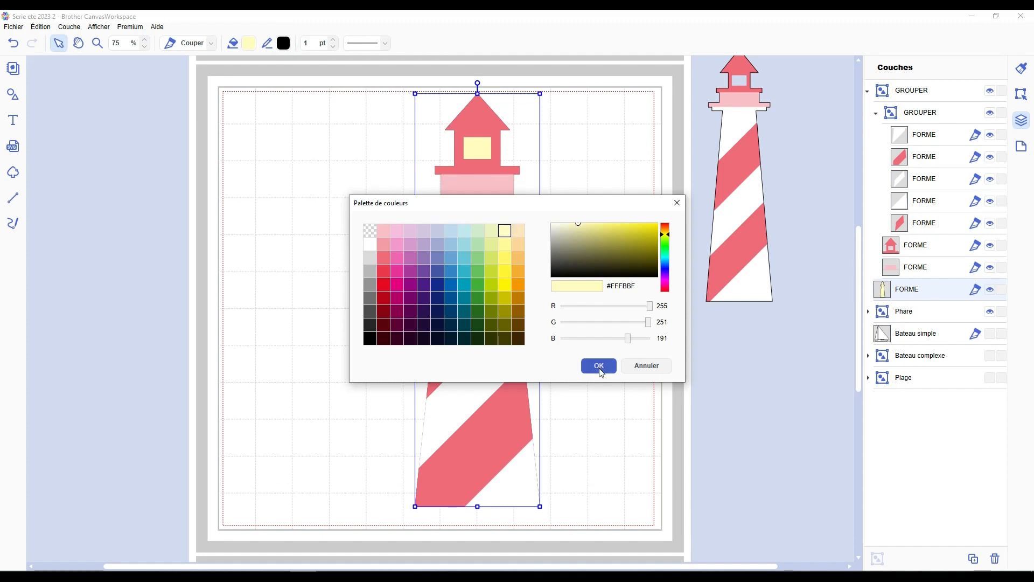
left_click(600, 369)
- Move the lighthouse and its silhouette off the mat, beside the smaller reference lighthouse, to compare the two versions
mouse_move(526, 212)
left_mouse_down()
mouse_move(435, 401)
mouse_move(619, 351)
mouse_move(658, 318)
left_mouse_up()
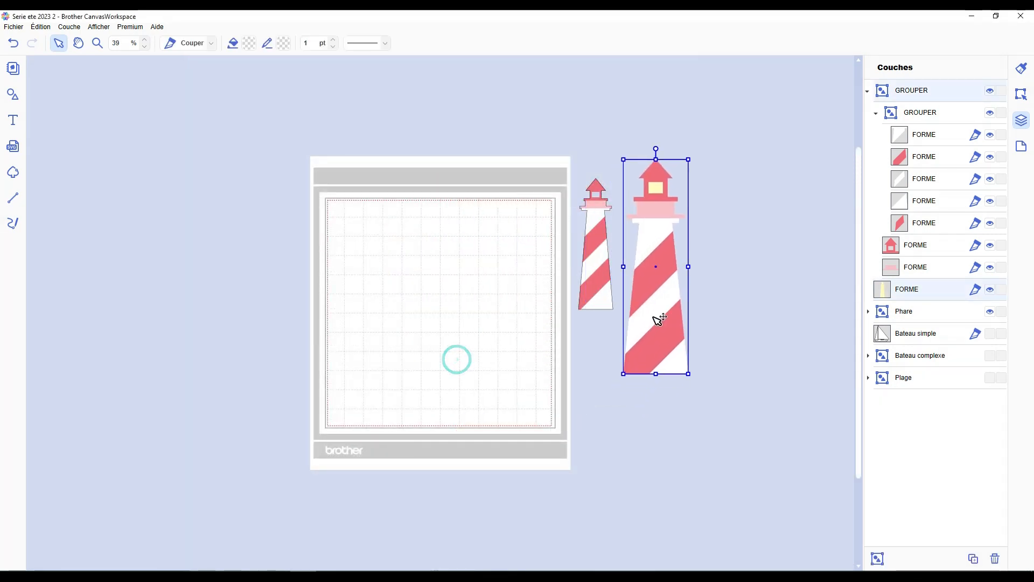
left_click(614, 199)
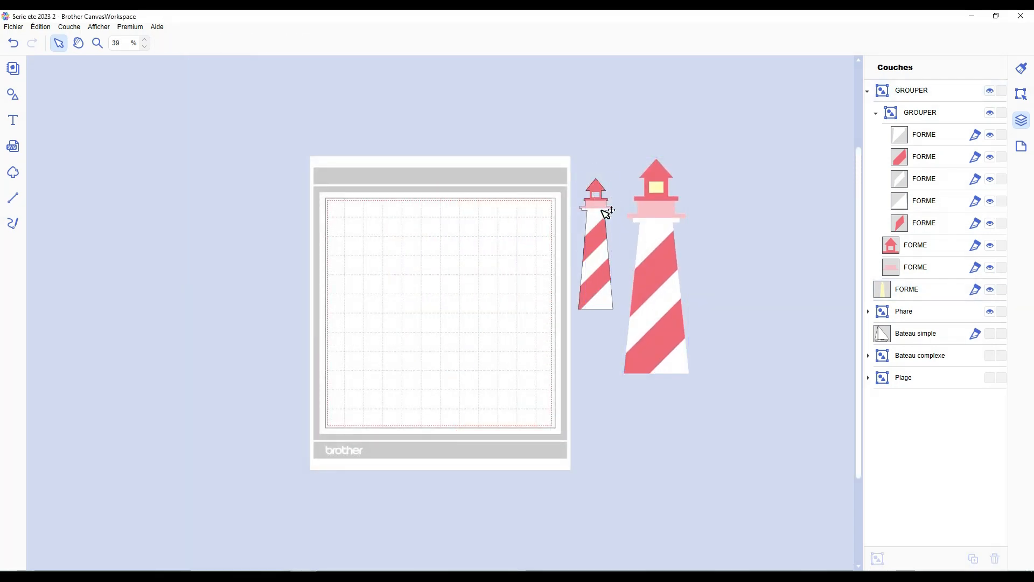
left_click(604, 214)
scroll(697, 201, "up", 3)
scroll(740, 196, "down", 1)
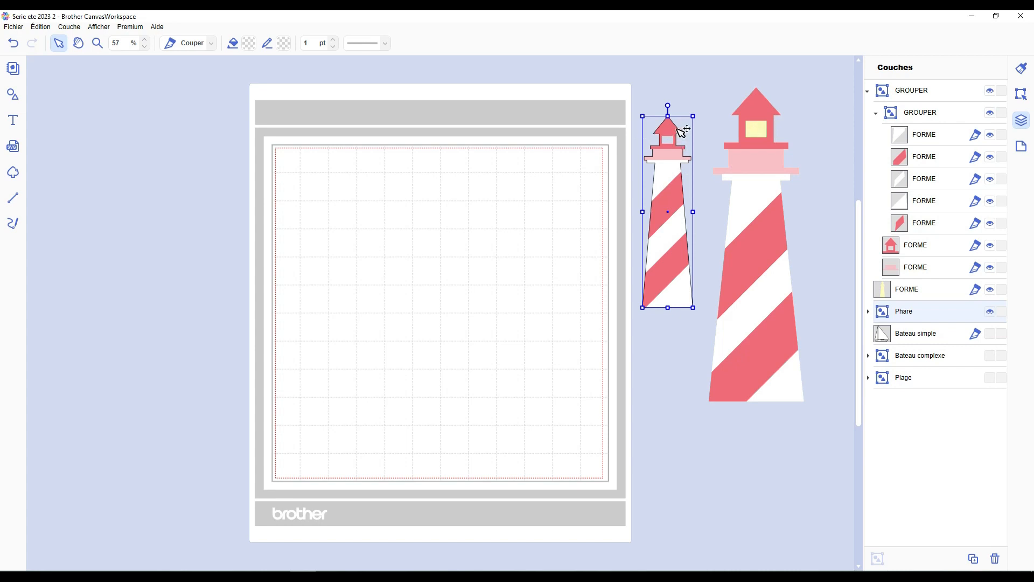
left_click(673, 372)
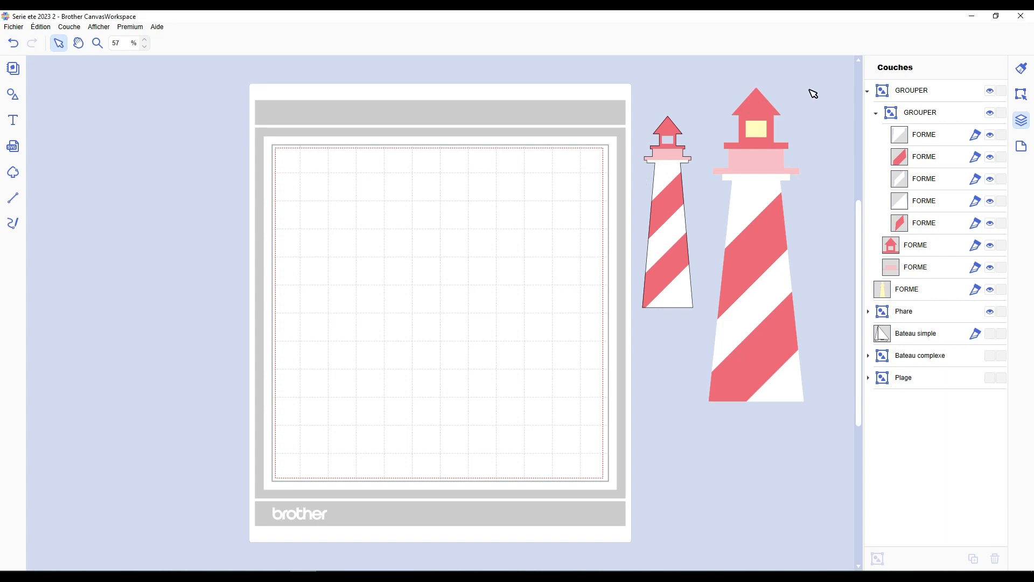
- Group the lighthouse with its yellow silhouette and scale the group down to slightly smaller than the reference lighthouse
left_click_drag(812, 73, 749, 373)
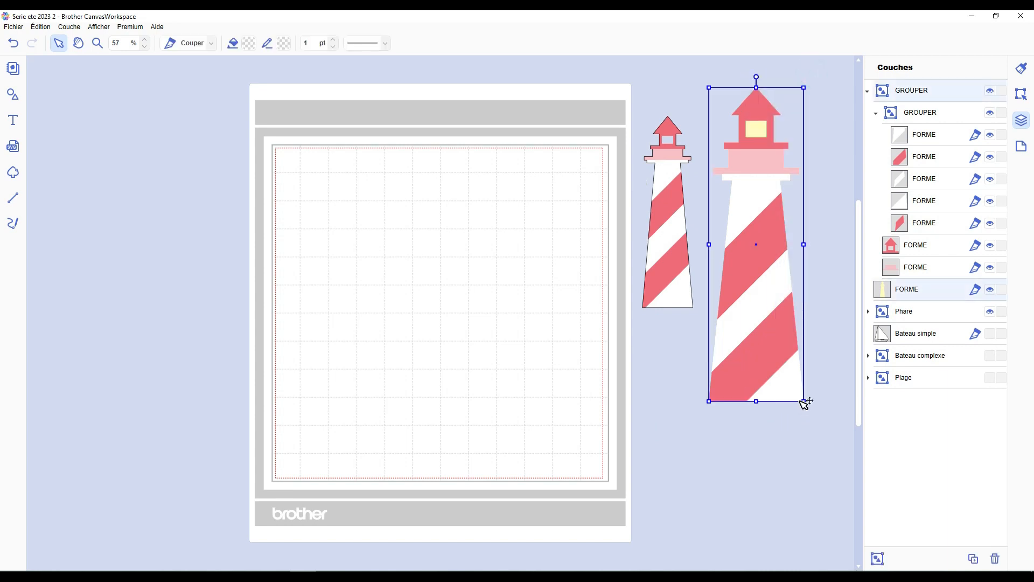
key("ctrl+g")
left_click_drag(803, 399, 765, 257)
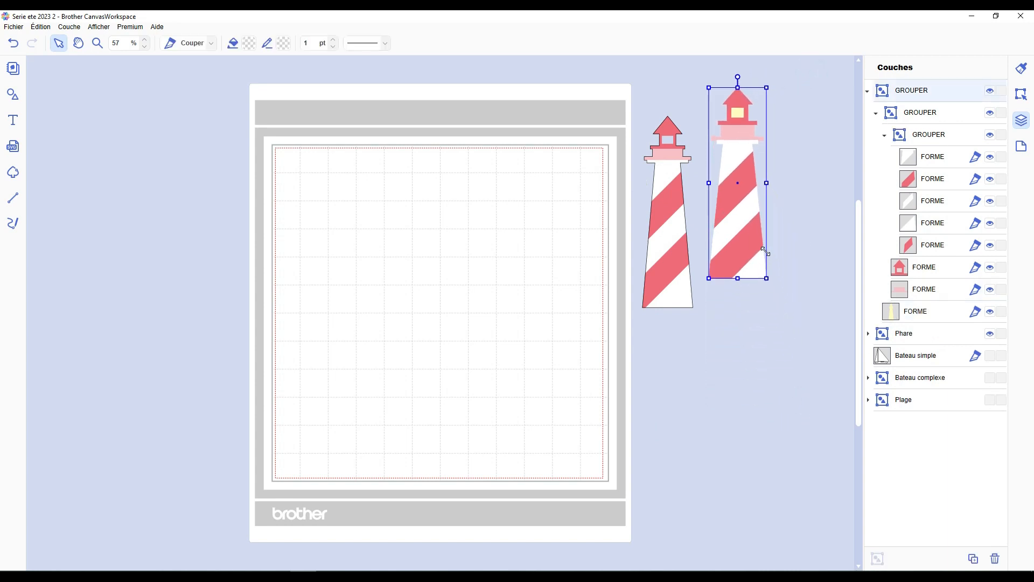
left_click_drag(765, 256, 762, 230)
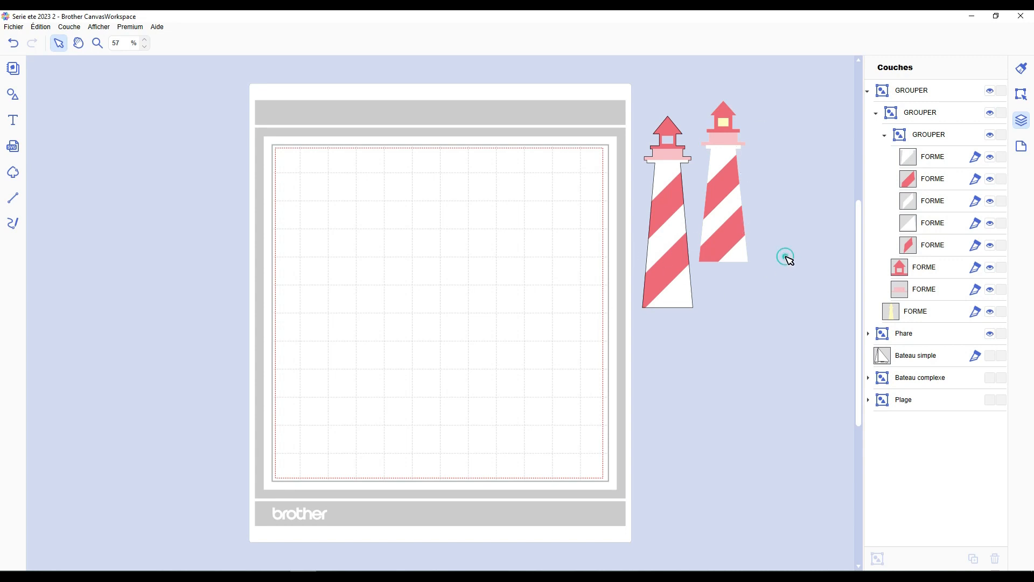
- Move both lighthouses to the left of the mat, and hide them in favour of the Bateau simple and Bateau complexe layers
scroll(776, 258, "down", 3)
scroll(758, 264, "up", 3)
left_click_drag(721, 183, 208, 130)
left_click(360, 183)
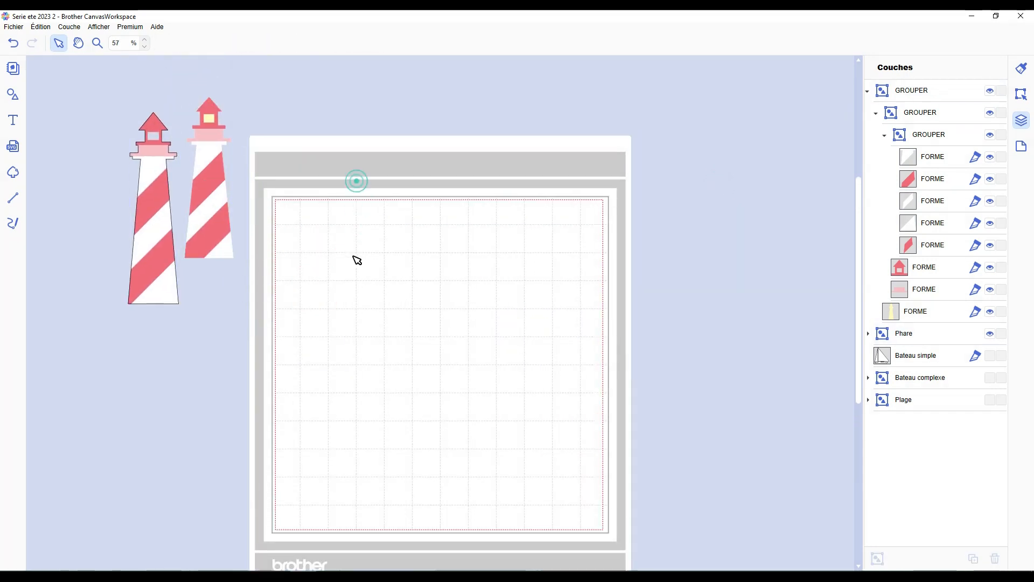
left_click(869, 91)
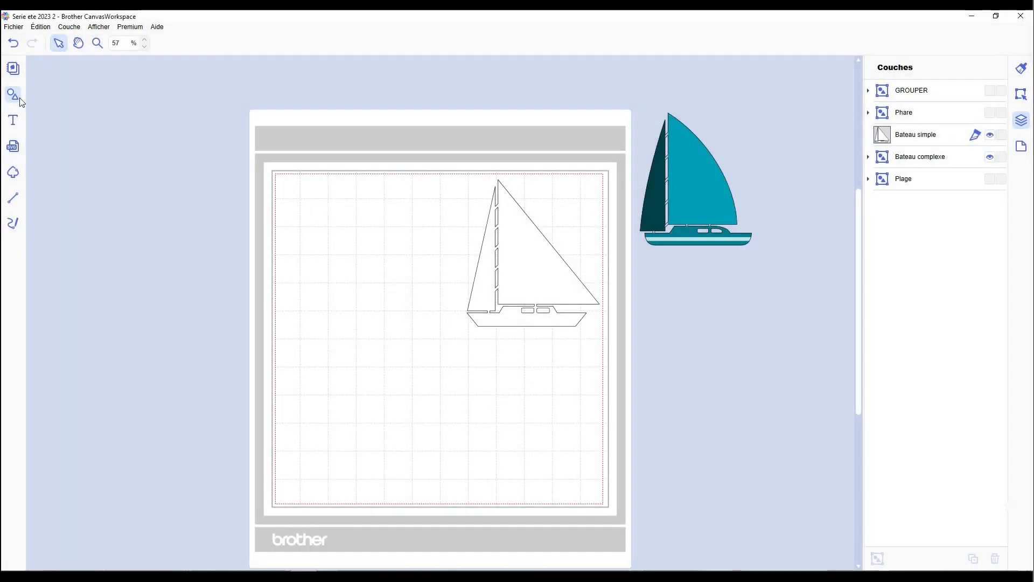
- Add a right-angled triangle from the basic shapes and place it on the mat left of the simple sailboat
left_click(15, 96)
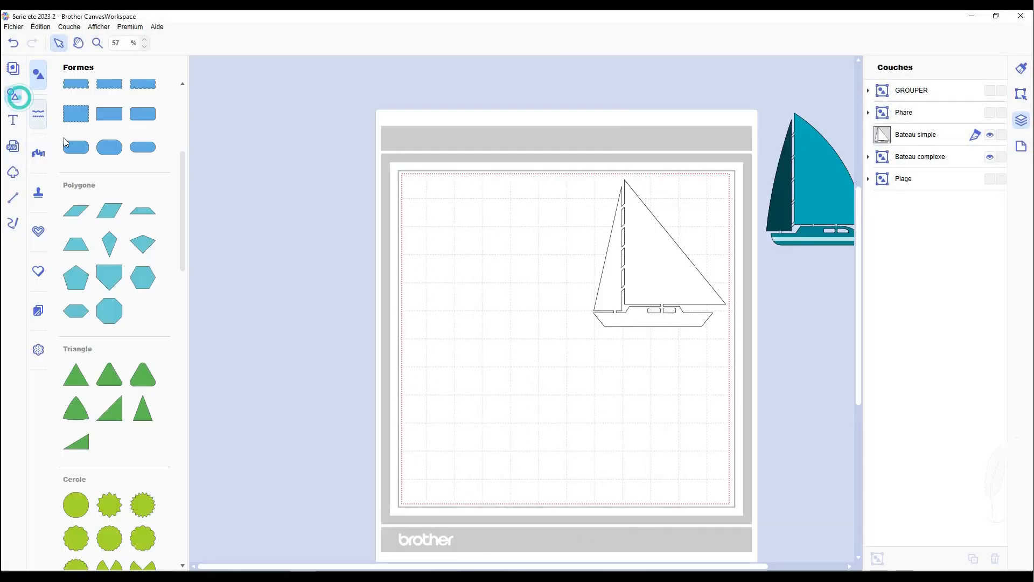
left_click(112, 408)
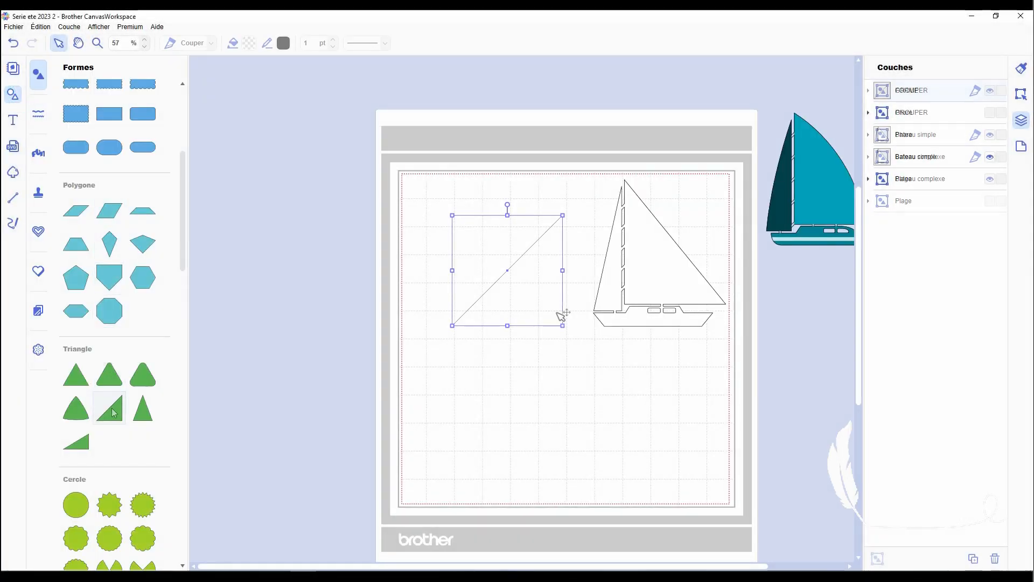
left_click_drag(558, 314, 541, 288)
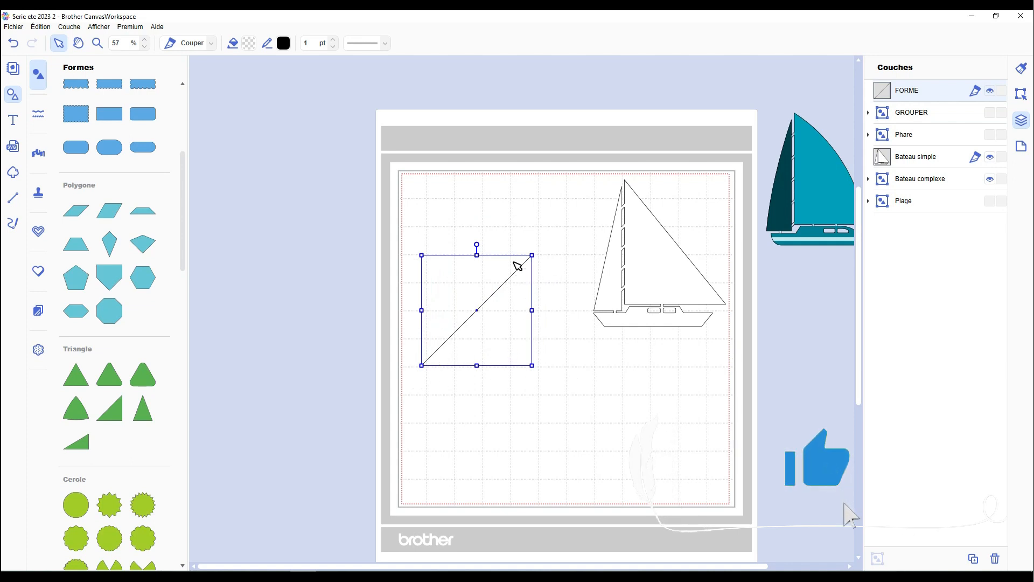
- Add a trapezoid below the triangle and a plain rectangle overlapping the mat's upper edge from the basic shapes
scroll(108, 415, "down", 3)
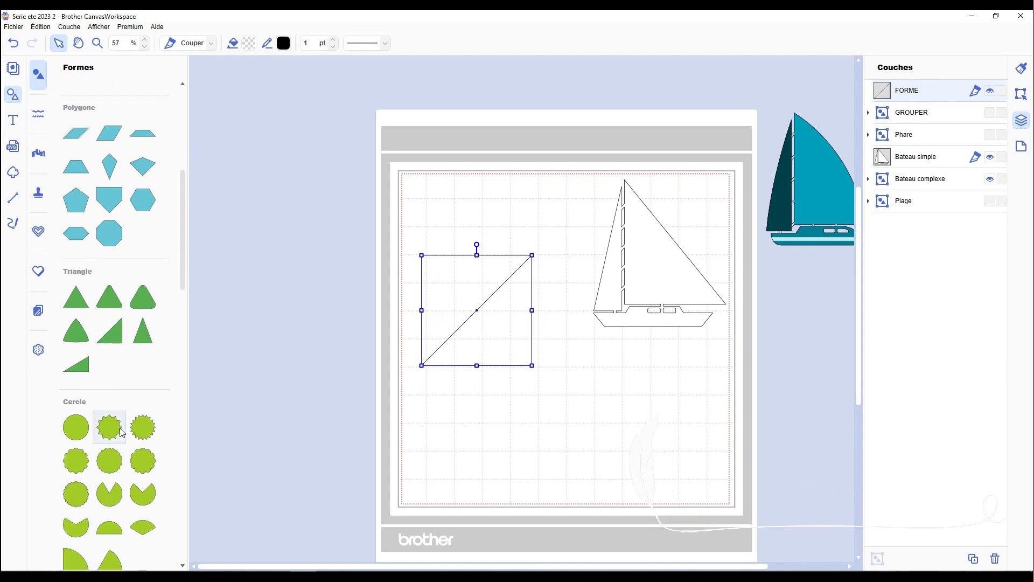
scroll(124, 421, "up", 4)
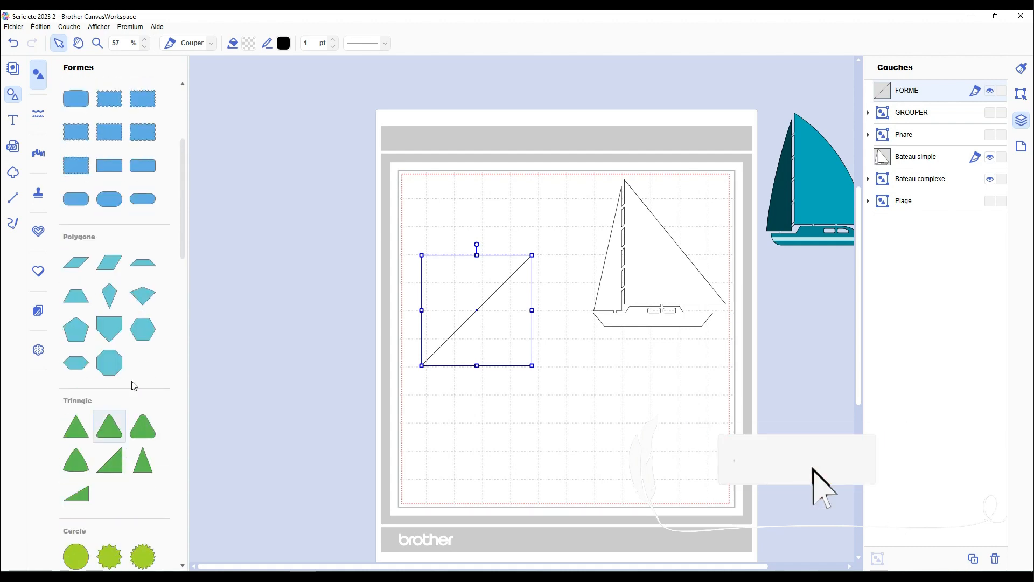
left_click_drag(157, 267, 589, 404)
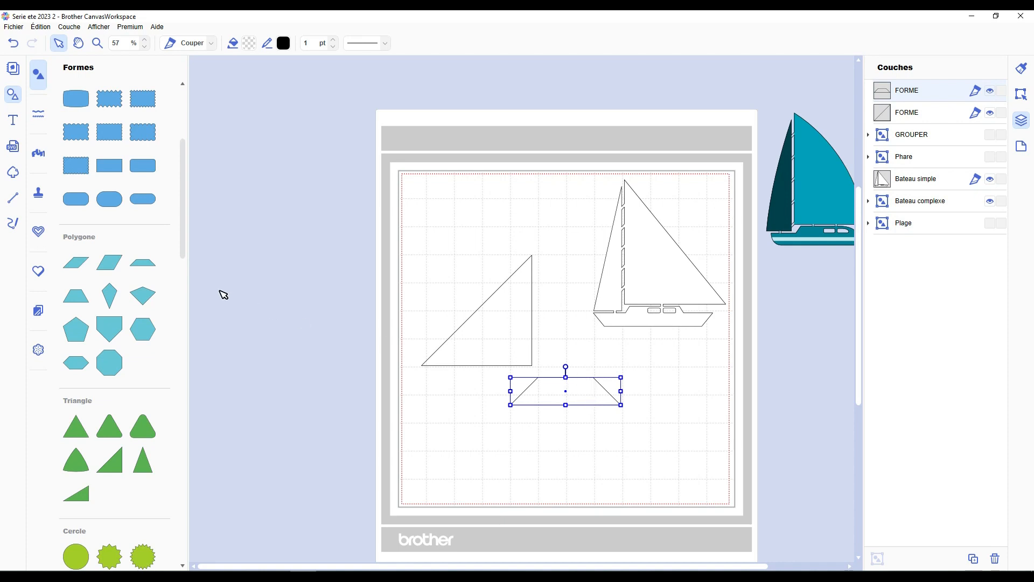
scroll(132, 279, "up", 4)
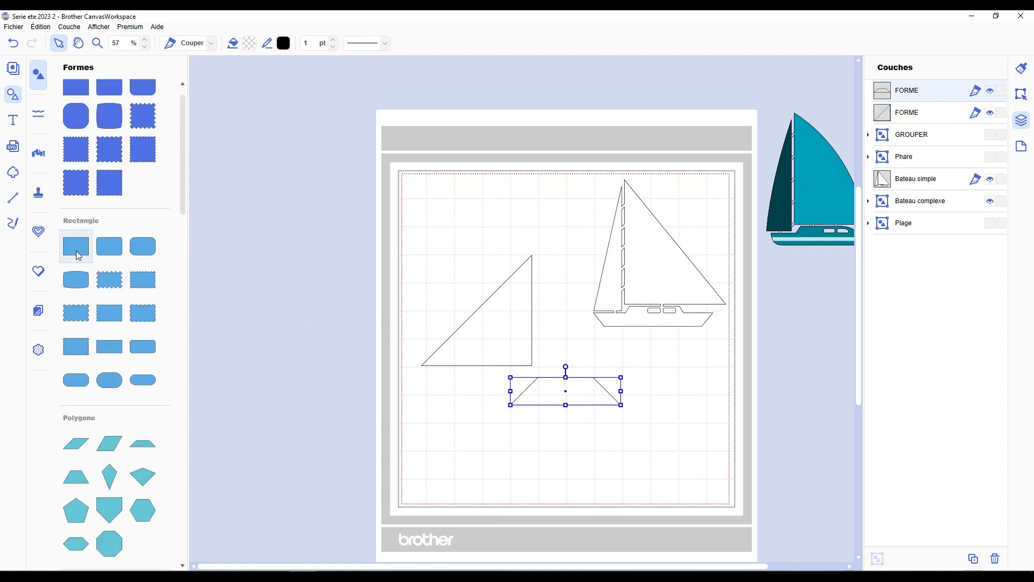
left_click_drag(76, 250, 490, 156)
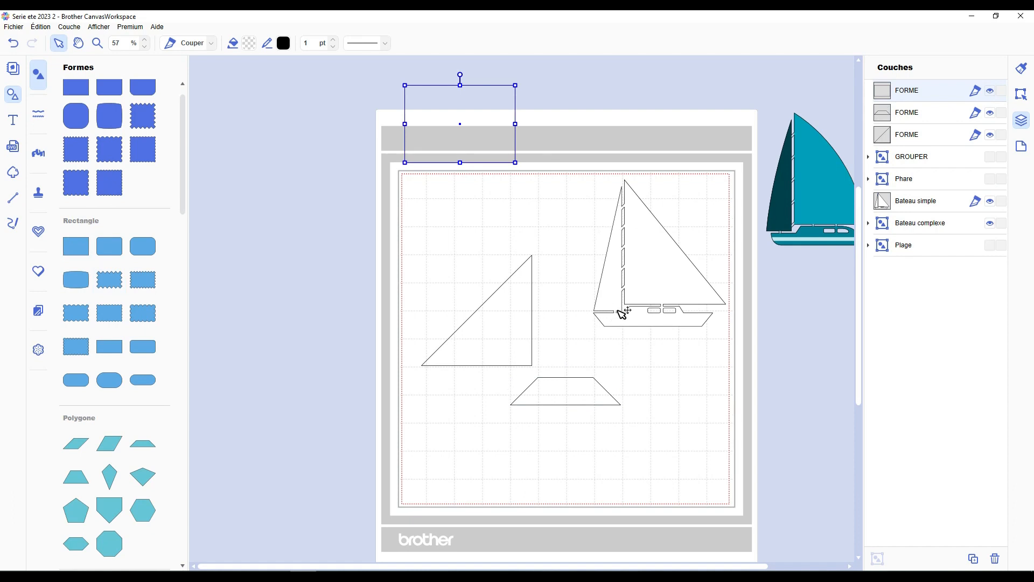
left_click(13, 99)
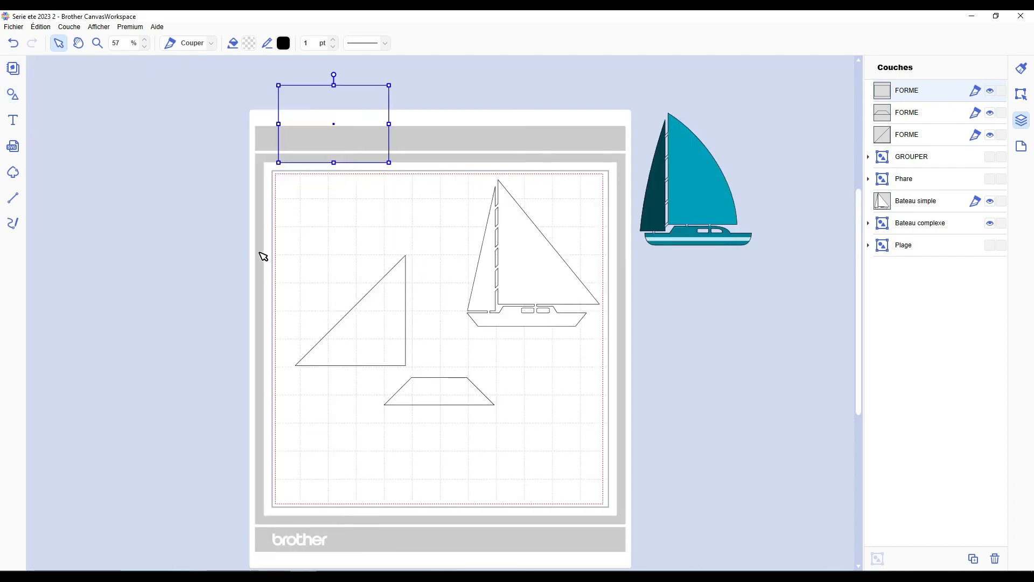
- Shrink the simple reference sailboat and place it in the mat's upper-right corner
mouse_move(531, 258)
left_mouse_down()
mouse_move(537, 197)
mouse_move(537, 241)
left_mouse_up()
left_click_drag(602, 313, 548, 259)
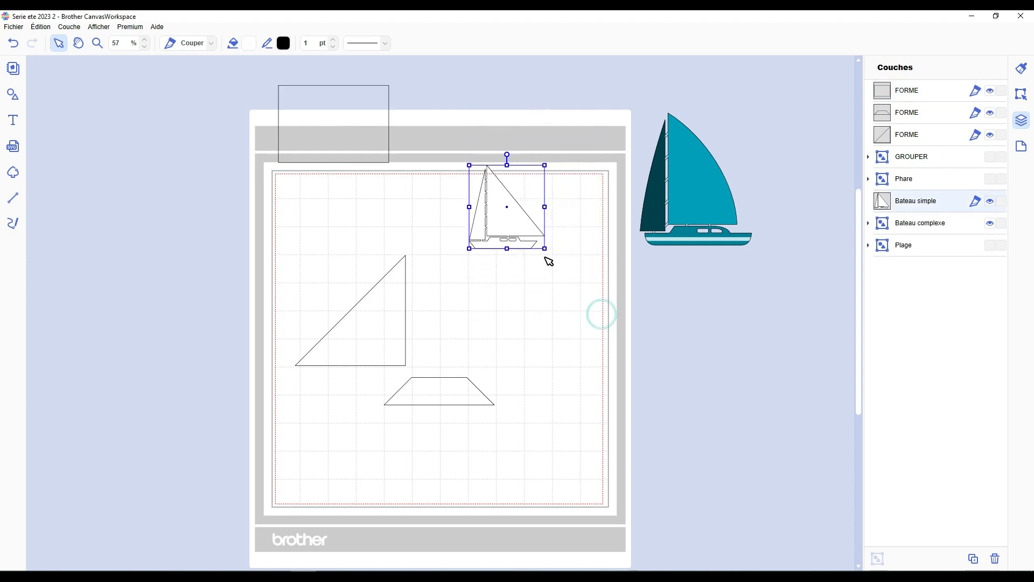
left_click_drag(522, 222, 577, 237)
- Turn the trapezoid upside down as one hull end, narrow and shift it left, and move the triangle up out of the way
left_click_drag(436, 393, 491, 460)
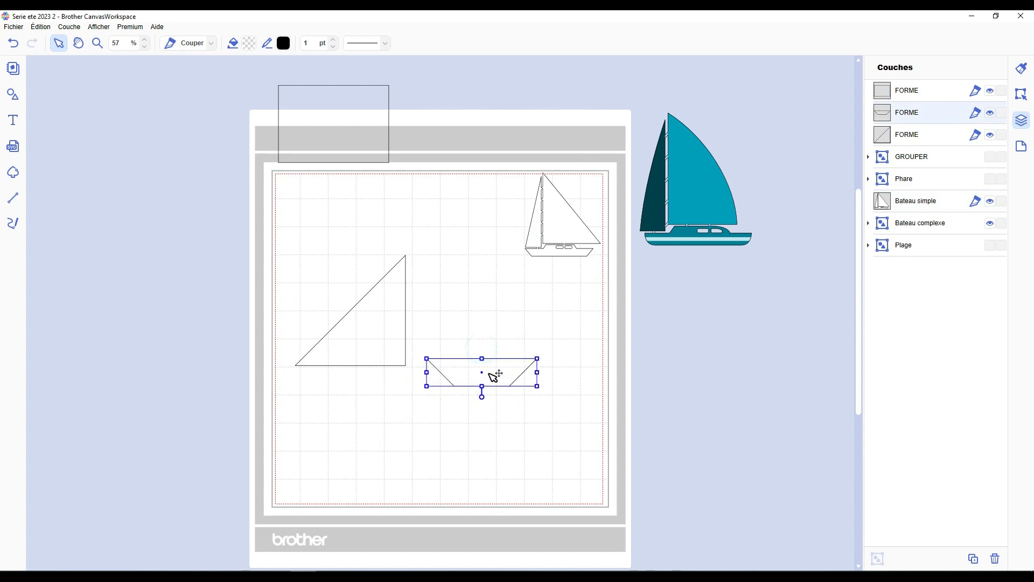
left_click_drag(406, 334, 436, 234)
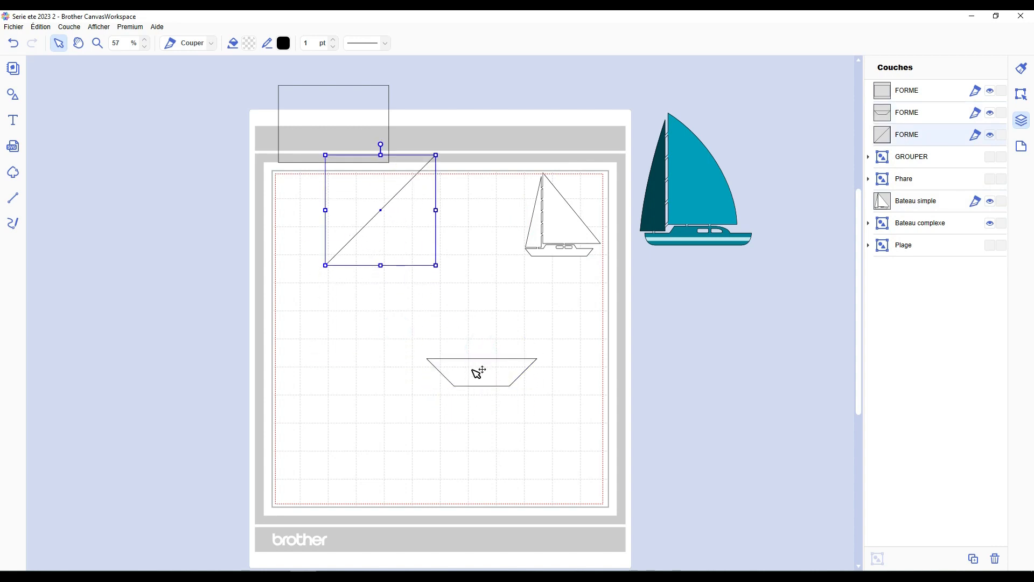
left_click_drag(476, 369, 422, 374)
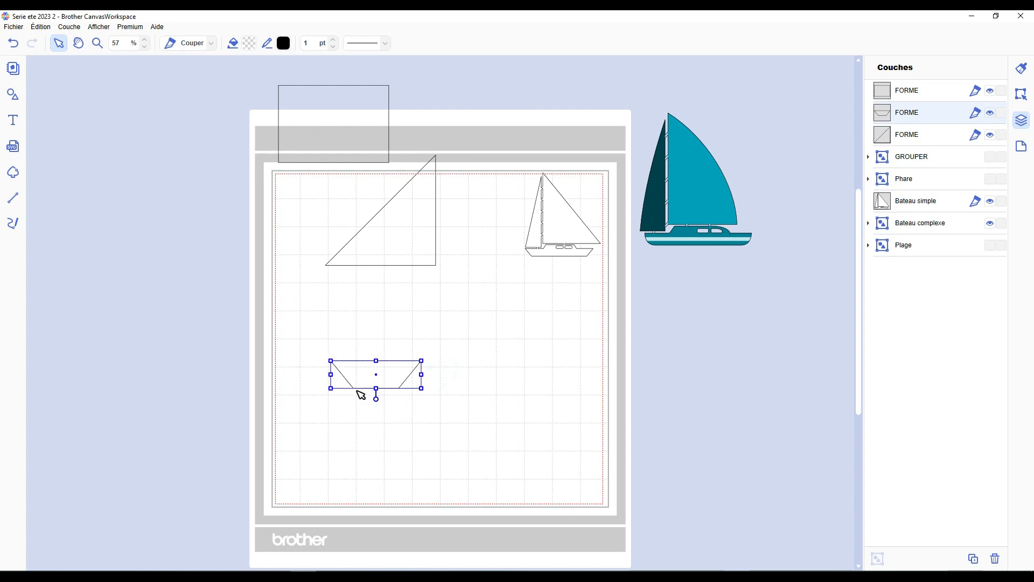
- Duplicate the inverted trapezoid into a wide middle piece and a narrow opposite end, overlapping in a row to outline the hull
key("ctrl+v")
left_click_drag(401, 386, 543, 372)
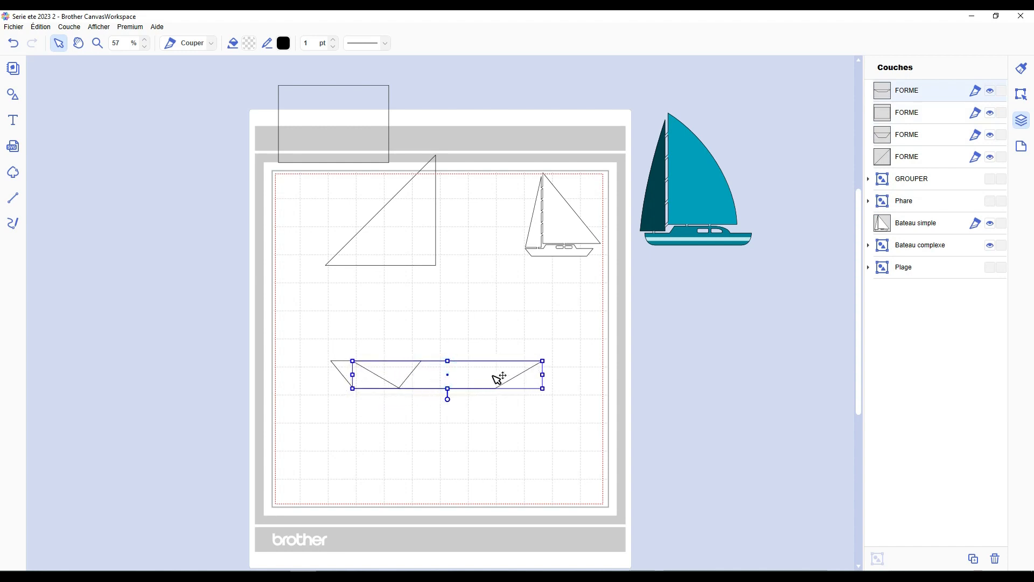
left_click(427, 326)
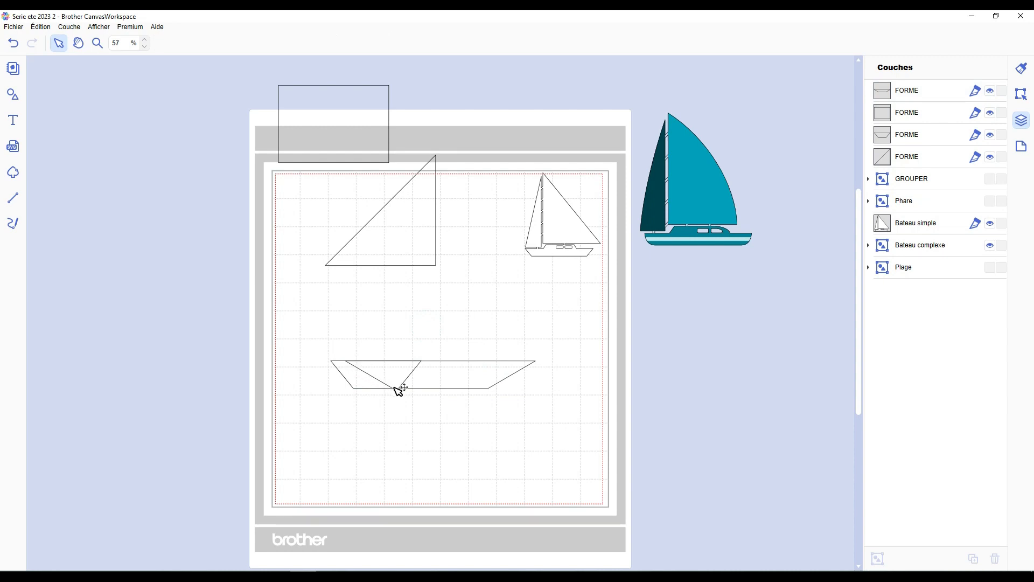
left_click(366, 382)
key("ctrl+d")
left_click_drag(368, 383, 495, 378)
left_click(543, 345)
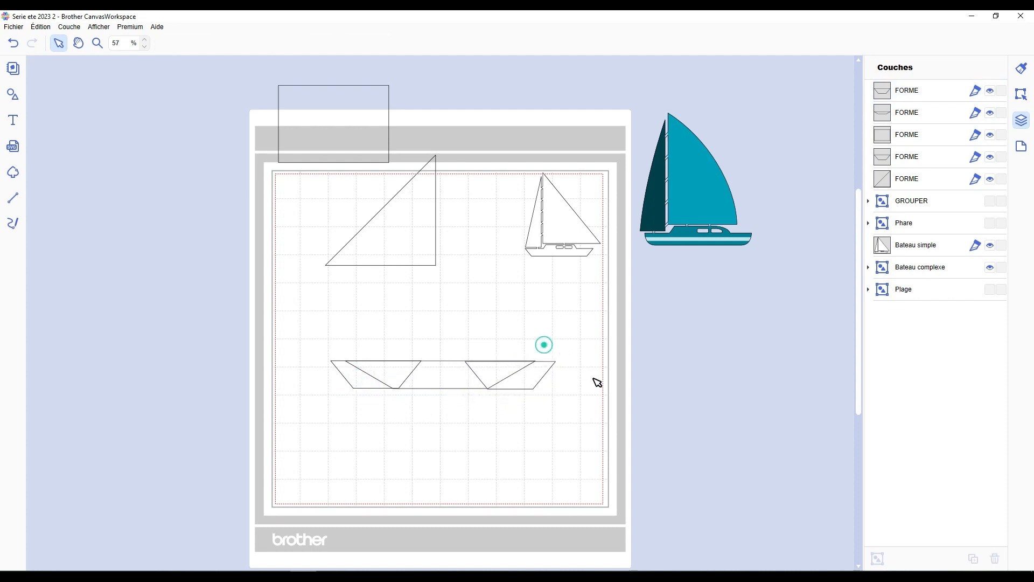
- Align the three hull trapezoids vertically by their middles and merge them into a single hull
left_click_drag(592, 329, 325, 451)
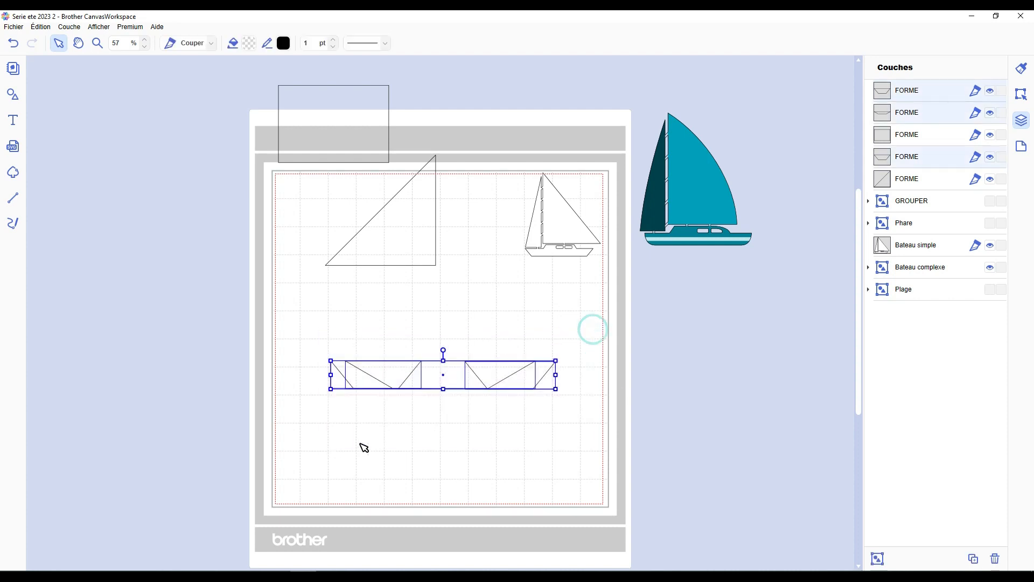
left_click(1023, 99)
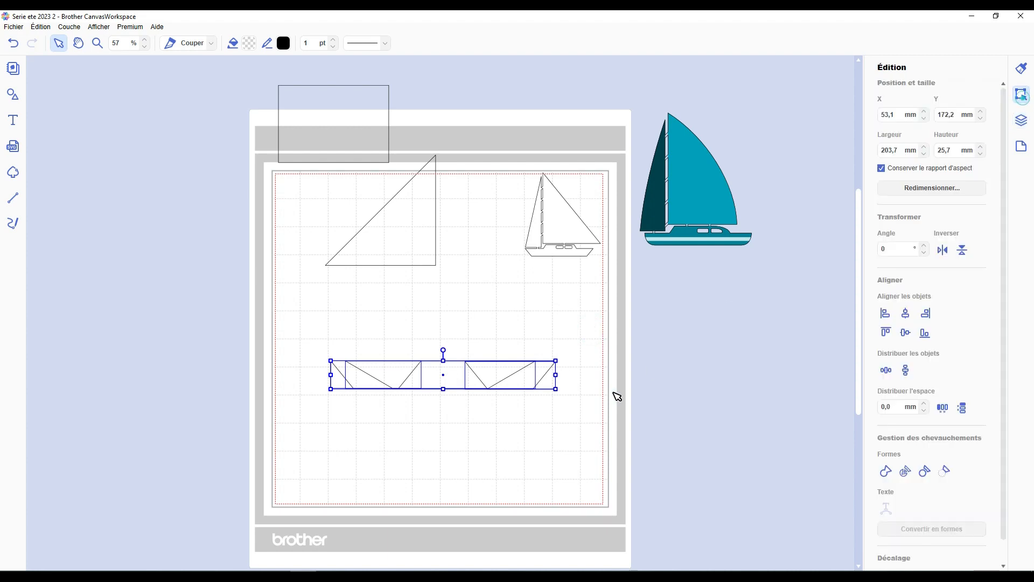
left_click(591, 416)
left_click_drag(456, 366, 482, 404)
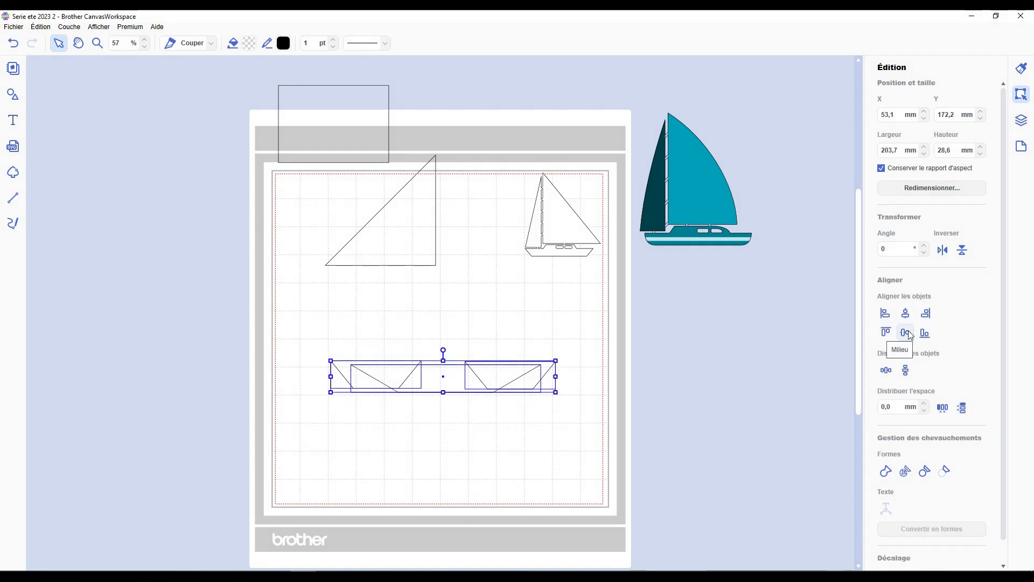
left_click(910, 334)
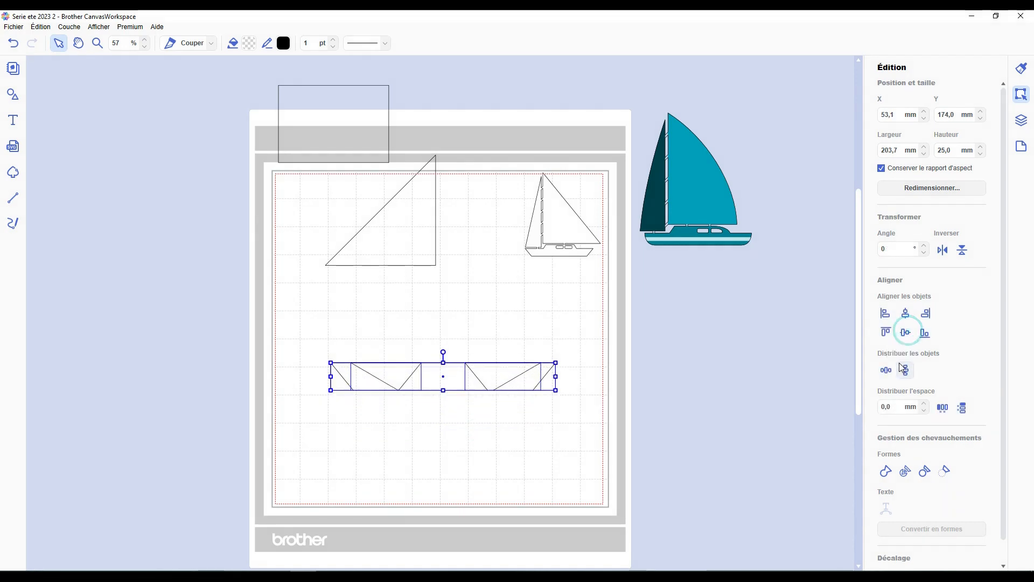
left_click(885, 471)
left_click(624, 369)
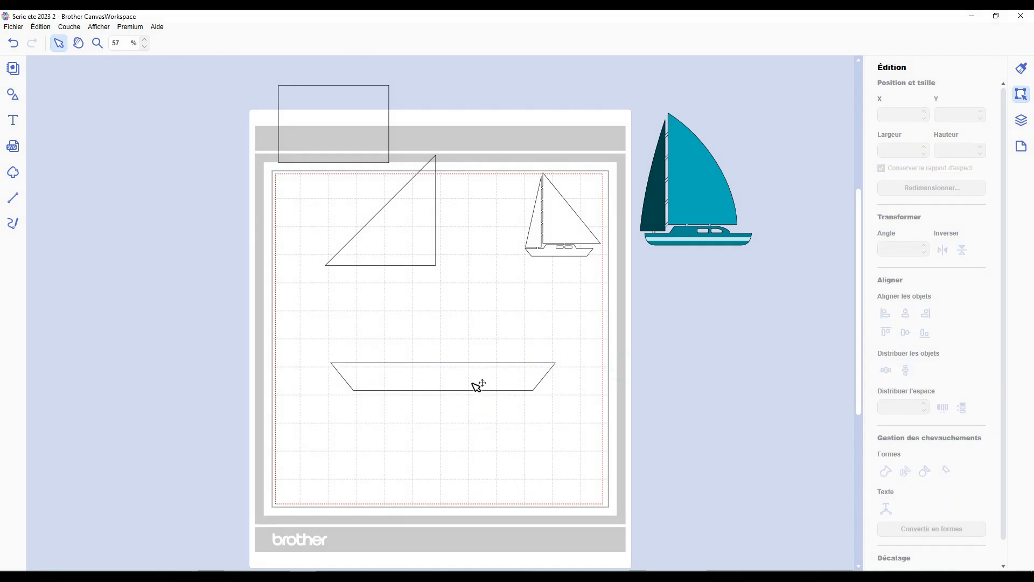
- Duplicate the hull, rotate the copy by 180° and reduce it to 104,8 by 16,4 mm as a cabin overlapping the hull's upper edge
left_click_drag(478, 386, 521, 319)
key("ctrl+d")
left_click_drag(469, 282, 482, 419)
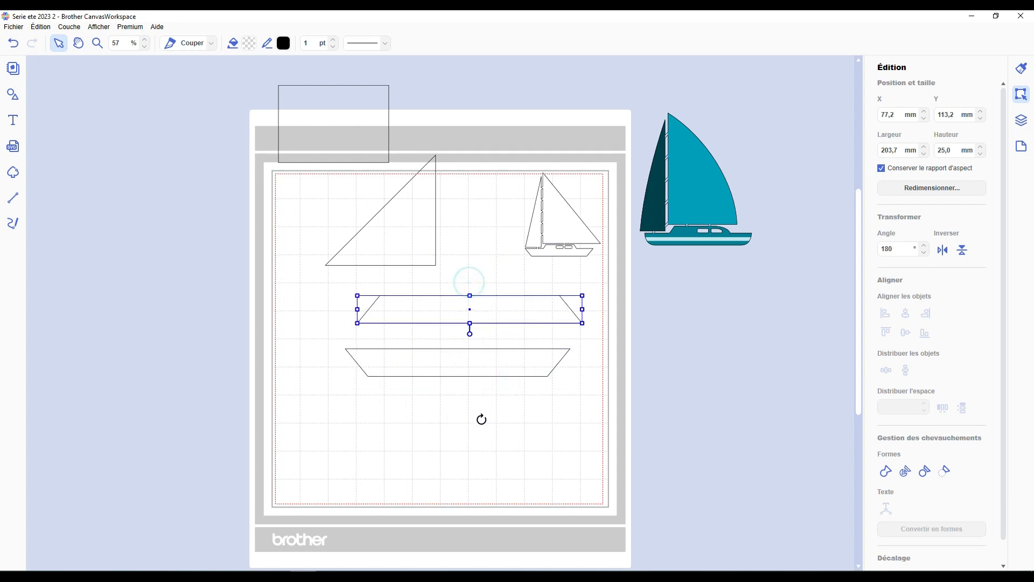
left_click_drag(357, 307, 467, 341)
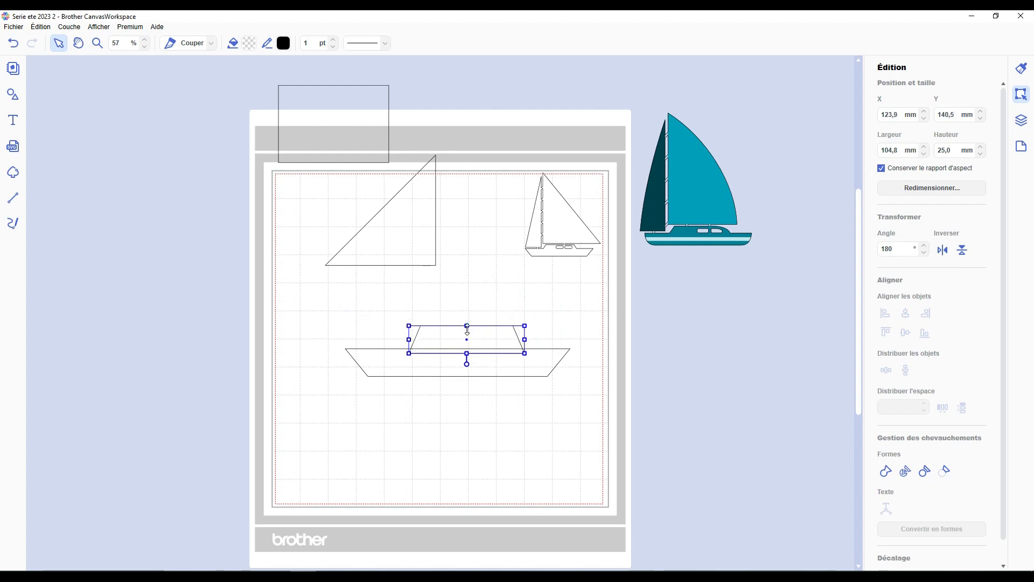
double_click(479, 337)
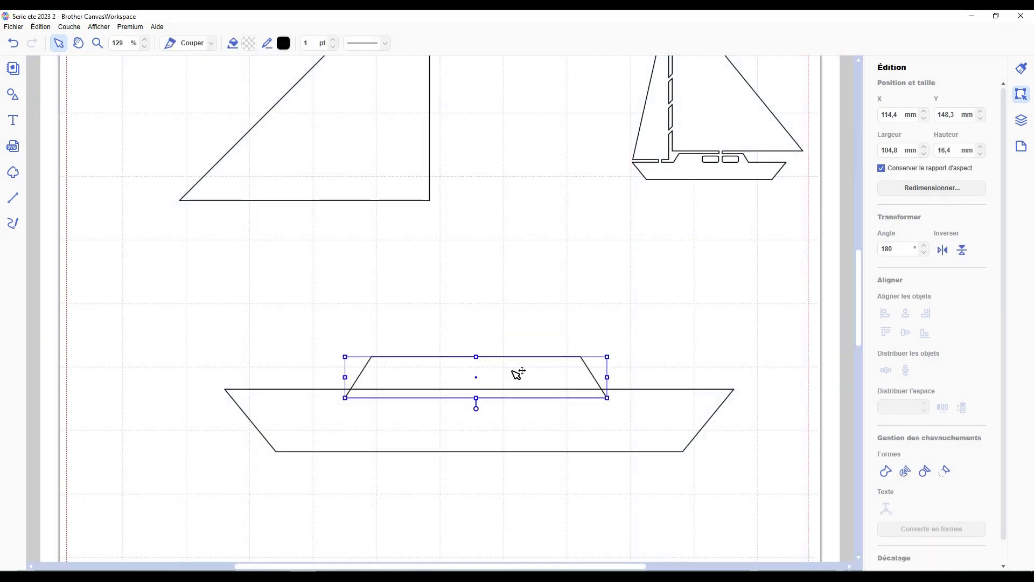
- Duplicate the cabin trapezoid and narrow the copy so its steeper slope overlaps and extends the cabin's right end
left_click_drag(525, 375, 646, 377)
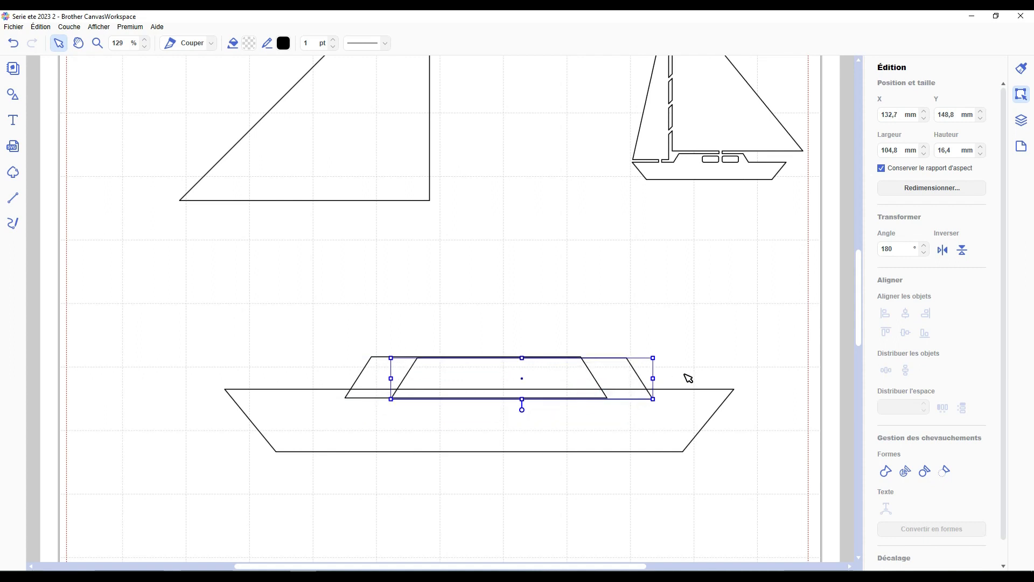
left_click(649, 378)
left_click(649, 377)
left_click(604, 380, "shift")
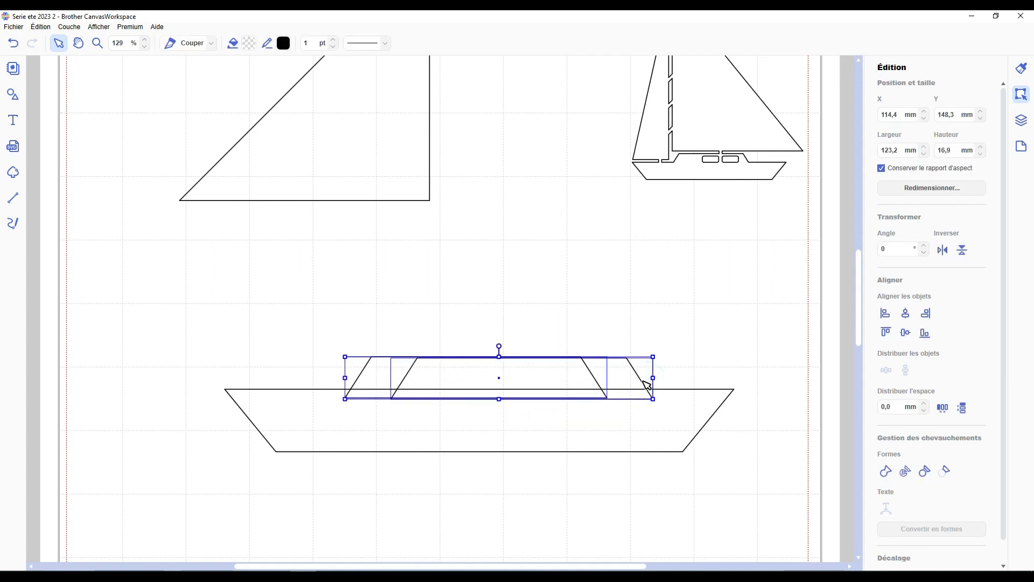
left_click(694, 360)
left_click(642, 381)
left_click_drag(653, 378, 548, 385)
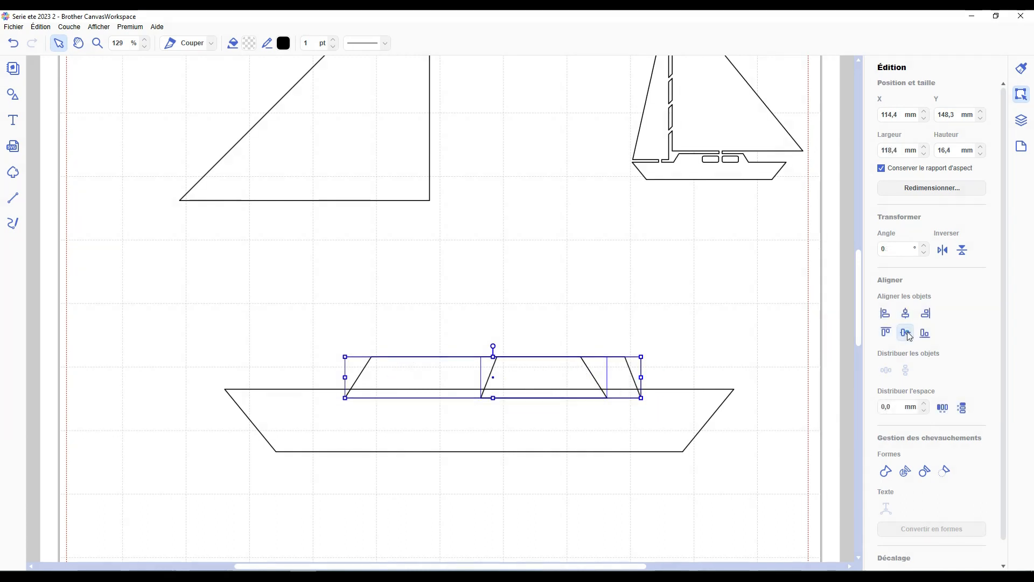
- Align the two cabin trapezoids by their middles, merge them into one shape and place the cabin on the hull's upper edge
left_click(905, 333)
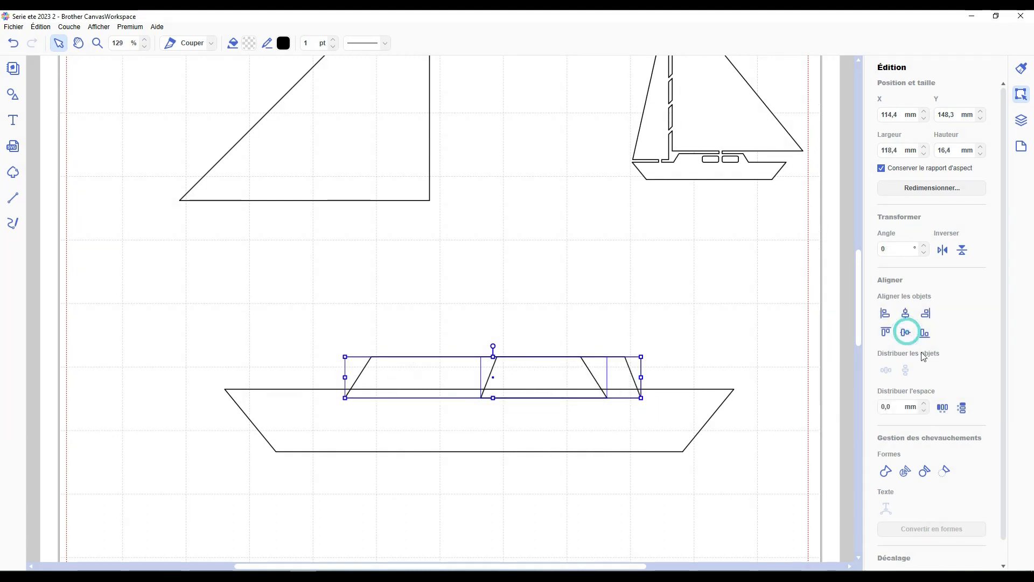
left_click(889, 474)
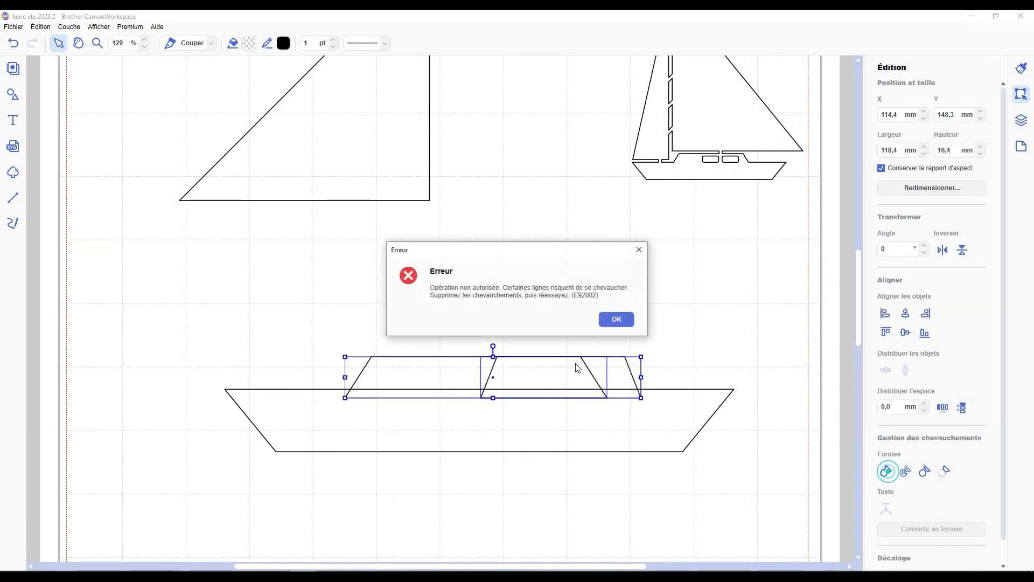
left_click(616, 318)
left_click_drag(552, 374, 584, 301)
left_click(736, 328)
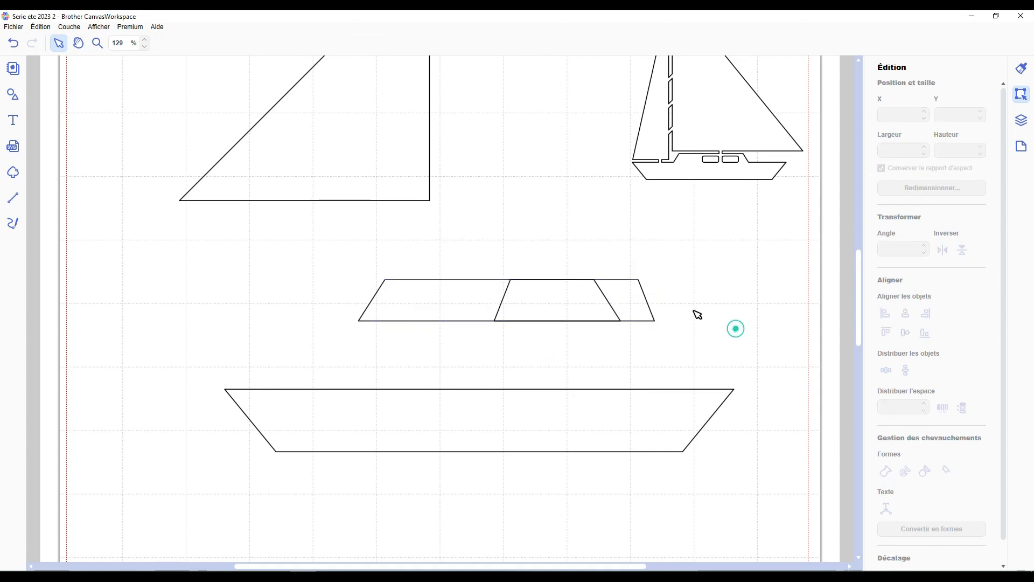
left_click(611, 300)
left_click(563, 364)
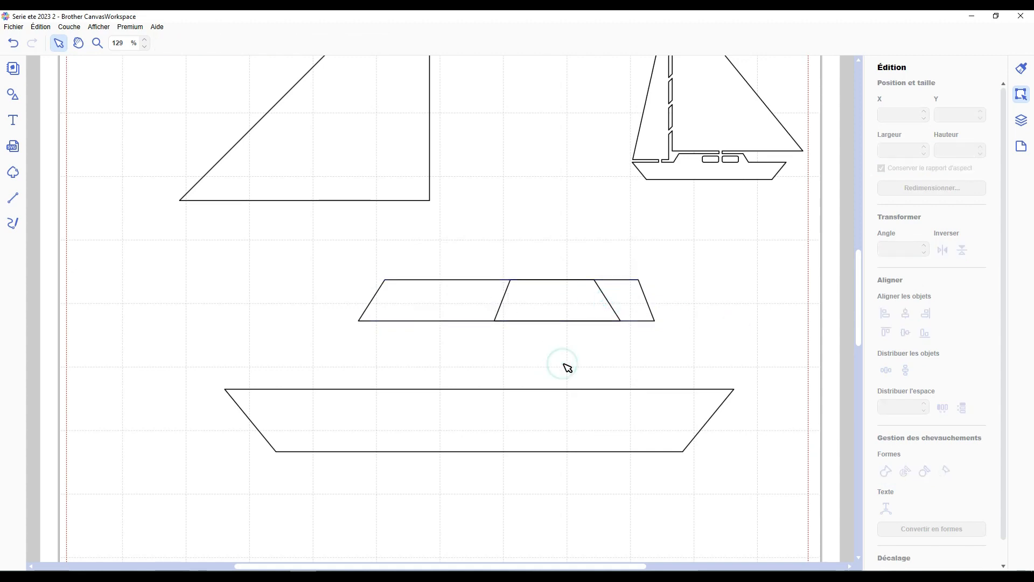
left_click_drag(600, 258, 356, 329)
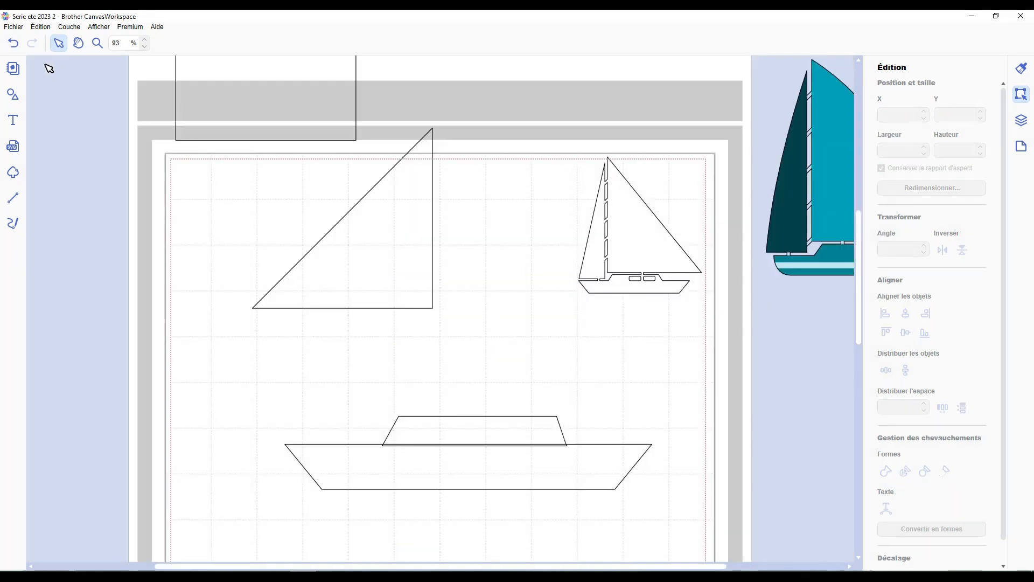
- Add a rounded rectangle in the mat's upper-left area and move the triangle down below it
left_click(18, 100)
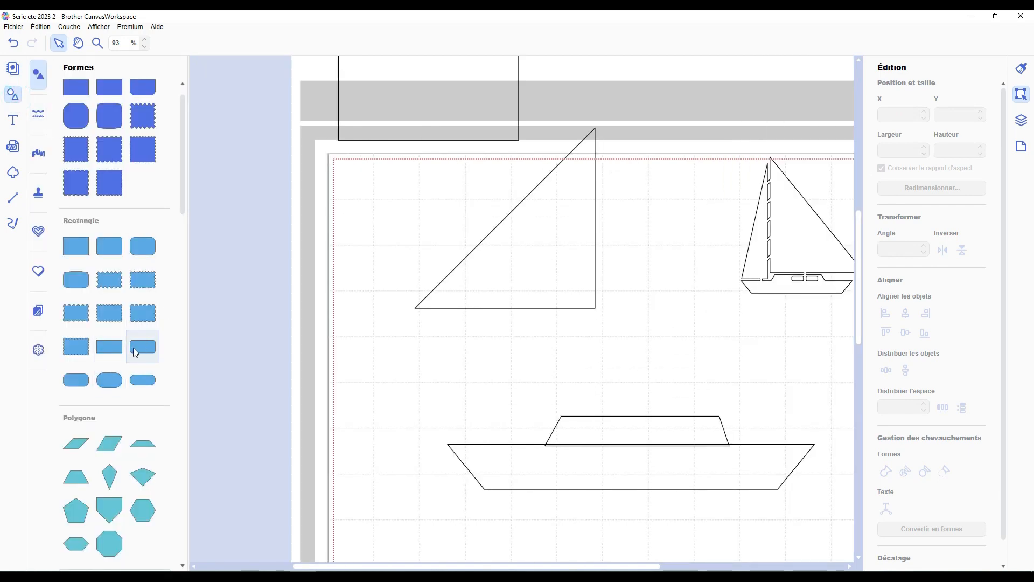
left_click_drag(150, 347, 482, 205)
left_click_drag(407, 275, 367, 366)
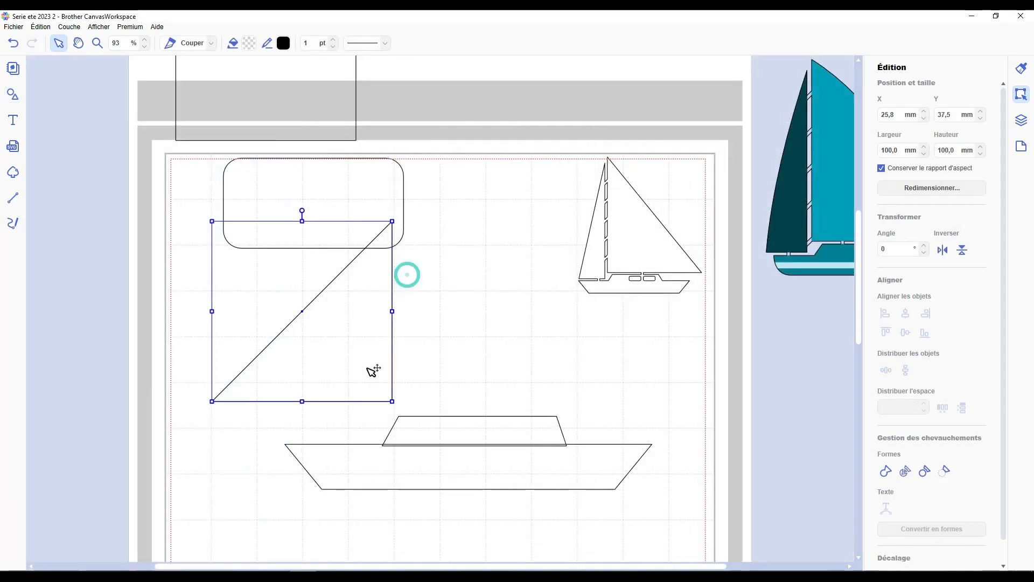
- Select the hull and cabin together and move them to the lower part of the mat
scroll(367, 366, "down", 1)
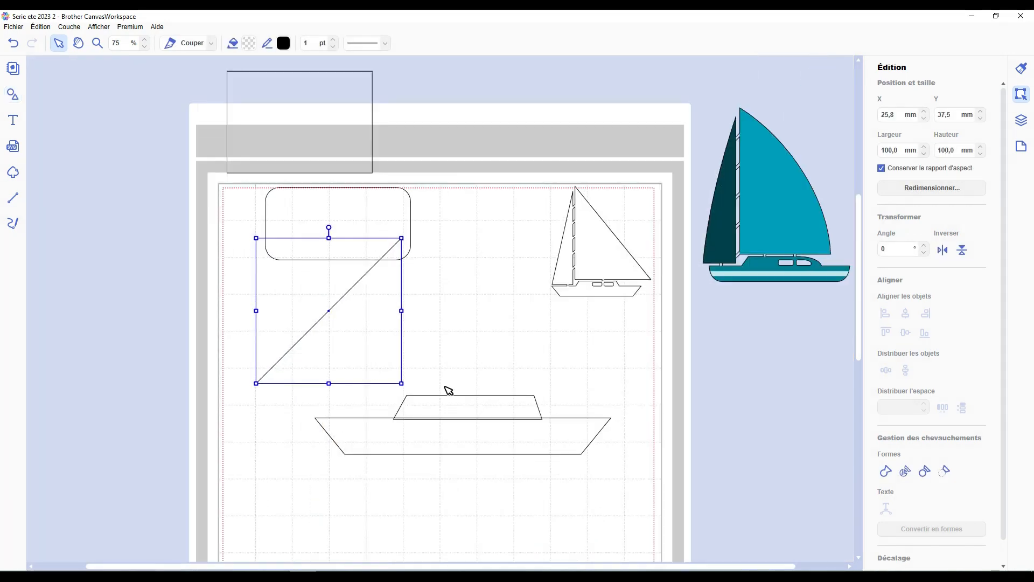
left_click_drag(520, 362, 489, 458)
left_click_drag(501, 410, 483, 511)
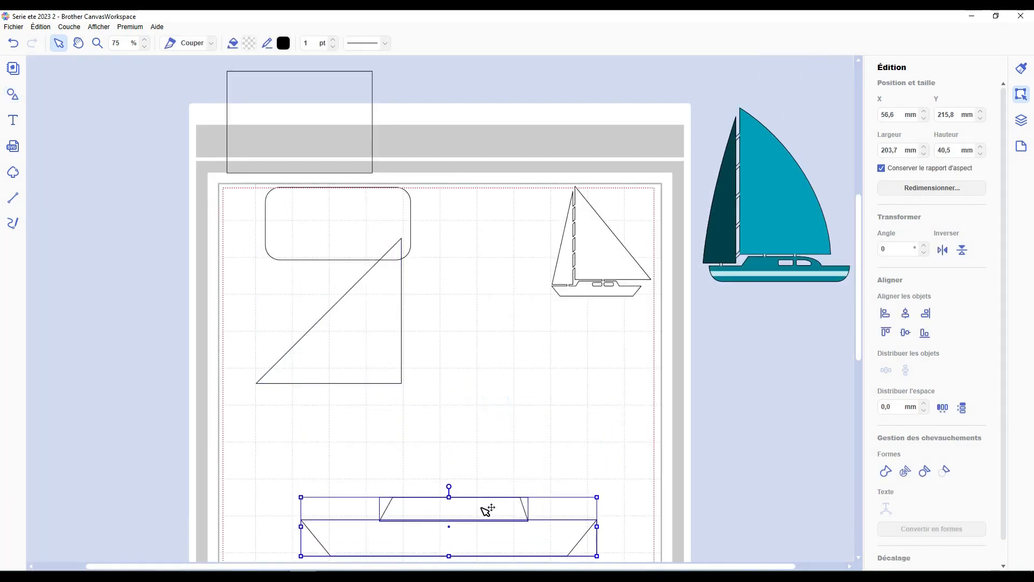
- Move the triangle above the hull's left end and reshape it into a narrow sail about 56.4 mm wide and 172.2 mm high
scroll(485, 450, "down", 1)
left_click(422, 318)
left_click_drag(387, 273, 362, 403)
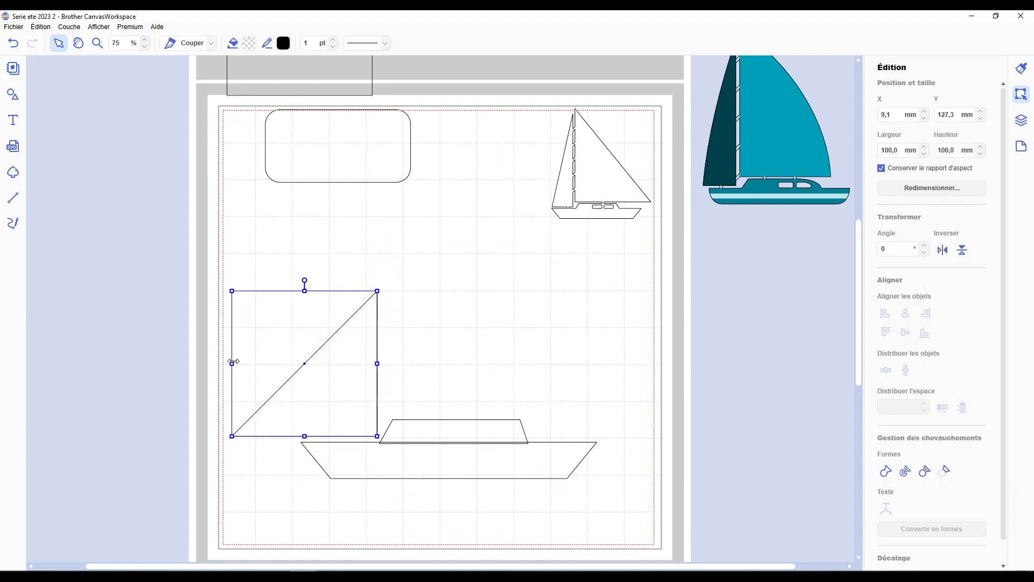
left_click_drag(233, 362, 296, 362)
left_click_drag(336, 291, 337, 186)
double_click(368, 320)
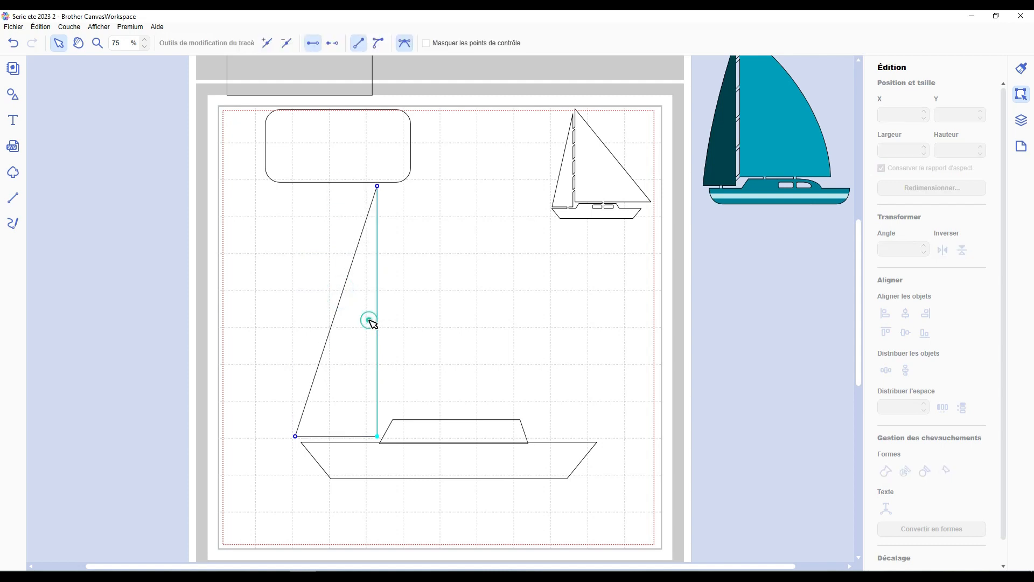
left_click(414, 310)
- Duplicate the narrow sail, mirror the copy horizontally beside it, make it wider and taller, and move the rounded rectangle past the mat's left edge
key("ctrl+d")
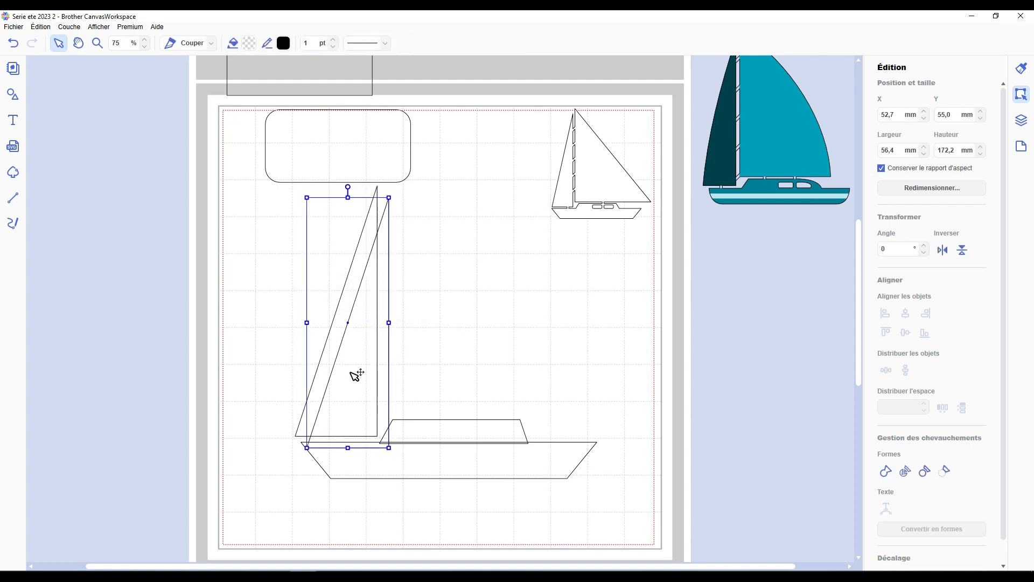
left_click_drag(357, 374, 429, 345)
left_click(942, 250)
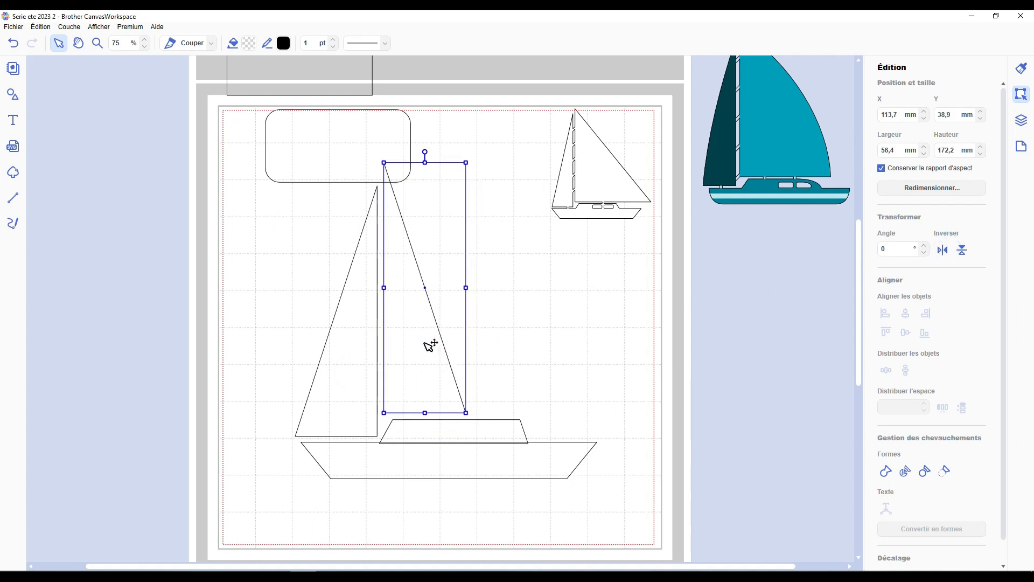
left_click_drag(467, 288, 566, 289)
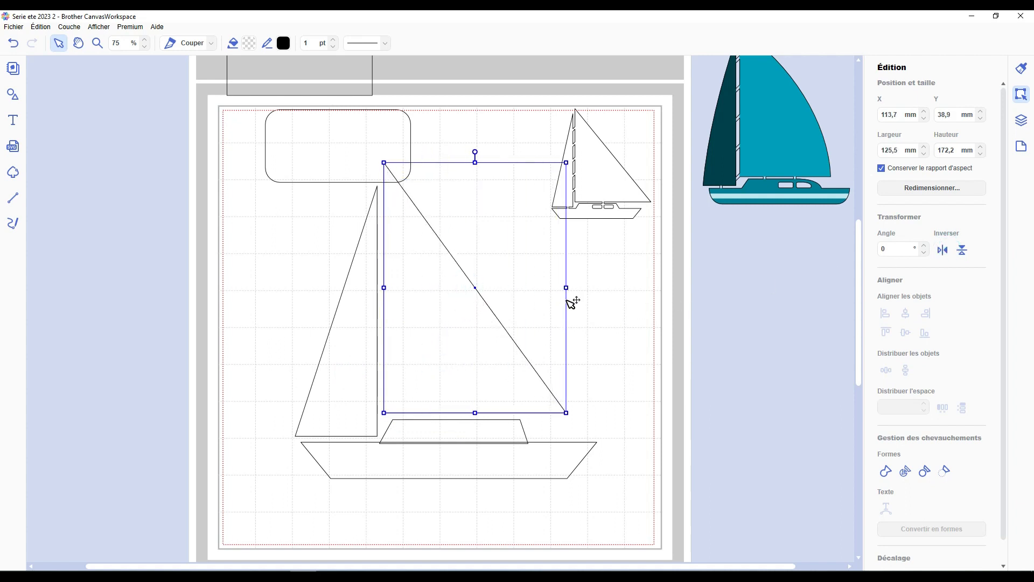
scroll(376, 244, "up", 1)
left_click(310, 200)
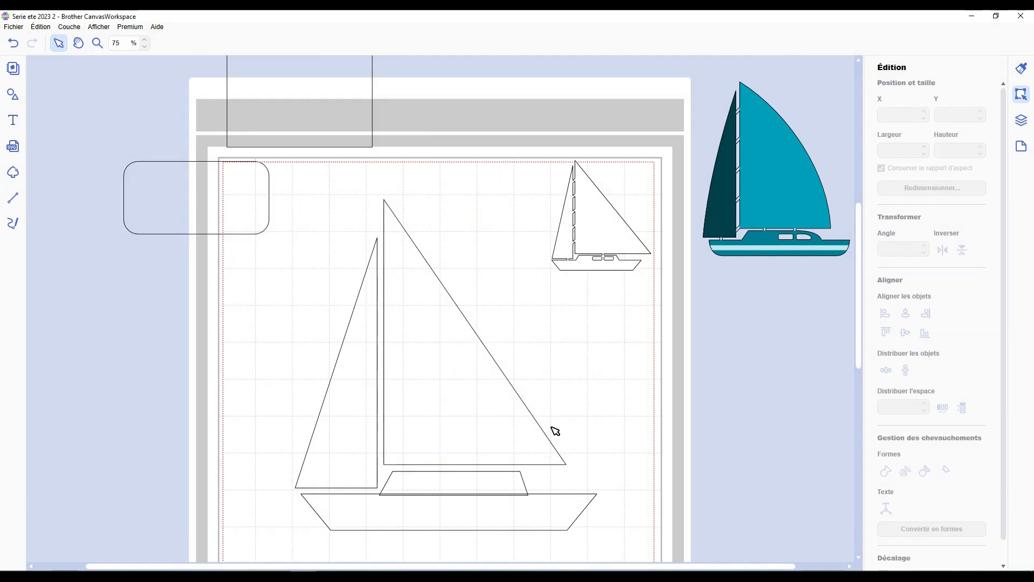
- Place a copy of the complete boat outside the mat on its right side
scroll(556, 431, "down", 1)
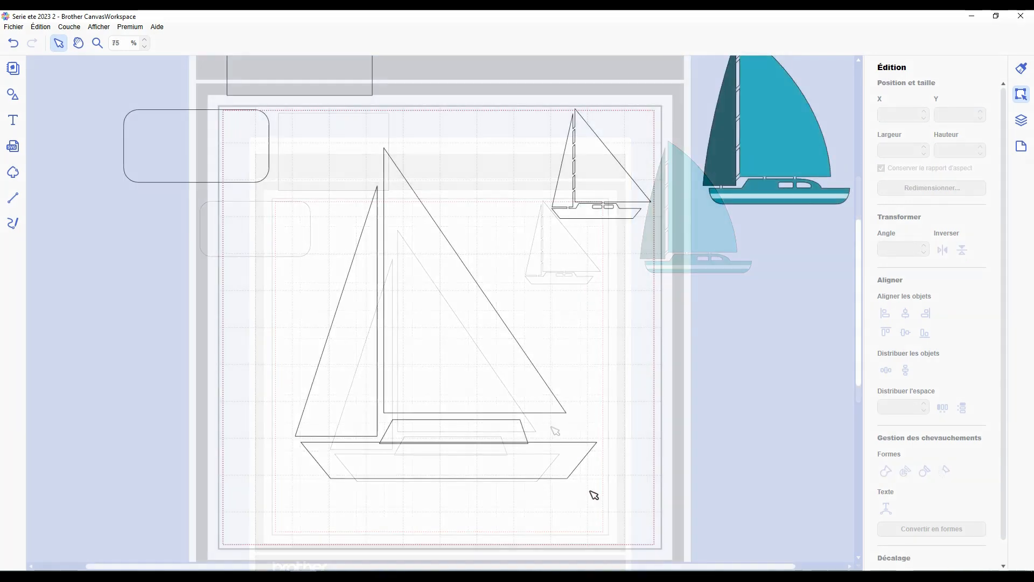
left_click_drag(596, 494, 836, 471)
left_click(586, 335)
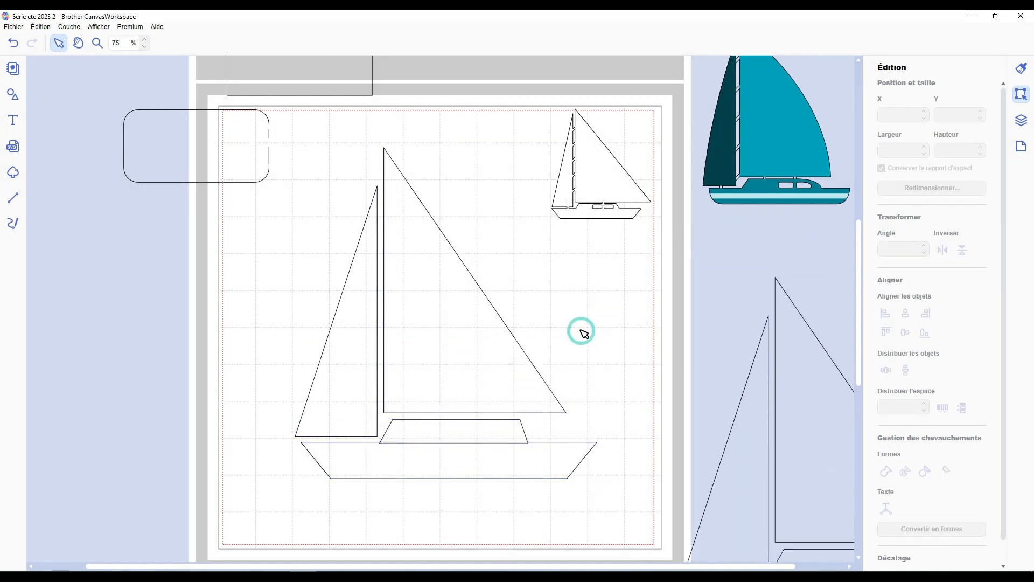
- Merge the hull and the cabin on the mat into one shape
left_click(476, 433)
left_click(533, 468, "shift")
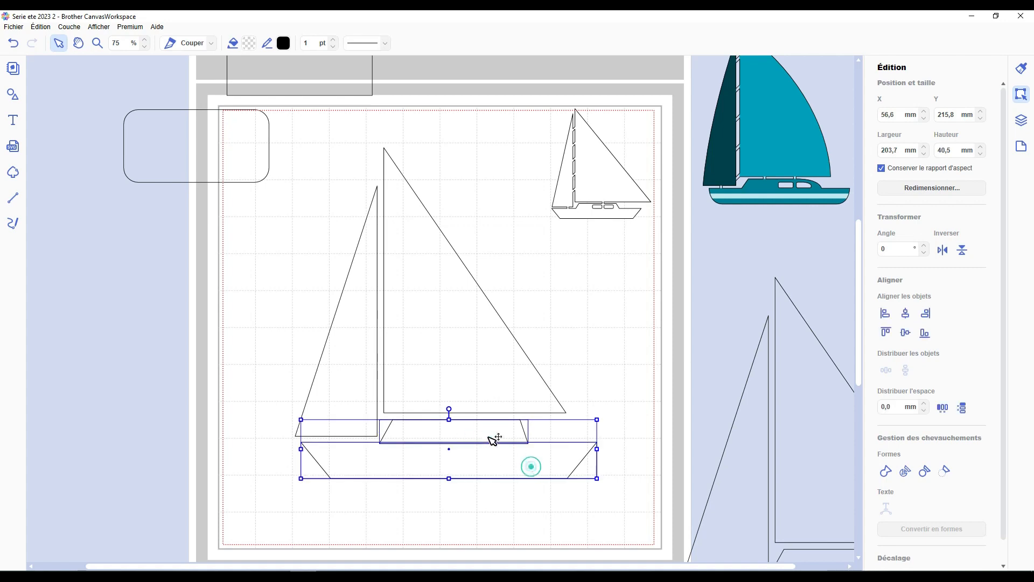
left_click(885, 471)
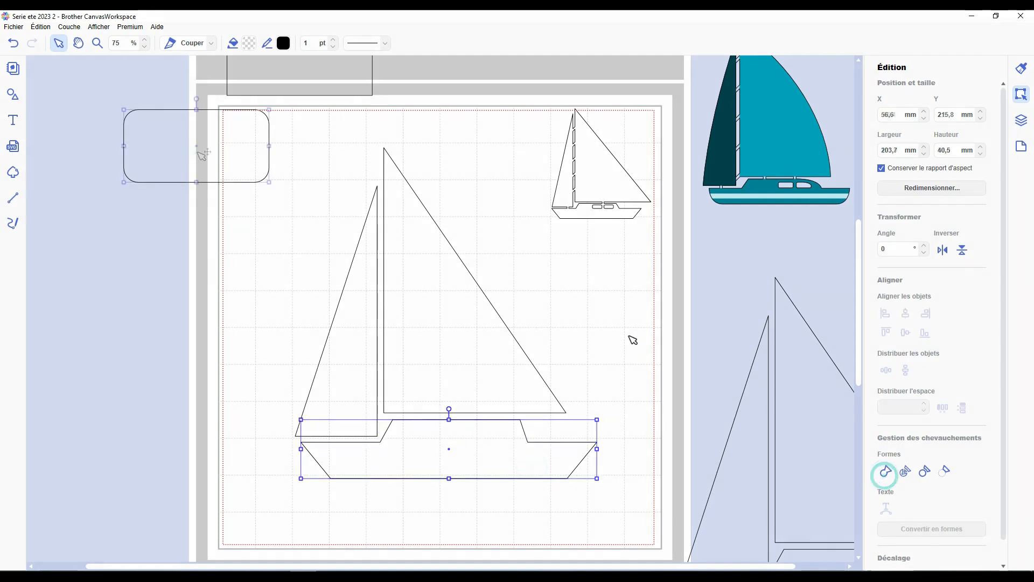
- Shrink the rounded rectangle to a window about 18.5 × 6 mm inside the cabin and place a duplicate beside it
left_click_drag(196, 153, 485, 353)
scroll(503, 422, "up", 3)
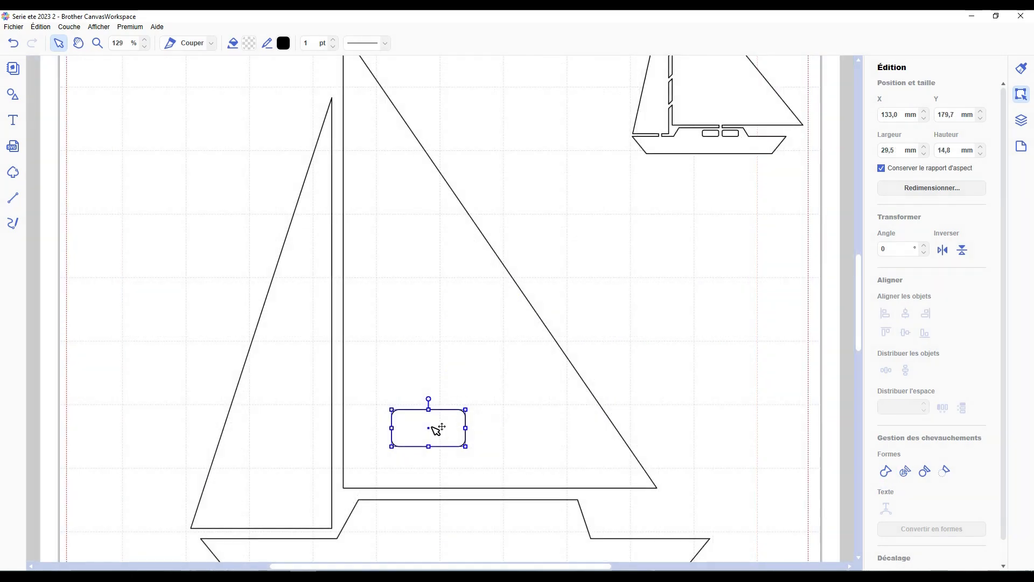
left_click_drag(431, 426, 505, 525)
scroll(513, 494, "down", 1)
scroll(517, 496, "down", 1)
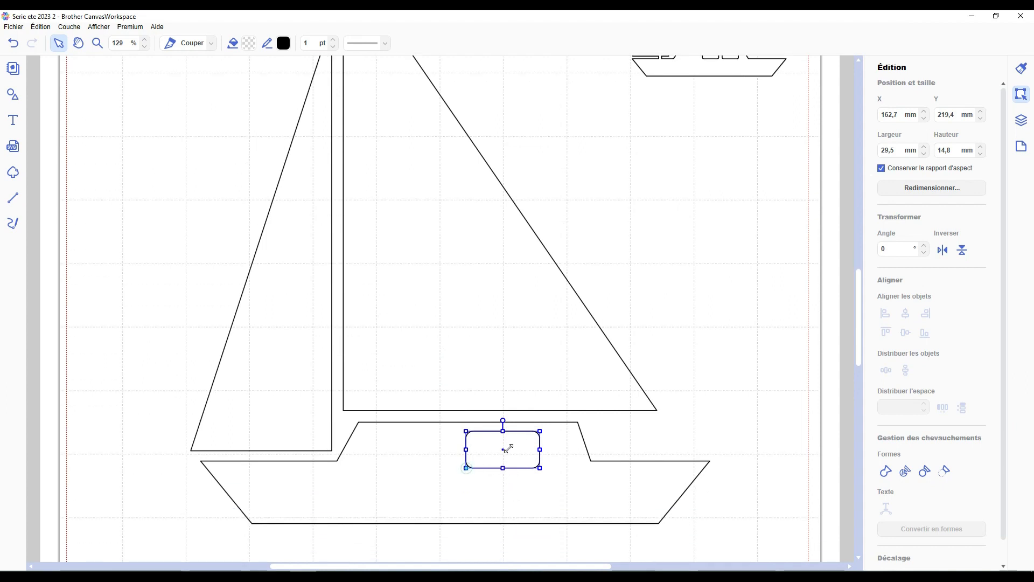
left_click_drag(508, 449, 483, 450)
key("ctrl+d")
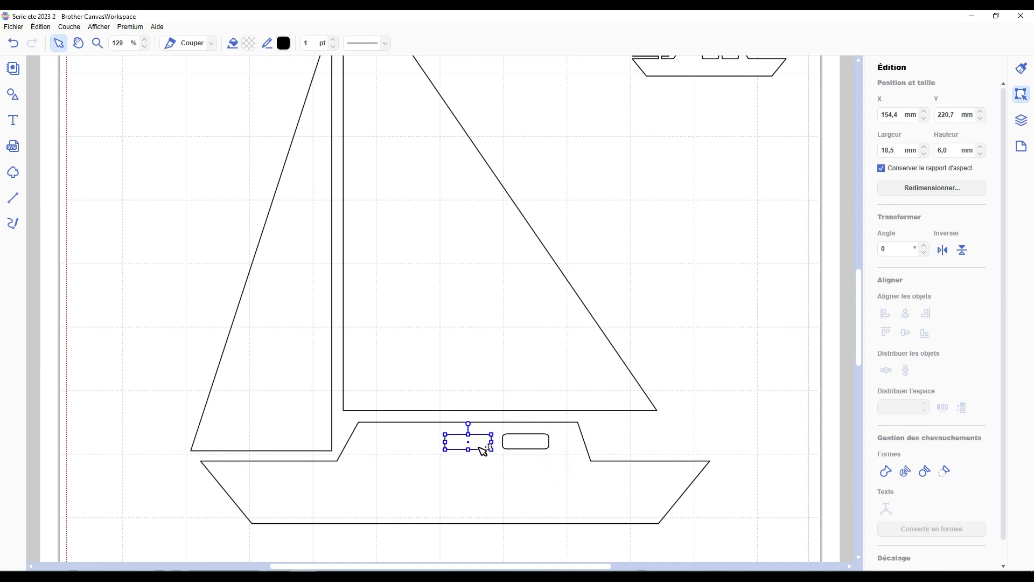
- Align the two windows by their horizontal middles, group them and lower them slightly inside the cabin
left_click(738, 382)
scroll(698, 406, "down", 5)
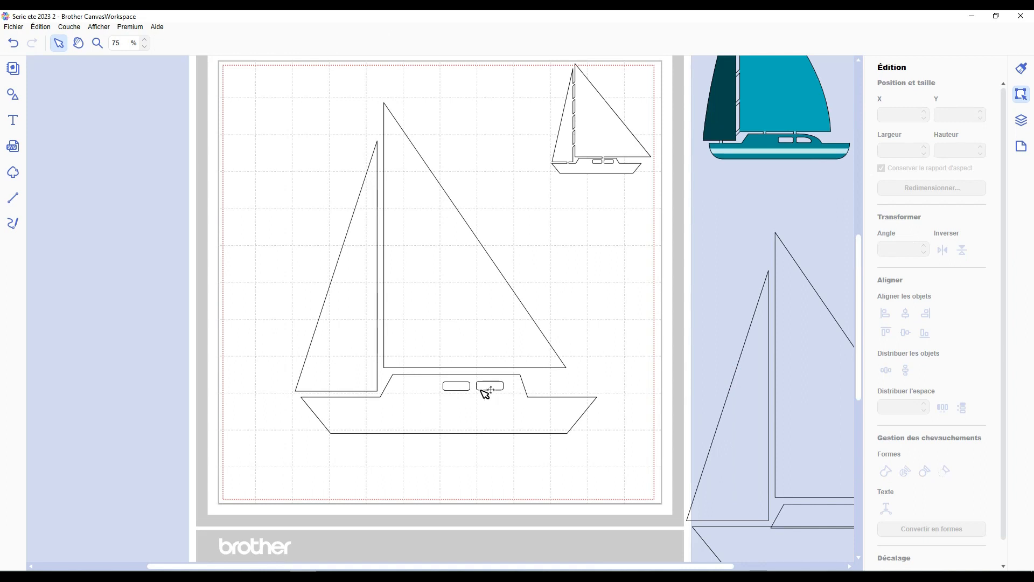
left_click(482, 390)
left_click_drag(554, 481, 440, 379)
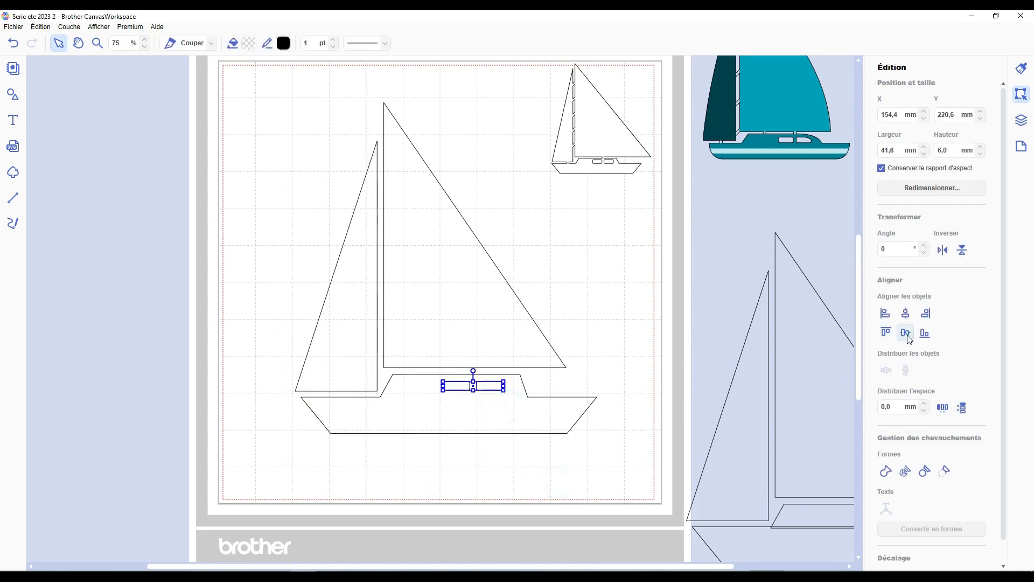
left_click(908, 337)
scroll(427, 483, "up", 6)
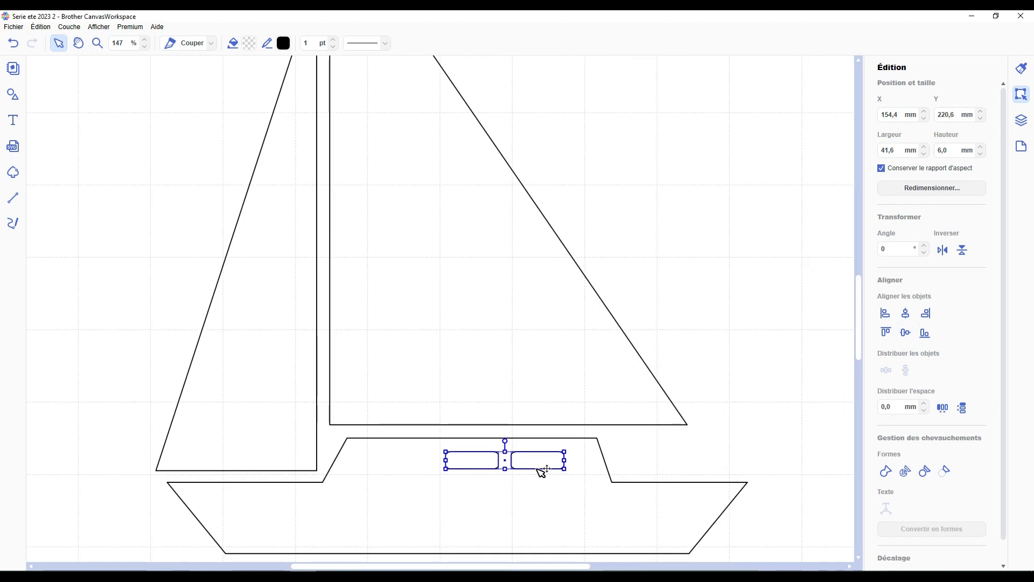
key("ctrl+g")
mouse_move(537, 464)
left_mouse_down()
mouse_move(549, 464)
mouse_move(538, 469)
left_mouse_up()
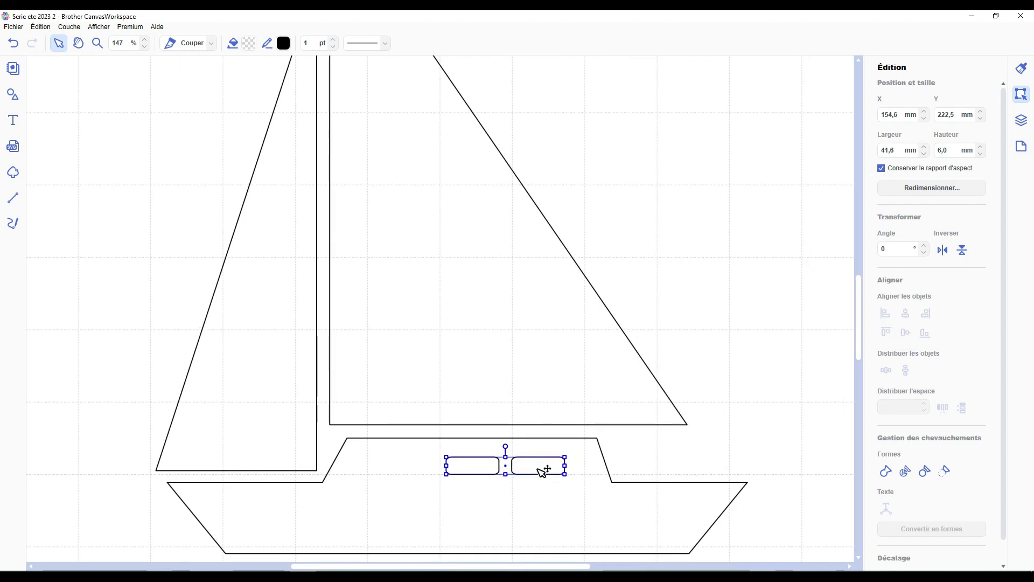
scroll(668, 474, "down", 3)
- Subtract the grouped windows from the merged hull and cabin shape
left_click_drag(670, 527, 439, 425)
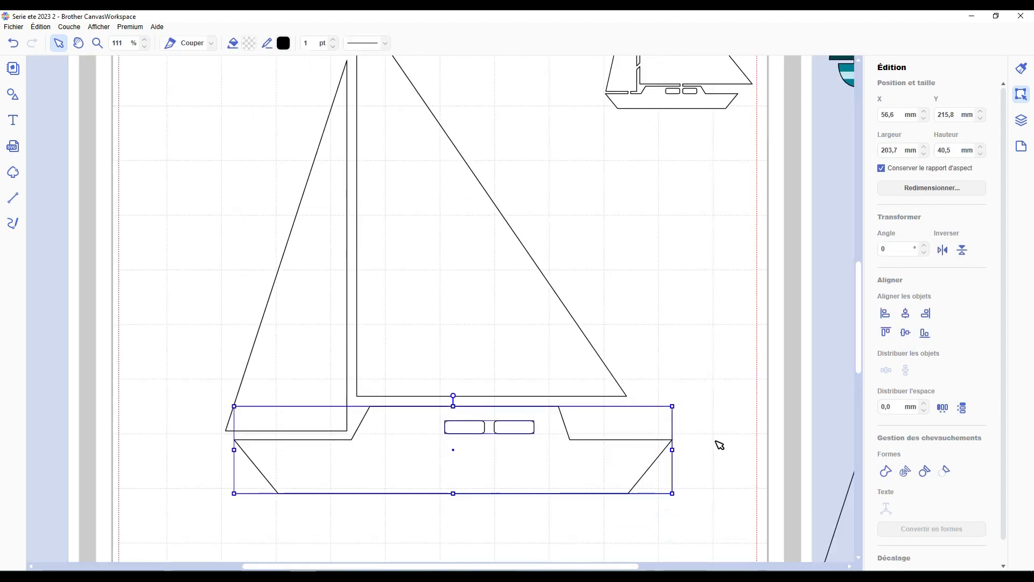
left_click(913, 477)
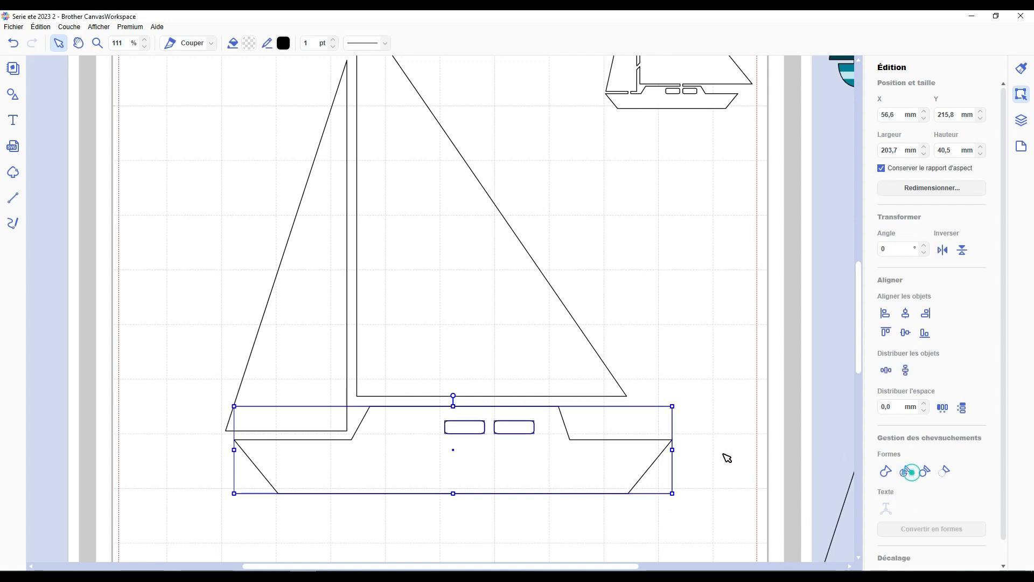
left_click(536, 330)
left_click(539, 461)
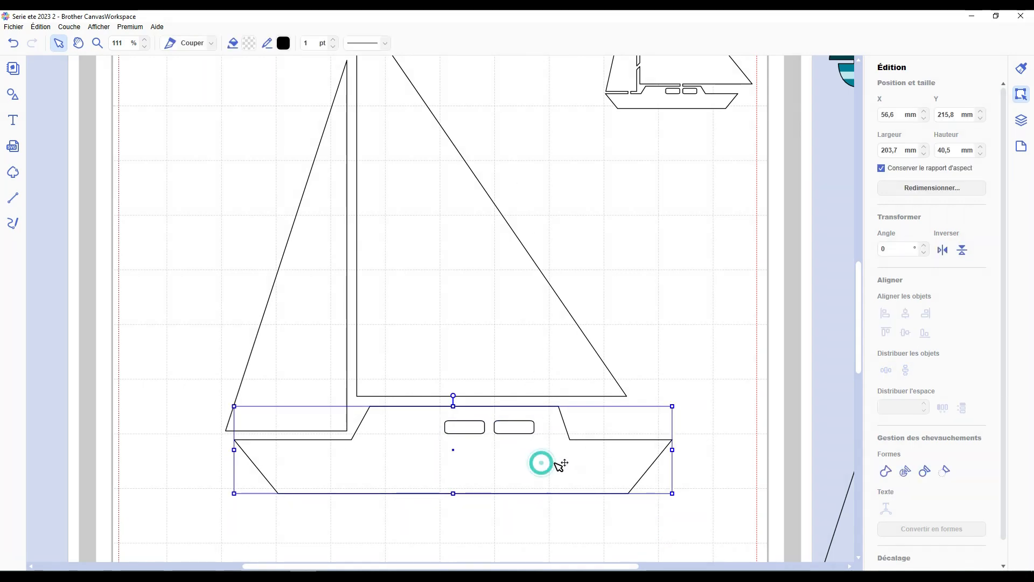
- Place a copy of the hull with cut-out windows outside the mat, below the copied boat
left_click_drag(555, 462, 560, 464)
scroll(561, 464, "down", 5)
left_click_drag(526, 379, 715, 471)
left_click(759, 413)
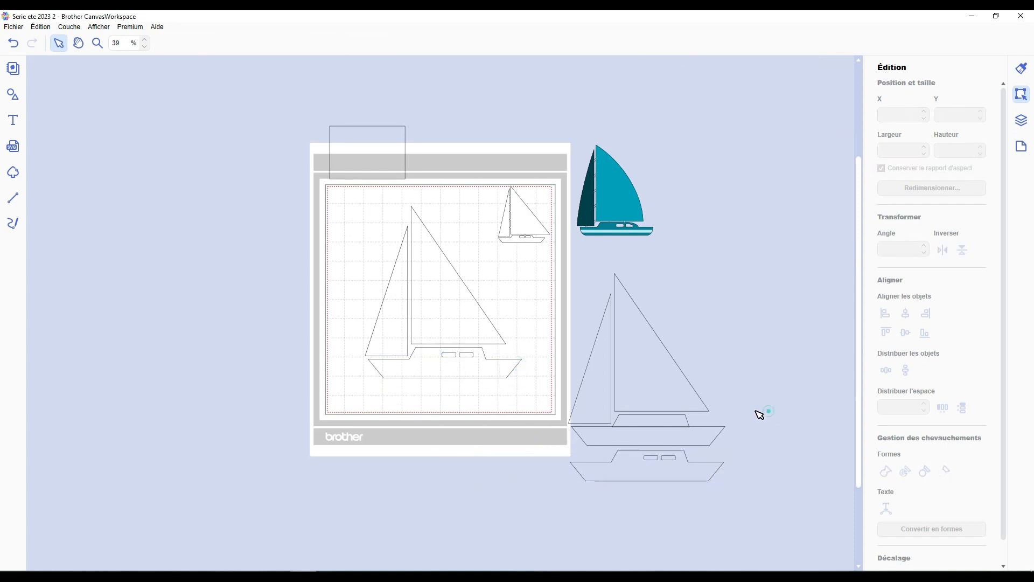
- Turn the rectangle above the mat into a strip about 39.1 × 4.7 mm, rotated to 315°, crossing the gap between the sails
scroll(467, 411, "up", 2)
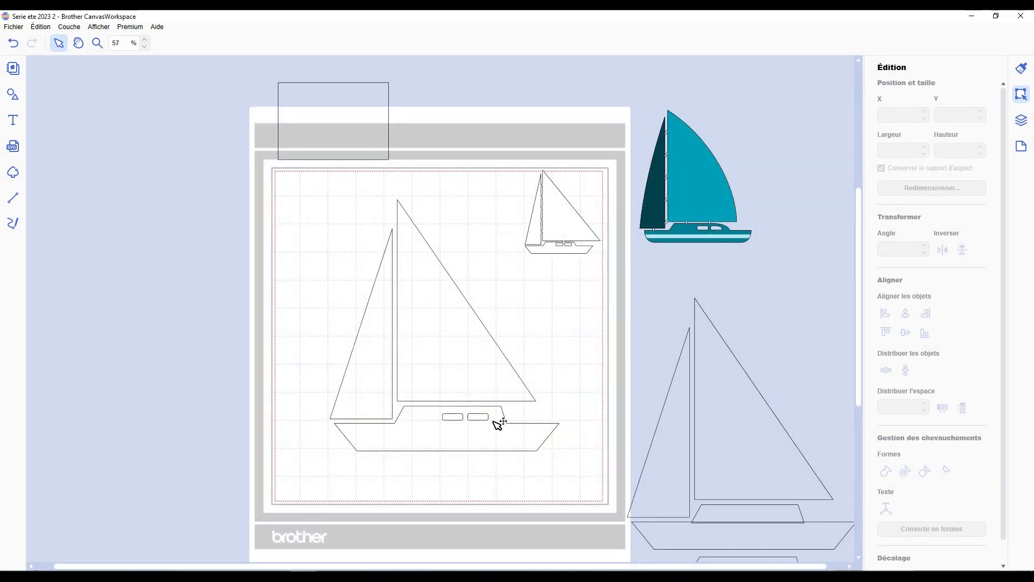
left_click_drag(331, 102, 363, 241)
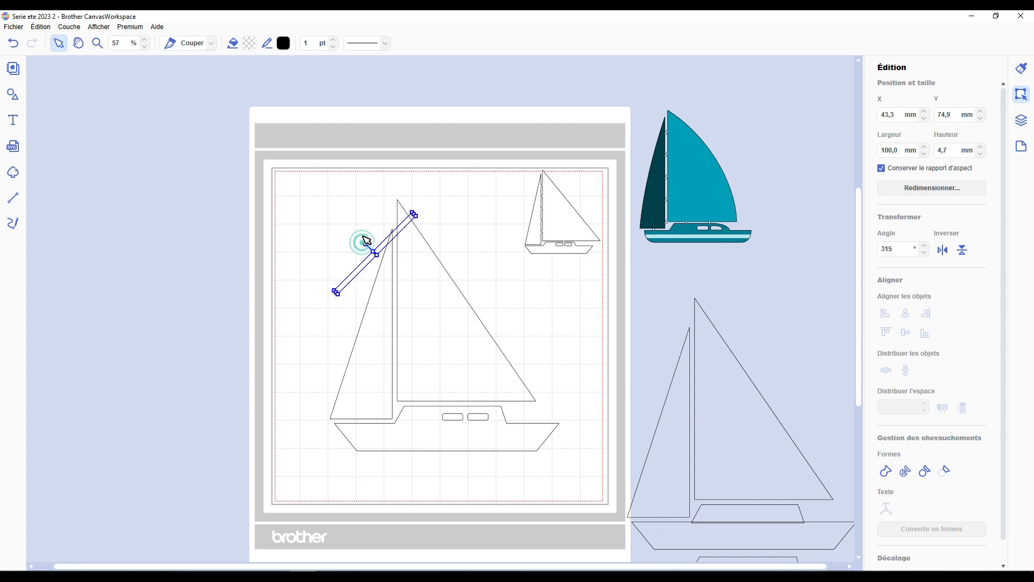
scroll(405, 237, "up", 5)
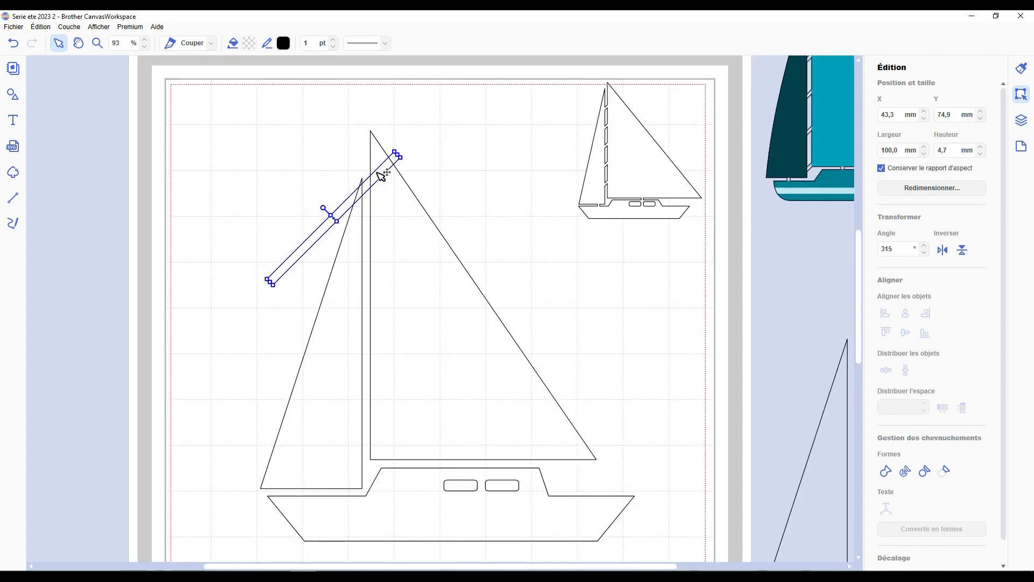
left_click_drag(378, 172, 380, 205)
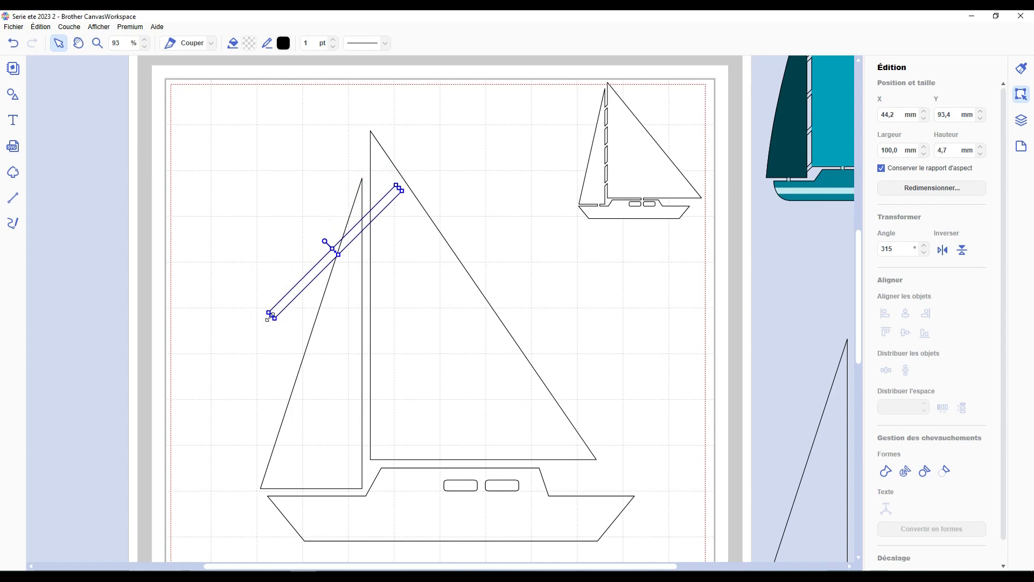
left_click_drag(271, 316, 350, 238)
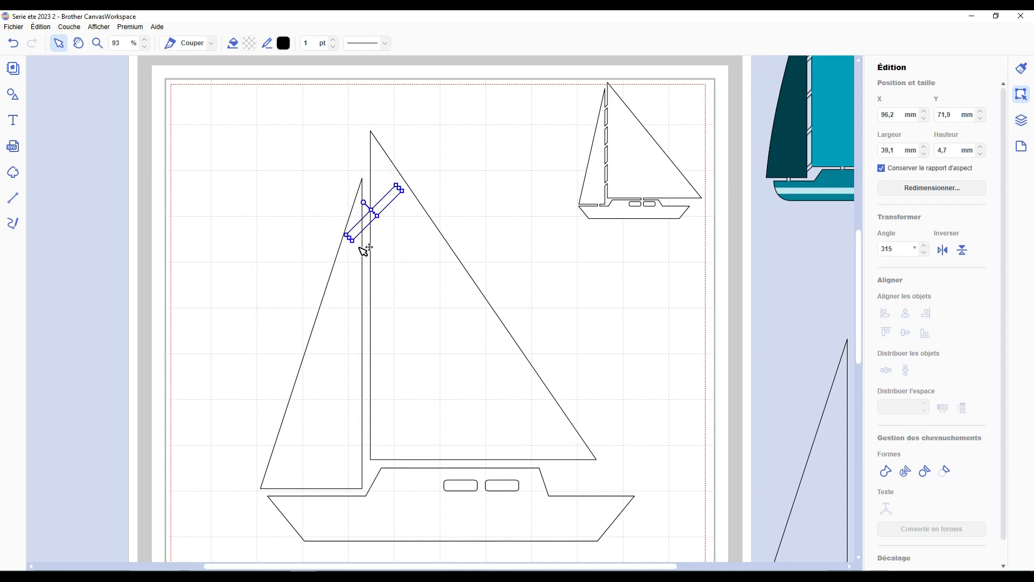
- Duplicate the slanted strip seven times
key("ctrl+d")
key("ctrl+d")
key("ctrl+d")
key("ctrl+d")
key("ctrl+d")
key("ctrl+d")
key("ctrl+d")
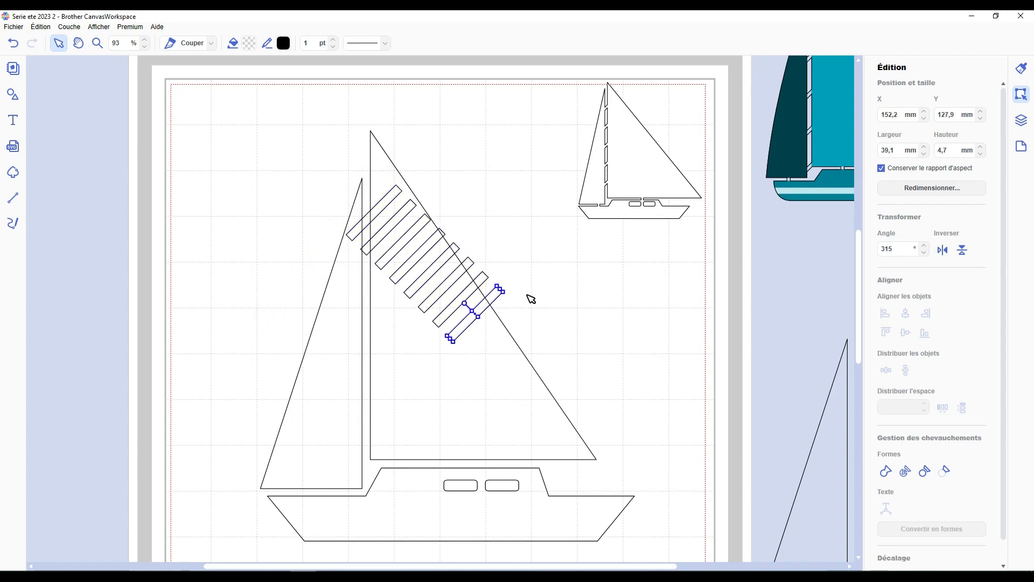
- Align all the slanted strips by their centres in one column and distribute them vertically with 5 mm spacing
left_click(482, 282, "shift")
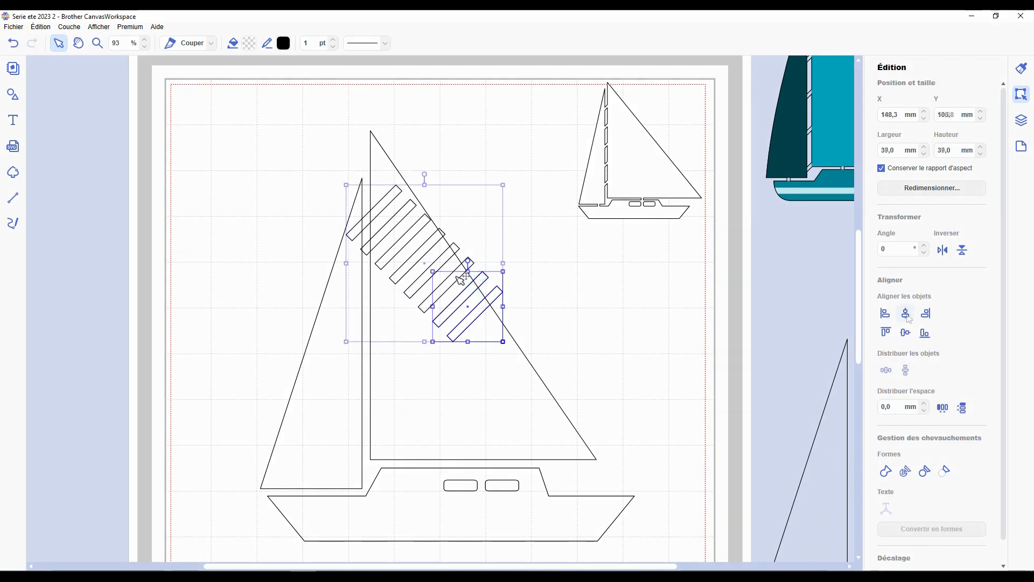
left_click(906, 313)
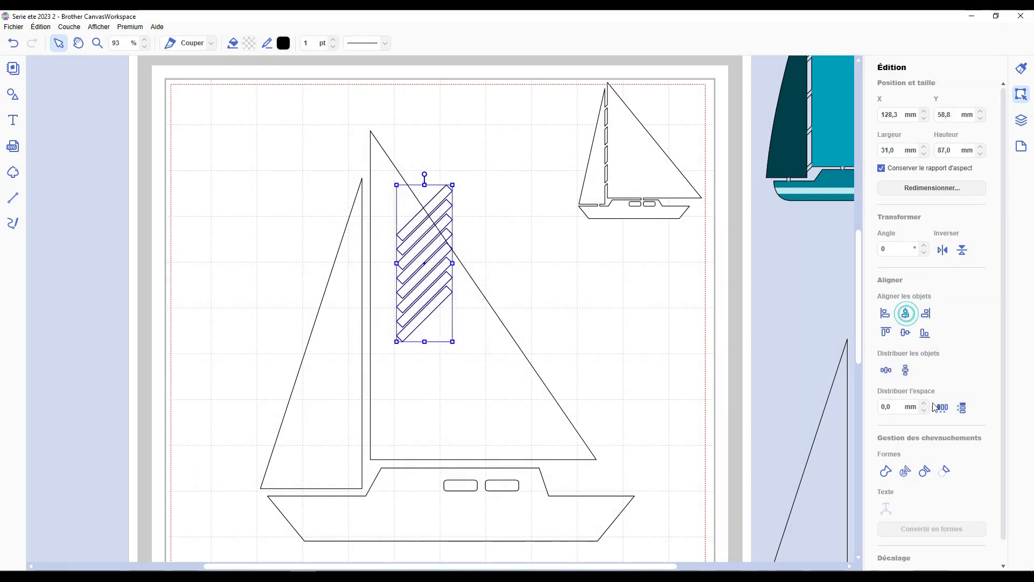
left_click_drag(891, 407, 844, 407)
type("5")
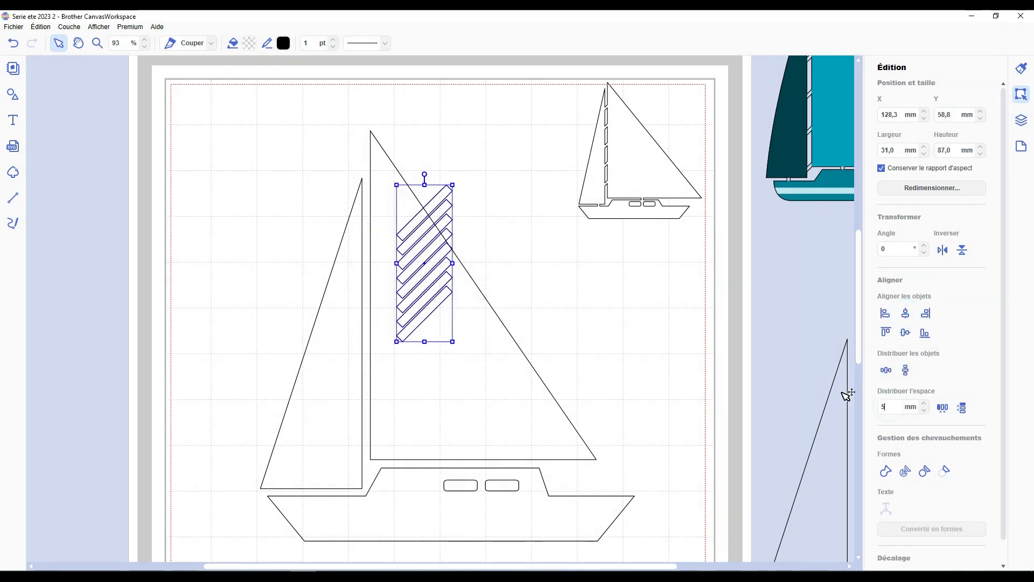
left_click(963, 408)
- Place the column of strips across the gap between the sails and delete the three lowest strips
left_click_drag(418, 281, 393, 296)
left_click_drag(393, 296, 372, 296)
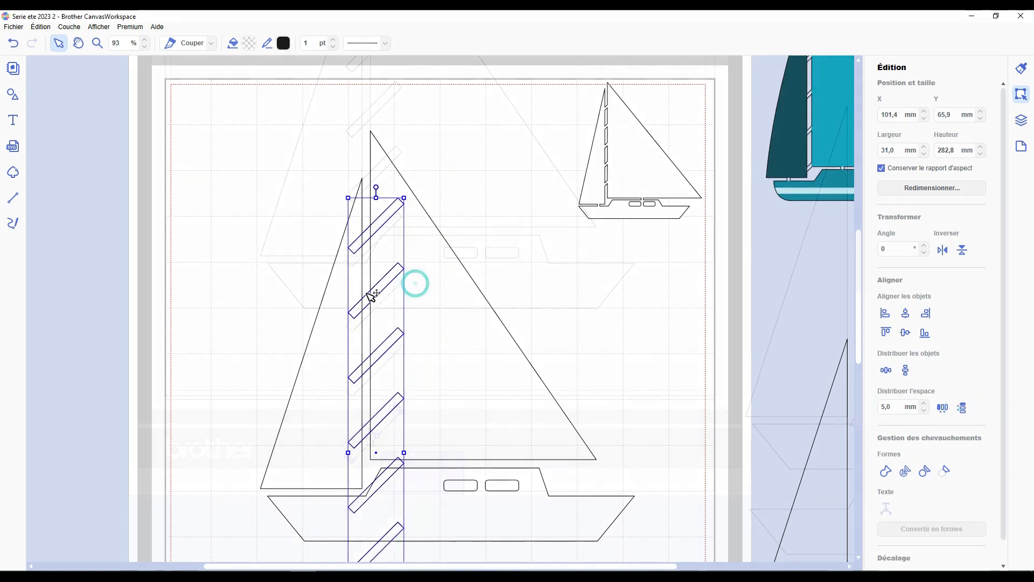
left_click_drag(464, 492, 327, 331)
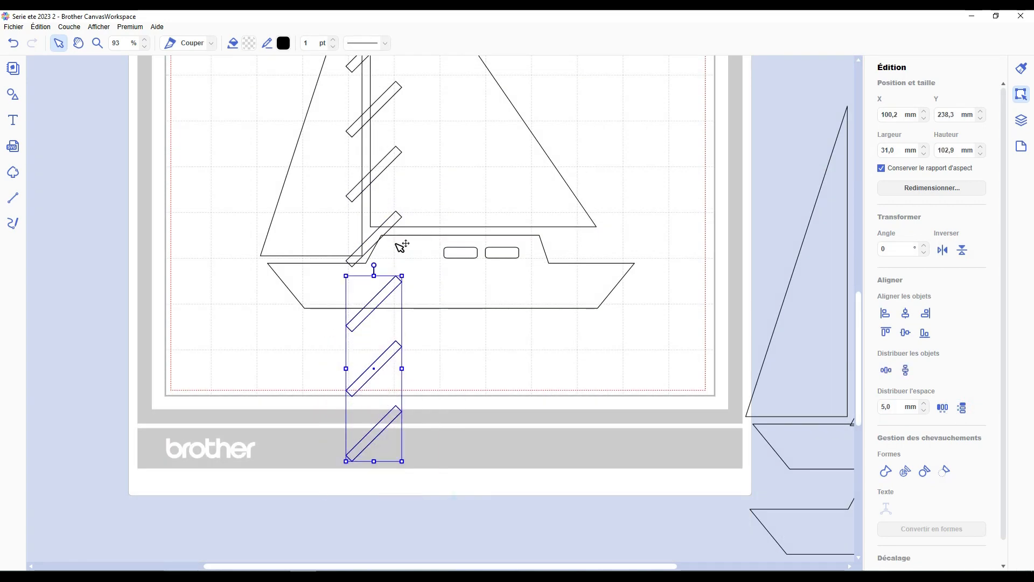
key("Delete")
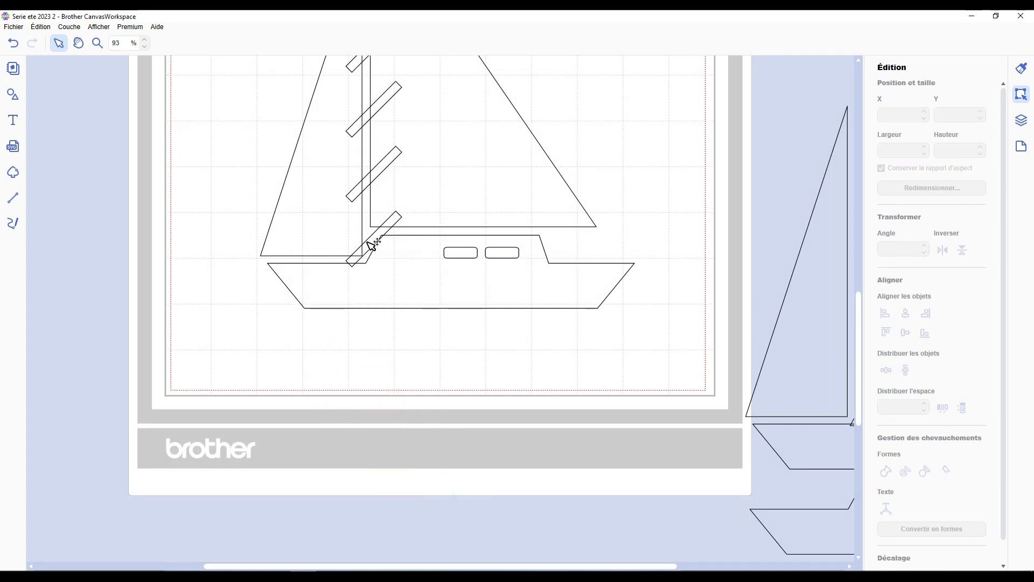
- Set the lowest remaining strip aside to the left of the boat and shift the other four slightly down along the gap
left_click_drag(369, 241, 286, 292)
left_click_drag(287, 292, 192, 287)
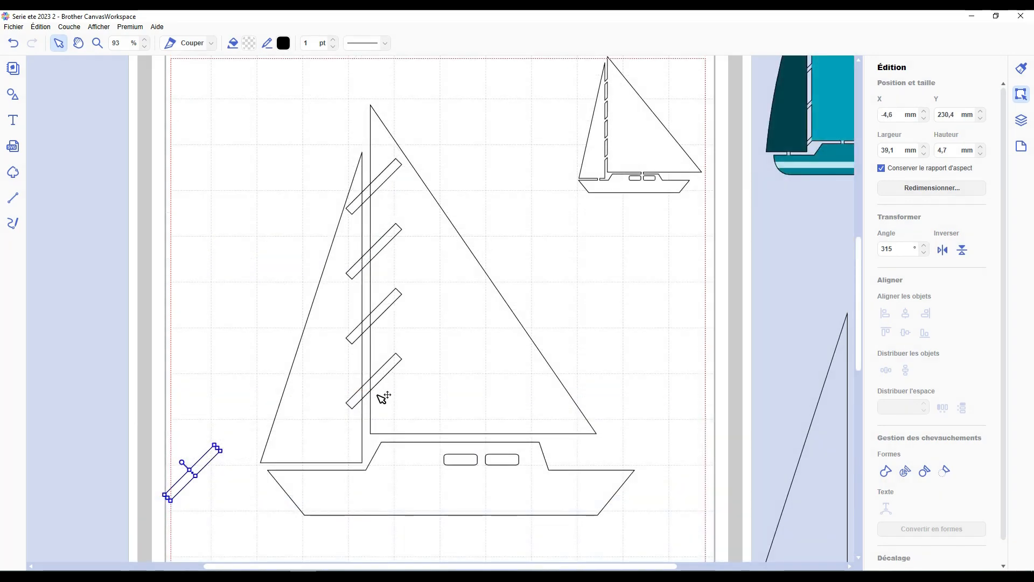
left_click(368, 191)
left_click(369, 255, "shift")
left_click(372, 319, "shift")
left_click(372, 382, "shift")
left_click_drag(373, 318, 373, 332)
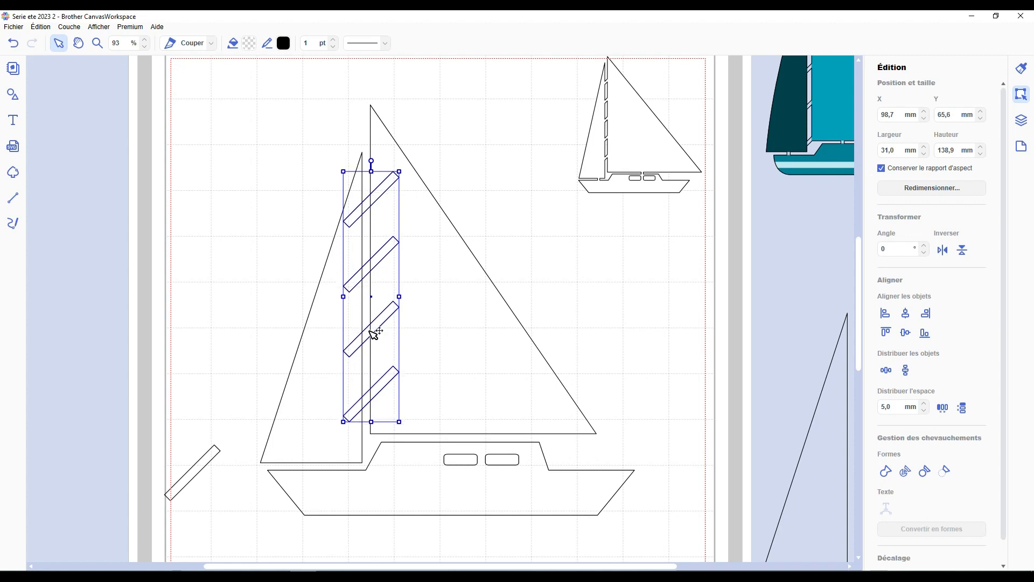
- Turn the set-aside strip upright and place it across the gap between the left sail's lower edge and the hull
left_click(225, 226)
left_click(225, 225)
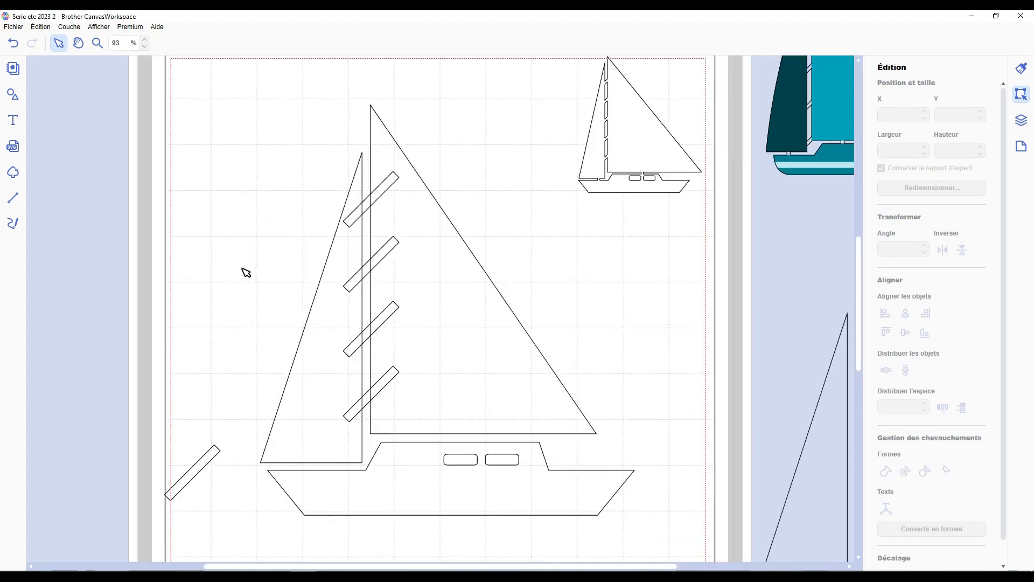
left_click_drag(197, 467, 247, 456)
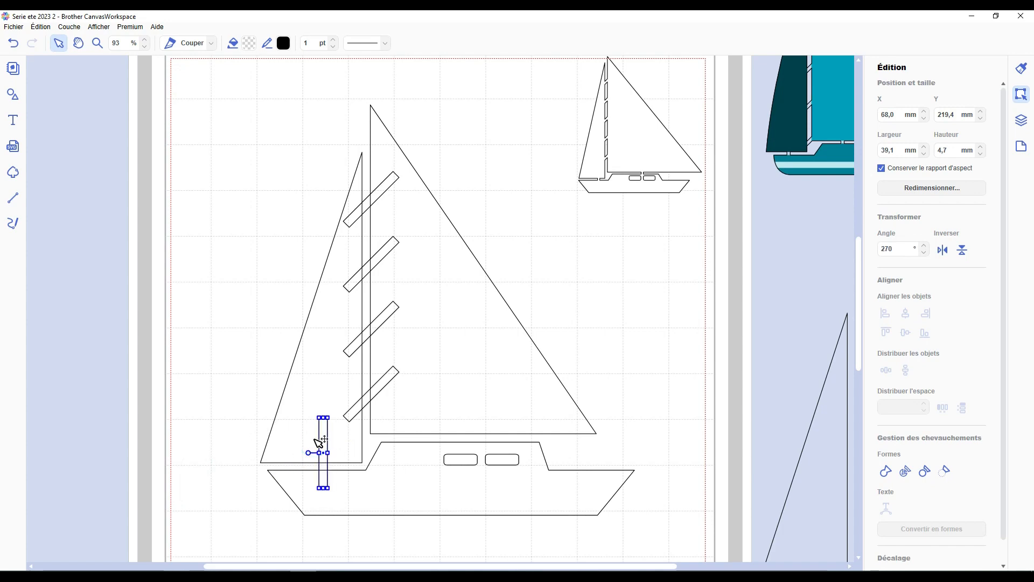
- Duplicate the upright strip, shorten the copy to 17.2 mm, duplicate it again and place both across the gap between right sail and cabin
key("ctrl+d")
left_click_drag(337, 457, 481, 420)
left_click(466, 405)
scroll(466, 405, "up", 1)
left_click(496, 466)
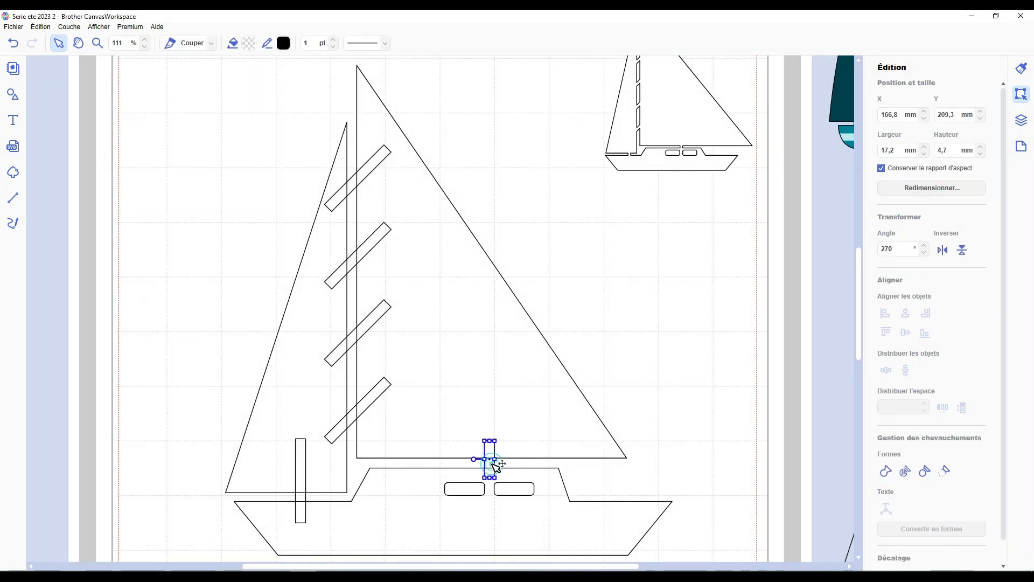
key("ctrl+d")
left_click_drag(507, 476, 509, 477)
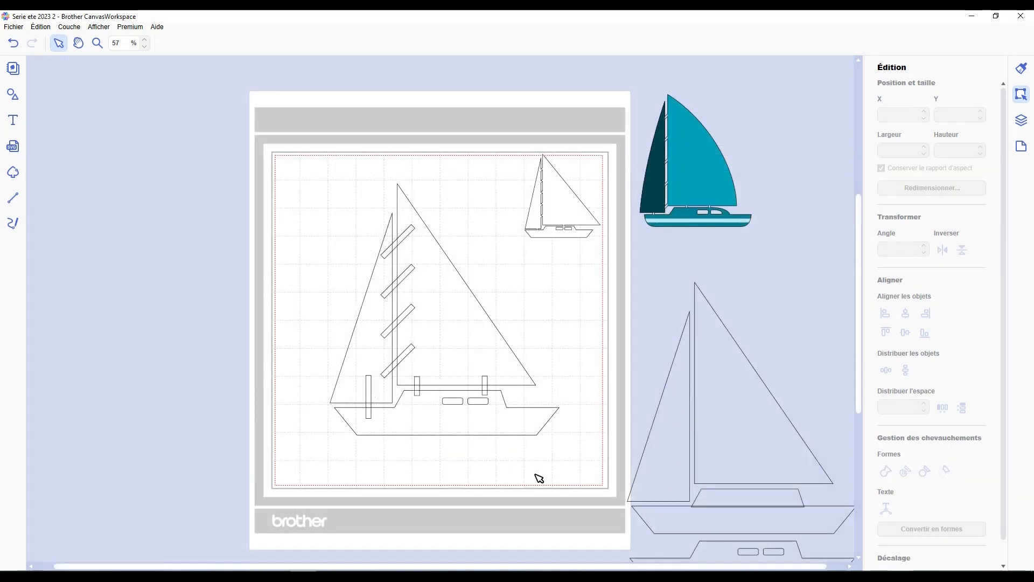
- Weld the large boat's hull, both sails and all connecting strips into a single shape
left_click_drag(537, 477, 300, 251)
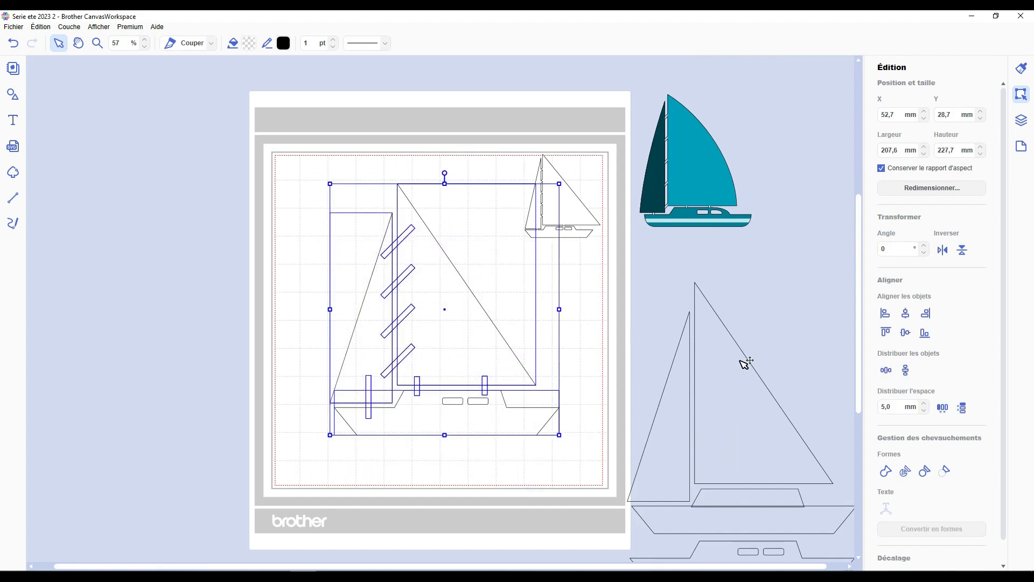
left_click(885, 474)
left_click(609, 296)
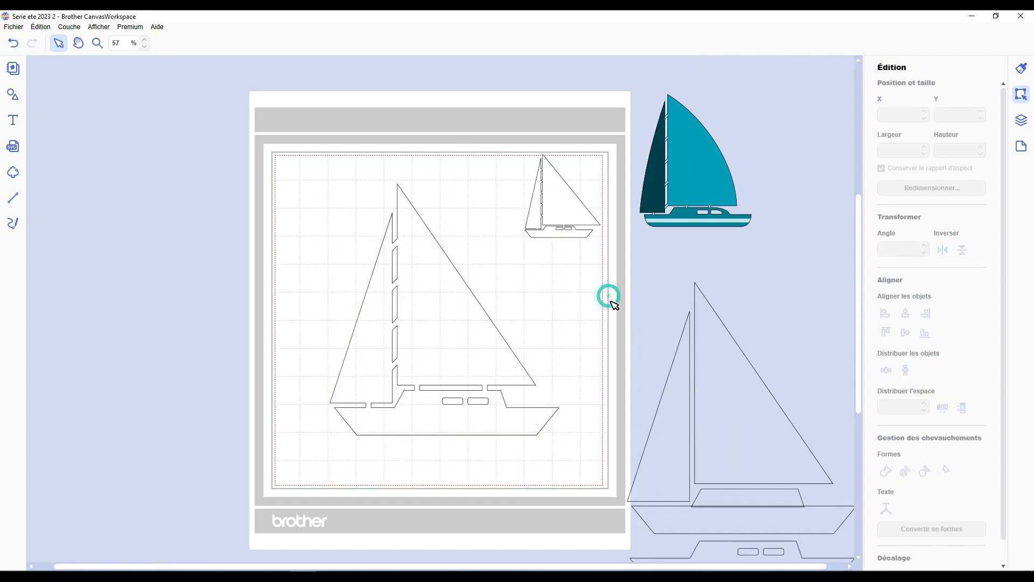
scroll(566, 323, "down", 5)
scroll(526, 365, "up", 5)
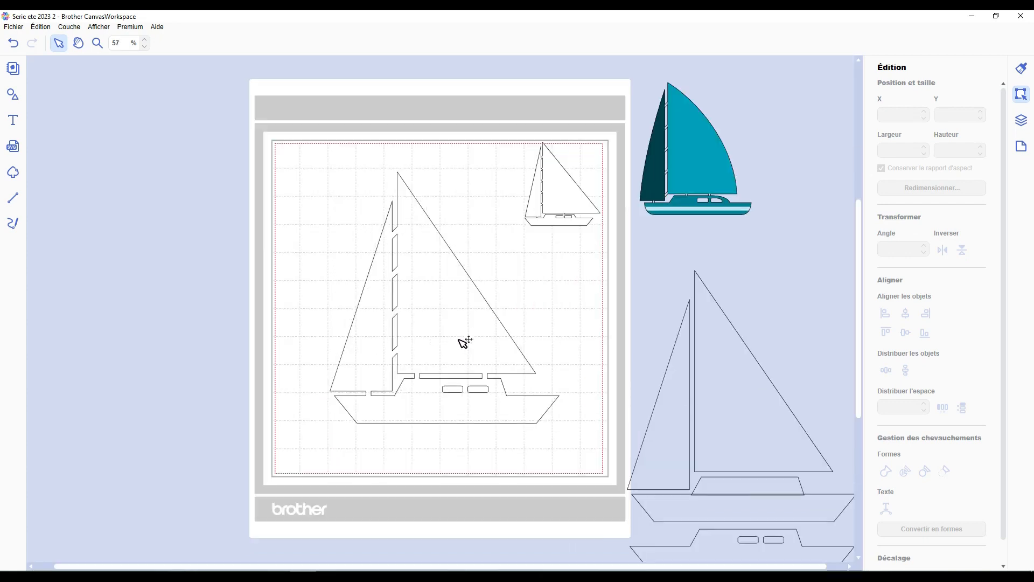
- Fill the welded boat with white (#FFFFFF)
left_click(459, 338)
left_click(249, 43)
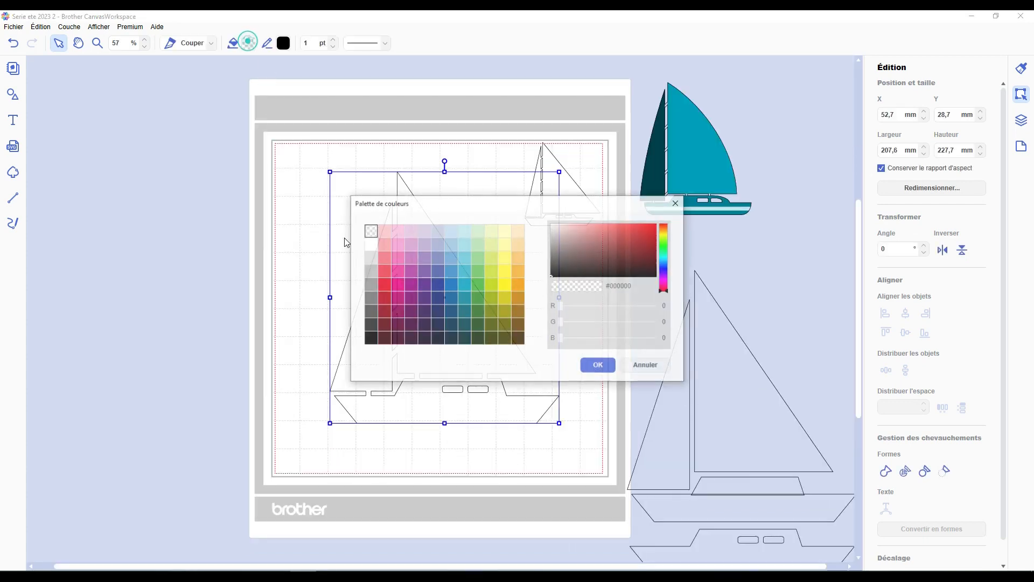
left_click(369, 251)
left_click(598, 366)
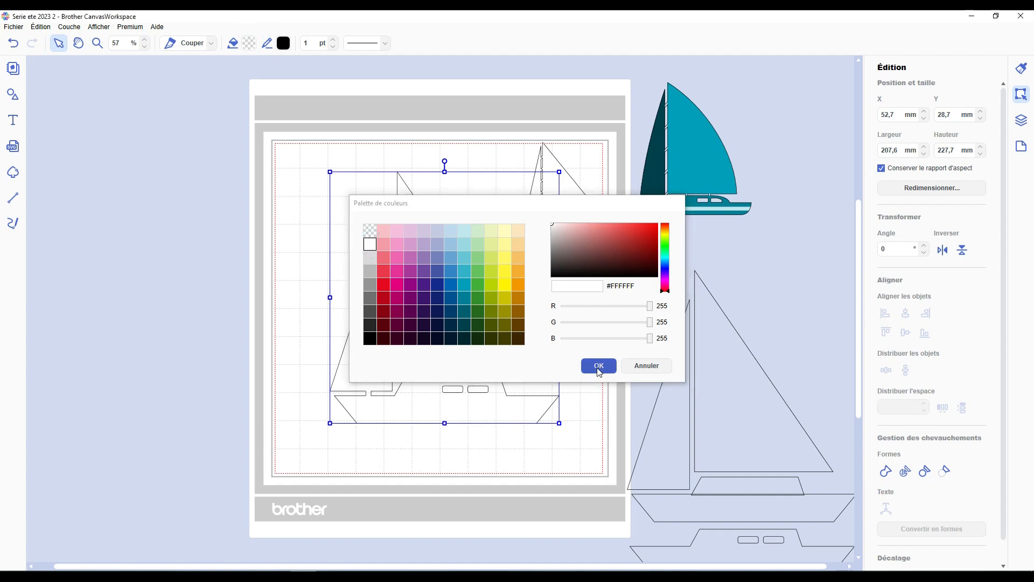
left_click(559, 391)
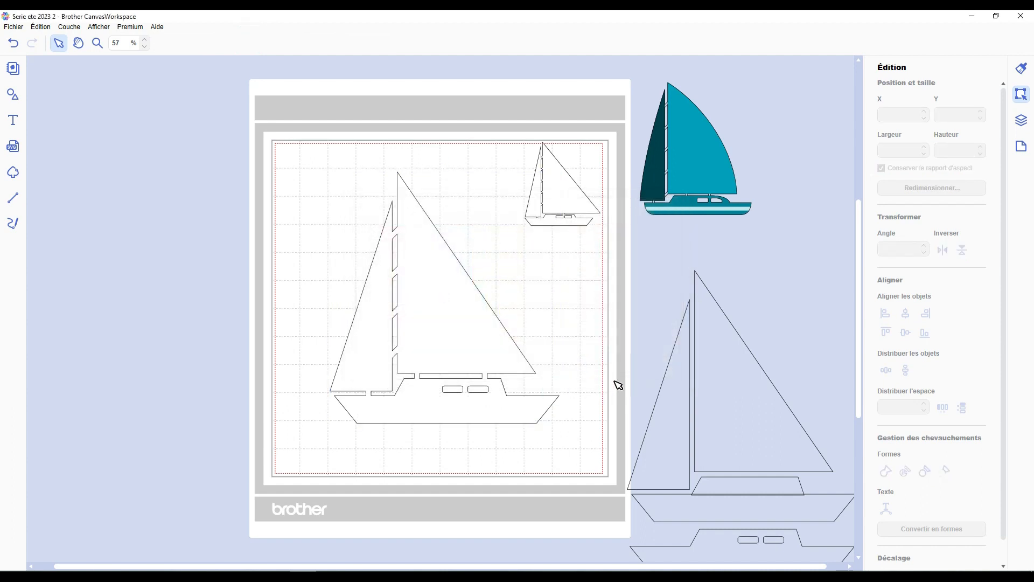
- Move the spare hull with windows onto the welded boat's hull and fill it dark teal
scroll(550, 378, "down", 2)
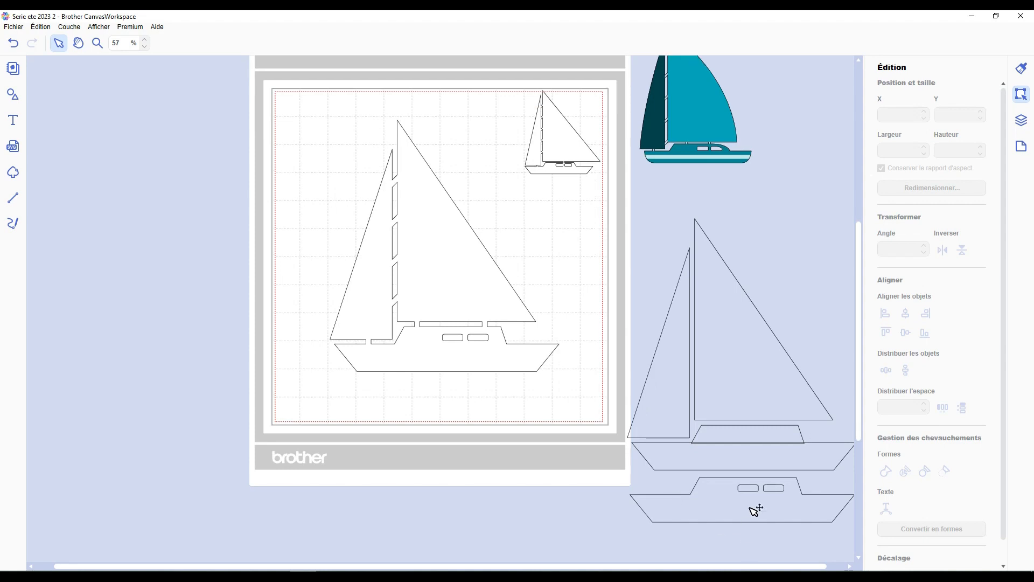
left_click_drag(755, 511, 476, 400)
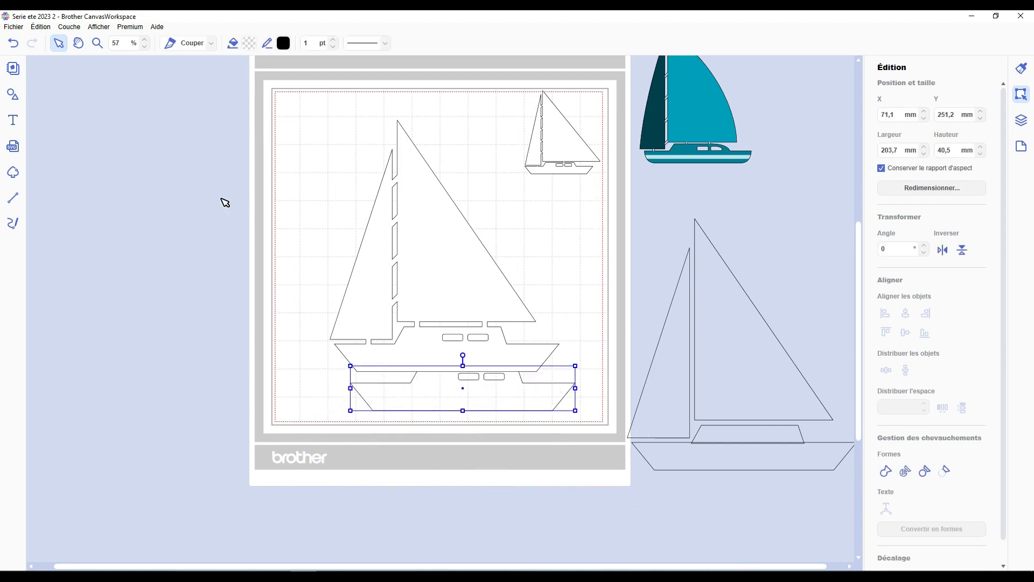
left_click(249, 43)
double_click(465, 316)
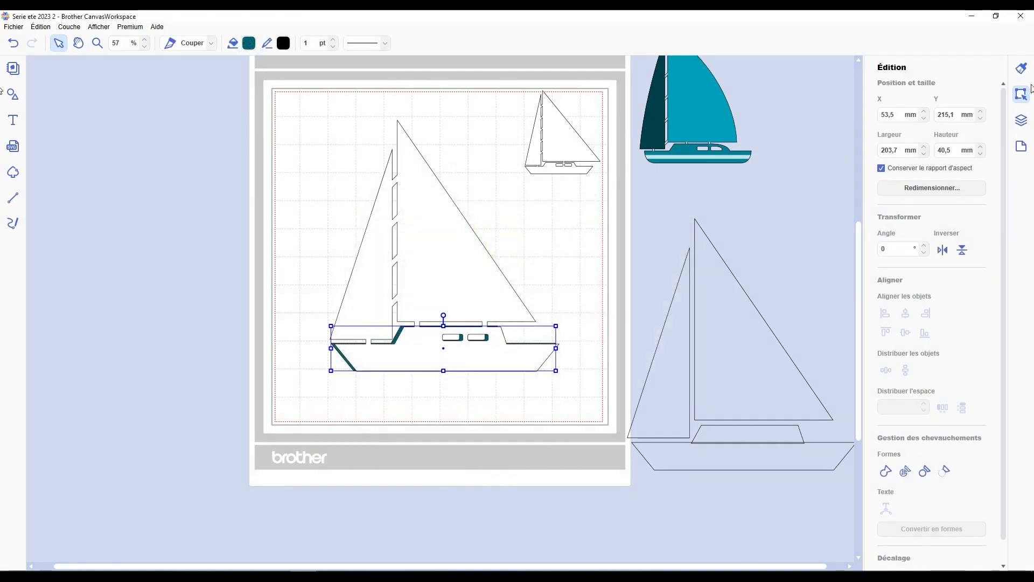
- Send the white welded boat below the spare outline shapes in the layer order and fit the teal hull over its hull
left_click(1021, 120)
left_click_drag(923, 113, 912, 88)
left_click(897, 110)
left_click_drag(890, 168, 893, 207)
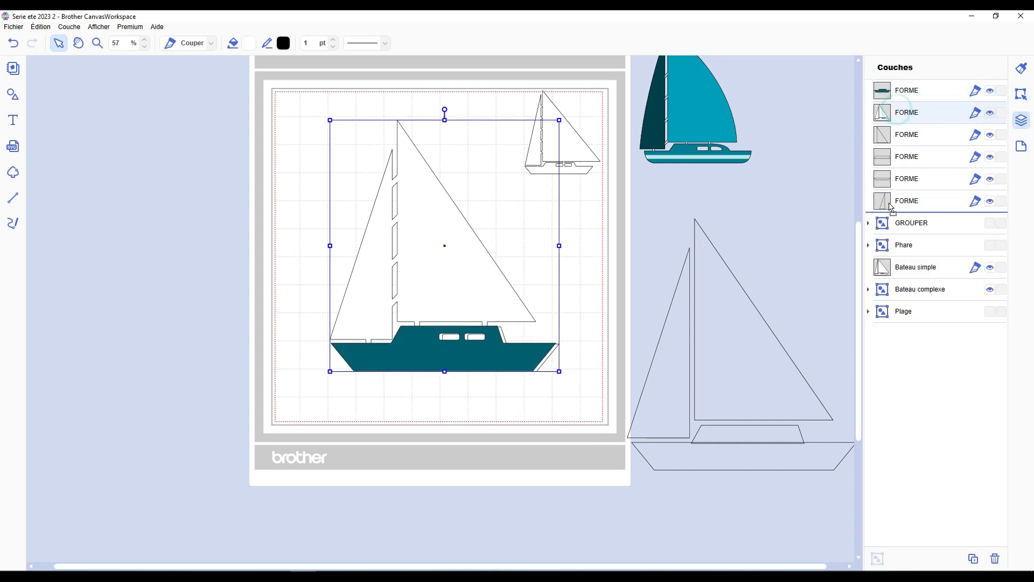
left_click(630, 276)
left_click_drag(469, 353, 471, 356)
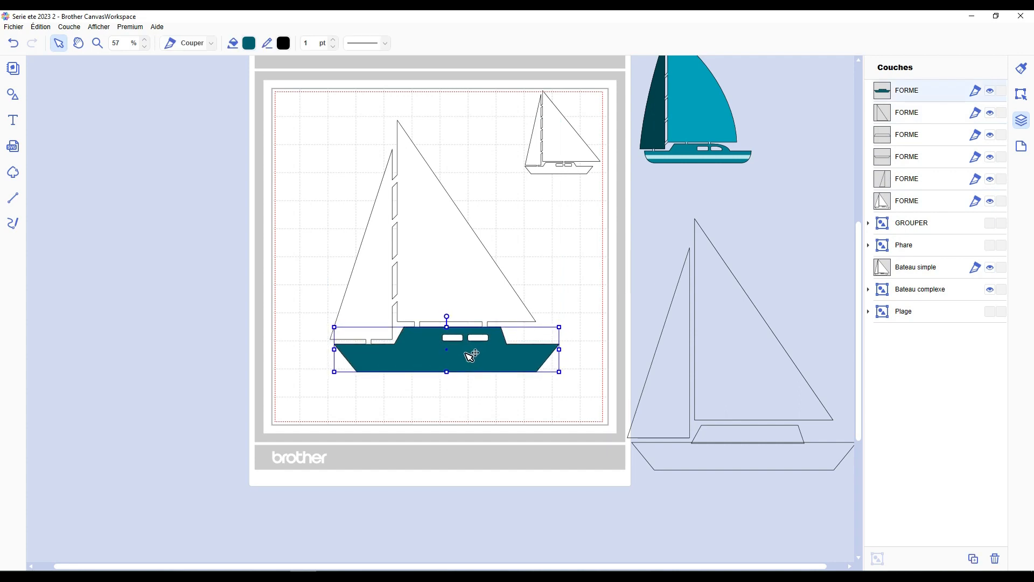
- Move the teal hull under the spare sails and align it with the right and top edges of the spare hull outline
left_click_drag(597, 370, 760, 481)
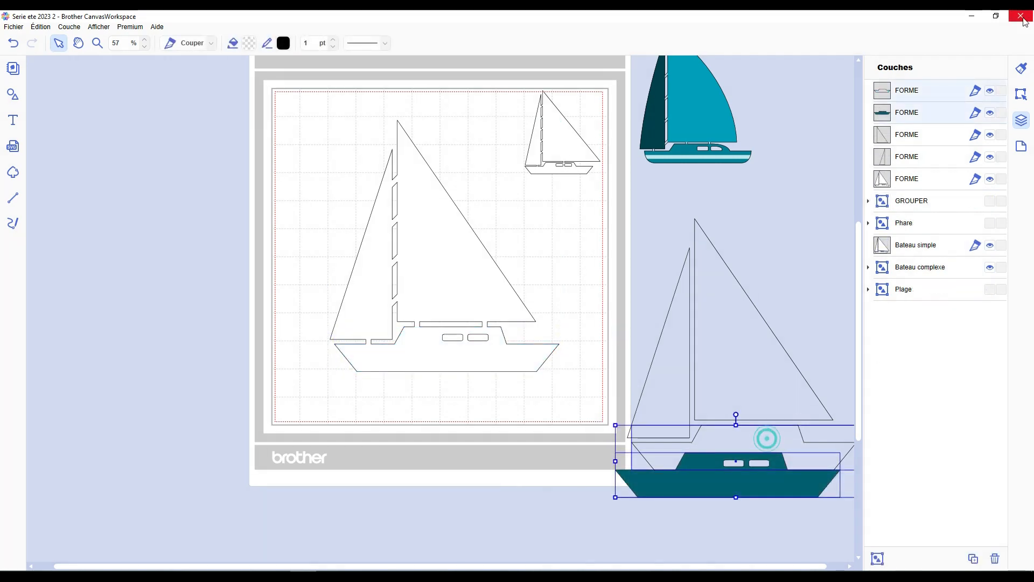
left_click(1022, 94)
left_click(927, 313)
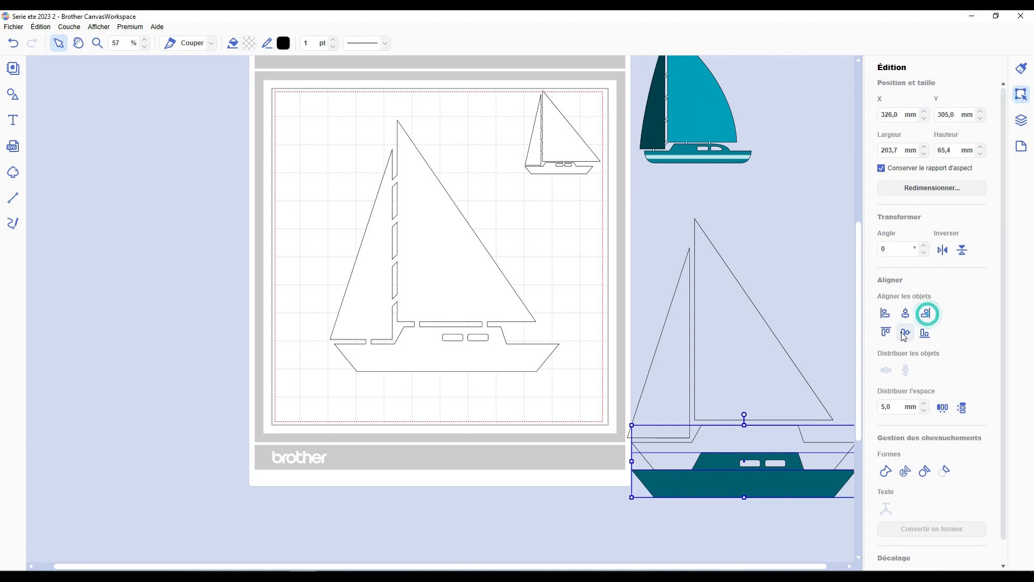
left_click(887, 332)
left_click(724, 526)
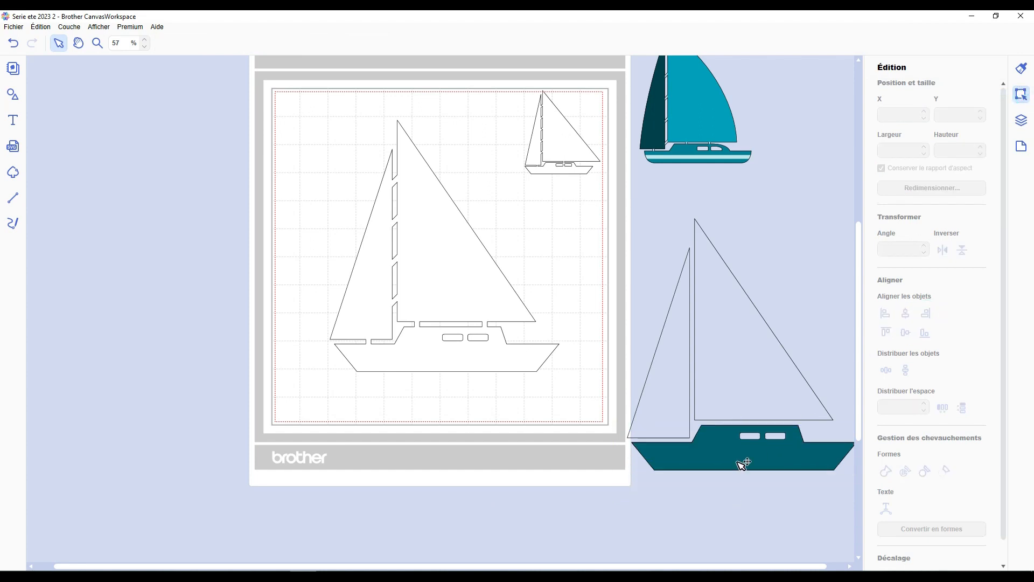
- Group the teal hull with the two spare sails, lay the group over the white welded boat and align their centres
left_click_drag(734, 369, 439, 271)
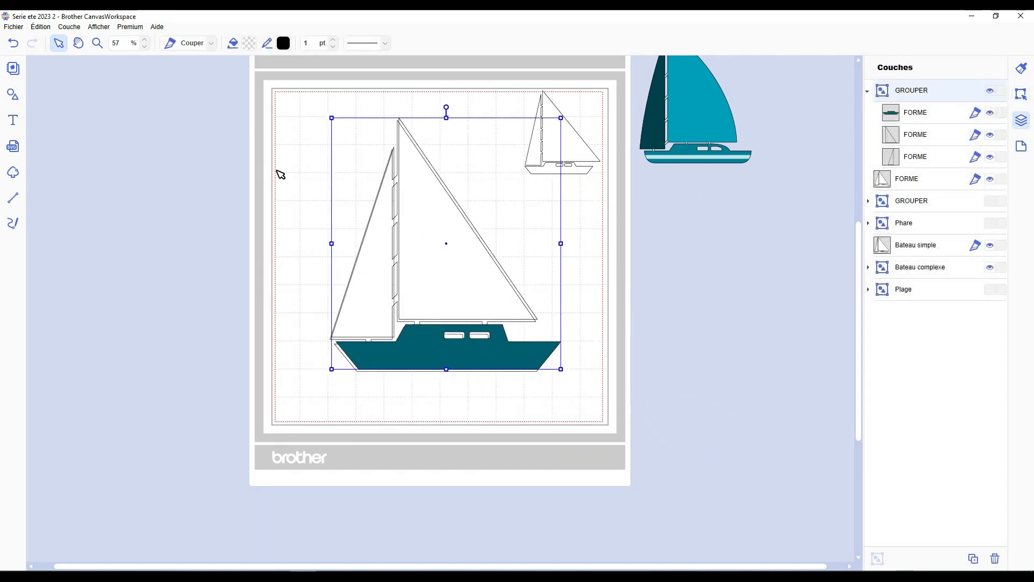
left_click_drag(279, 171, 442, 278)
left_click(1022, 97)
left_click(906, 313)
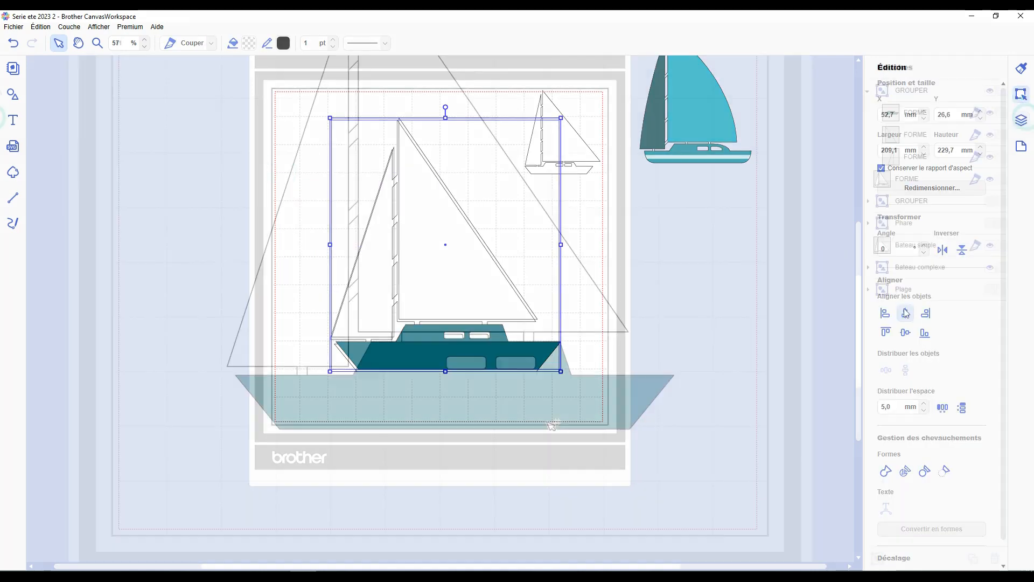
- Ungroup the overlaid teal hull and the two sails
scroll(544, 434, "up", 2)
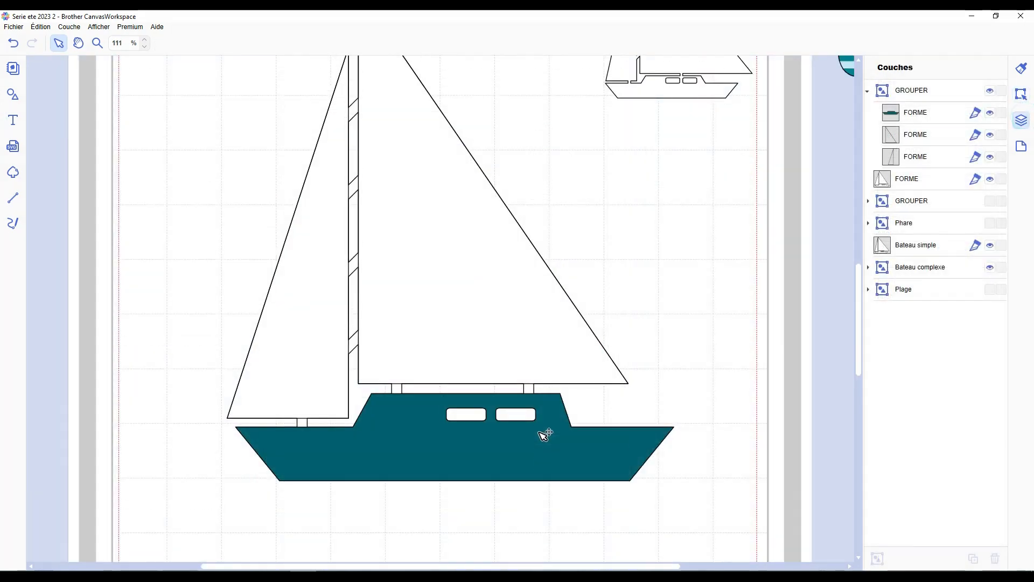
scroll(542, 436, "down", 1)
scroll(514, 436, "down", 1)
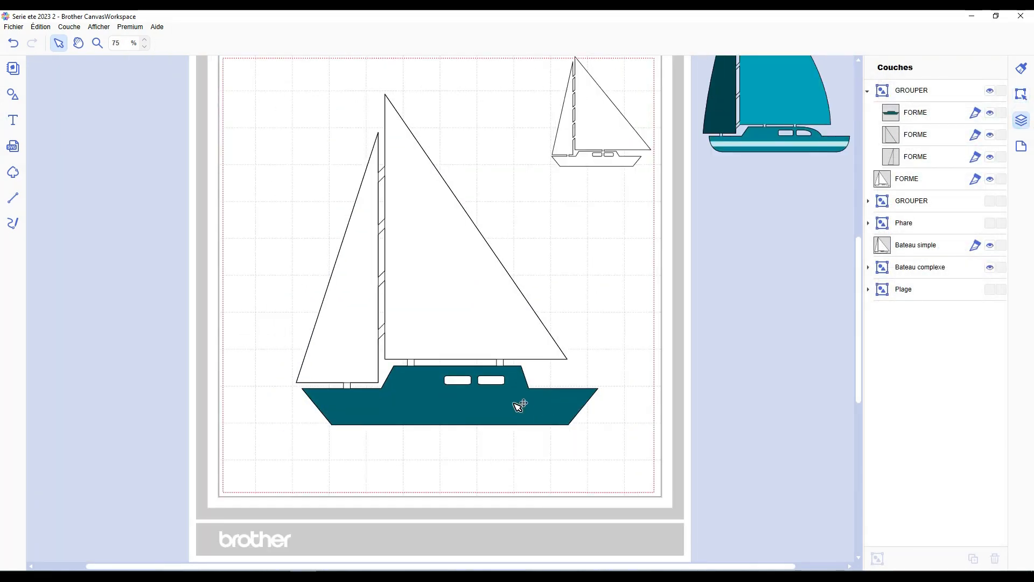
left_click(927, 135)
left_click(905, 93)
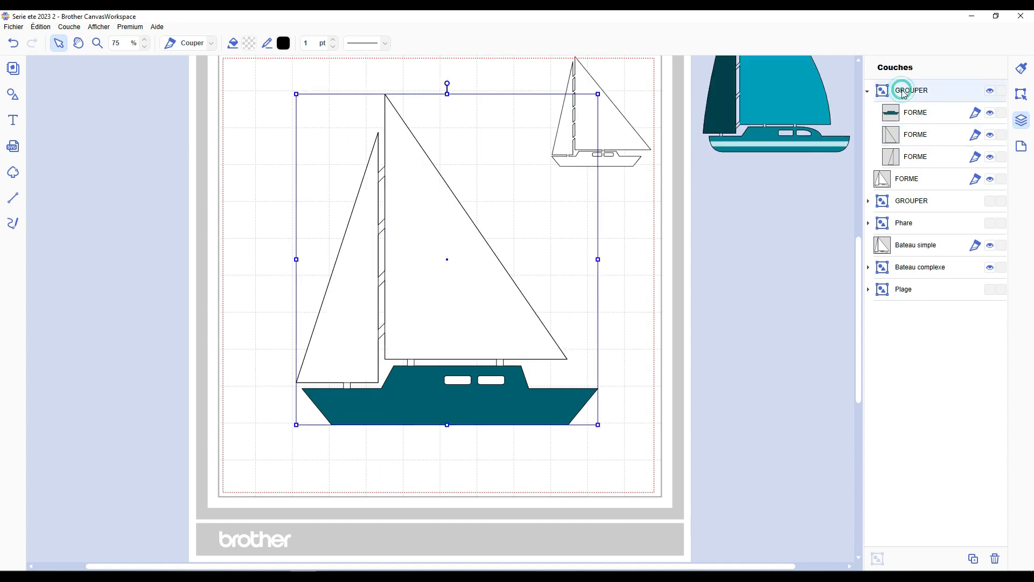
key("ctrl+shift+g")
left_click(737, 356)
- Fill the large right sail with pale blue
scroll(467, 491, "up", 2)
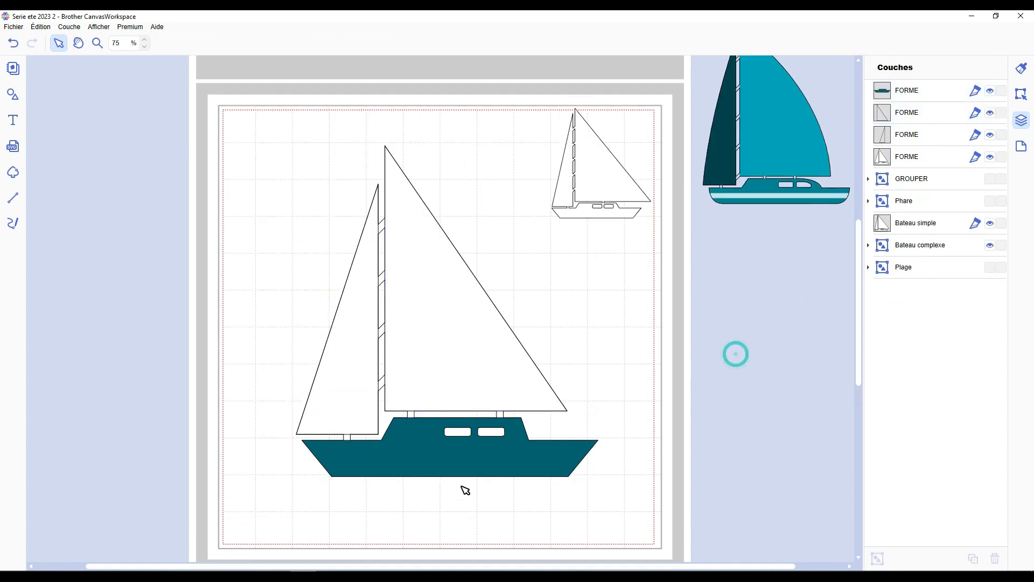
left_click(457, 380)
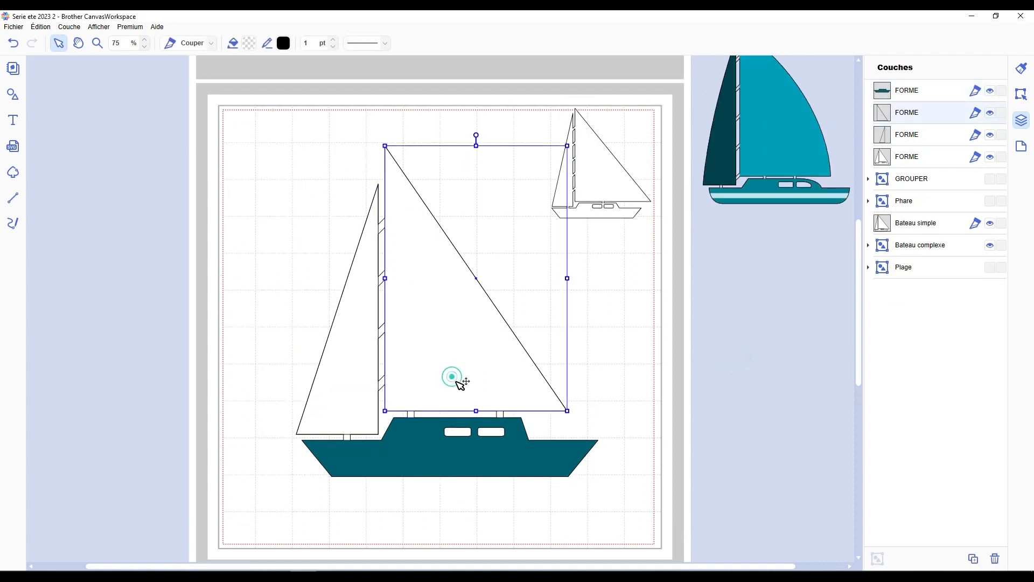
left_click(249, 43)
left_click(465, 230)
left_click(599, 366)
- Fill the smaller left sail with medium turquoise blue
left_click(313, 268)
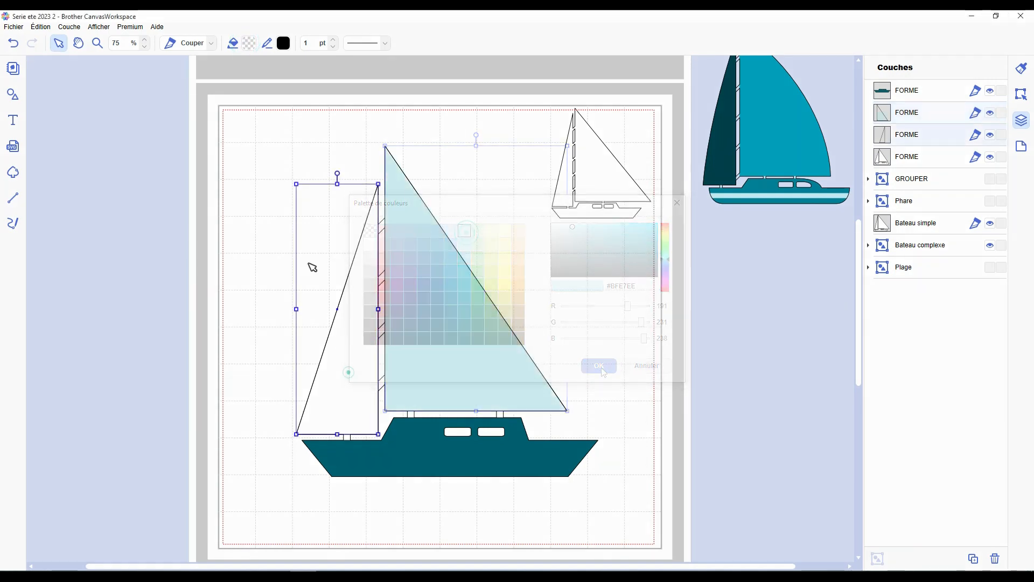
left_click(249, 43)
left_click(465, 271)
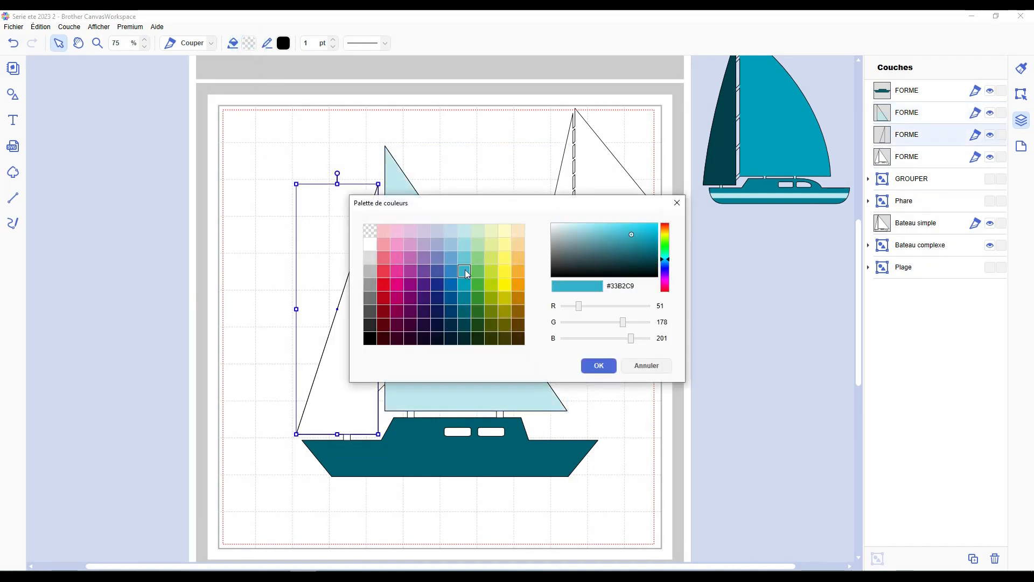
left_click(469, 286)
left_click(600, 366)
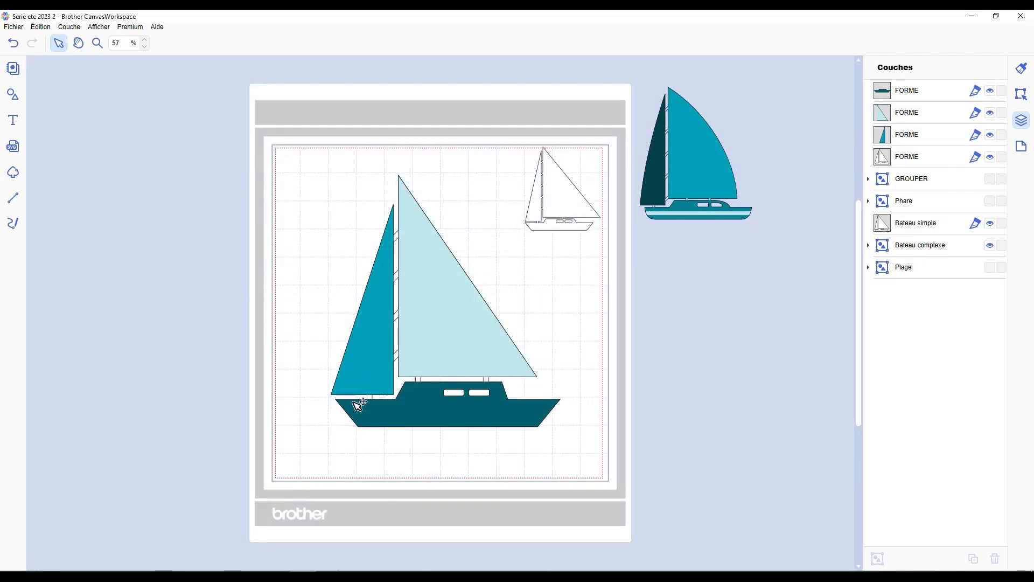
- Insert a plain 100 mm square beside the boat
left_click(13, 95)
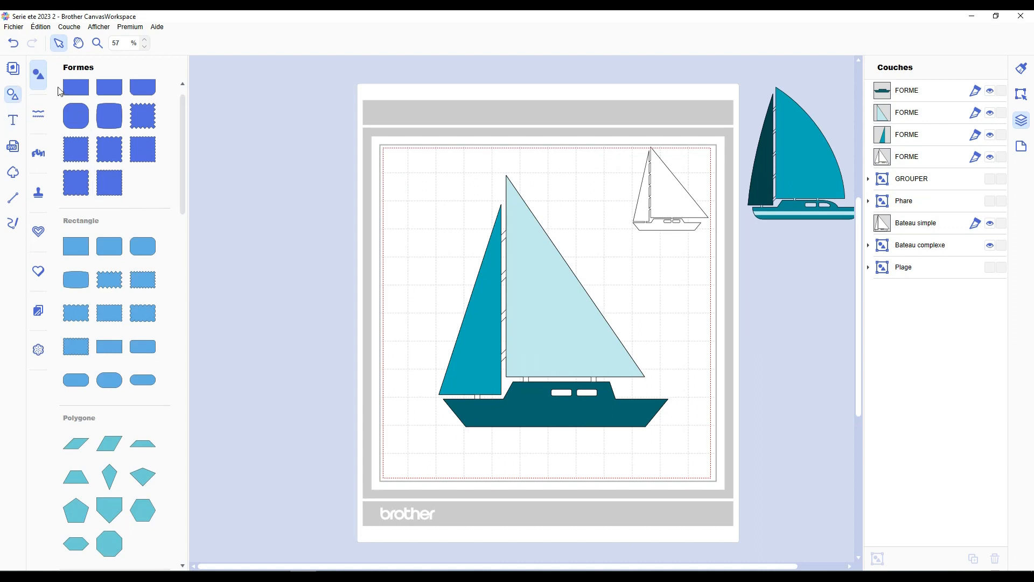
scroll(60, 92, "up", 1)
left_click_drag(73, 110, 353, 362)
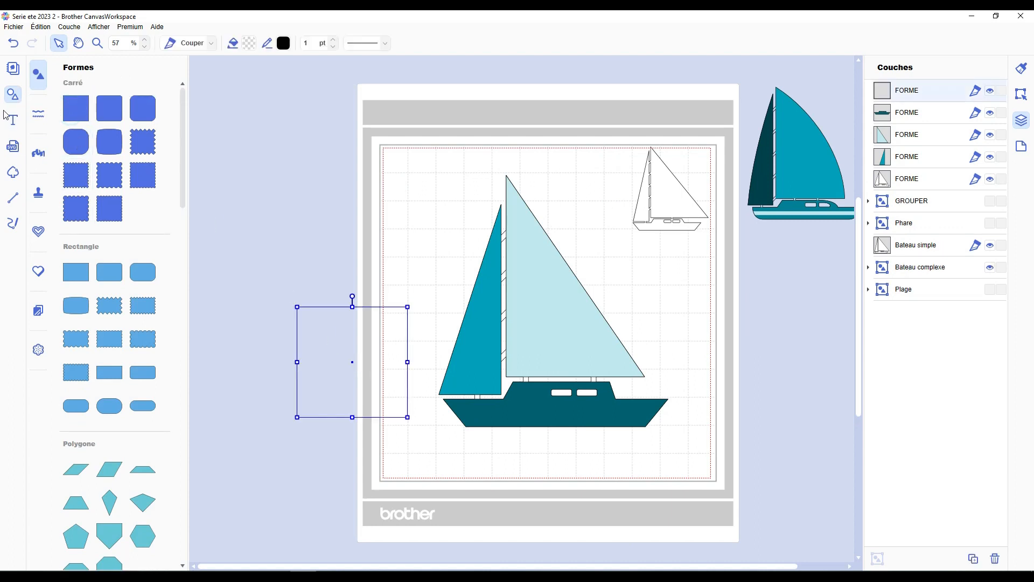
left_click(13, 94)
- Duplicate the teal hull and align the copy with the original by their left and top edges
scroll(160, 319, "down", 3)
left_click(404, 339)
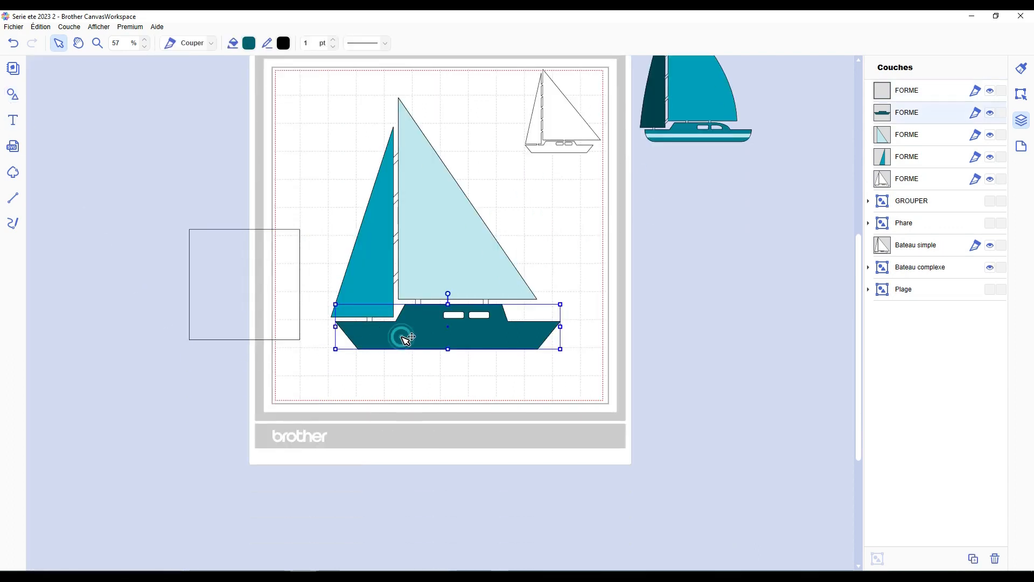
key("ctrl+d")
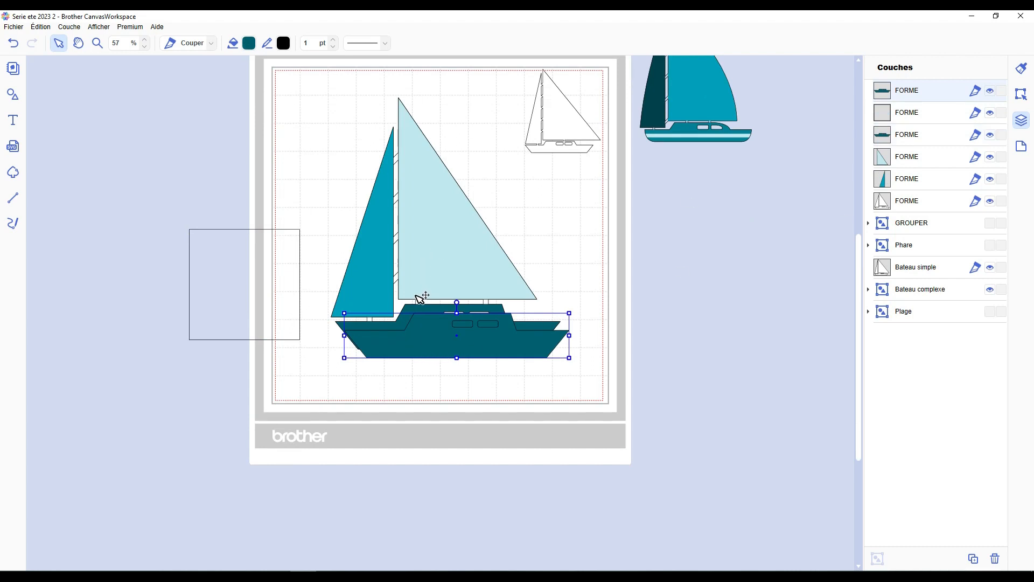
left_click(420, 311, "shift")
left_click(1021, 93)
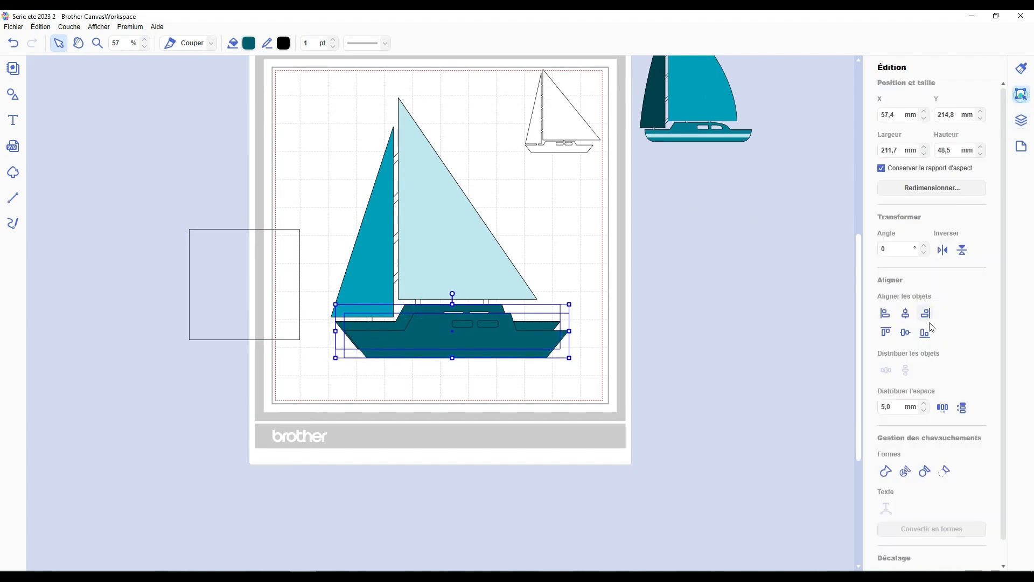
left_click(885, 315)
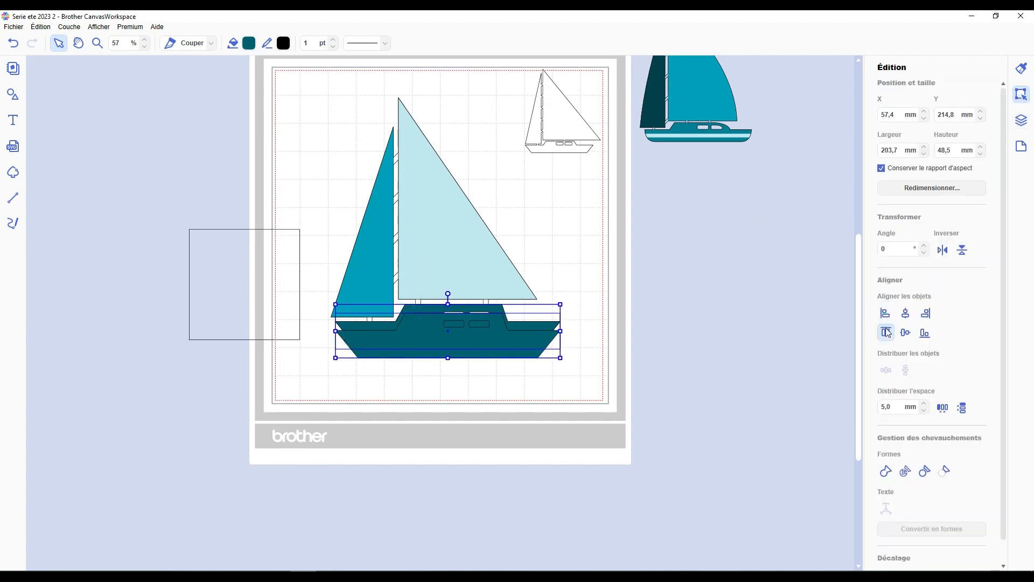
- Move the square onto the hull and reshape it into a thin horizontal band about 251.6 mm wide and 5.9 mm high across it
left_click(592, 373)
left_click_drag(232, 284, 354, 399)
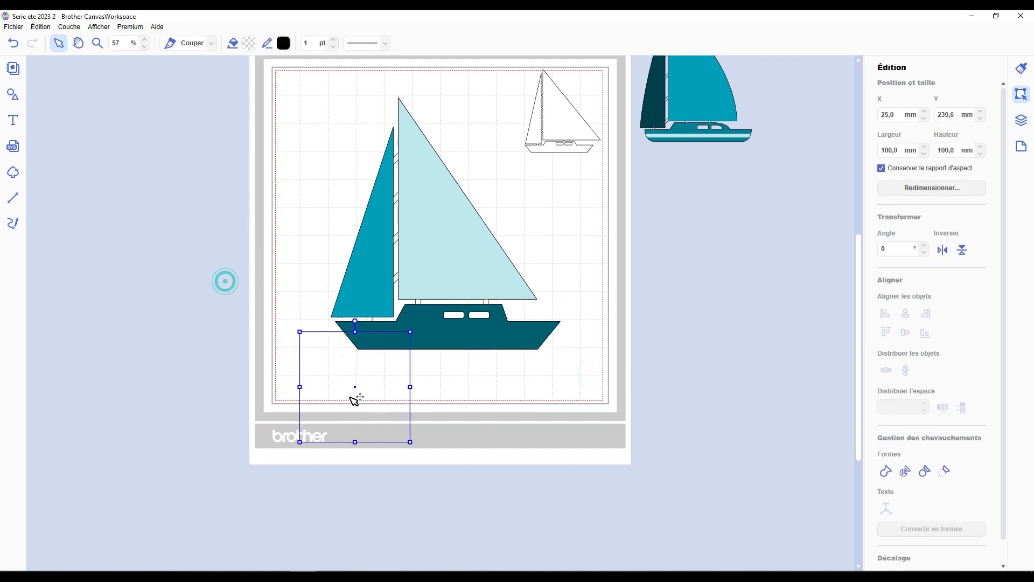
scroll(354, 401, "up", 5)
scroll(290, 490, "down", 2)
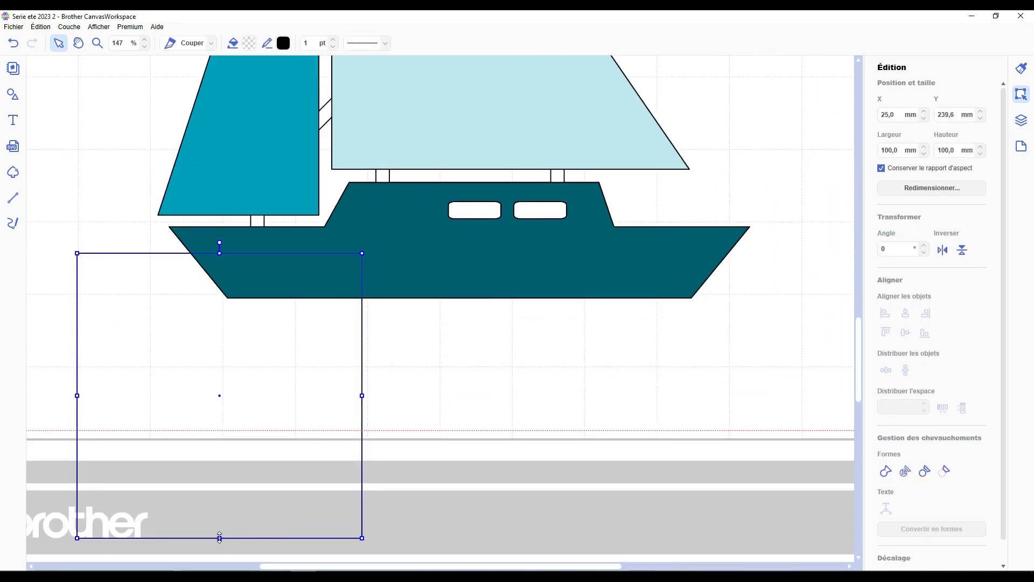
left_click_drag(220, 537, 219, 274)
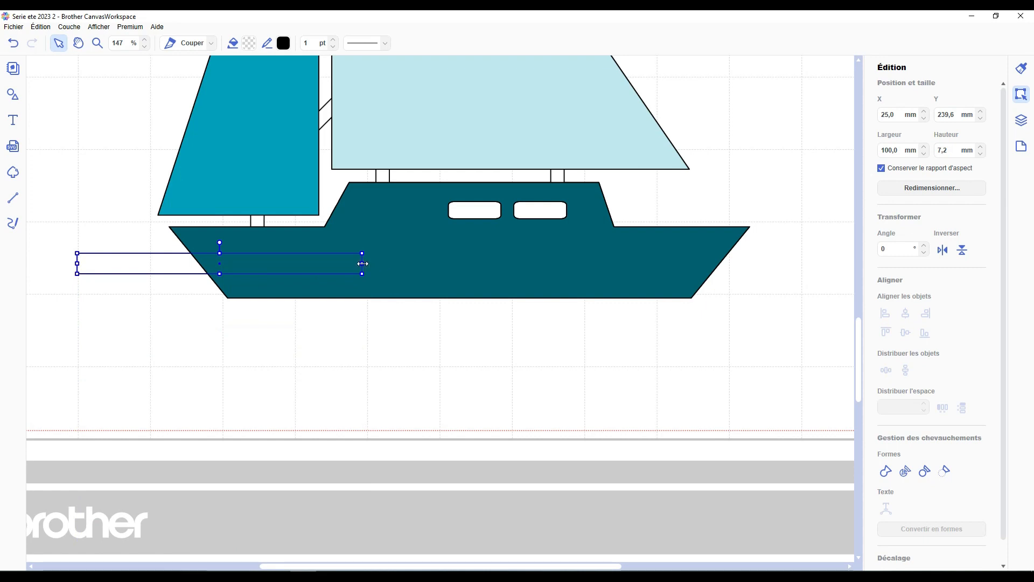
left_click_drag(362, 263, 795, 264)
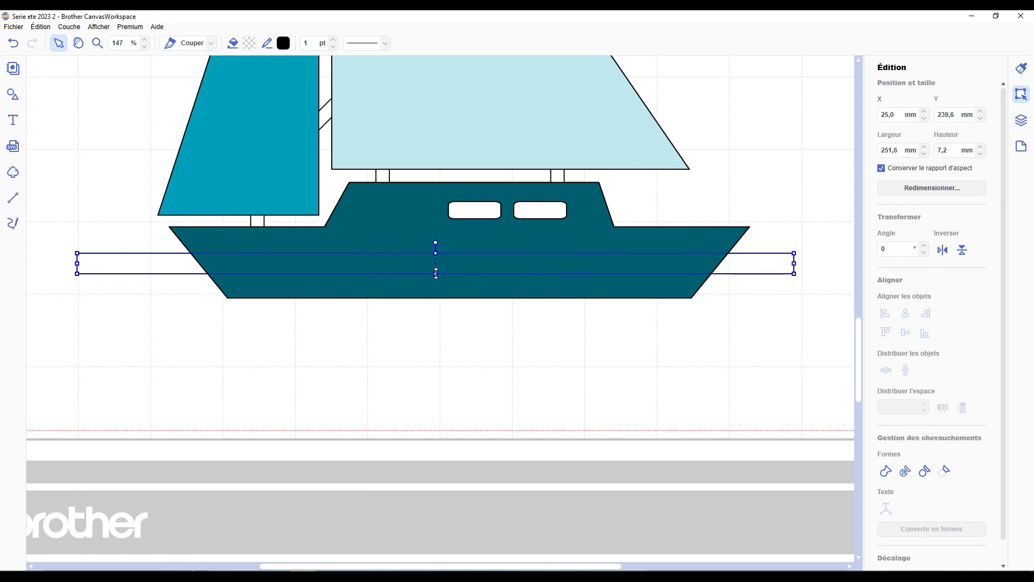
left_click_drag(436, 273, 436, 270)
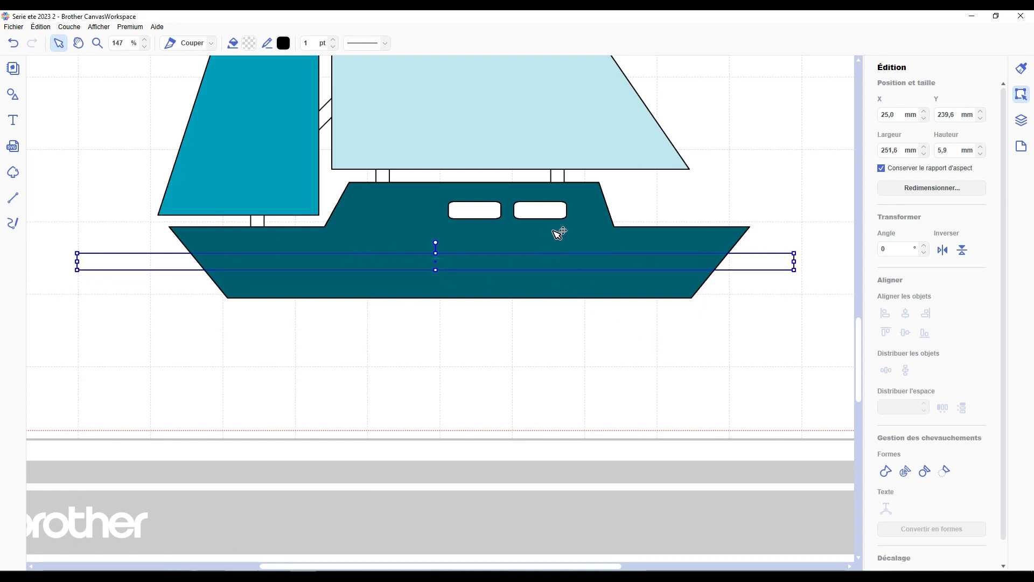
- Divide the hull copy with the band and delete the two band ends that extend beyond the hull
left_click(591, 243, "shift")
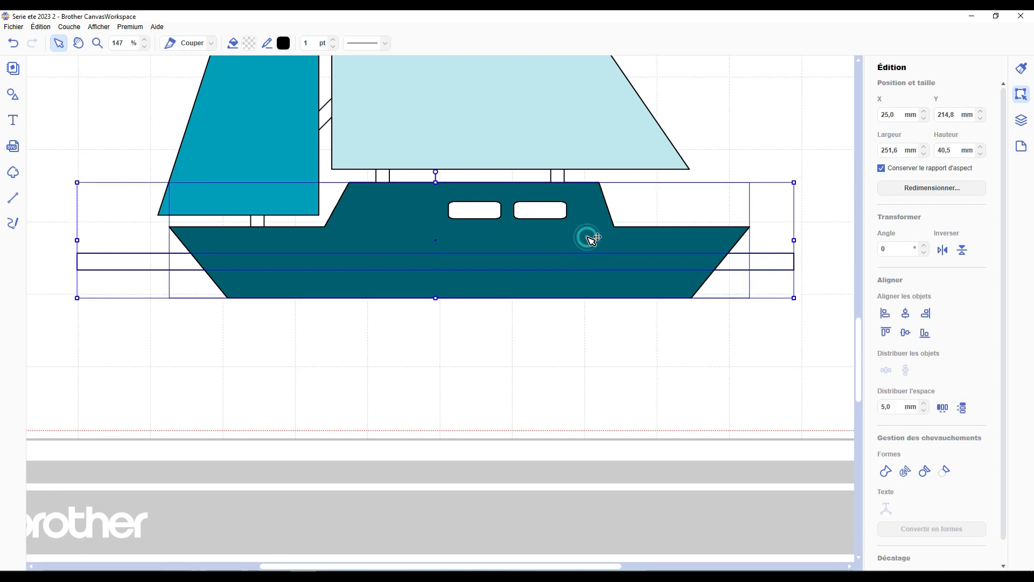
left_click(908, 473)
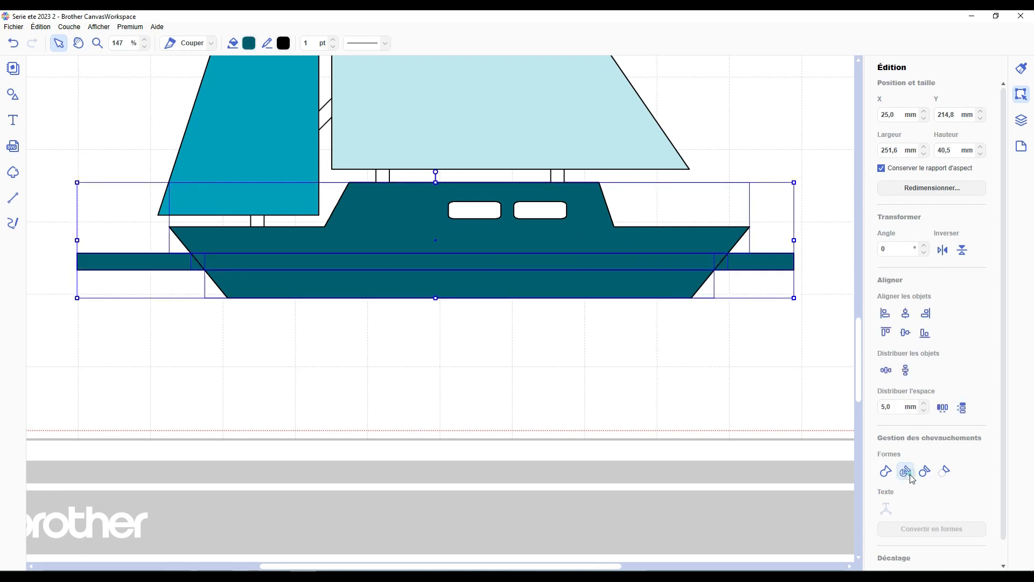
left_click(775, 436)
left_click(768, 265)
key("Delete")
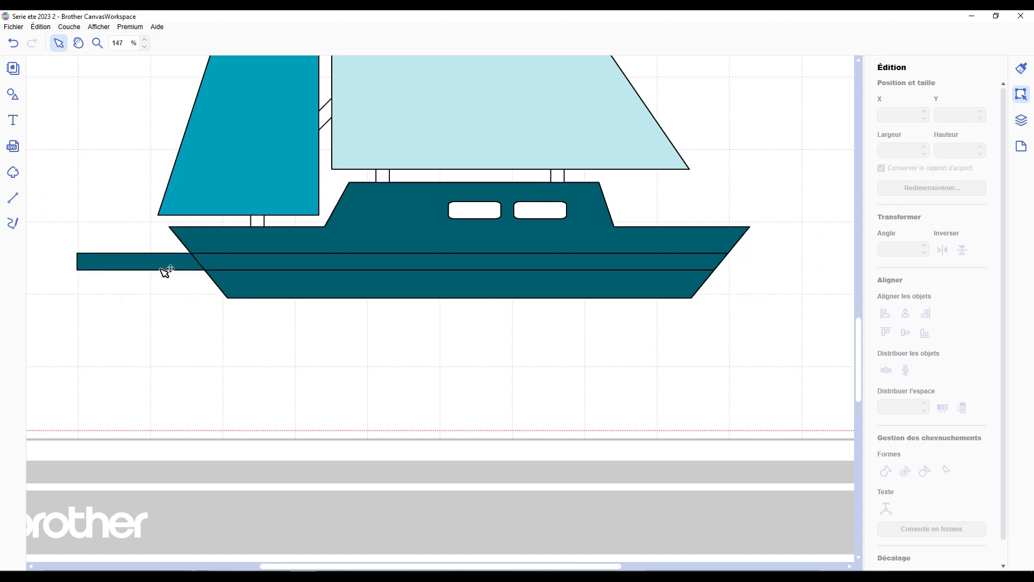
left_click(162, 264)
key("Delete")
- Delete the split-off upper and lower pieces of the hull copy, keeping only the middle stripe above the original hull
left_click(256, 289)
key("Escape")
left_click(307, 233)
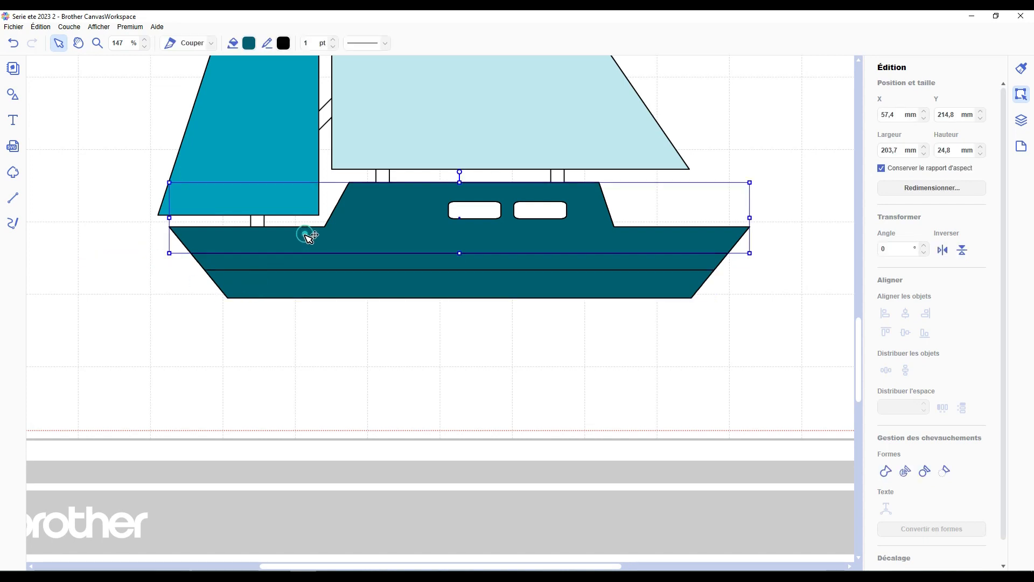
key("Escape")
- Fill the hull stripe with the same medium turquoise blue as the smaller sail
left_click(304, 262)
left_click(249, 43)
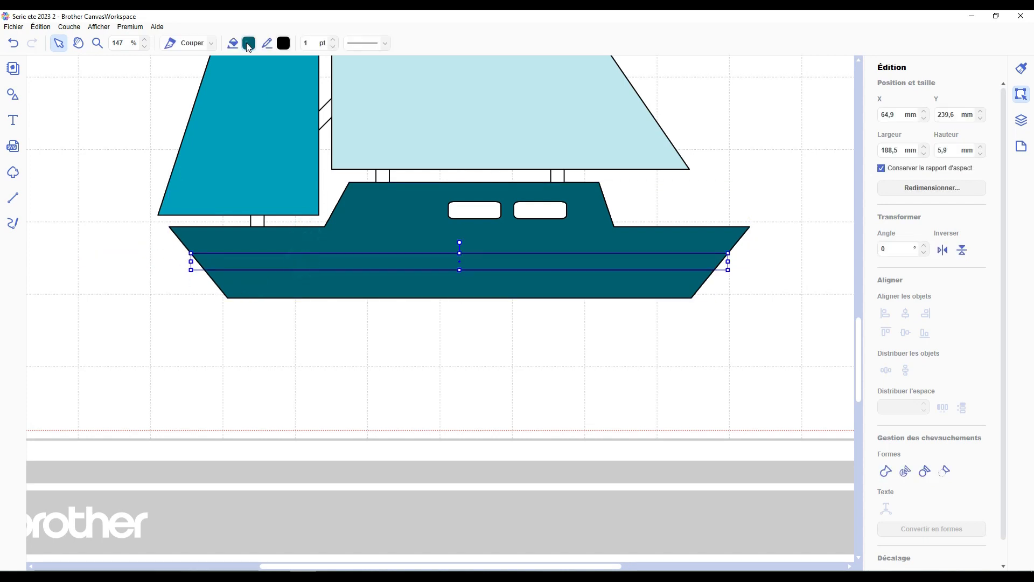
left_click(452, 231)
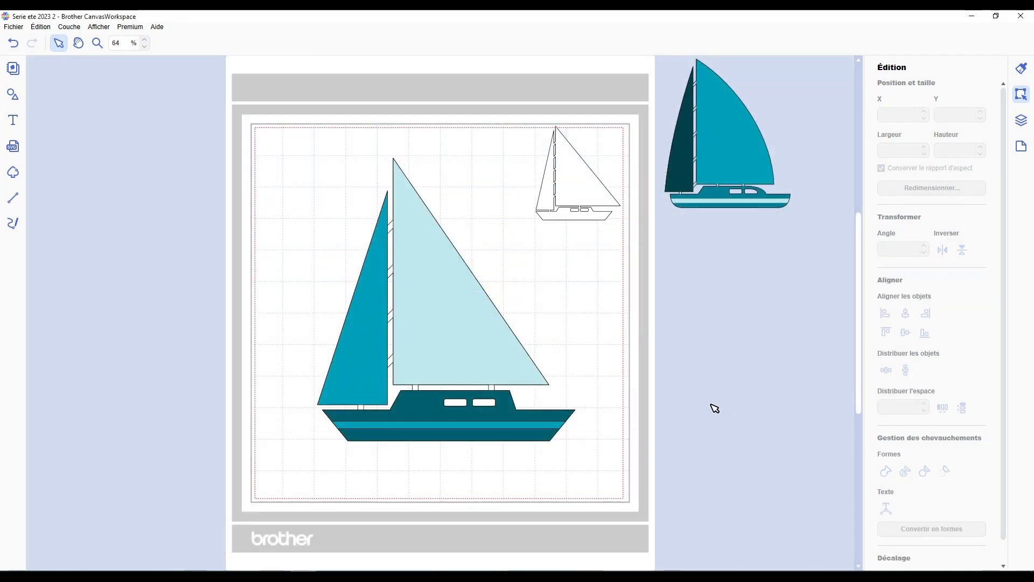
scroll(629, 381, "down", 2)
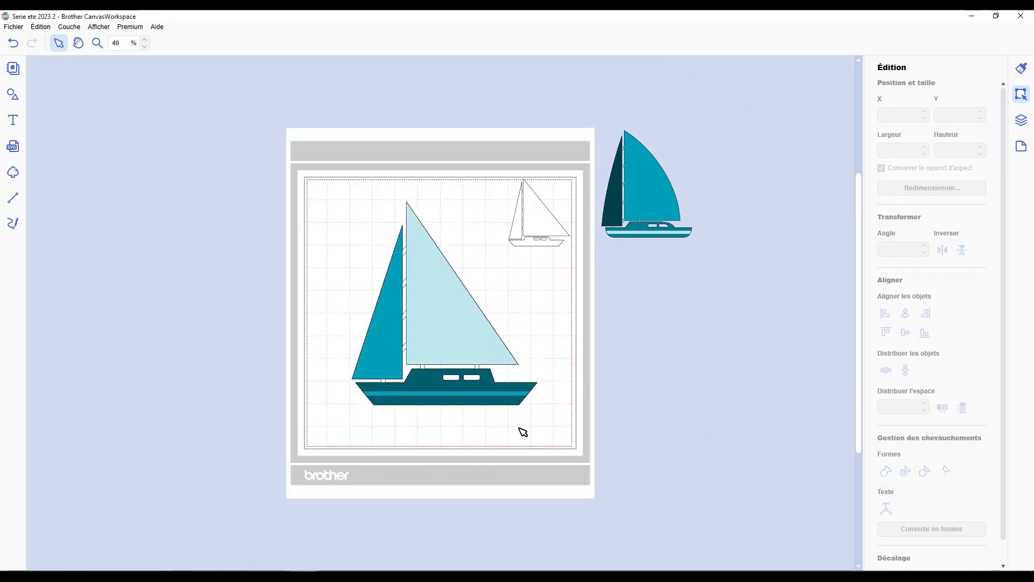
scroll(458, 456, "up", 2)
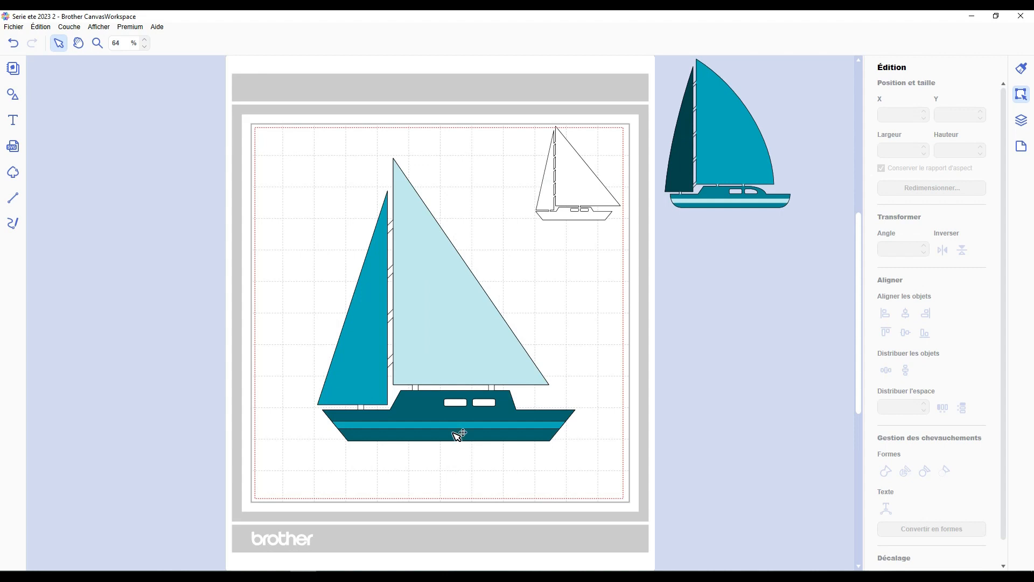
- Match the outline colours of the hull, its stripe and the sails to their fills, using #005F70 for the hull
left_click(458, 435)
left_click(249, 43)
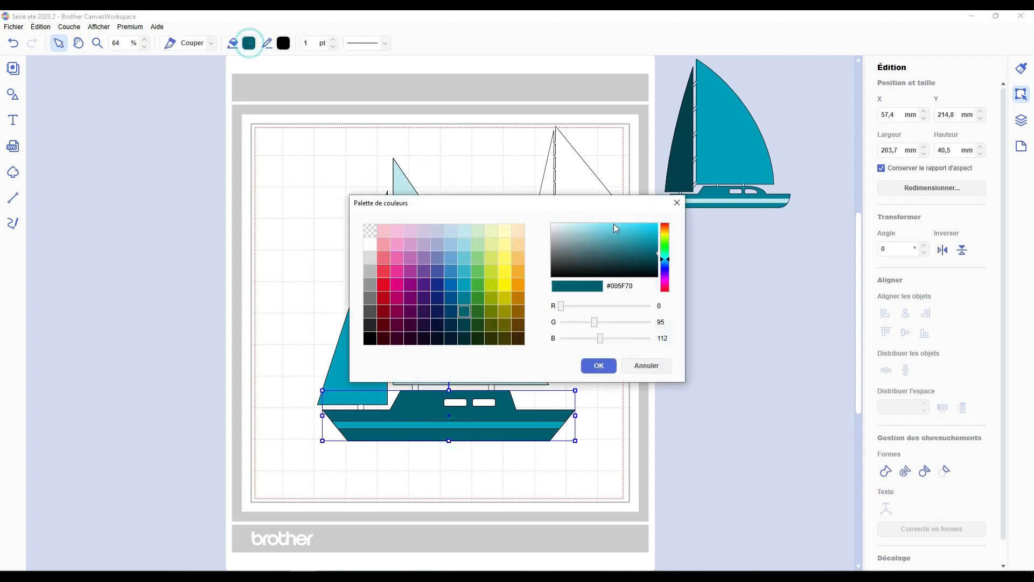
left_click(678, 204)
left_click(284, 43)
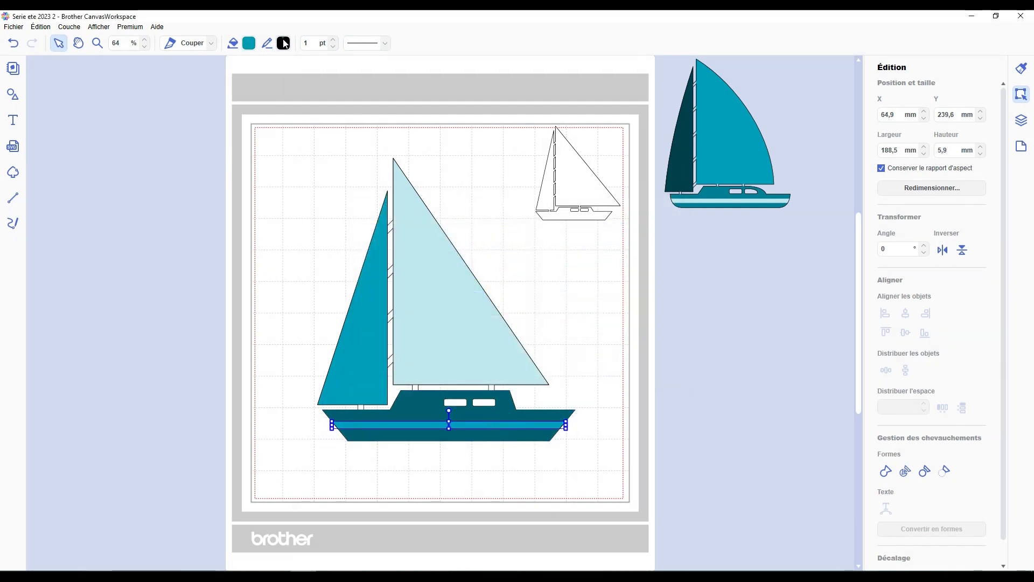
left_click(284, 44)
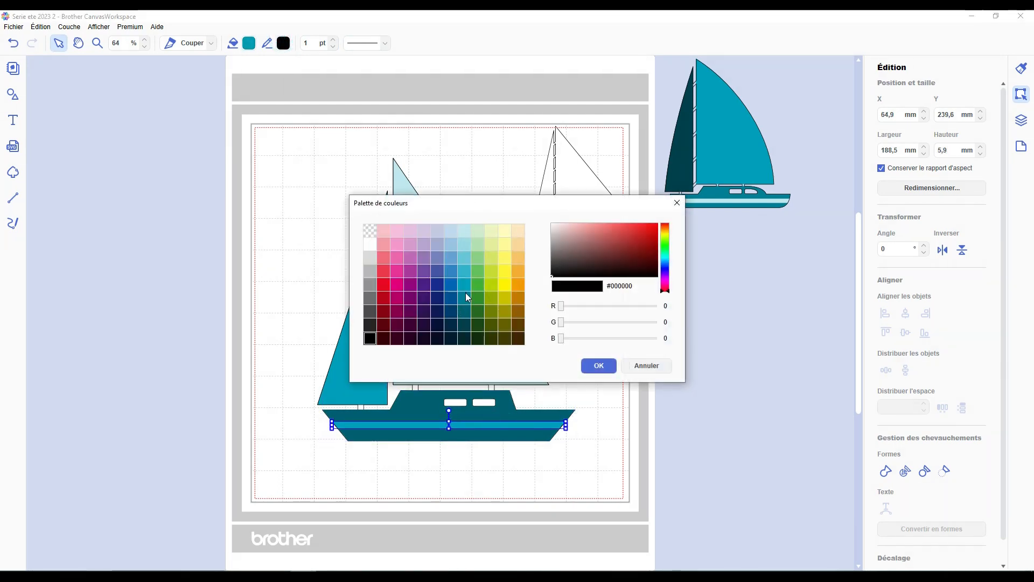
left_click(465, 279)
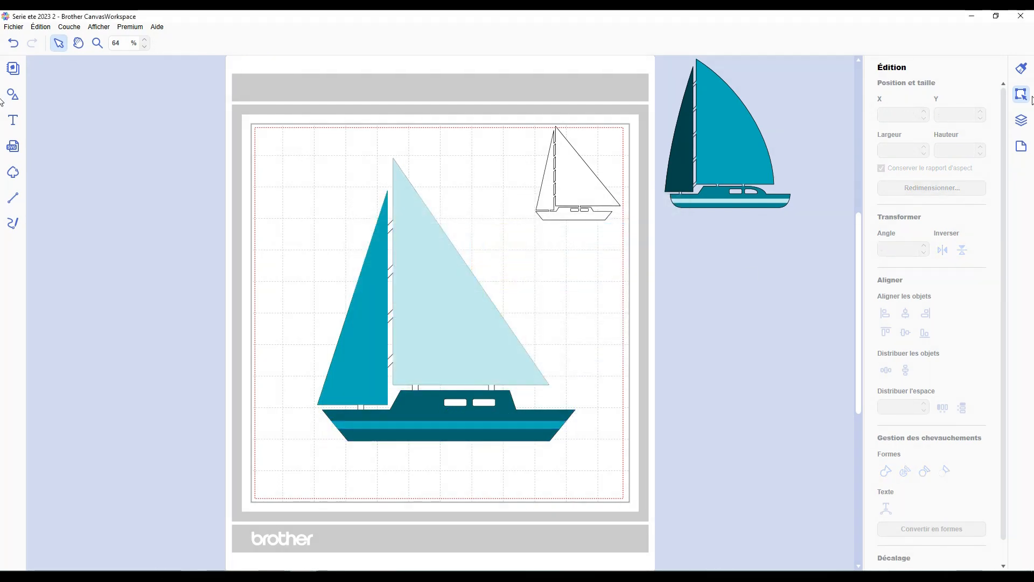
- Set the outline of the white base shape beneath the coloured pieces to white
left_click(1023, 120)
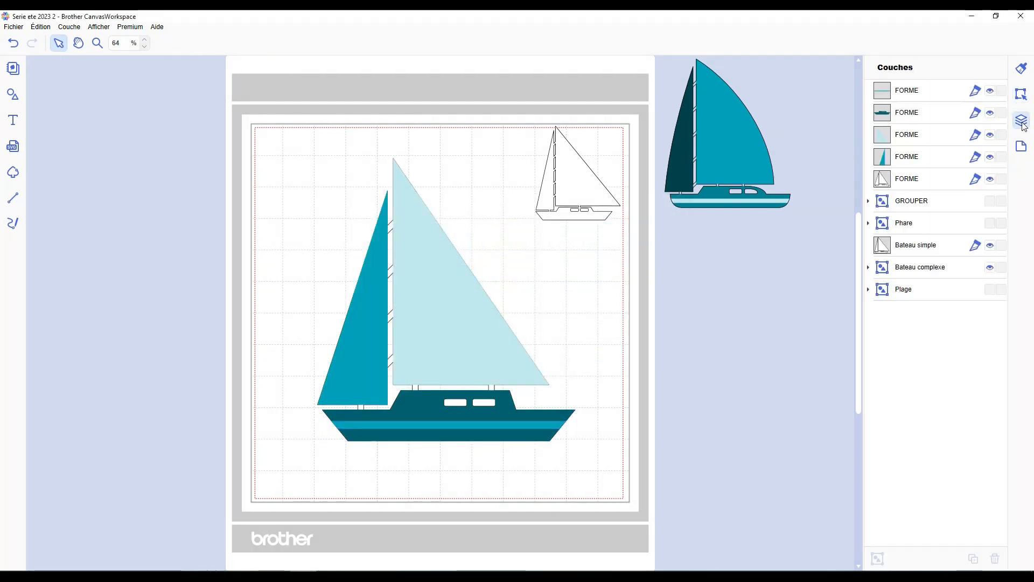
left_click(905, 178)
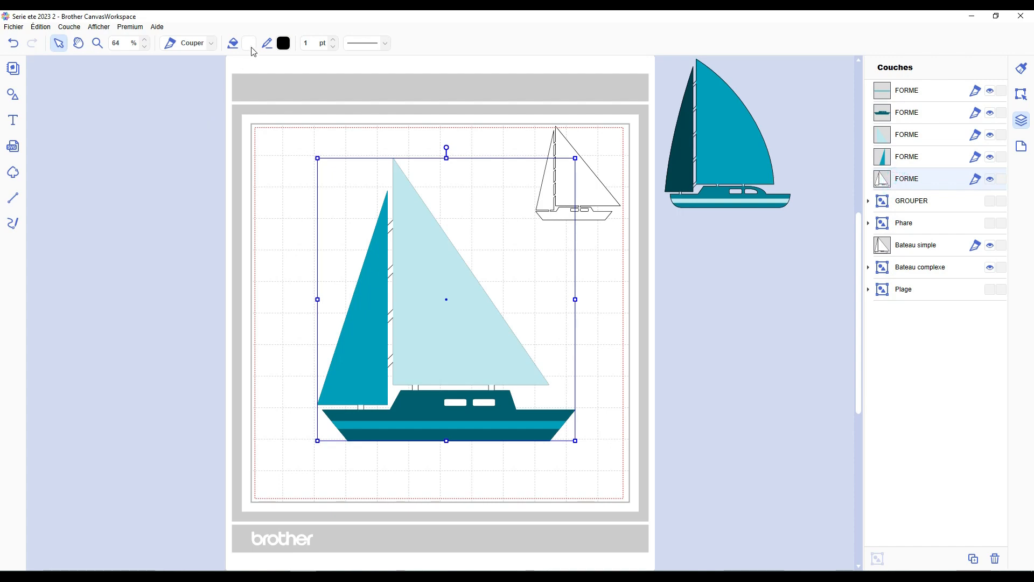
left_click(284, 43)
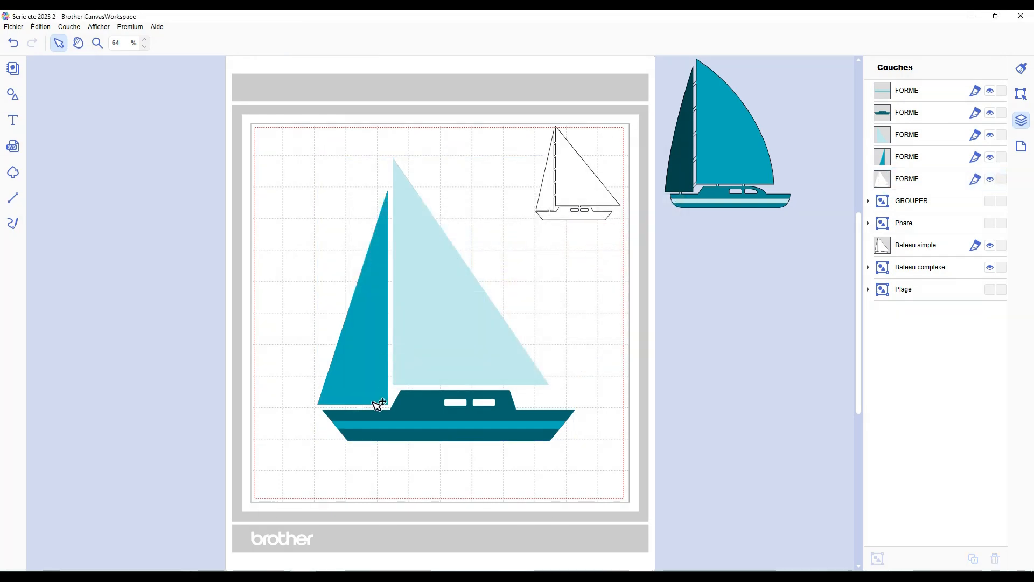
scroll(377, 409, "up", 5)
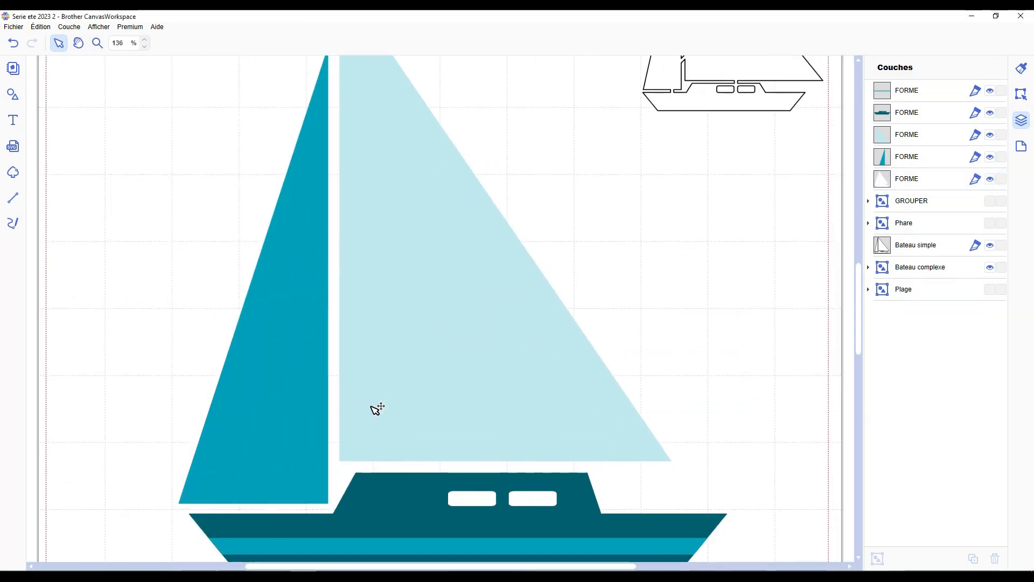
scroll(377, 409, "down", 5)
- Select all the pieces of the new boat and move them off the mat, below the complex reference boat
left_click(374, 346)
scroll(342, 312, "down", 4)
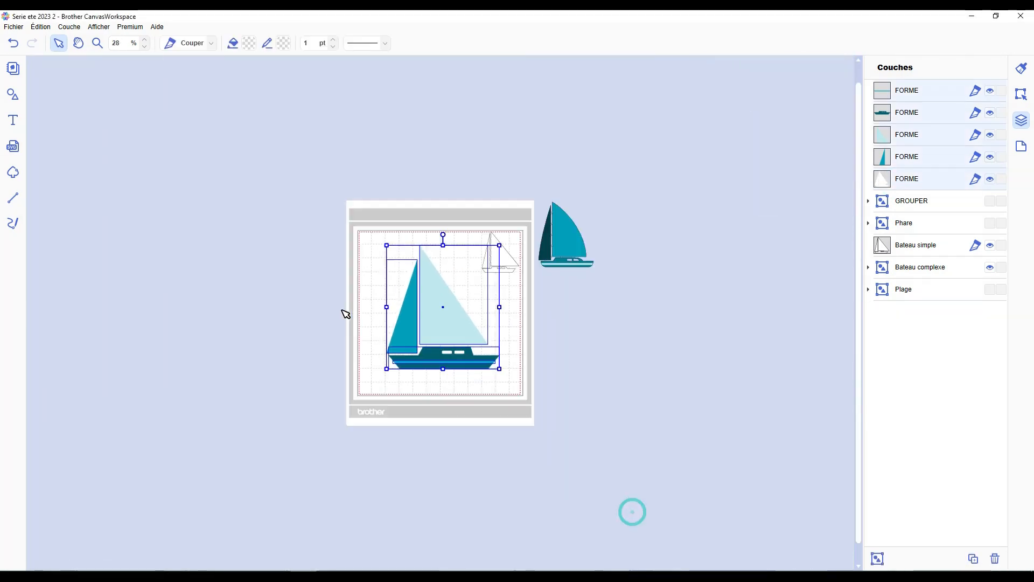
left_click_drag(461, 310, 603, 342)
left_click(663, 347)
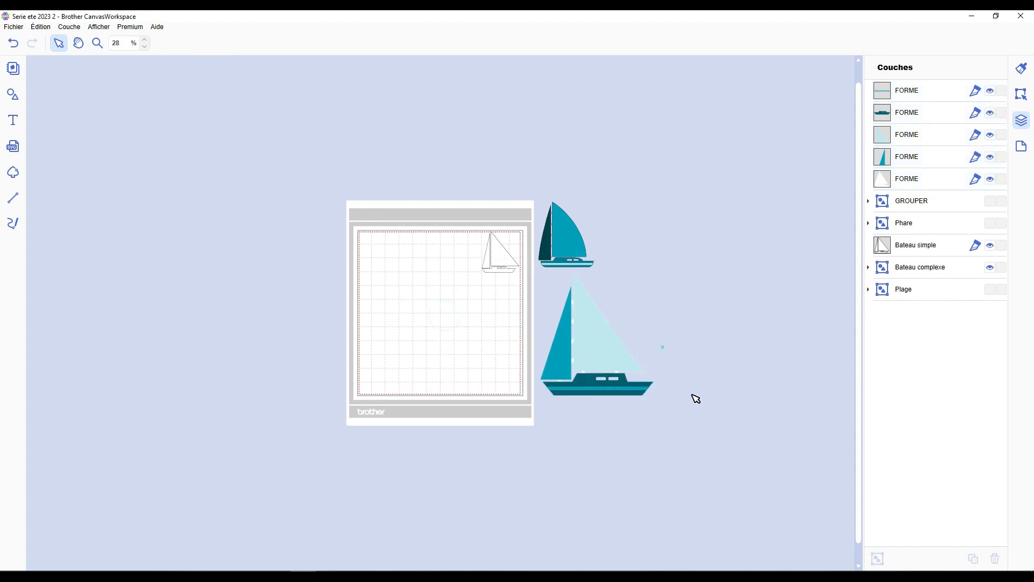
- Examine the connecting strips between sails and hull, temporarily hiding the white base to compare the boat with and without it
scroll(701, 404, "up", 4)
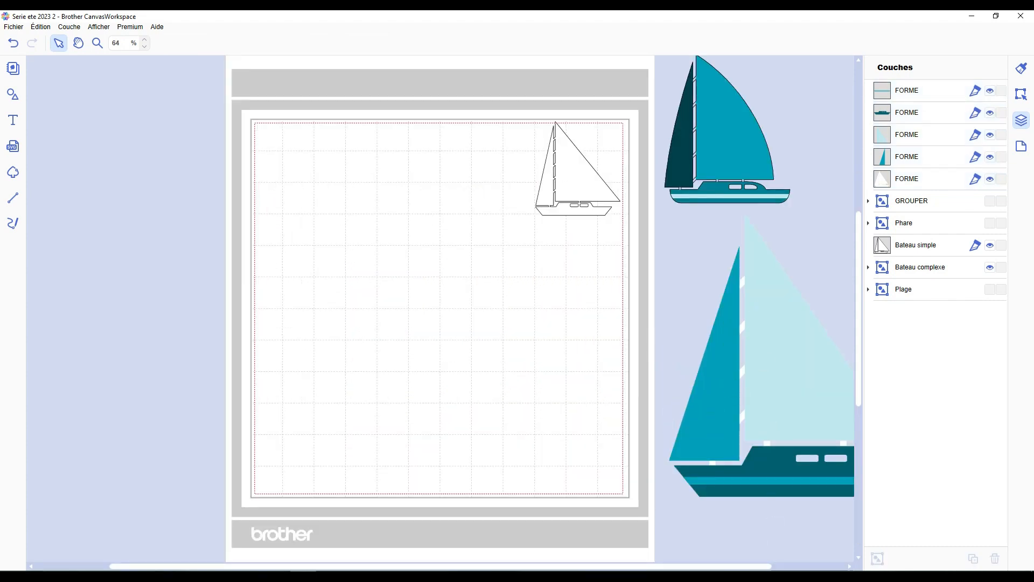
left_click_drag(581, 567, 672, 567)
scroll(739, 559, "down", 1)
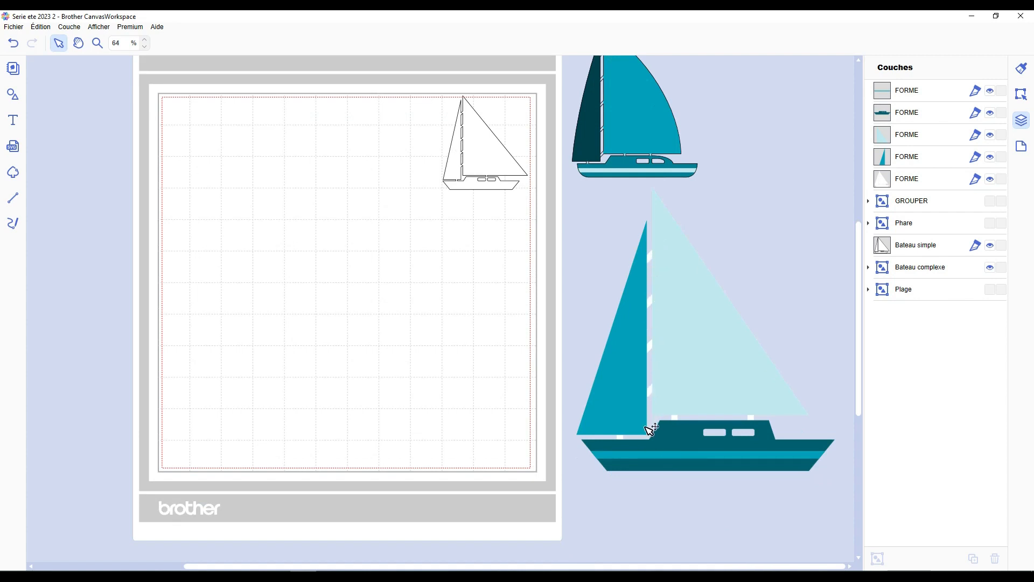
scroll(751, 440, "down", 2)
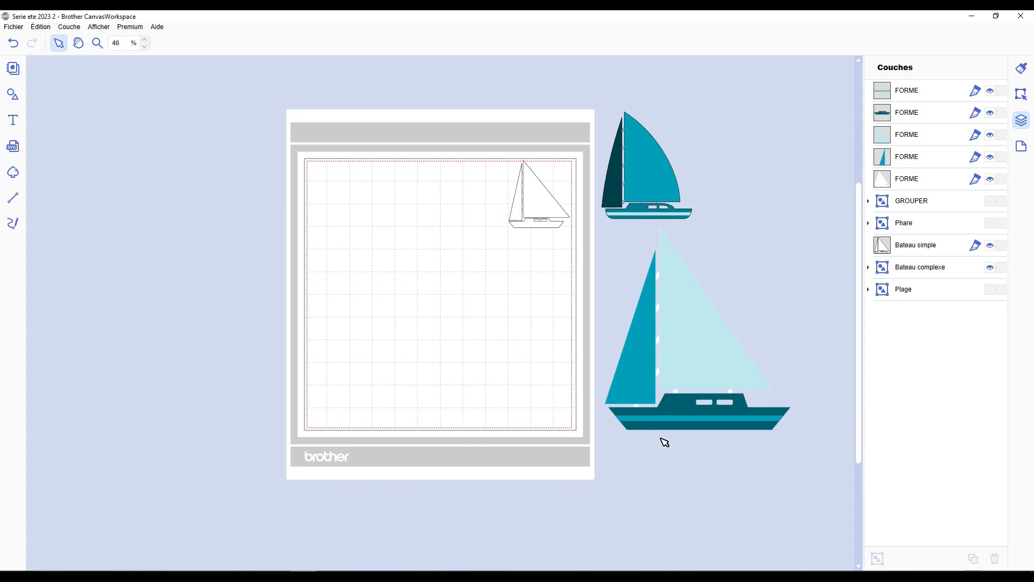
left_click_drag(809, 456, 738, 487)
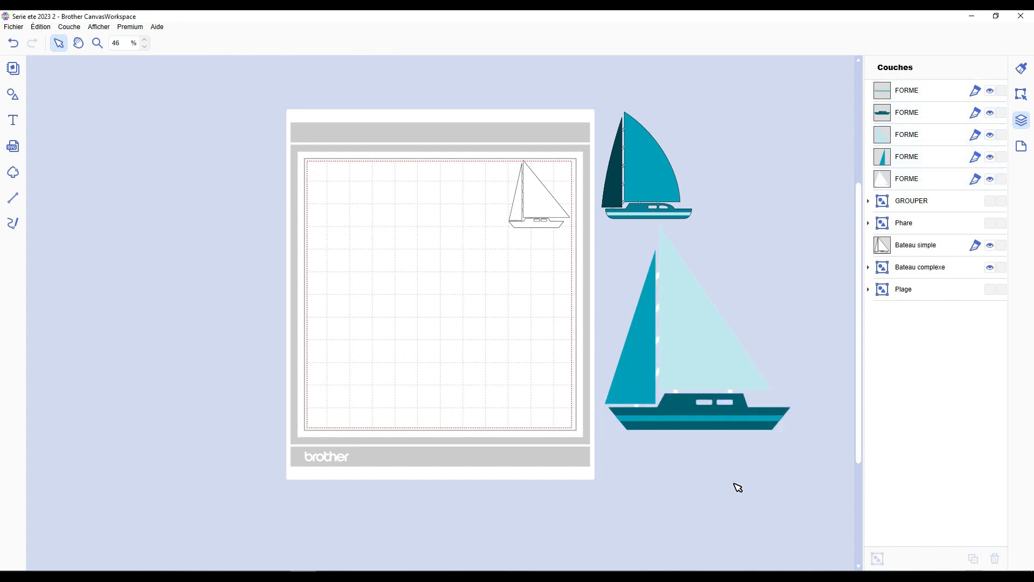
left_click(992, 179)
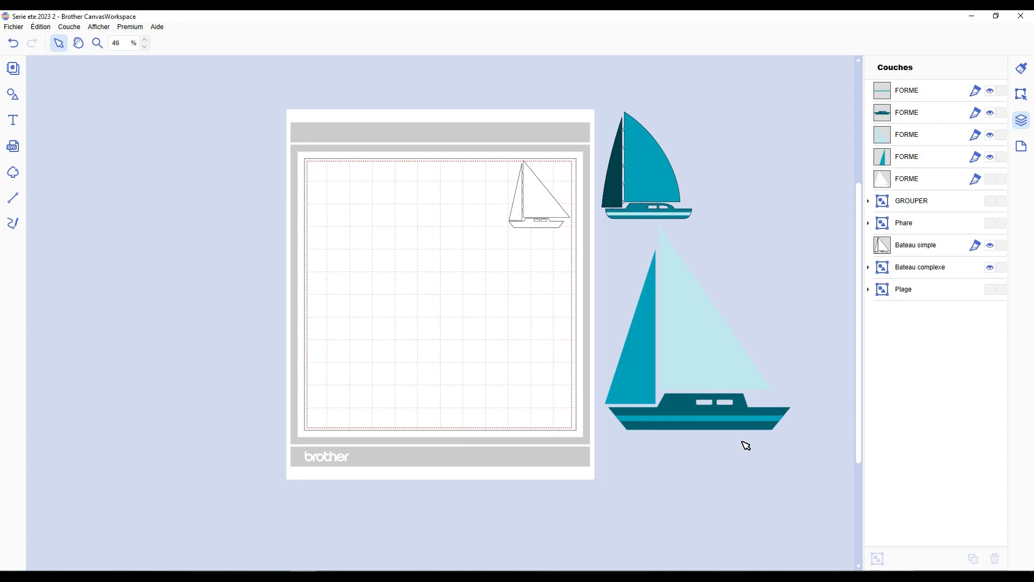
left_click_drag(783, 465, 624, 351)
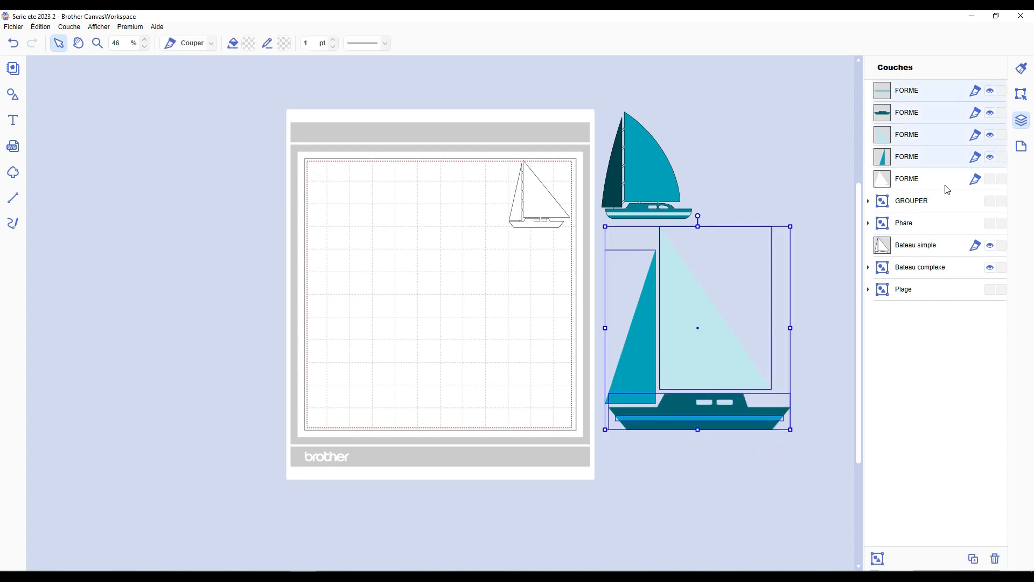
left_click(834, 377)
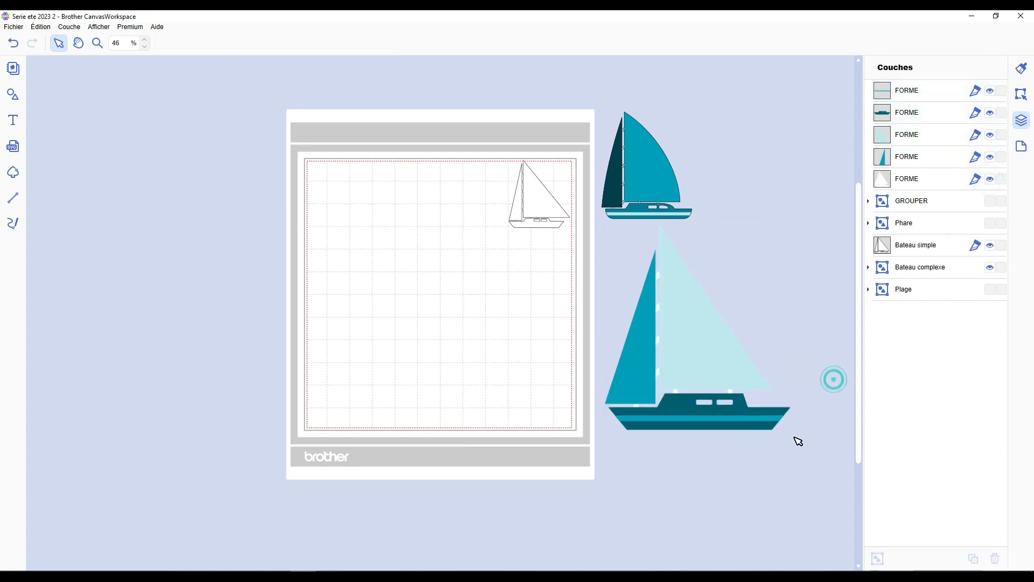
- Group the boat pieces back on the mat and hide the stripe, hull and both sails within the group
left_click_drag(800, 467, 650, 360)
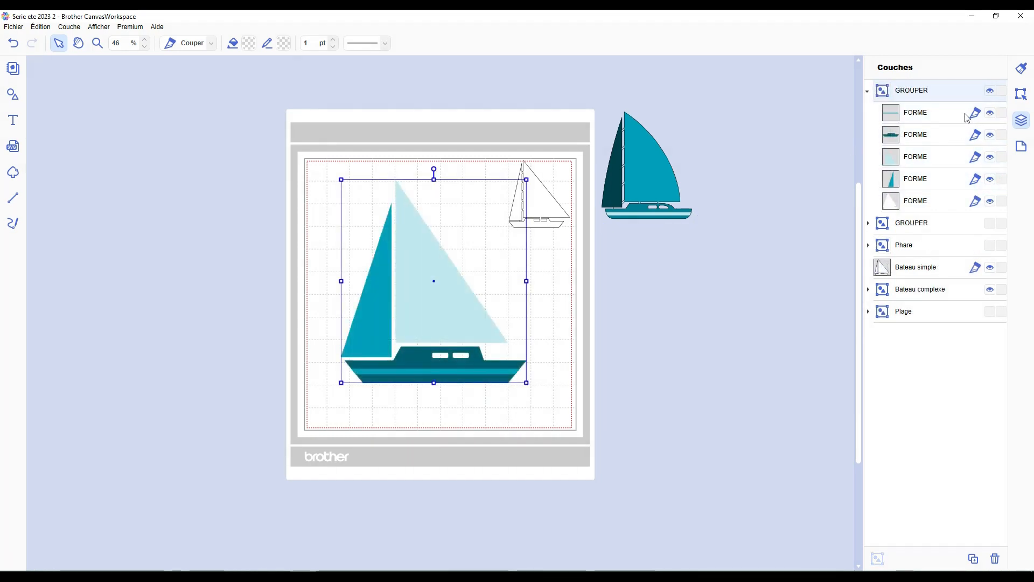
left_click(990, 112)
left_click(990, 135)
left_click(991, 157)
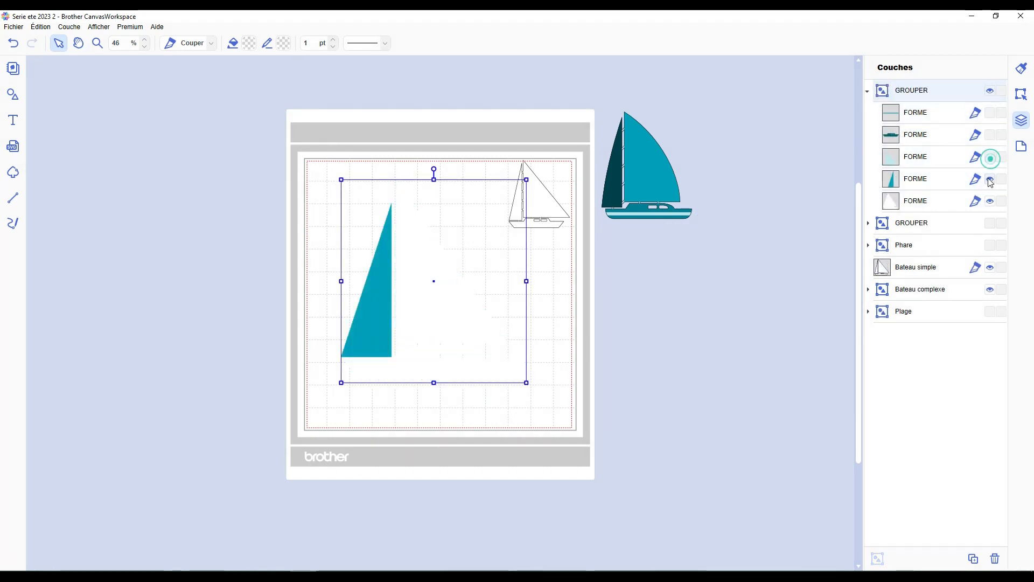
left_click(991, 179)
- Set the outline of the white base shape inside the group to black (#000000)
left_click(916, 201)
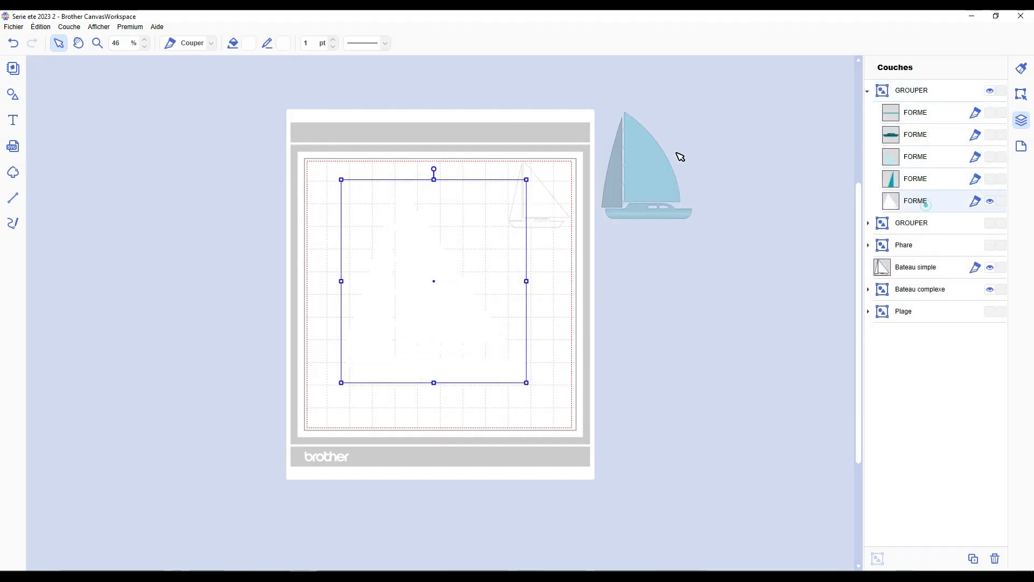
left_click(284, 43)
left_click(373, 336)
left_click(594, 362)
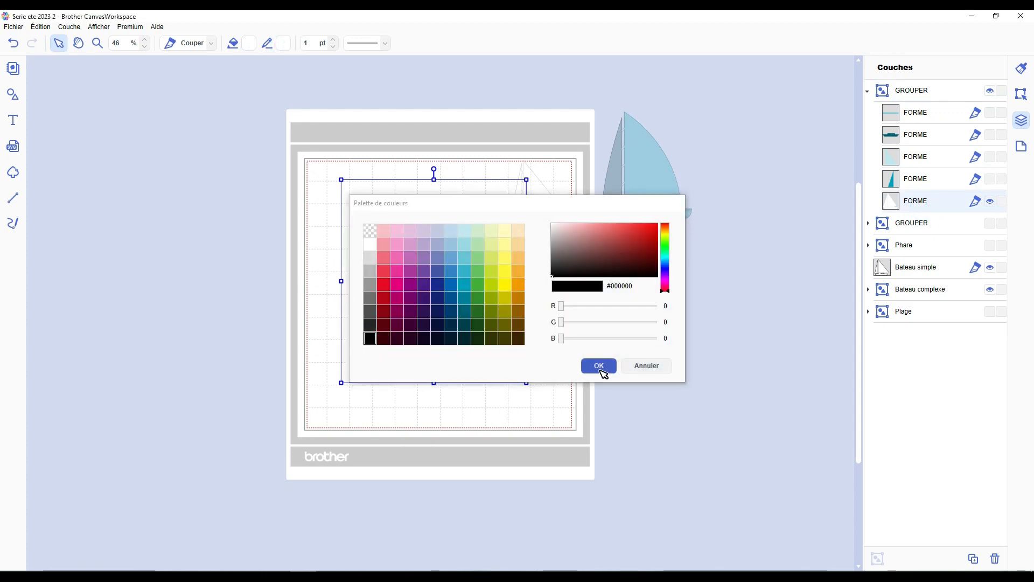
scroll(303, 487, "up", 9)
scroll(371, 467, "down", 2)
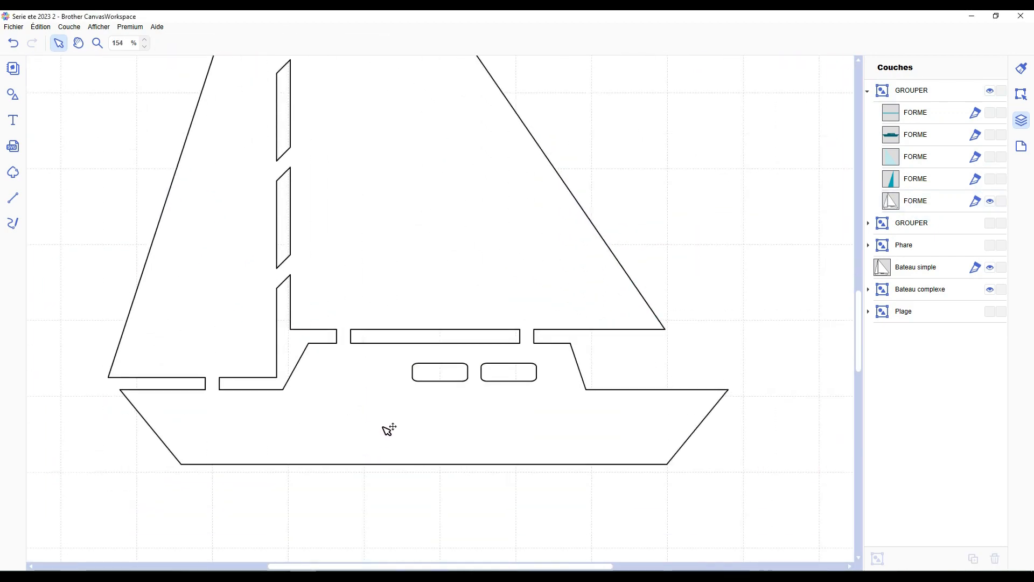
- Draw a closed polygon around the two windows of the white base shape and remove the windows from it
key("l")
left_click(392, 370)
left_click(397, 408)
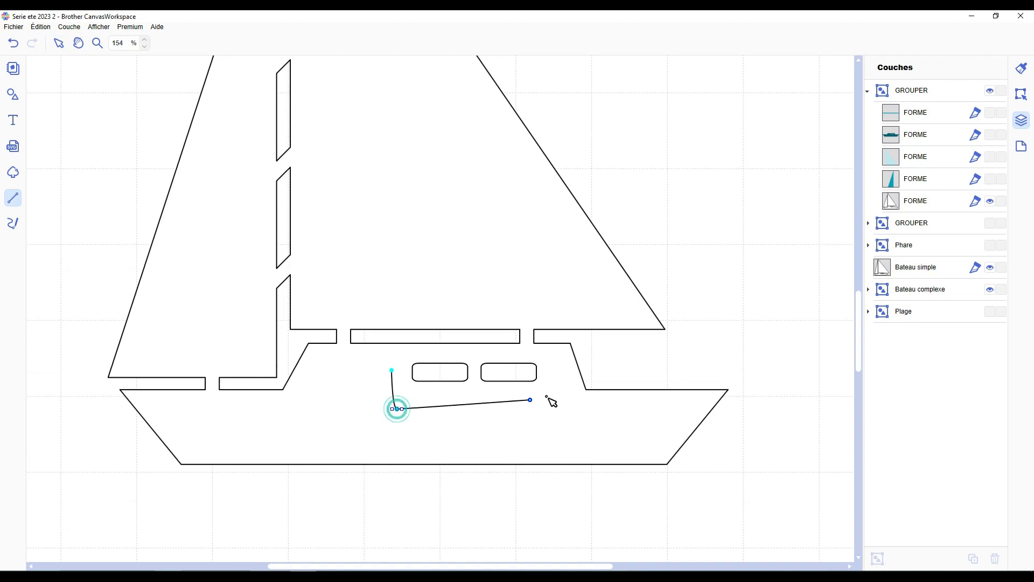
left_click(550, 395)
left_click(545, 351)
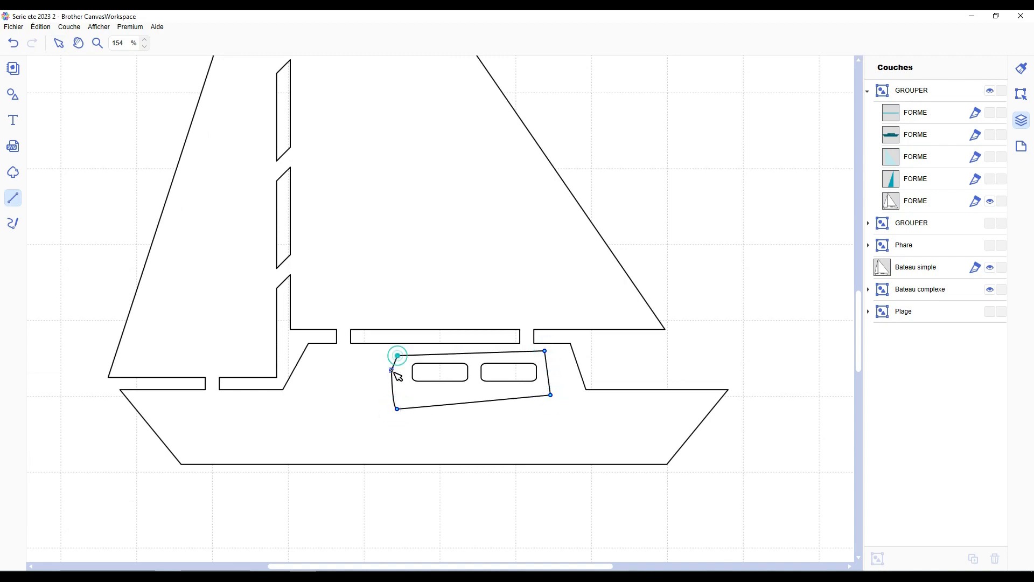
left_click(391, 371)
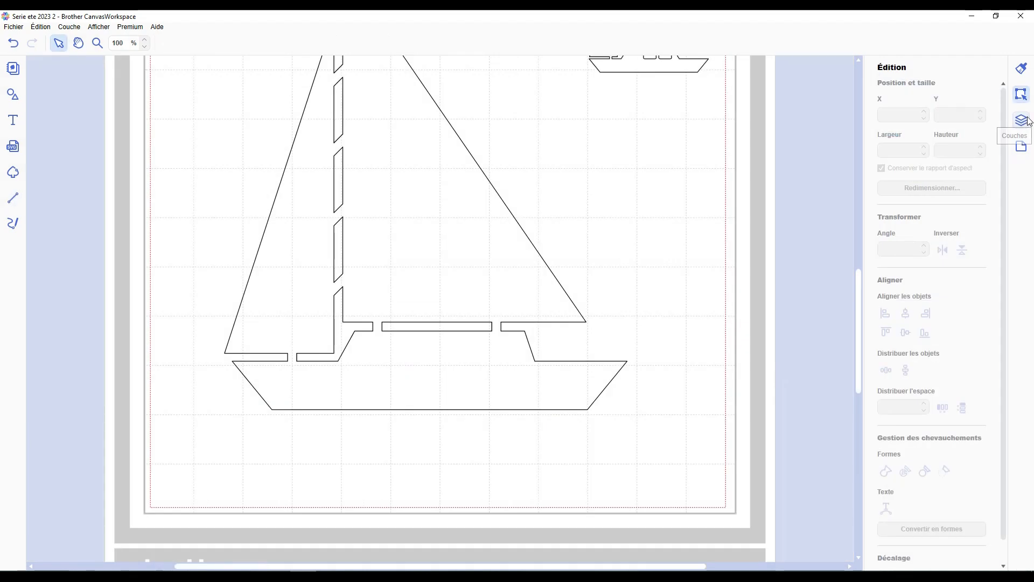
left_click(1028, 118)
left_click(1017, 92)
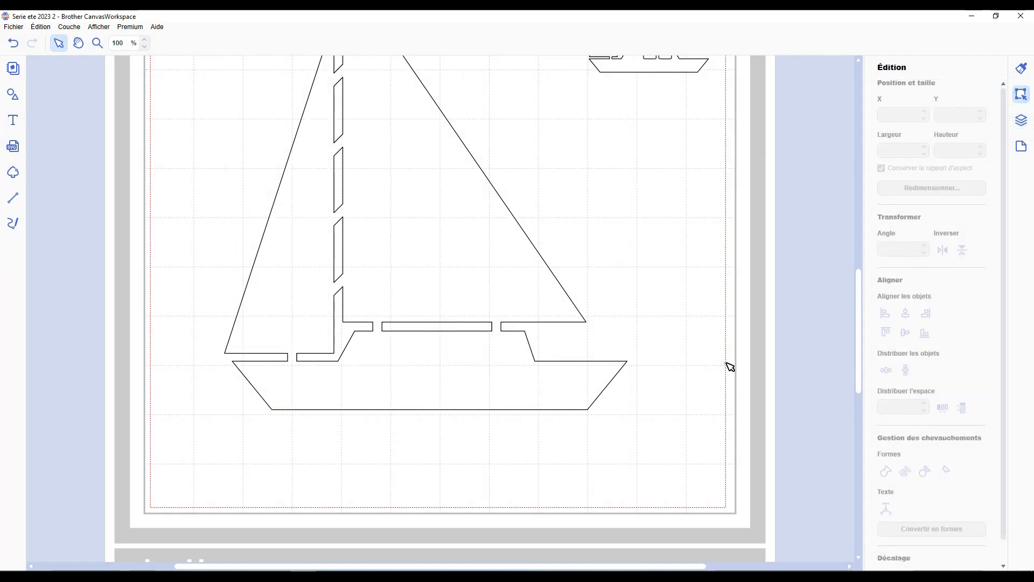
- Move the windowless base shape back into the boat group as its lowest layer
left_click(724, 362)
left_click(1022, 120)
left_click_drag(896, 89, 899, 212)
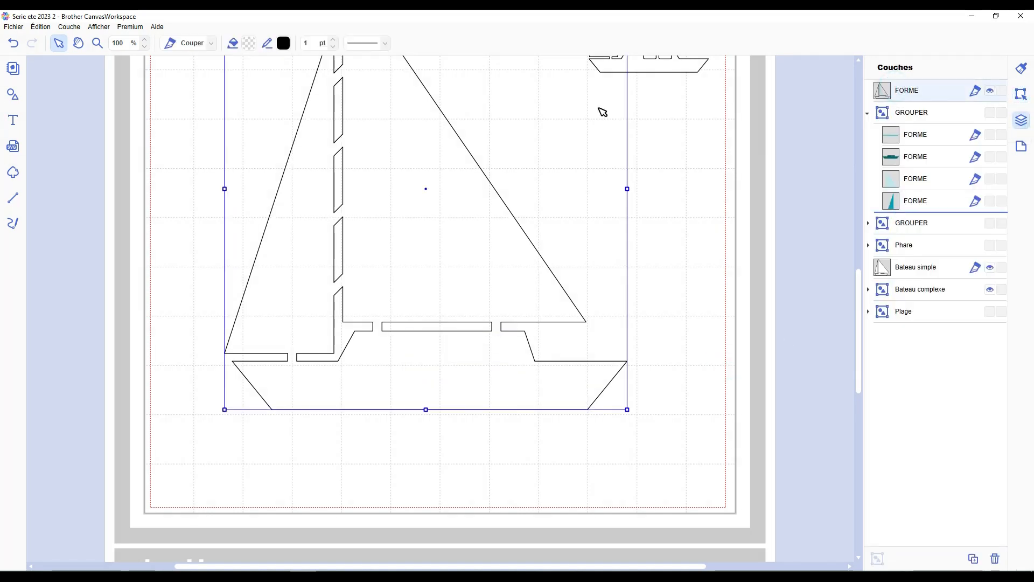
- Set both the fill and the outline of the base shape to white (#FFFFFF)
left_click(248, 43)
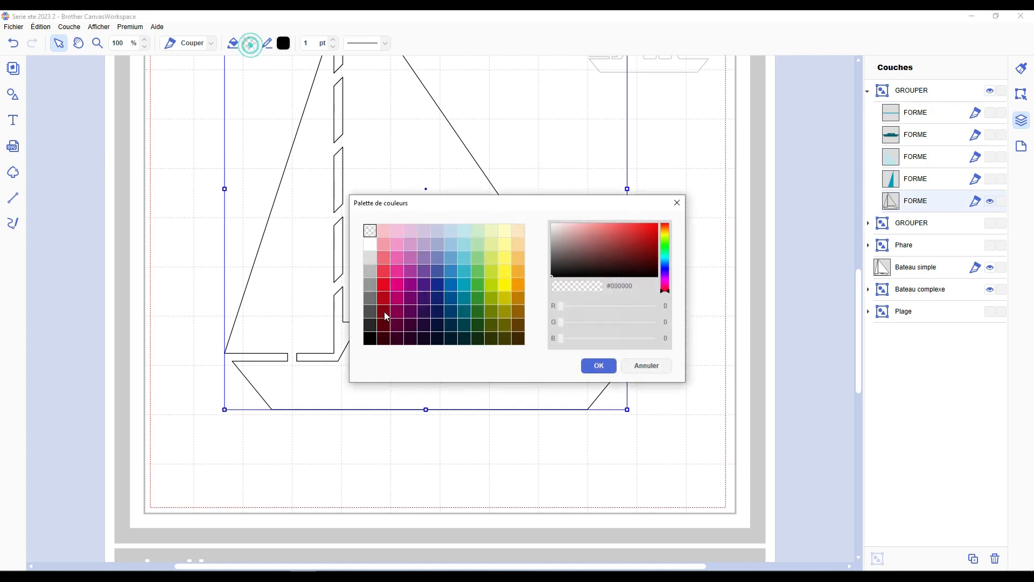
left_click(376, 245)
left_click(606, 365)
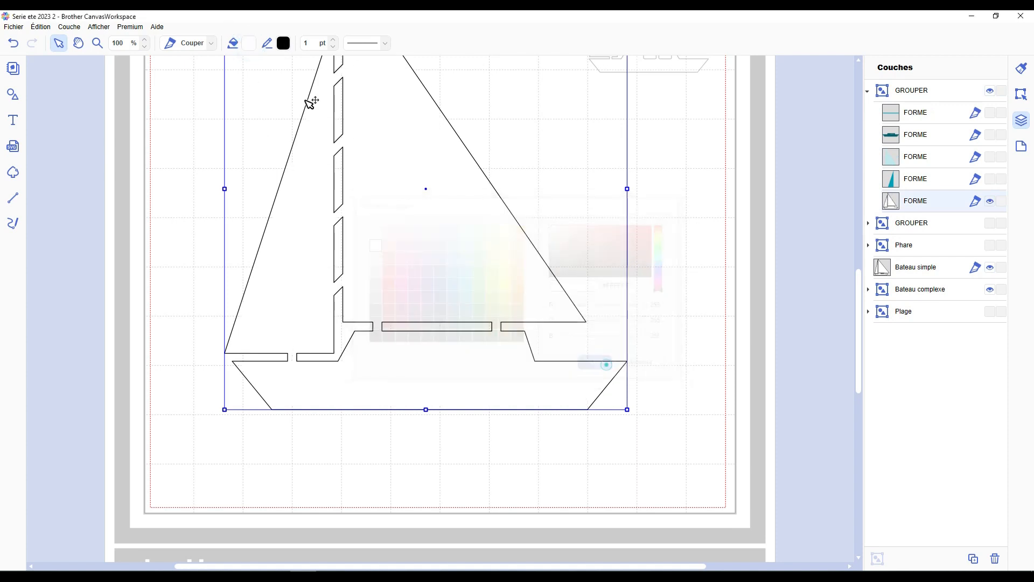
left_click(283, 43)
left_click(370, 244)
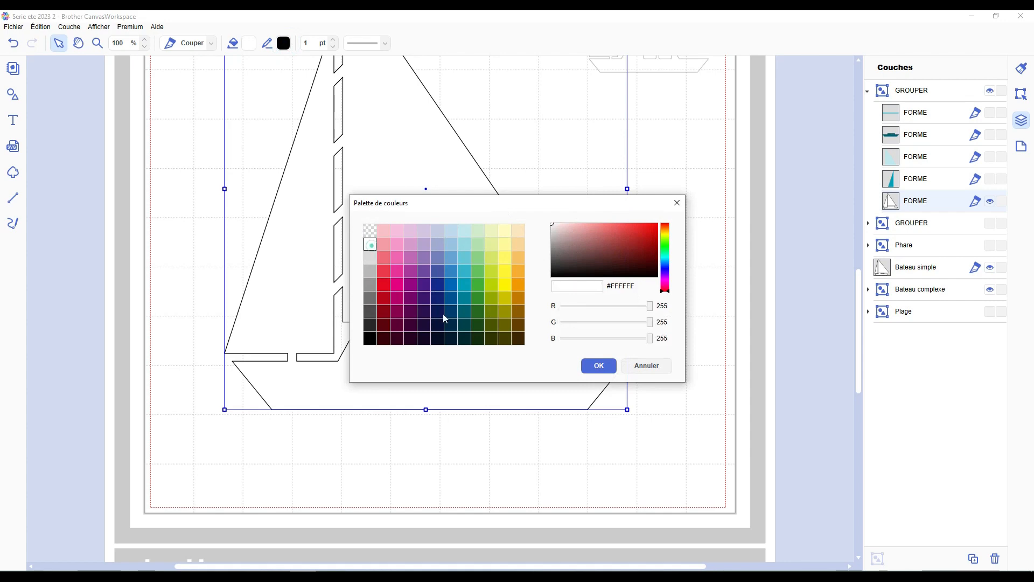
left_click(595, 368)
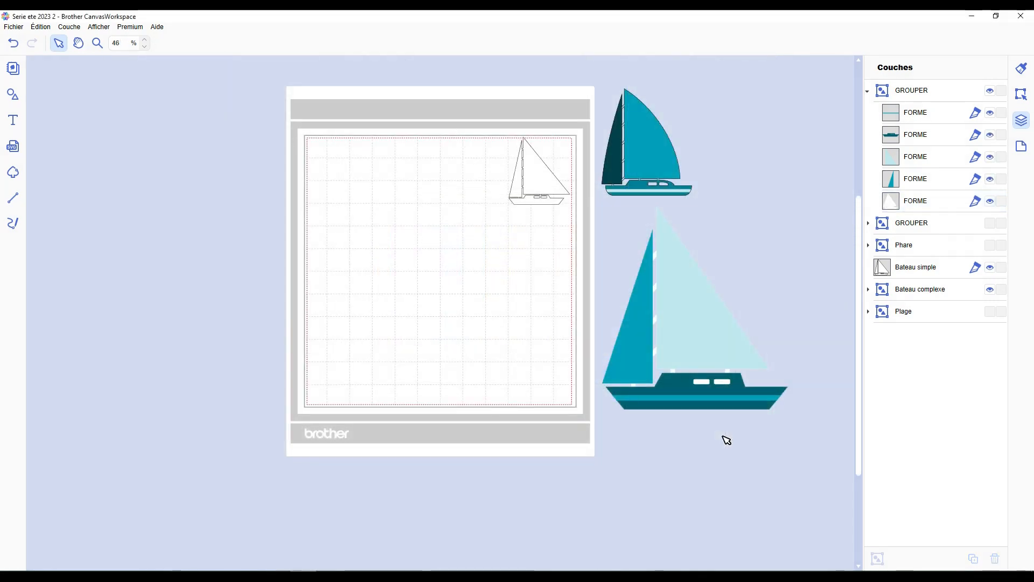
- Duplicate the finished boat group and place the copy in the middle of the mat
left_click(704, 311)
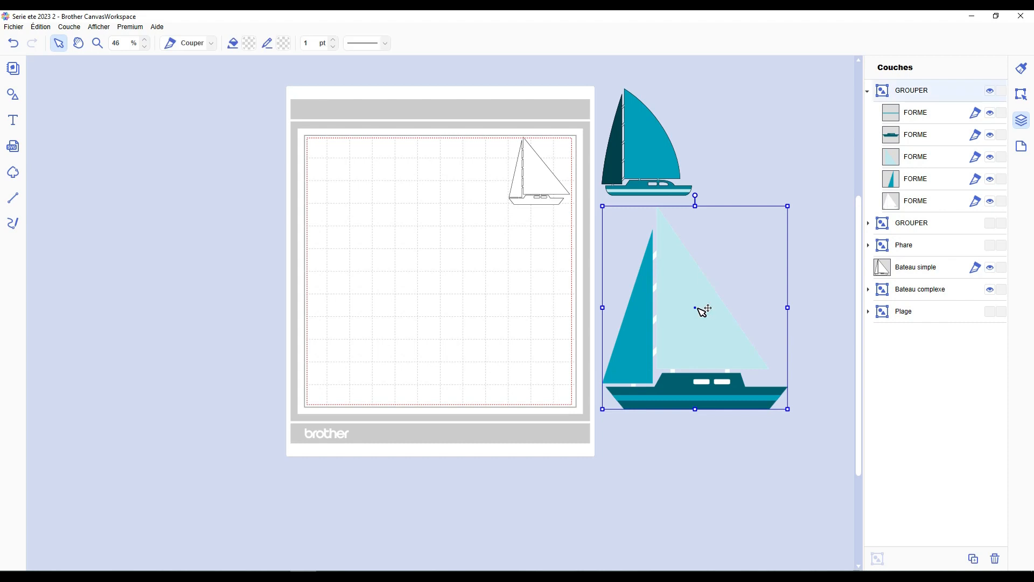
key("ctrl+c")
key("ctrl+v")
left_click_drag(701, 321, 440, 280)
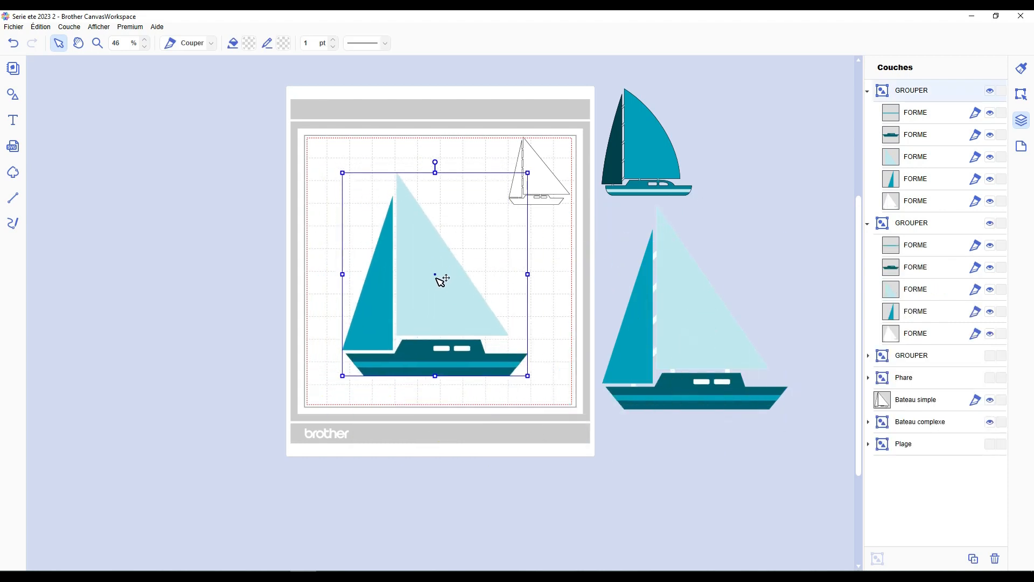
- Set the outline of the whole boat copy on the mat to black
left_click(284, 43)
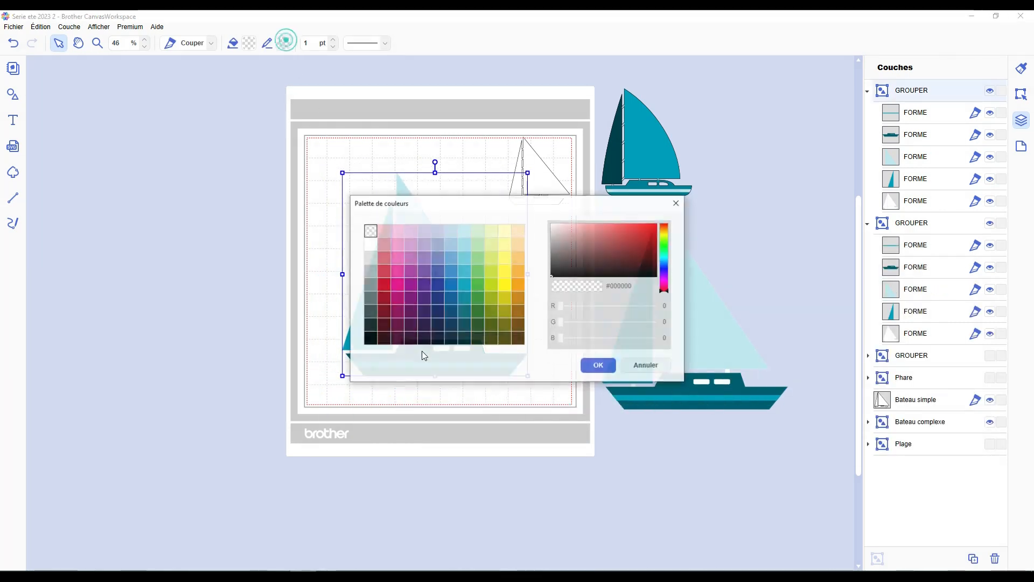
left_click(370, 337)
left_click(596, 365)
left_click(560, 288)
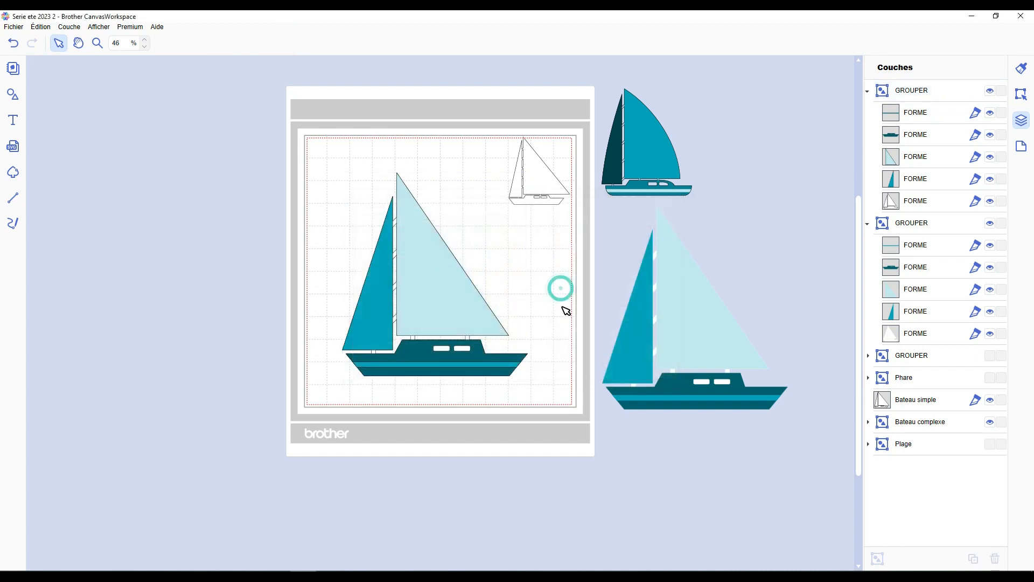
- Ungroup the boat copy on the mat and delete its base shape and hull stripe
mouse_move(714, 323)
left_mouse_down()
mouse_move(721, 311)
mouse_move(719, 328)
left_mouse_up()
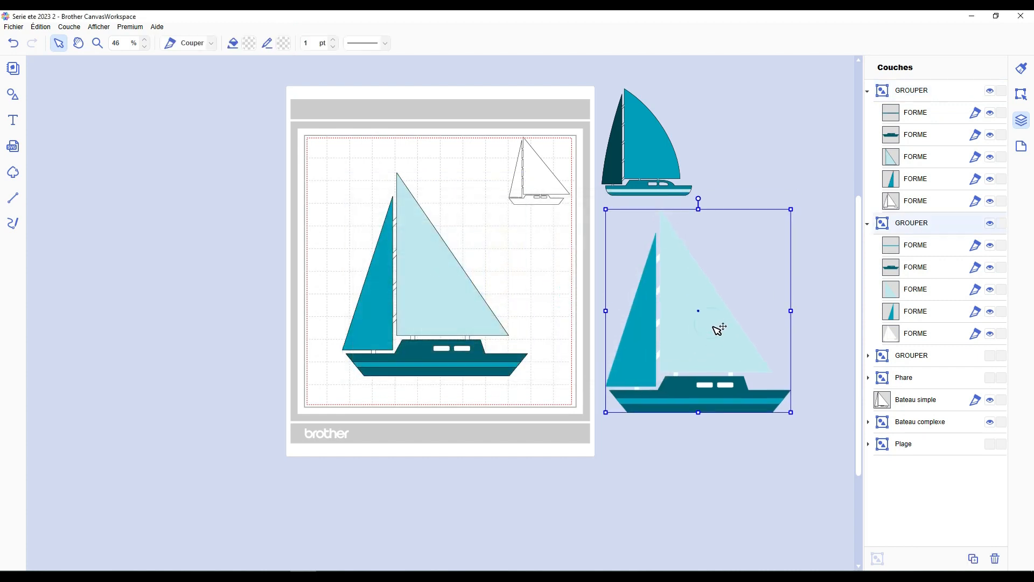
scroll(361, 341, "up", 2)
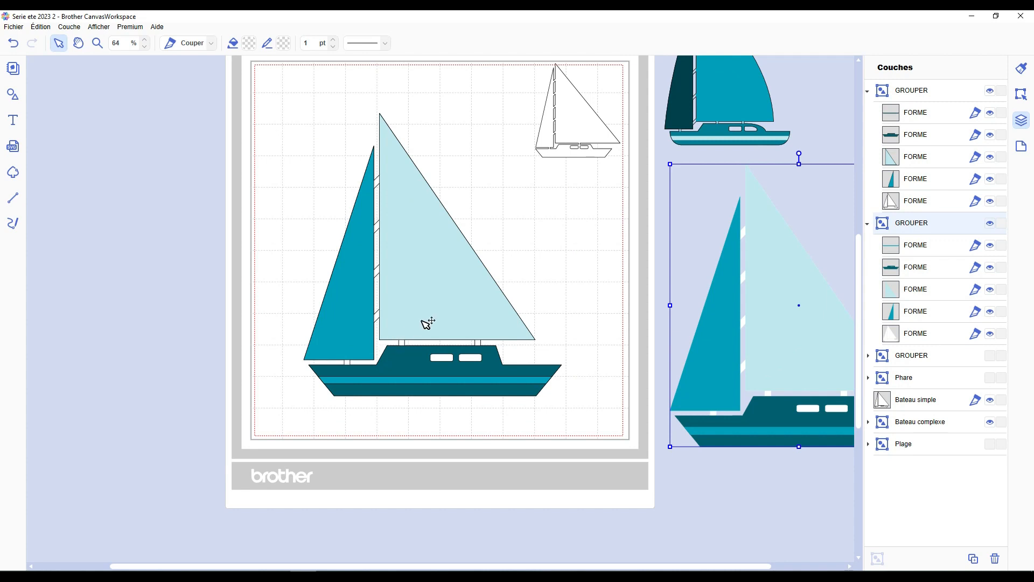
left_click_drag(437, 313, 445, 298)
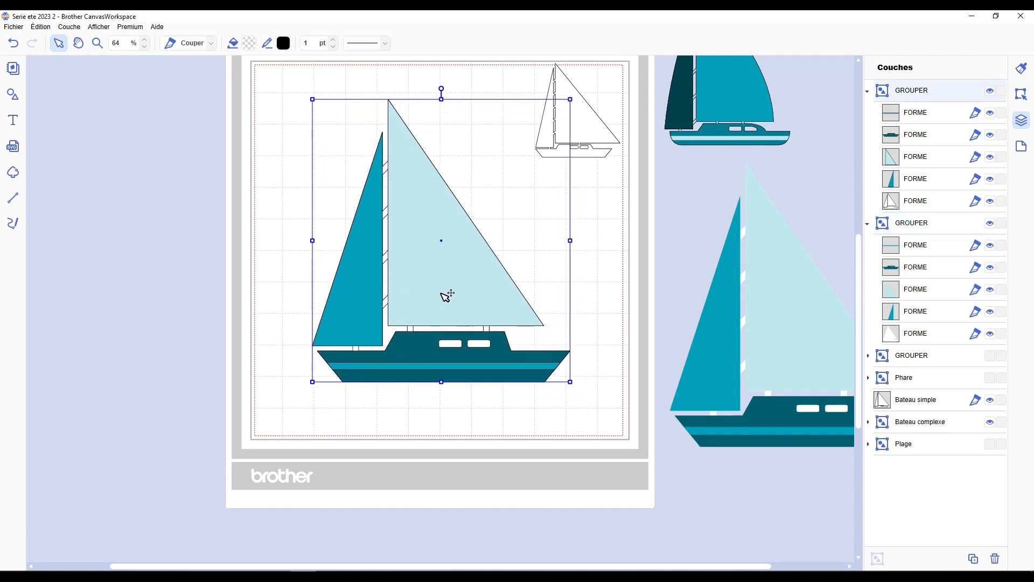
key("ctrl+shift+g")
left_click(640, 286)
left_click(906, 187)
key("Delete")
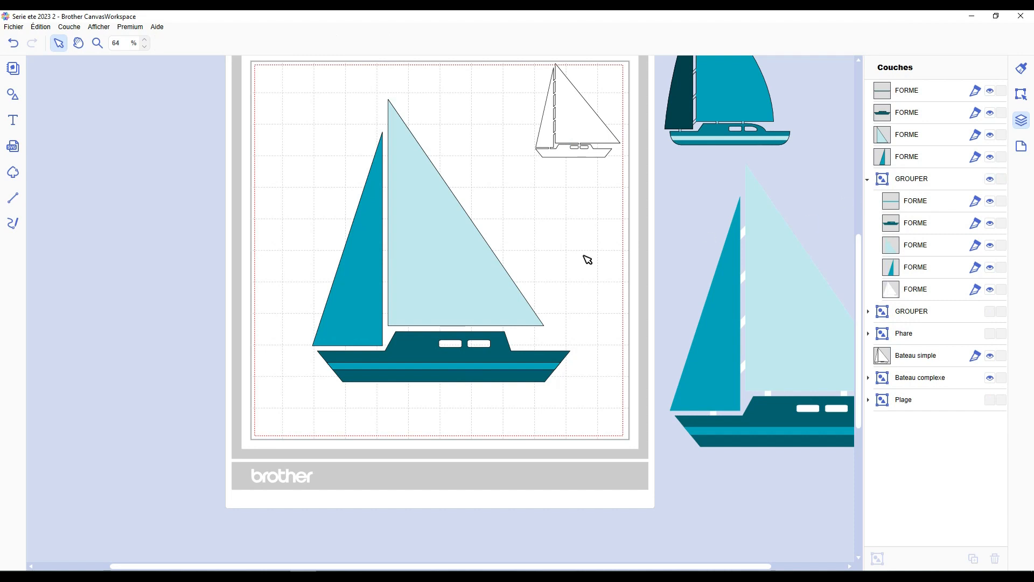
scroll(440, 396, "up", 1)
left_click_drag(501, 419, 481, 475)
key("Delete")
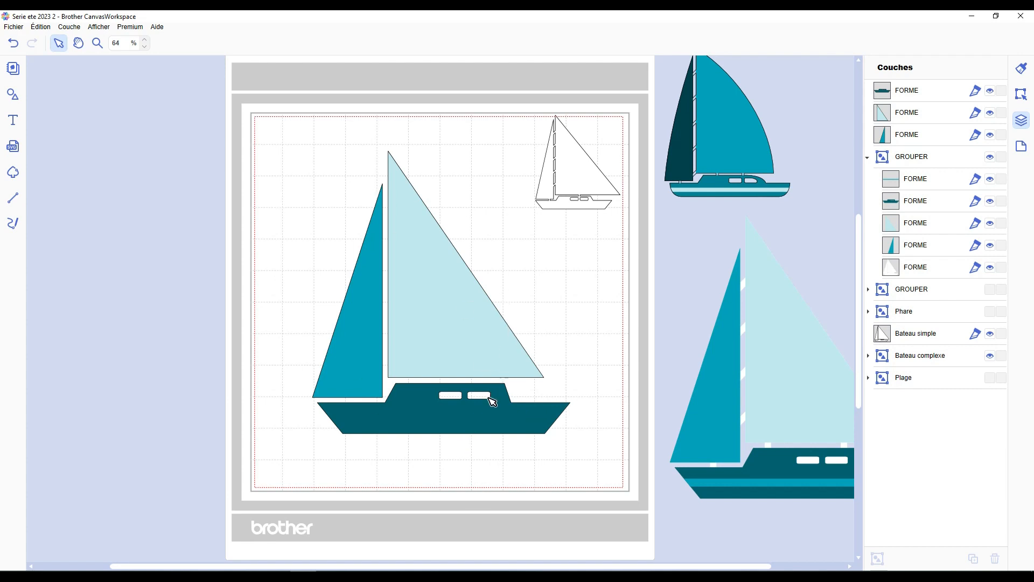
- Draw a closed polygon around the two hull windows and select it with the hull to remove the windows
key("l")
left_click(432, 390)
left_click(434, 407)
left_click(497, 405)
left_click(497, 388)
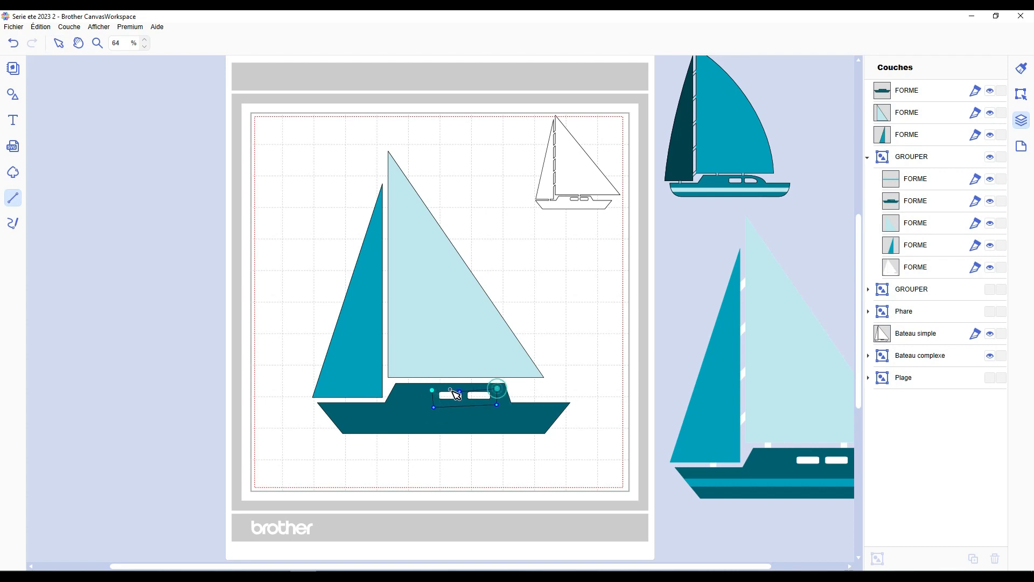
left_click(435, 389)
left_click_drag(515, 474, 474, 401)
left_click(1024, 100)
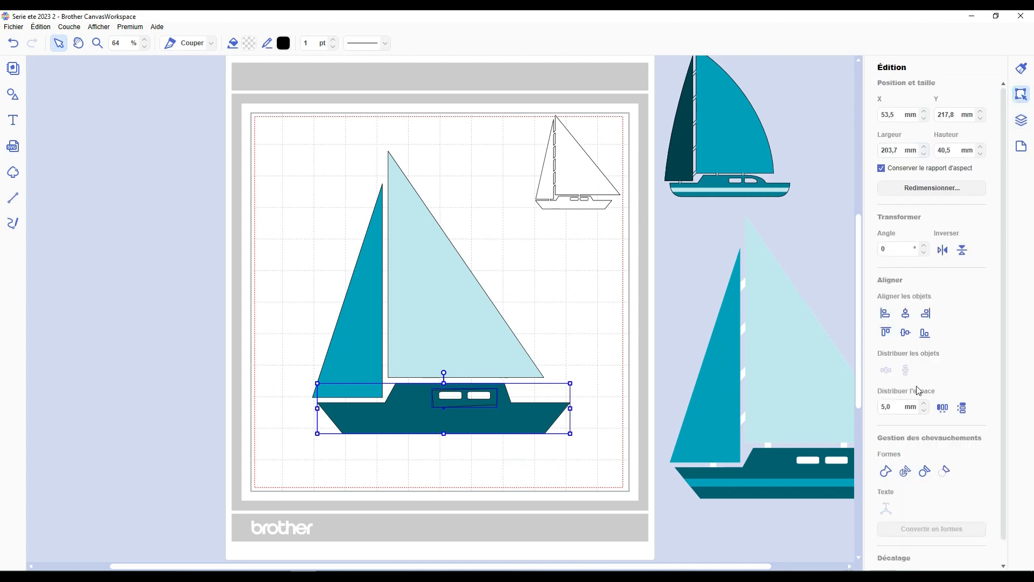
- Remove the fill colour from the small sail of the boat copy, leaving only its black outline
left_click(364, 278)
left_click(249, 43)
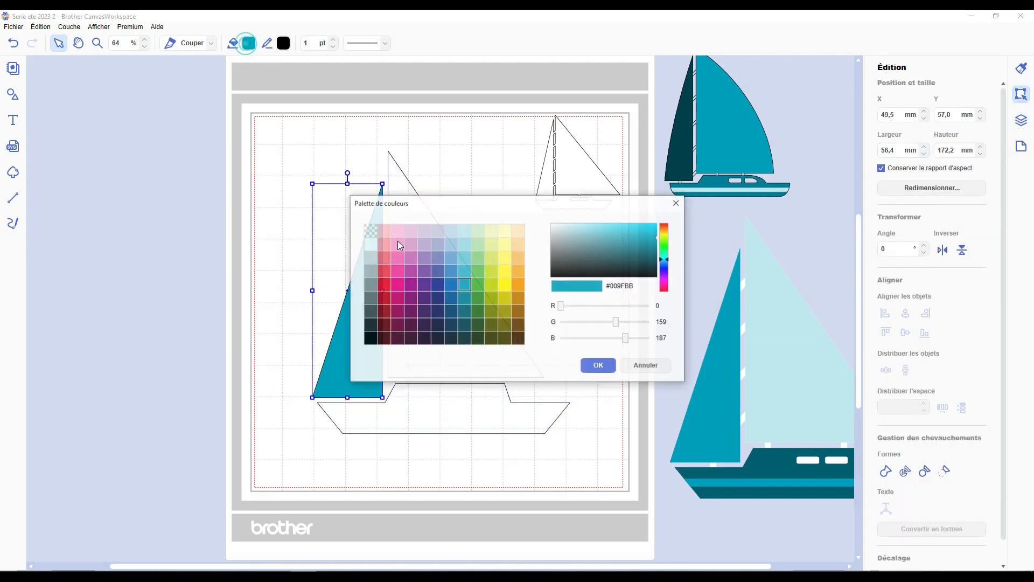
left_click(370, 235)
left_click(598, 366)
left_click(577, 331)
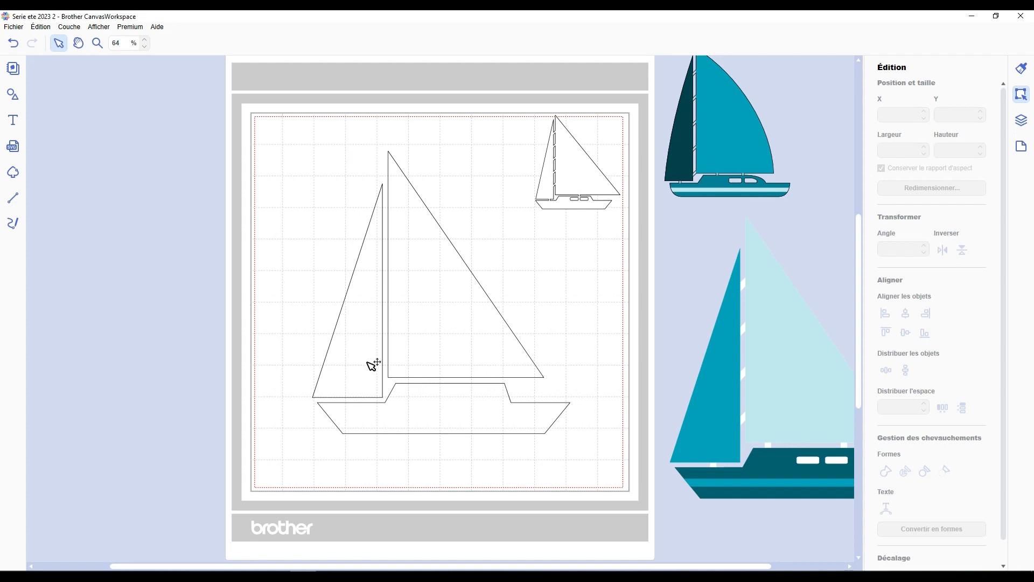
- Convert the large sail's slanted edge to a curve and bulge it outward with its control handles
left_click(462, 312)
scroll(467, 277, "up", 1)
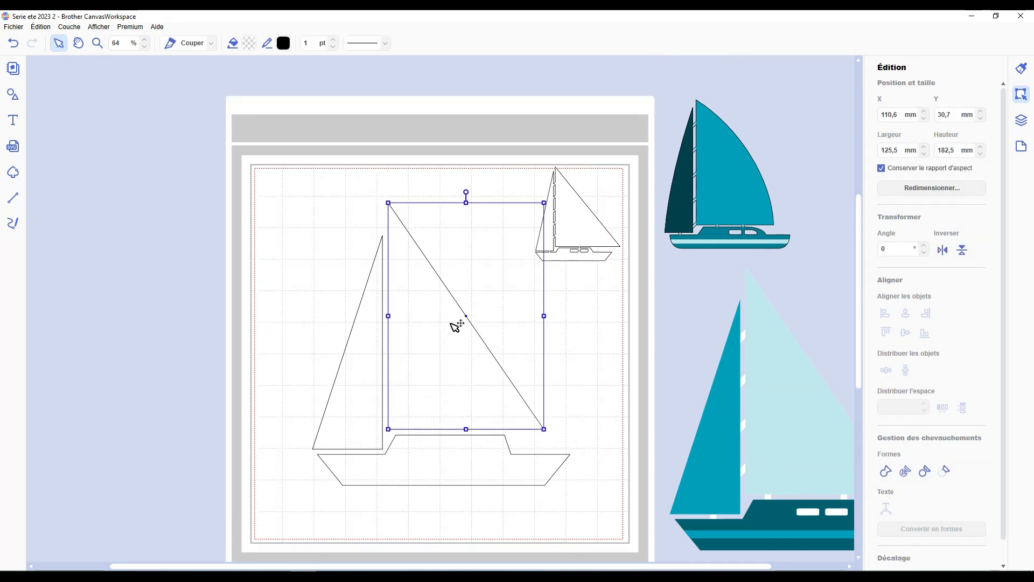
double_click(452, 324)
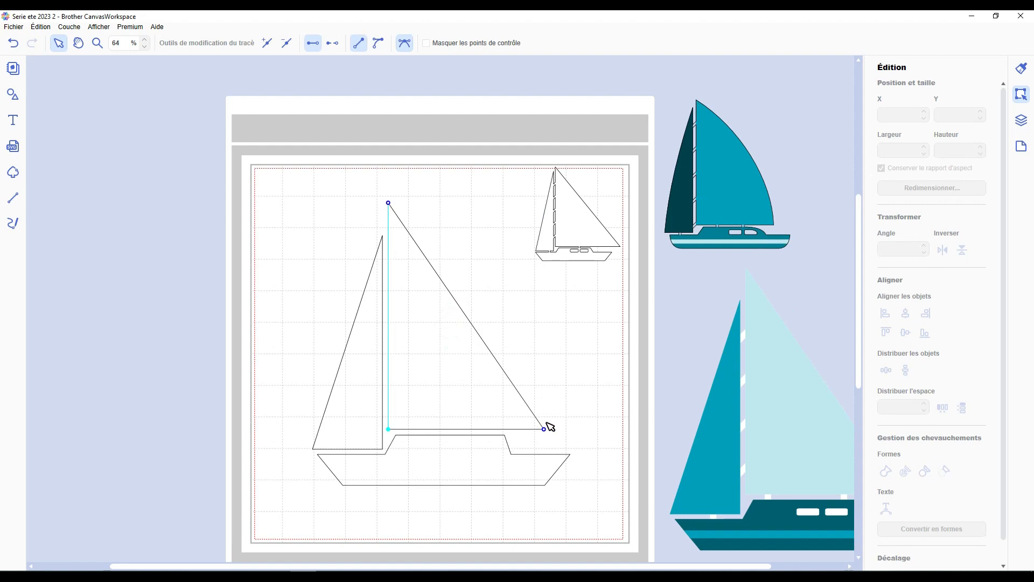
left_click(545, 429)
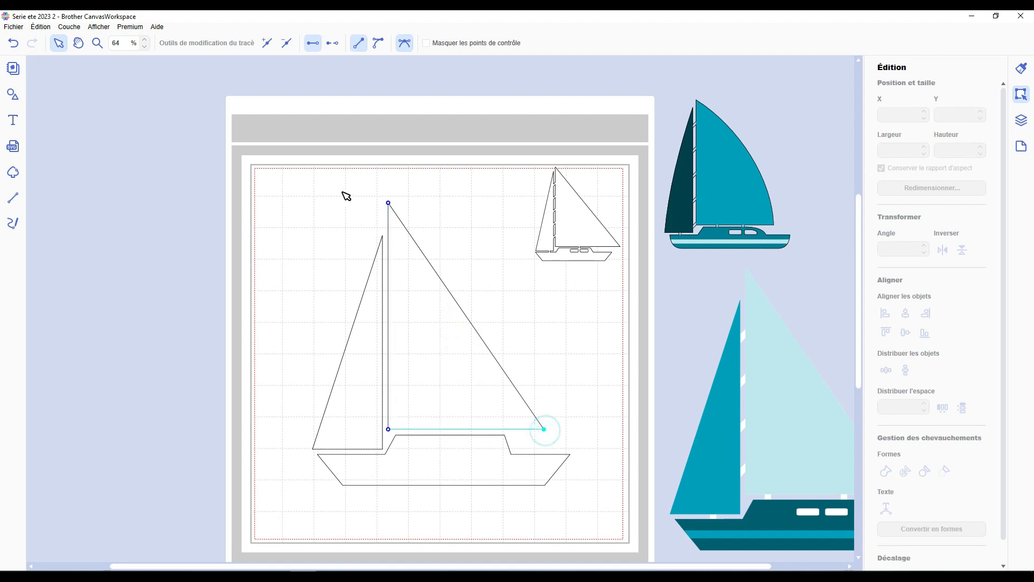
left_click(389, 203)
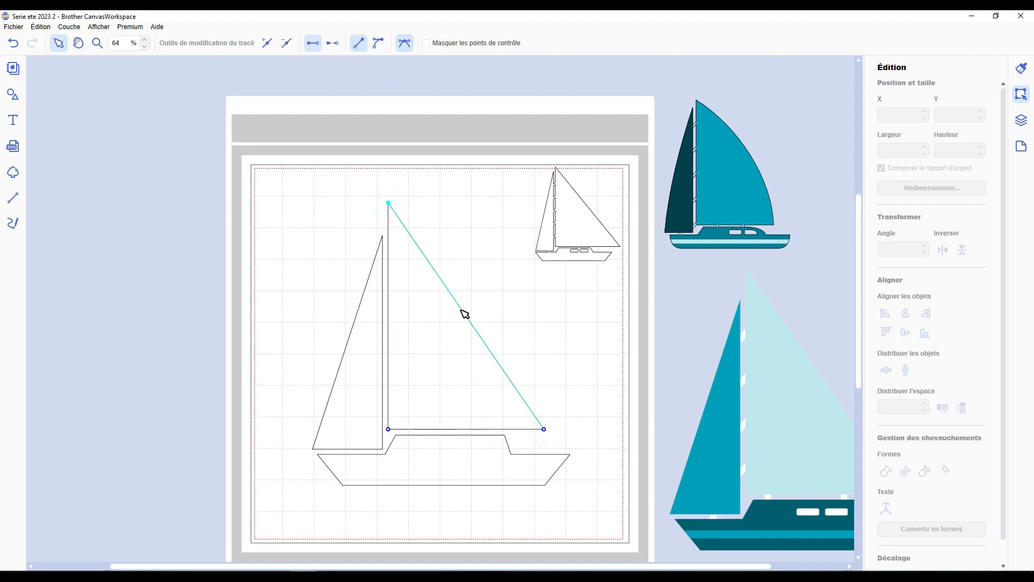
left_click(380, 44)
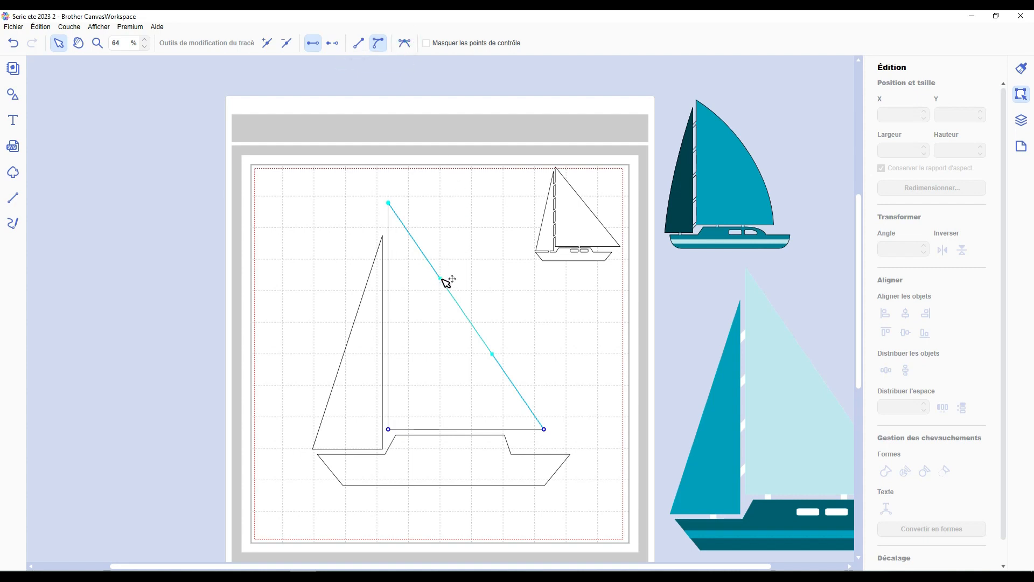
left_click_drag(441, 279, 494, 218)
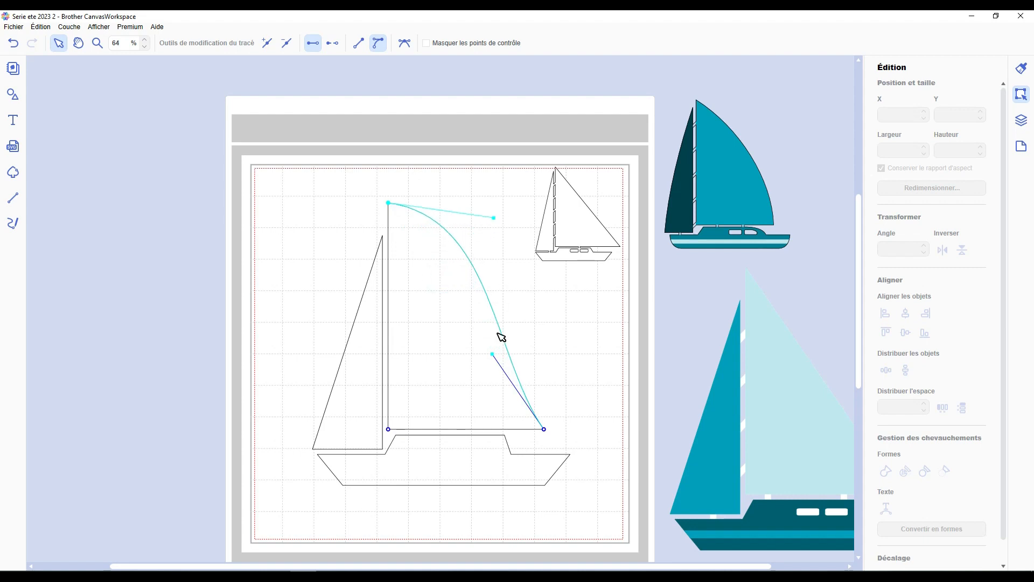
left_click_drag(495, 353, 545, 351)
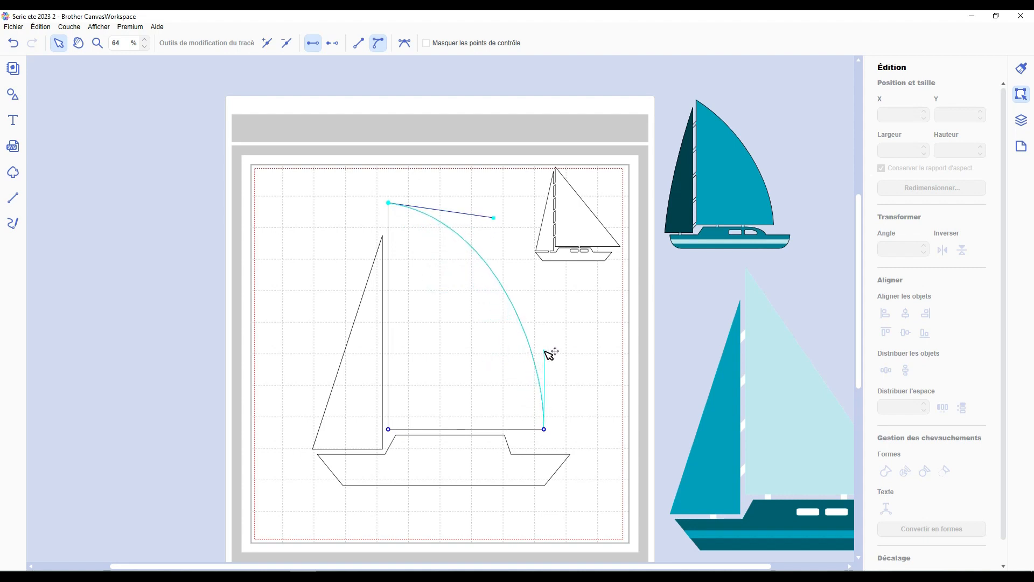
left_click(600, 356)
- Convert the small sail's slanted edge to a curve and bow it slightly outward with its control handles
left_click(343, 399)
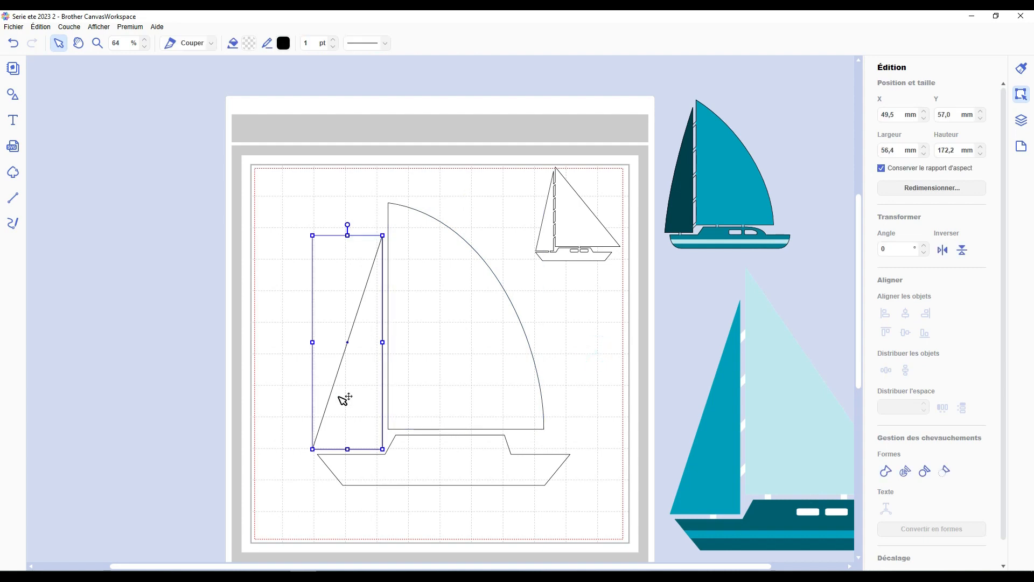
double_click(343, 398)
left_click(382, 236)
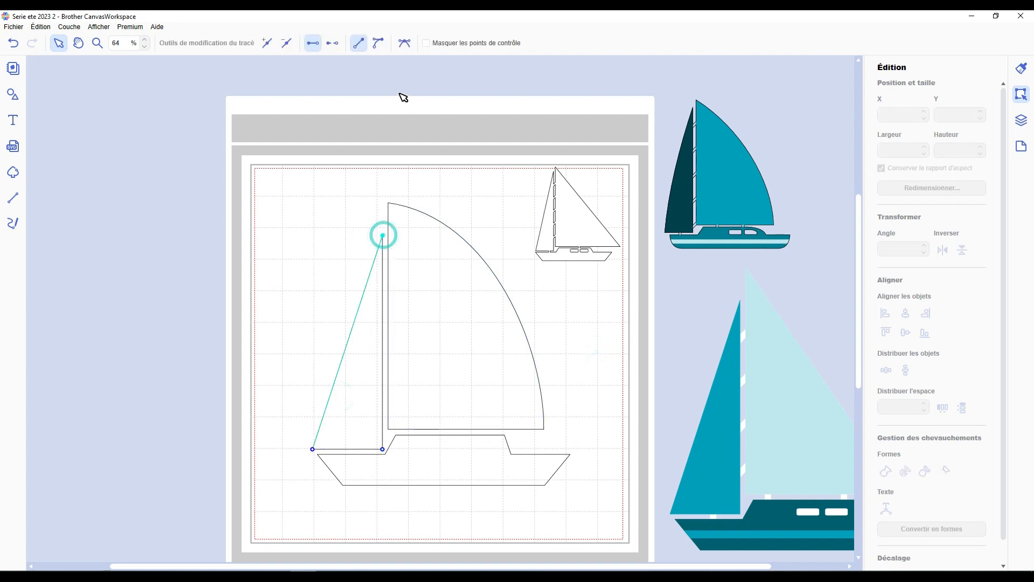
left_click(378, 42)
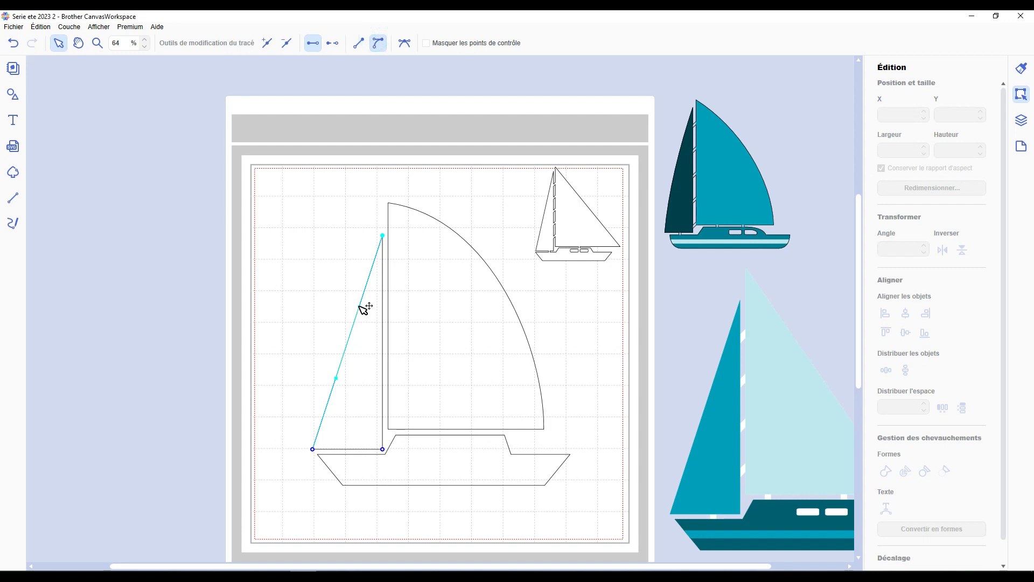
left_click_drag(359, 306, 344, 293)
left_click(335, 379)
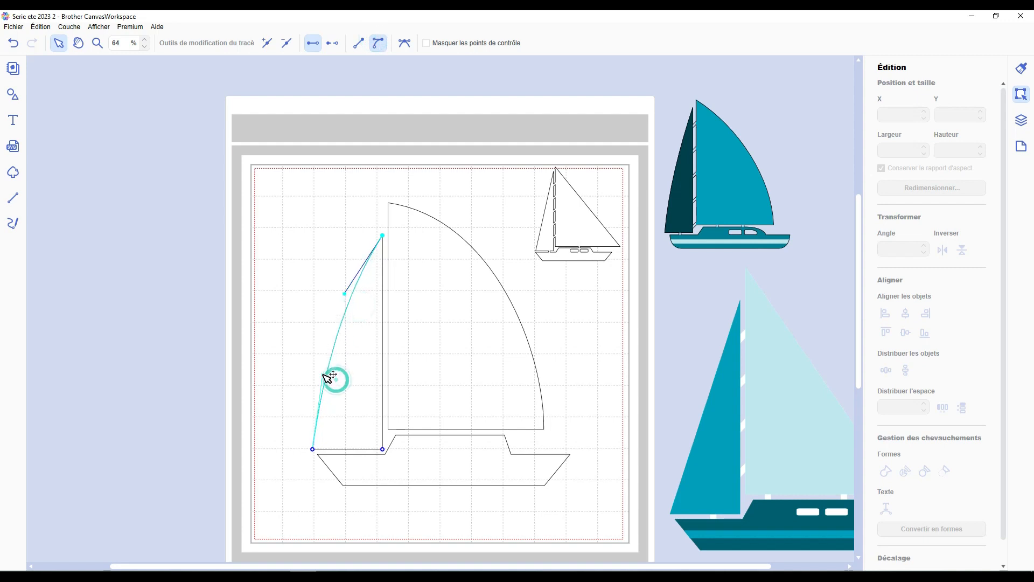
left_click_drag(323, 374, 319, 374)
left_click(276, 331)
left_click(269, 326)
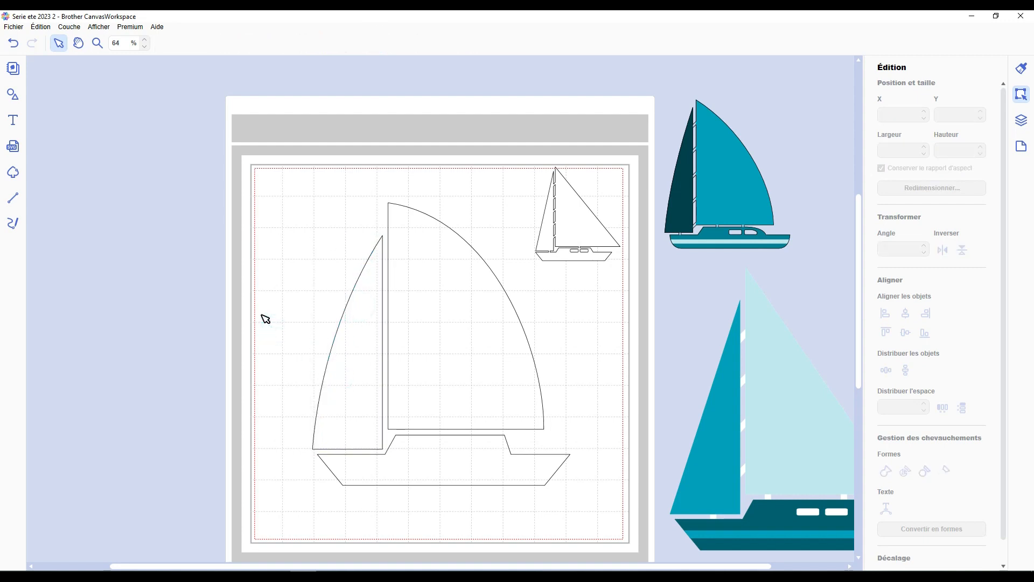
- Convert both slanted ends of the hull to curves and bulge them outward with their control handles
scroll(262, 315, "down", 4)
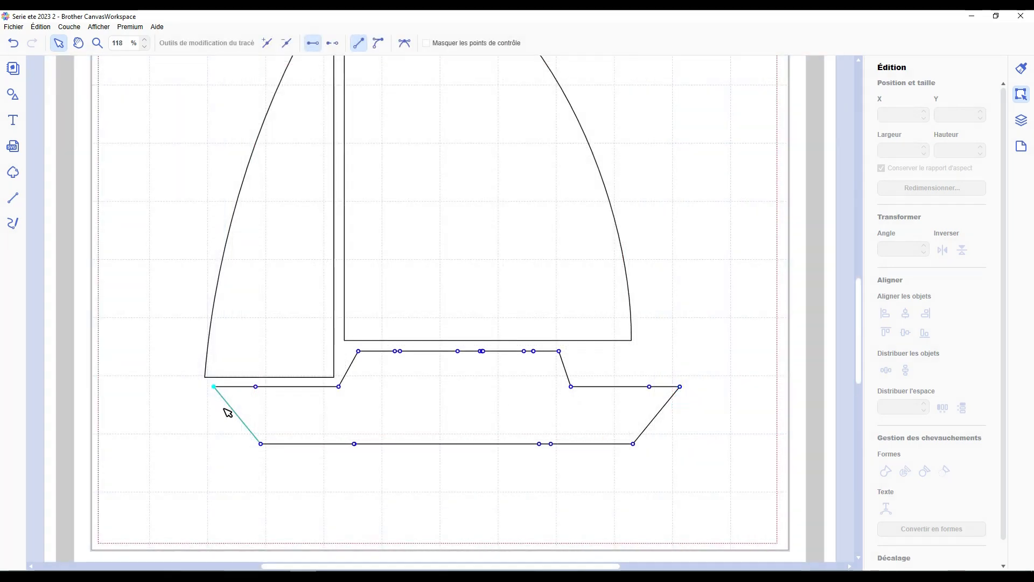
left_click(378, 44)
left_click(680, 386)
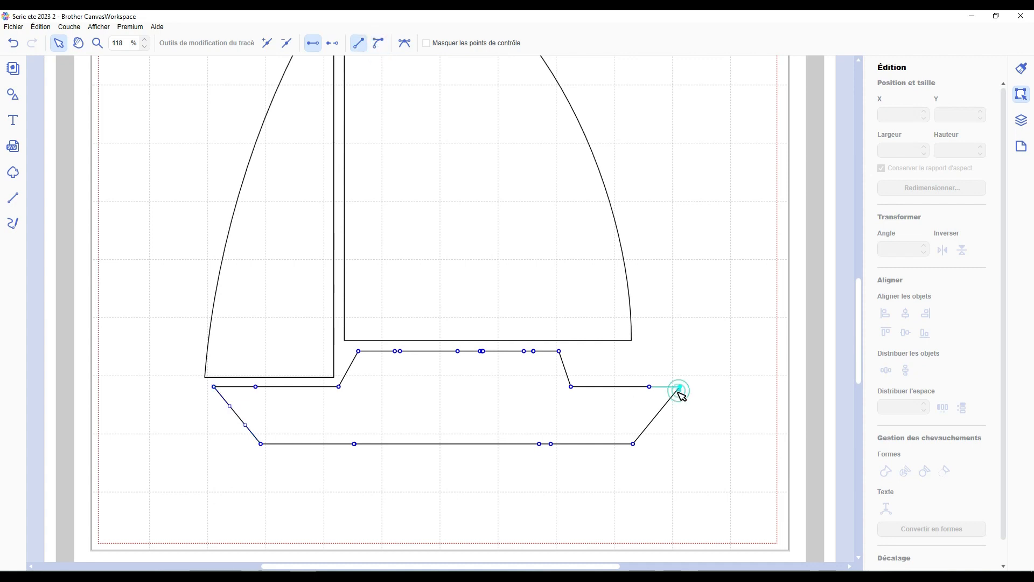
left_click(636, 443)
left_click(379, 43)
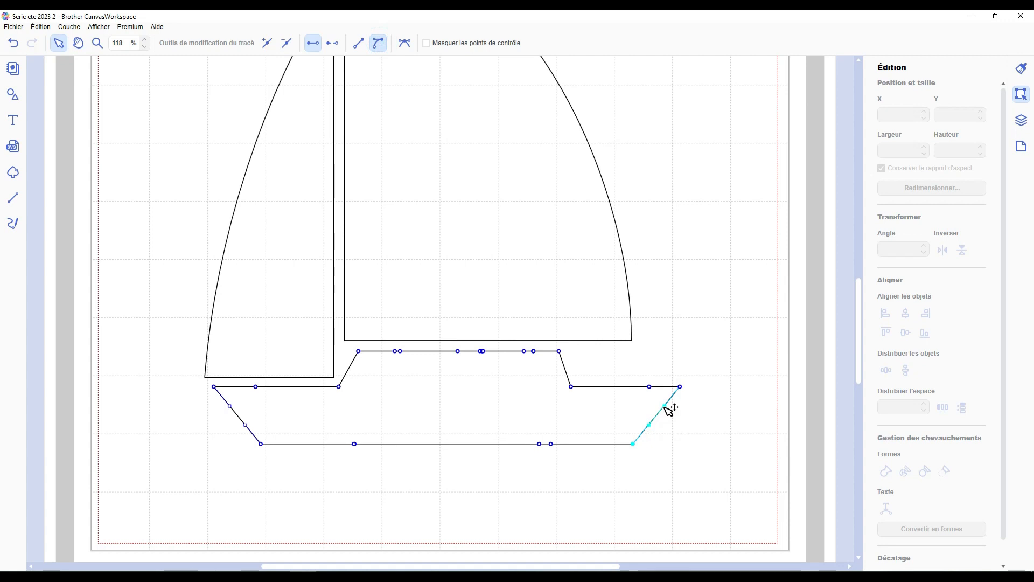
left_click_drag(666, 406, 679, 443)
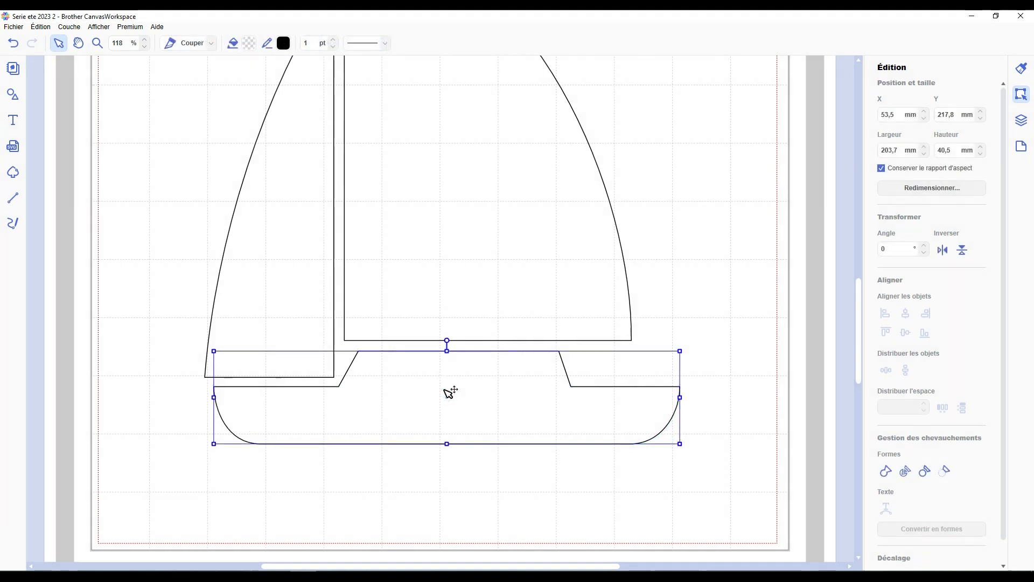
- Delete the cabin roof's corner point nearest the sloping front and bow the new front edge outward as a curve
double_click(445, 392)
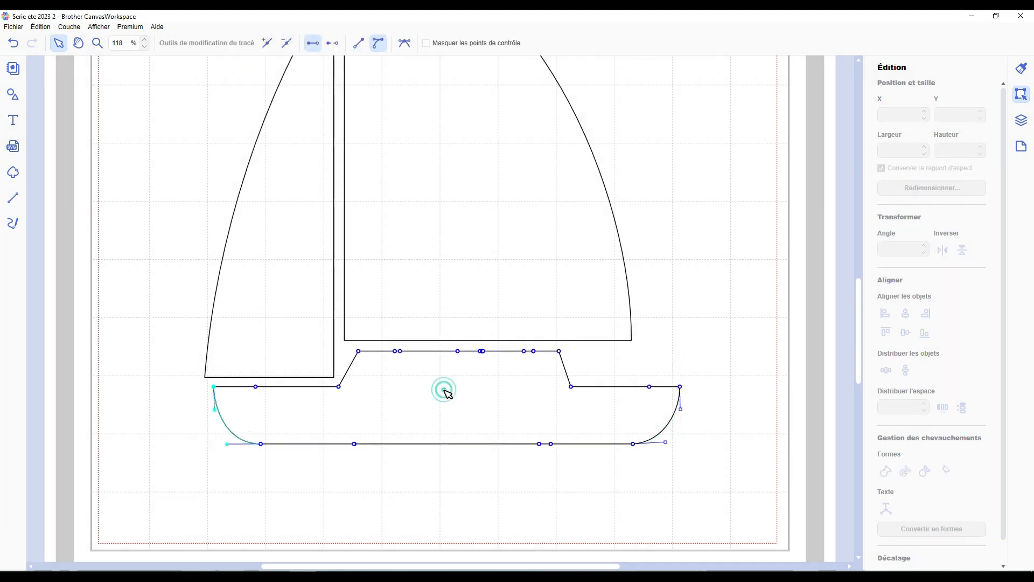
left_click(560, 351)
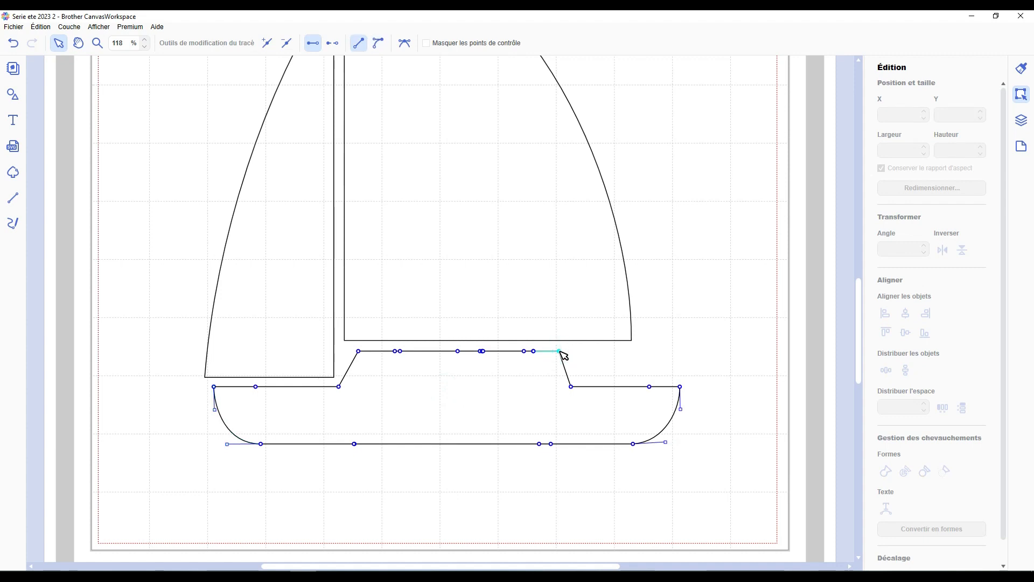
key("Delete")
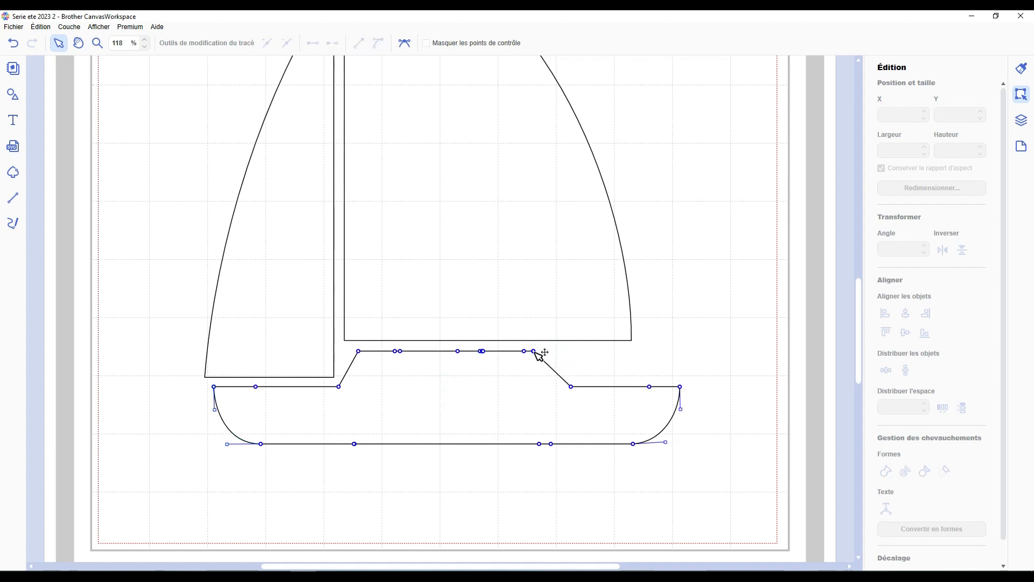
left_click(536, 352)
left_click(571, 386)
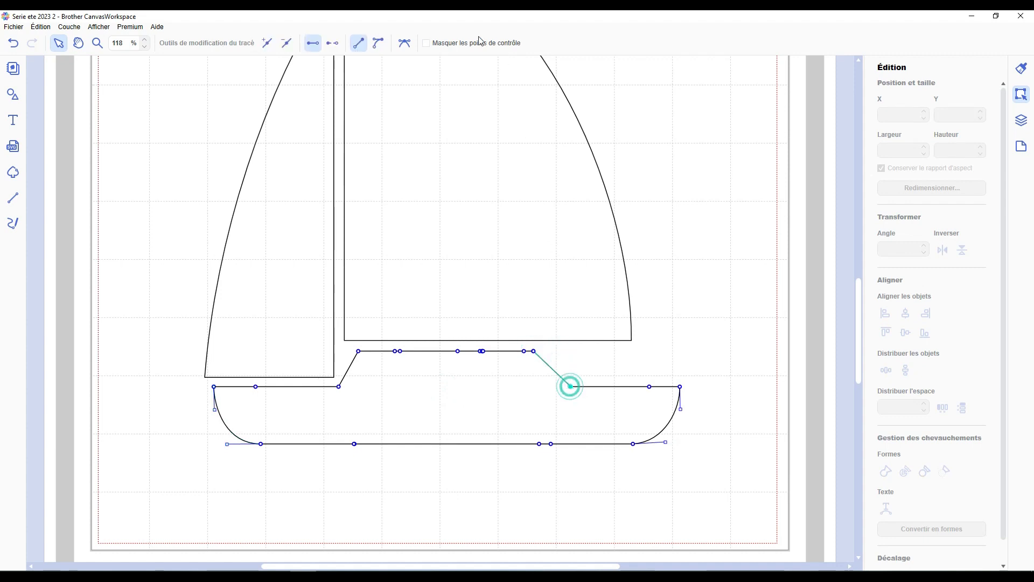
left_click(379, 43)
left_click_drag(548, 365, 563, 372)
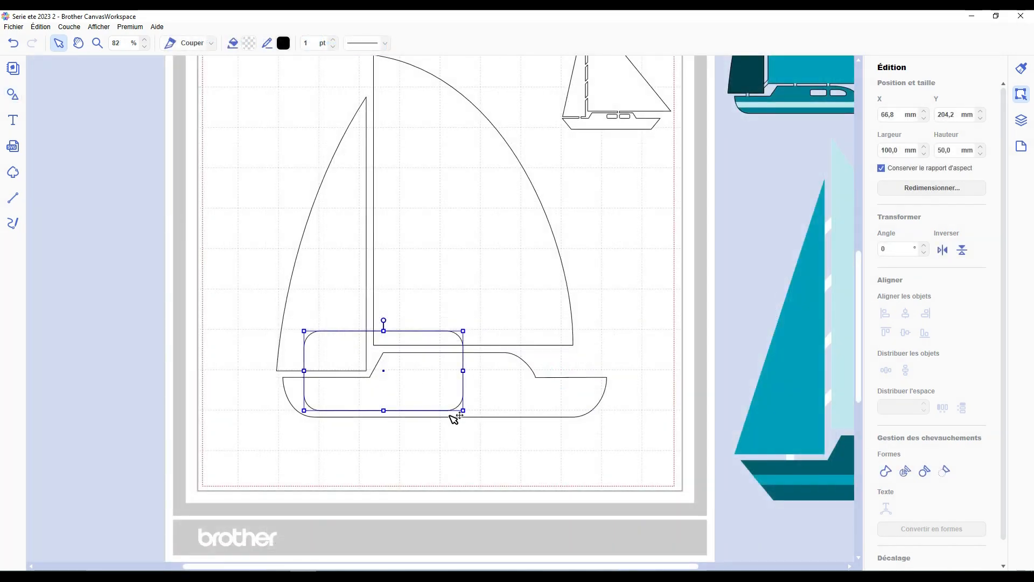
- Shrink the rounded rectangle to a cabin window about 23.6 by 9.8 mm and place a copy below the hull
left_click_drag(463, 411, 488, 474)
scroll(484, 426, "down", 3)
scroll(485, 427, "down", 1)
- Place a copy of the hull below the mat and align its curved cabin front across the spare window
left_click(486, 293)
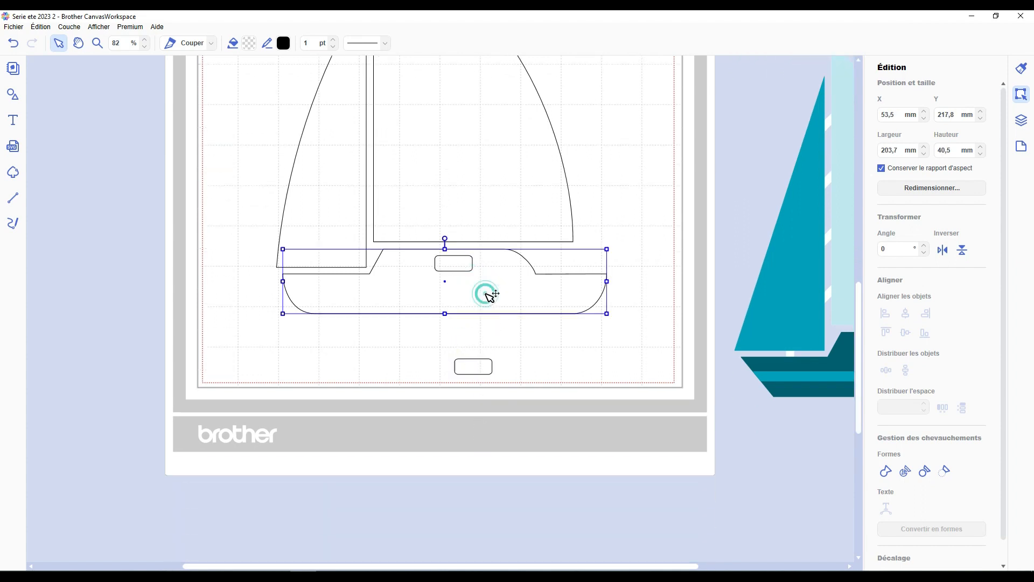
left_click_drag(513, 289, 536, 432)
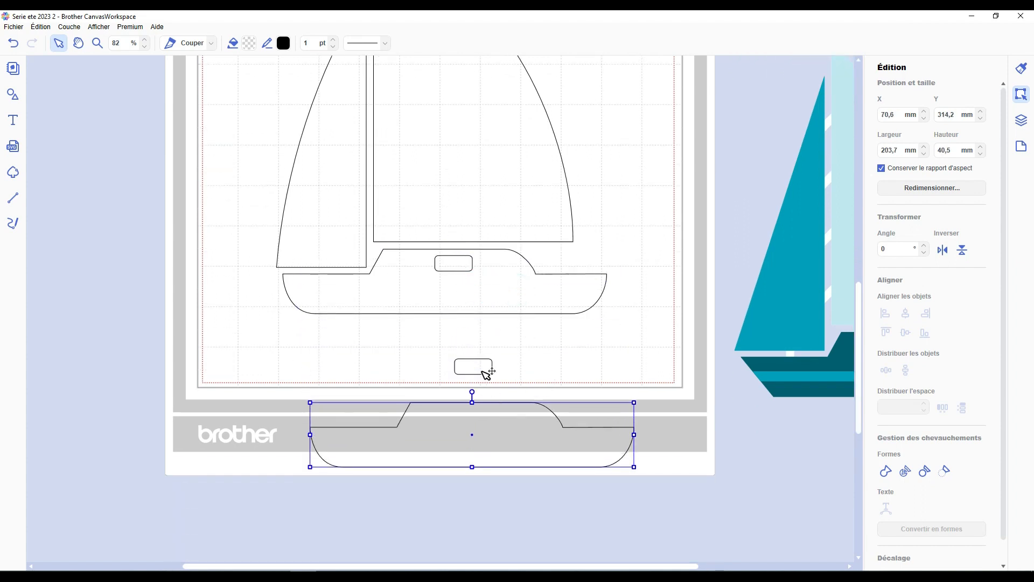
left_click_drag(479, 367, 554, 417)
scroll(639, 448, "up", 3)
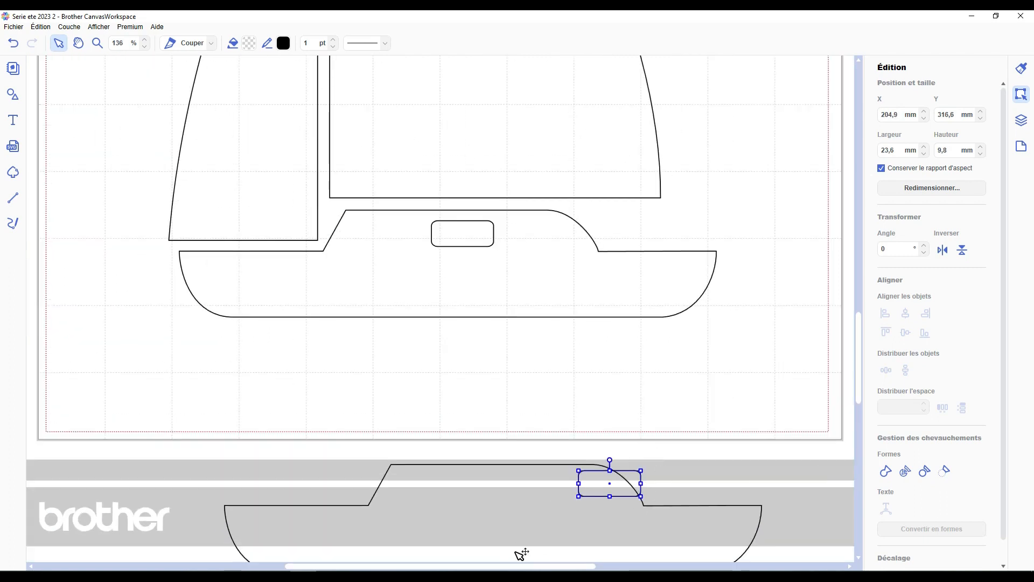
left_click_drag(516, 569, 560, 567)
scroll(545, 496, "down", 2)
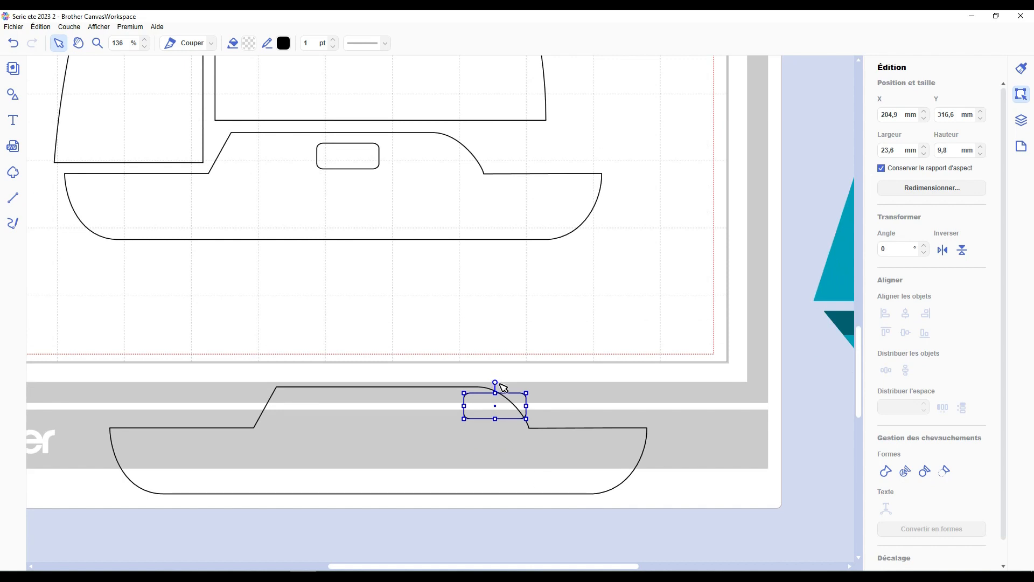
left_click(516, 407)
left_click_drag(519, 408, 518, 408)
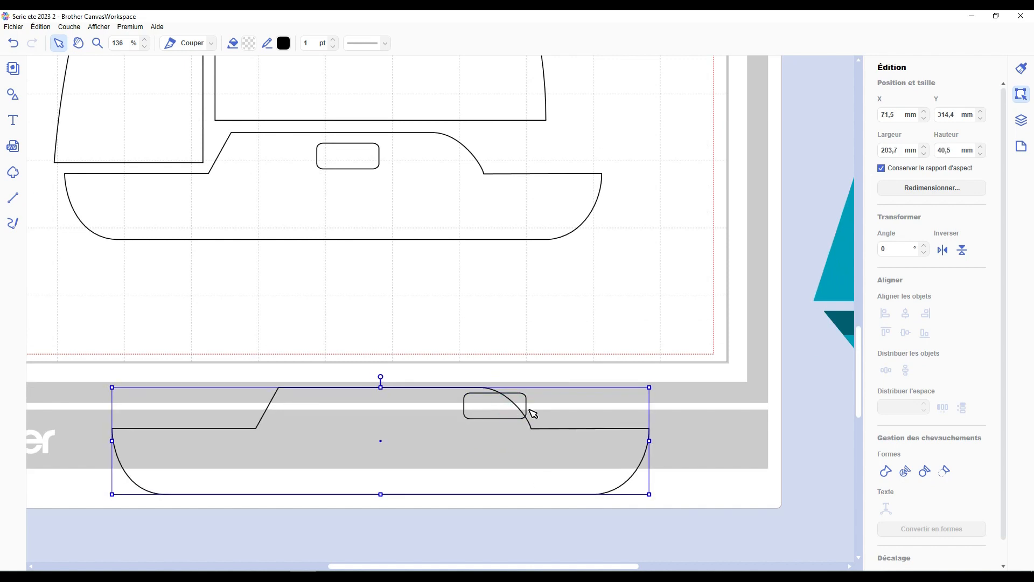
left_click_drag(542, 457, 537, 457)
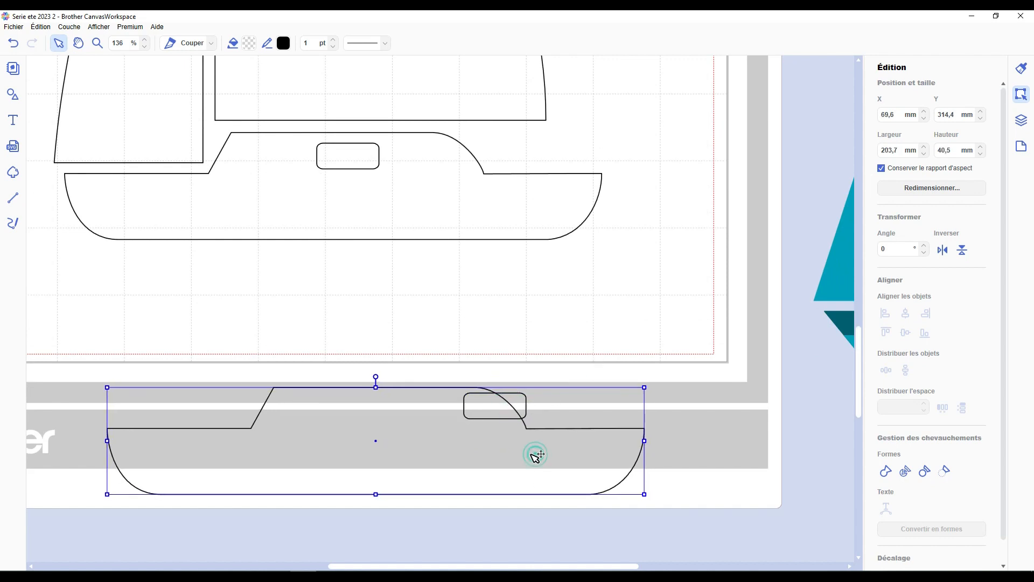
- Intersect the hull copy with the spare window, keeping only their overlap as a curved window
left_click(546, 359)
left_click_drag(561, 357, 451, 452)
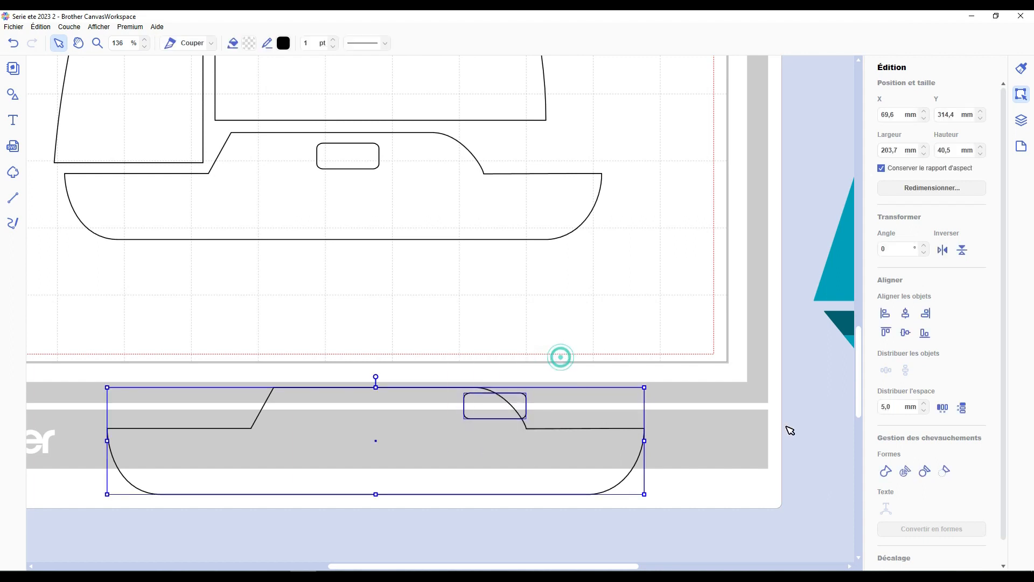
left_click(908, 474)
left_click(521, 401)
- Move the curved window into the cabin beside the rectangular window, following the curved front
scroll(512, 450, "up", 2)
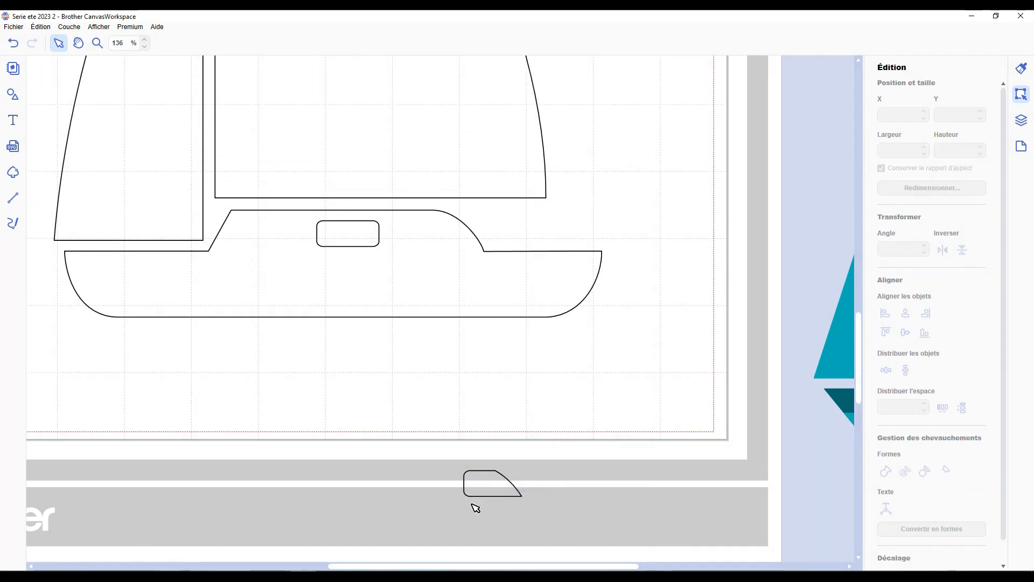
left_click_drag(488, 474, 432, 227)
left_click(589, 237)
scroll(554, 399, "up", 3)
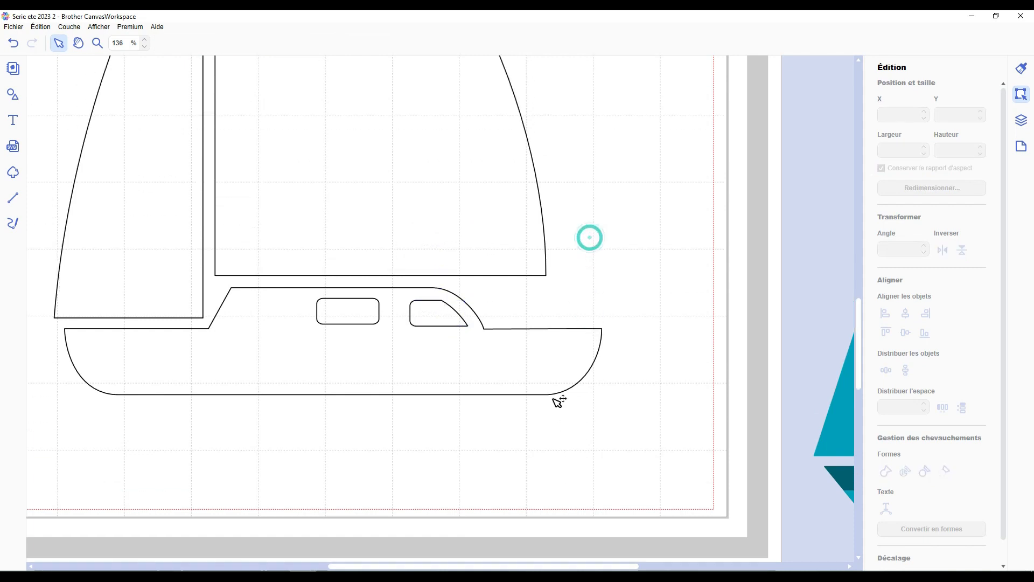
scroll(507, 456, "up", 1, "ctrl")
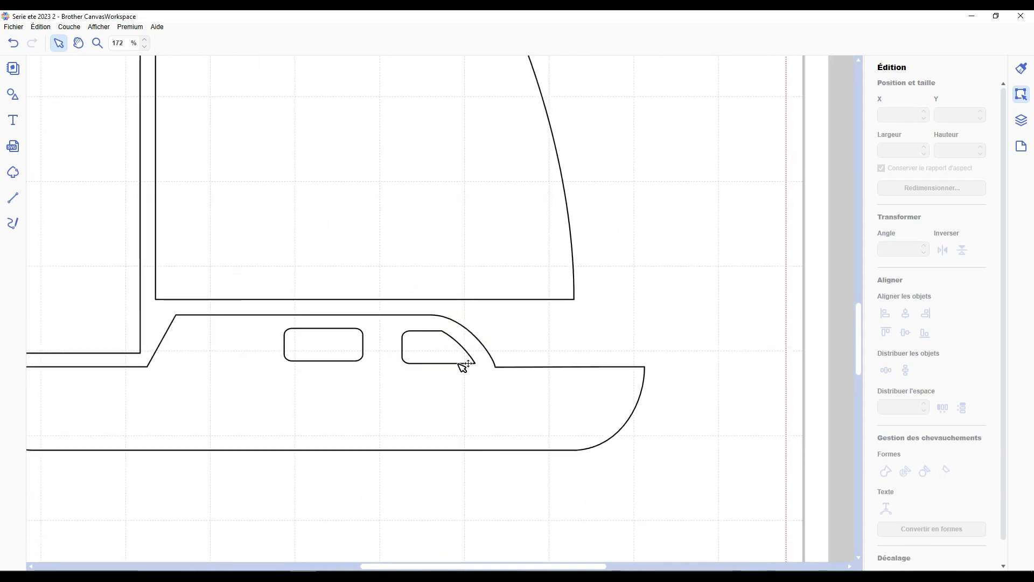
- Bow the slanted edge of the cabin's front window outward to follow the roof curve, and shift that window toward the other one
scroll(406, 371, "up", 2, "ctrl")
scroll(405, 372, "up", 1, "ctrl")
left_click(431, 379)
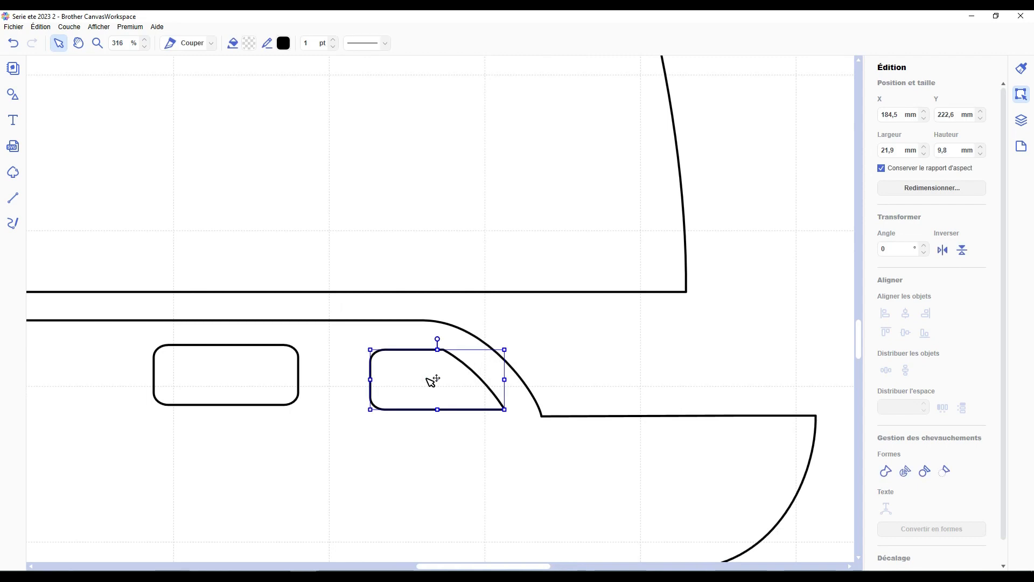
double_click(431, 379)
left_click_drag(473, 363, 476, 350)
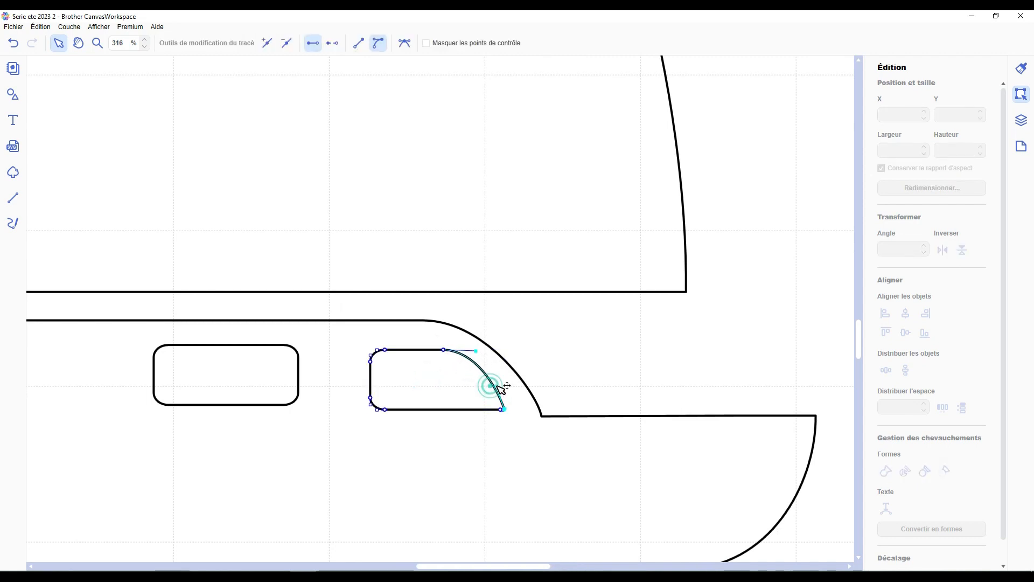
left_click(444, 388)
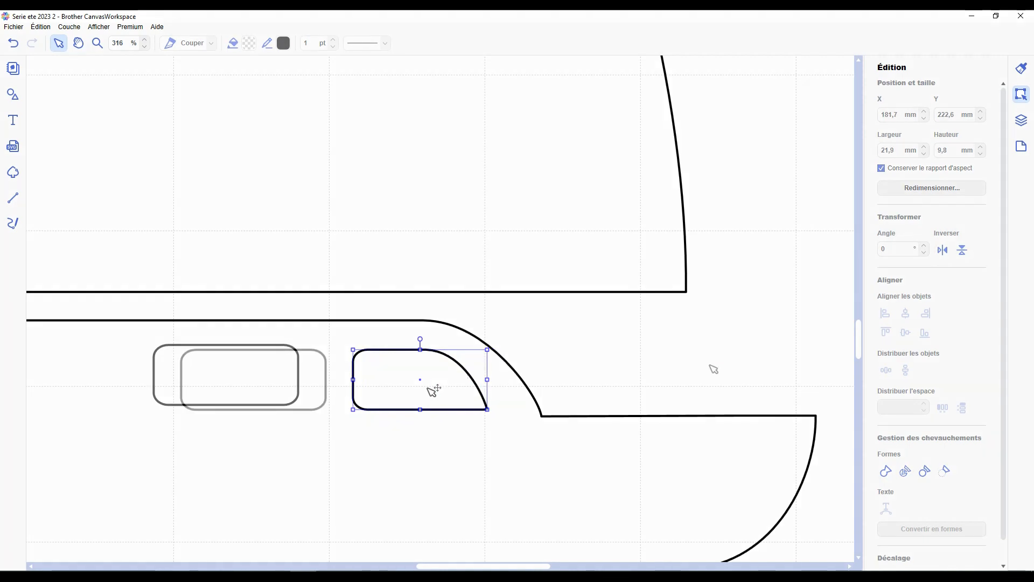
left_click(711, 365)
- Align the two cabin windows on their vertical centres and reposition them together inside the cabin
scroll(607, 374, "down", 4, "ctrl")
left_click(423, 355)
left_click(350, 357, "shift")
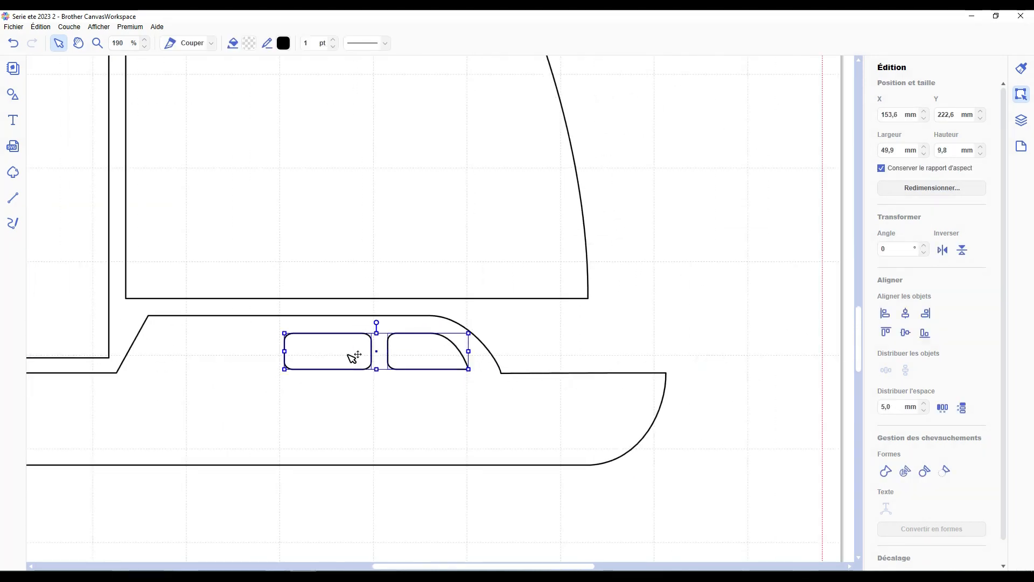
left_click(904, 332)
mouse_move(407, 350)
left_mouse_down()
mouse_move(393, 353)
mouse_move(400, 350)
left_mouse_up()
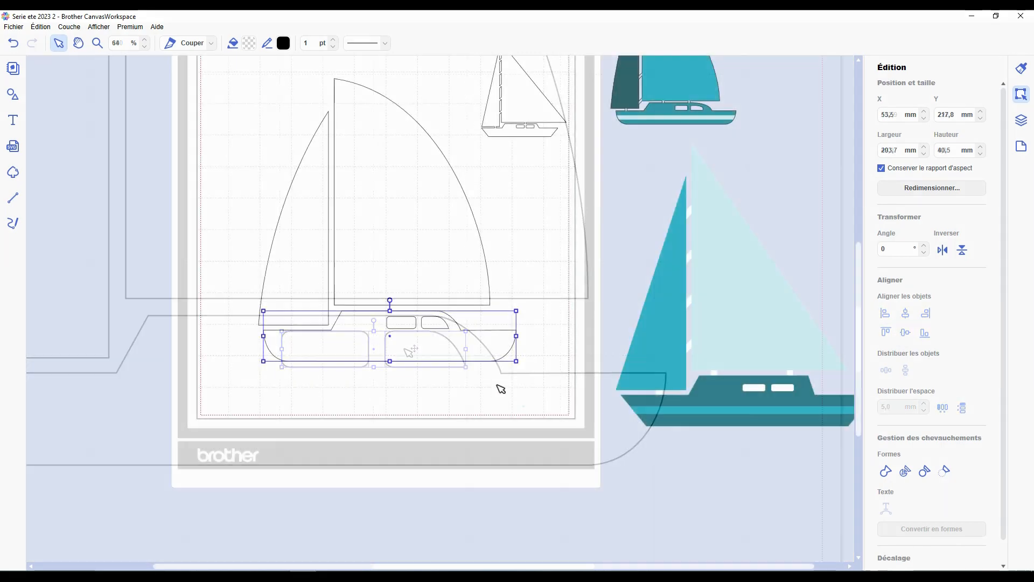
- Subtract the two windows from the hull and delete the leftover window shapes
left_click_drag(524, 406, 405, 327)
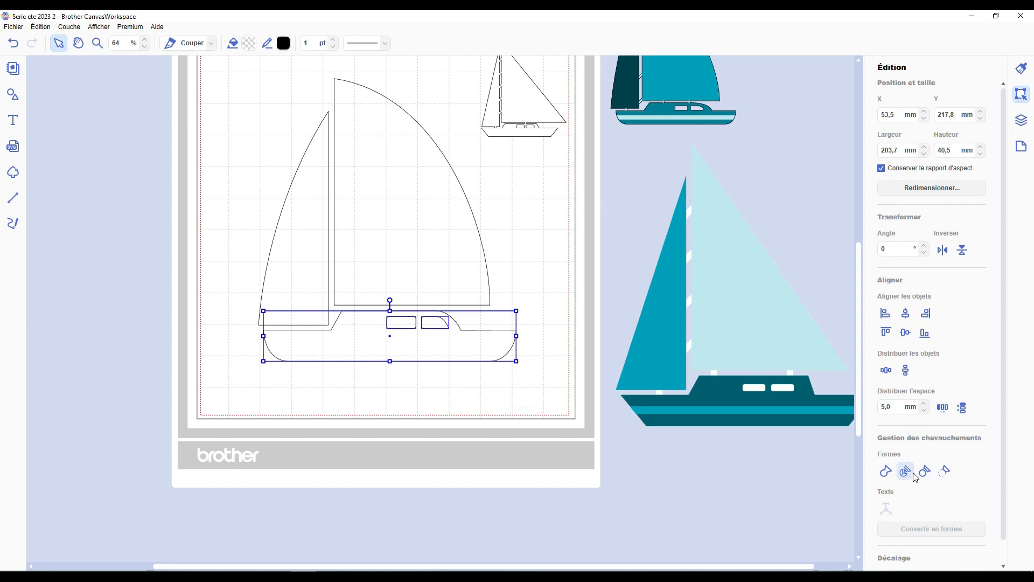
left_click(465, 352, "shift")
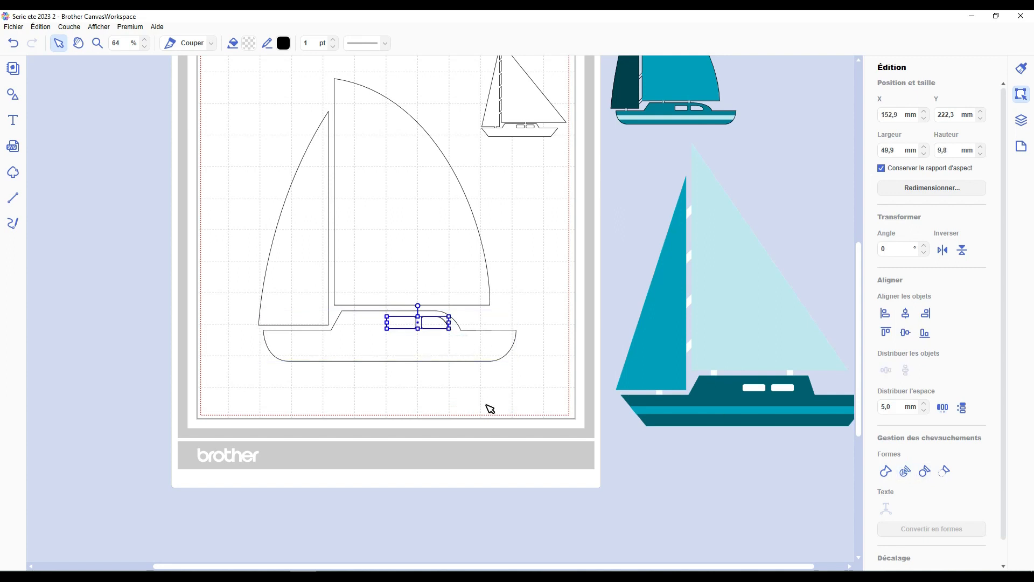
key("Delete")
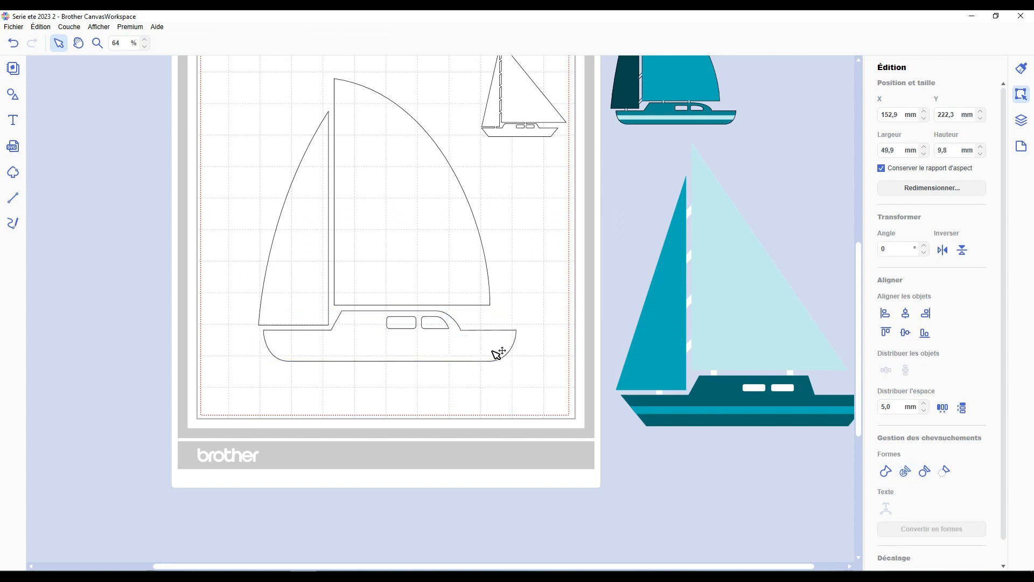
- Copy both sails and the hull to the empty area beside the mat and group the copy
scroll(539, 458, "up", 1)
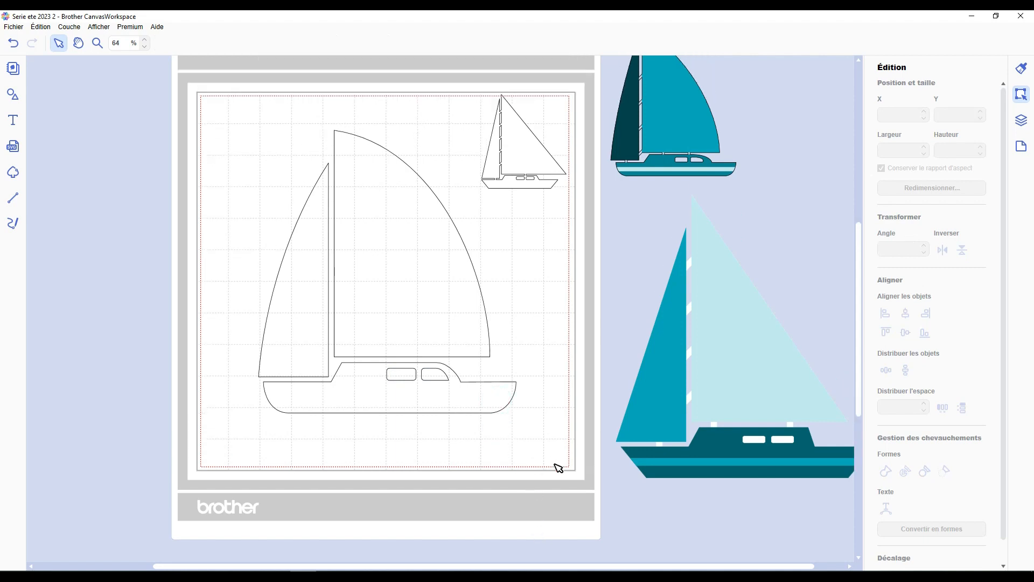
scroll(526, 458, "up", 1)
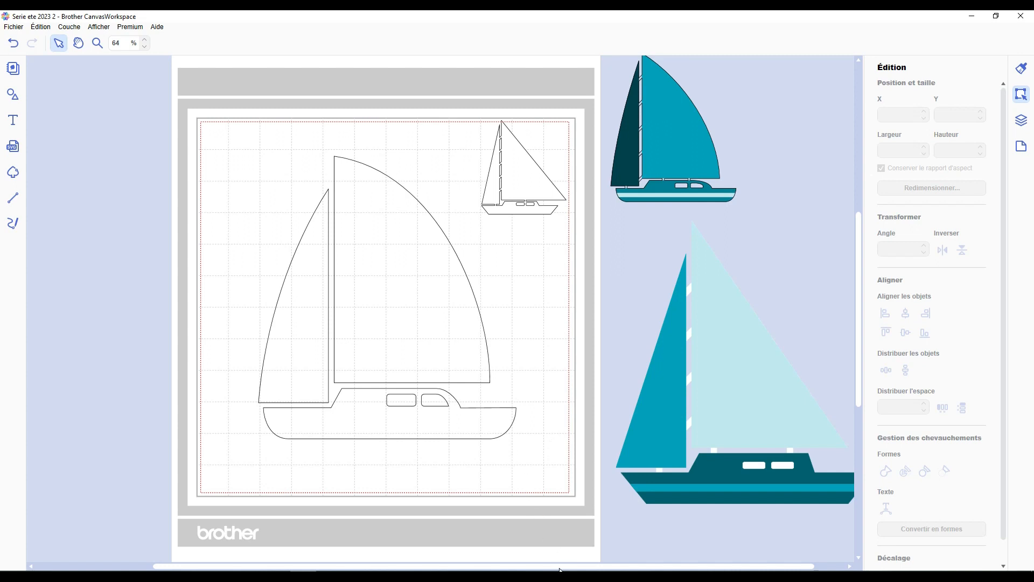
left_click_drag(560, 569, 495, 568)
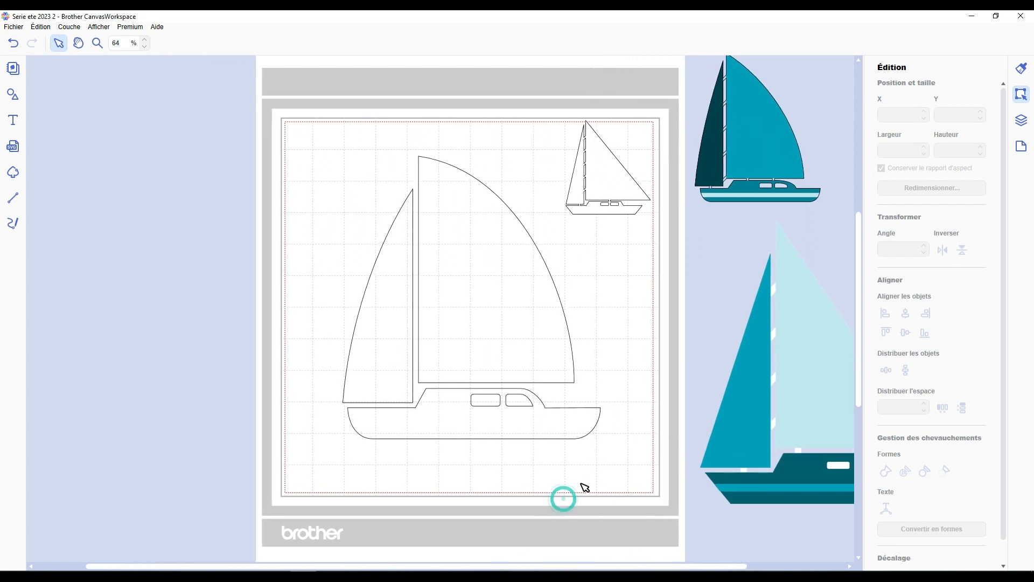
scroll(578, 482, "up", 2)
scroll(577, 481, "down", 2)
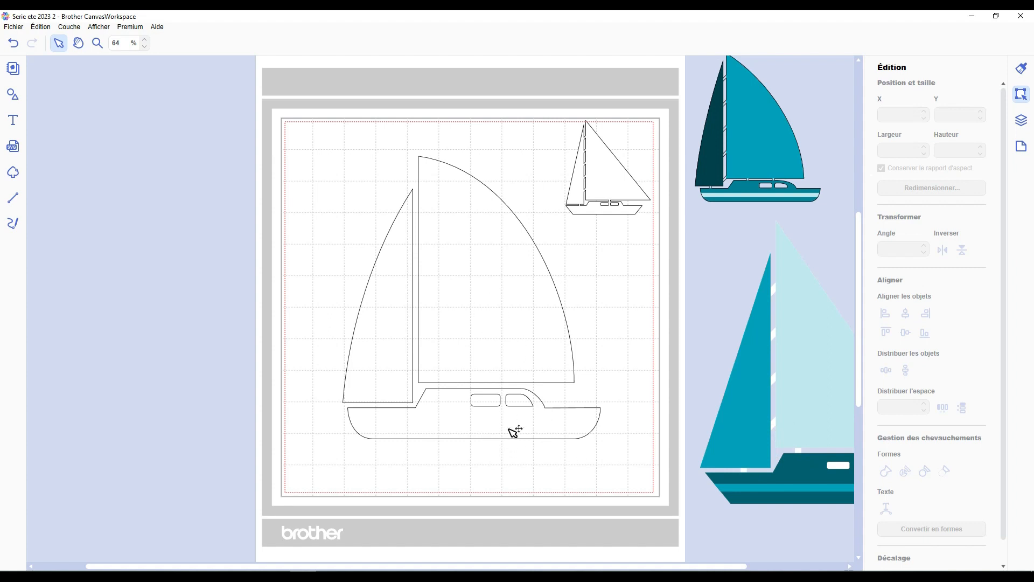
left_click(542, 439)
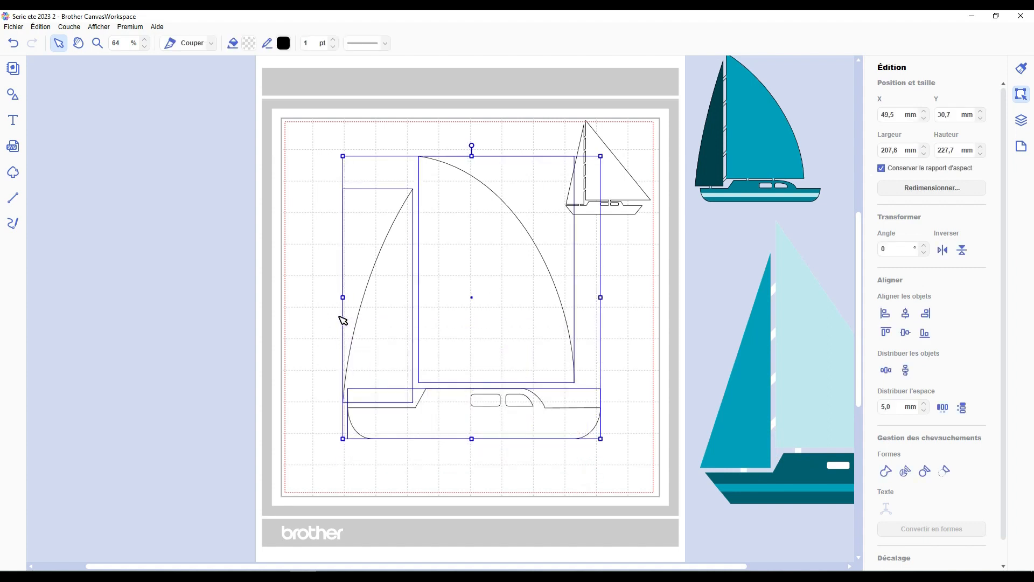
left_click_drag(491, 323, 187, 329)
key("ctrl+g")
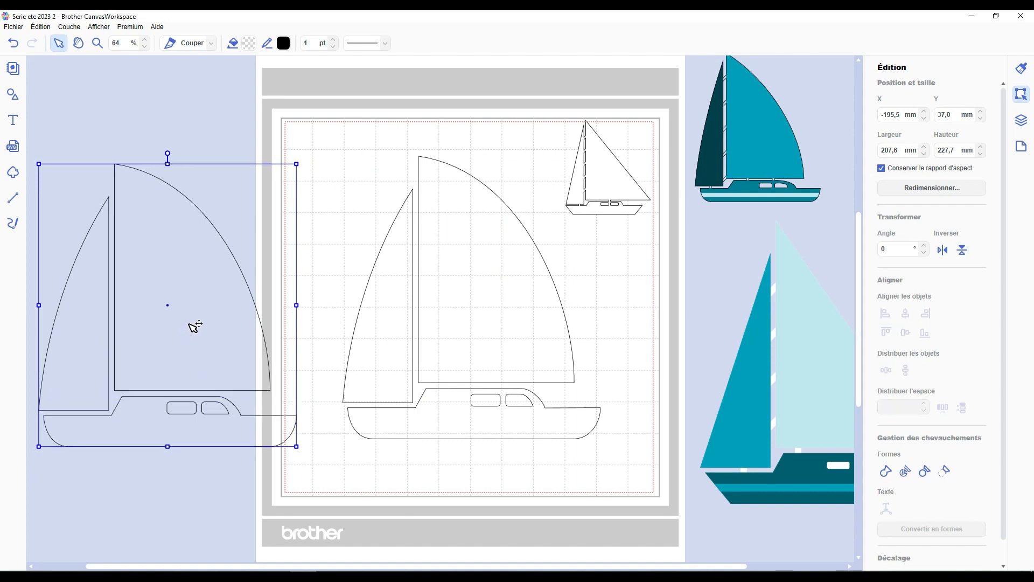
left_click(357, 218)
- Insert a plain square and flatten it into a thin bar of 100 by about 6.6 mm
left_click(13, 95)
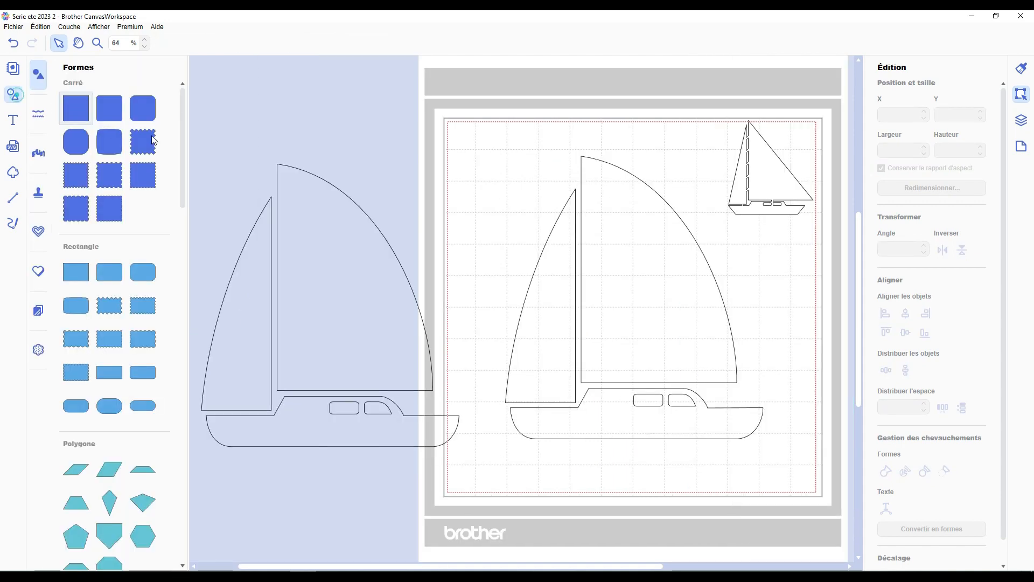
left_click(69, 103)
left_click(13, 94)
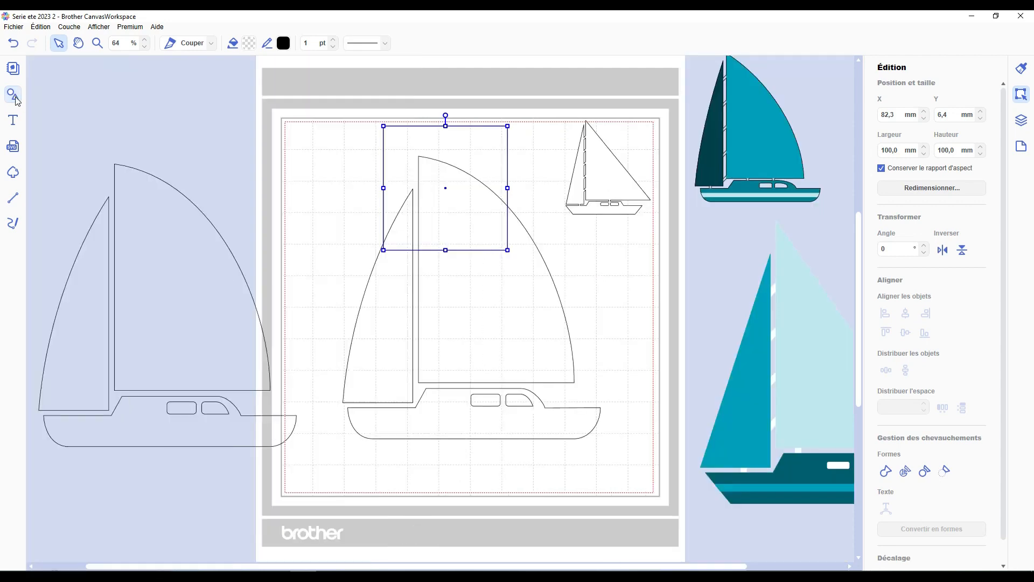
left_click_drag(445, 251, 446, 139)
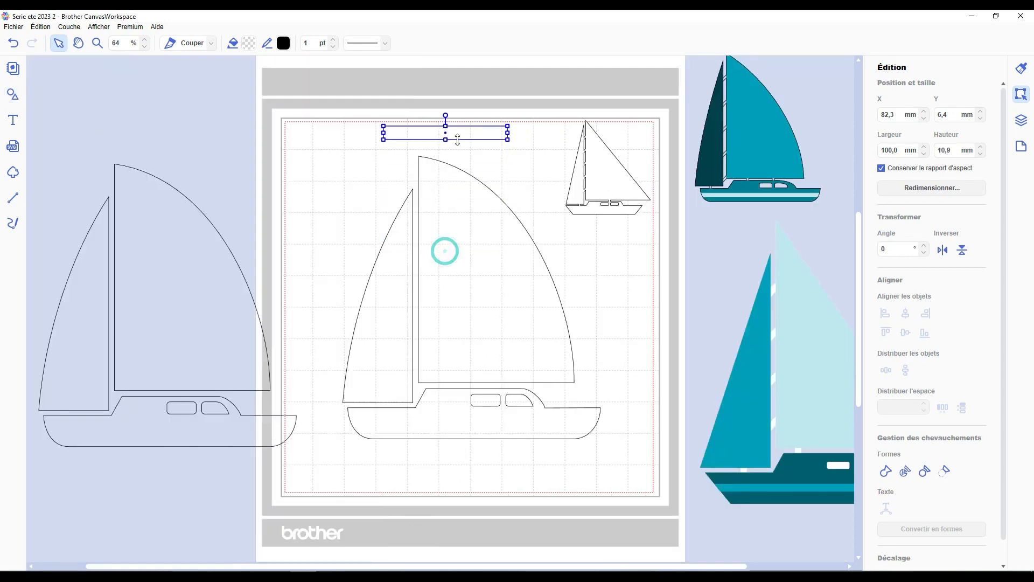
left_click_drag(446, 138, 446, 134)
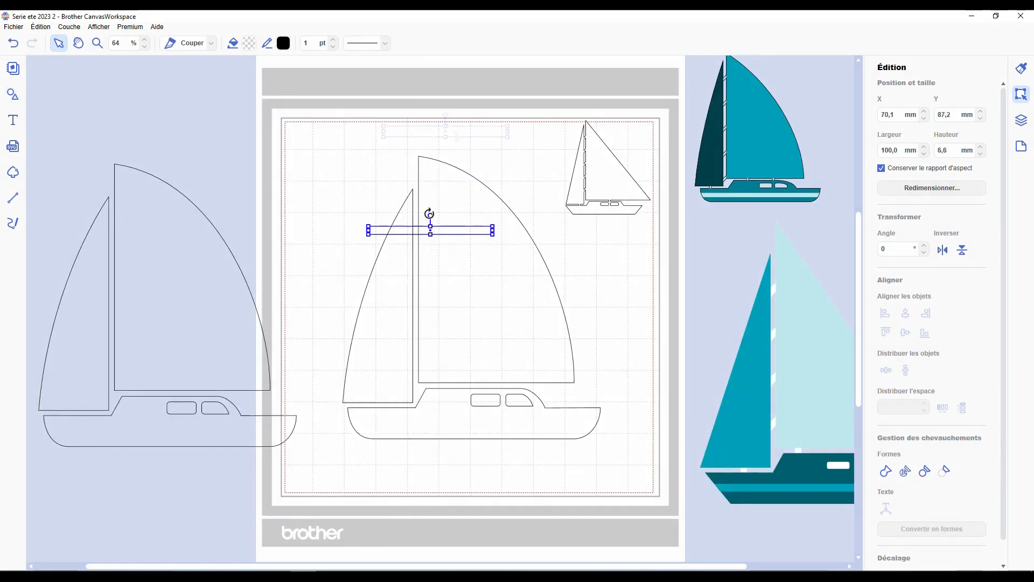
- Tilt the bar to 315°, shorten it to about 56 mm and repeat it as a diagonal row of nine bars
left_click_drag(430, 214, 399, 215)
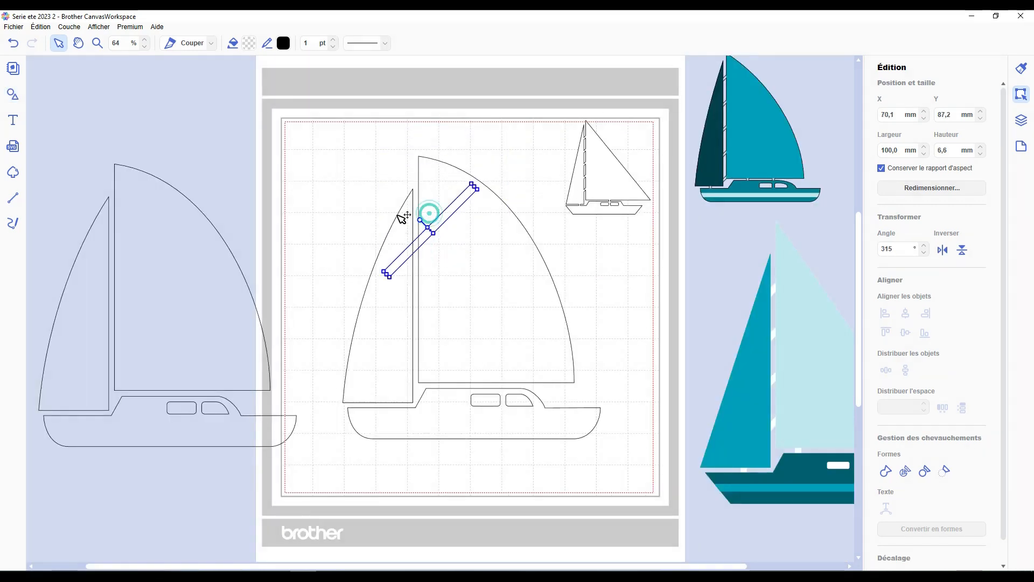
left_click(473, 186)
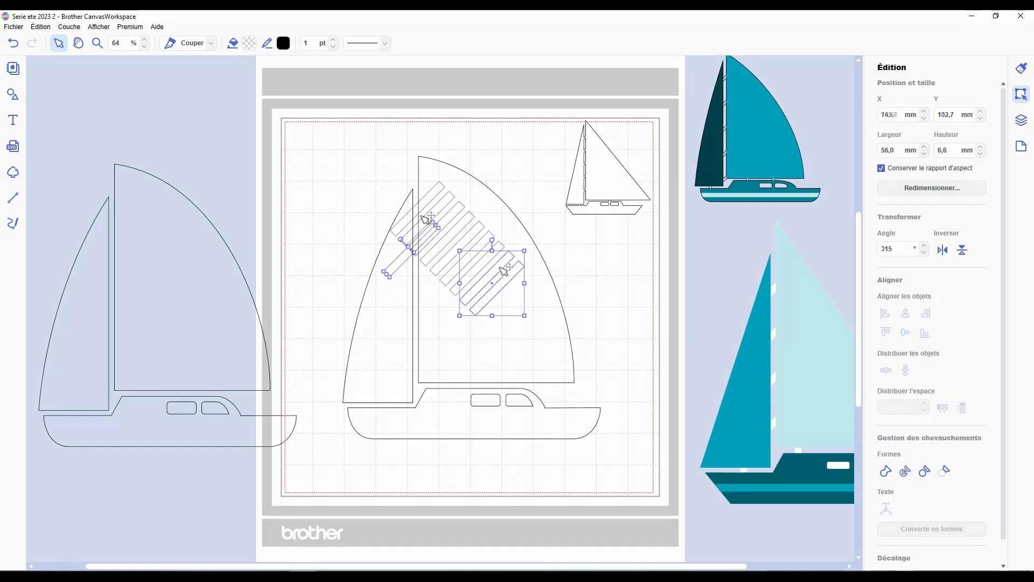
- Centre all the diagonal bars horizontally on one another and distribute them vertically with 5 mm spacing
left_click(498, 267)
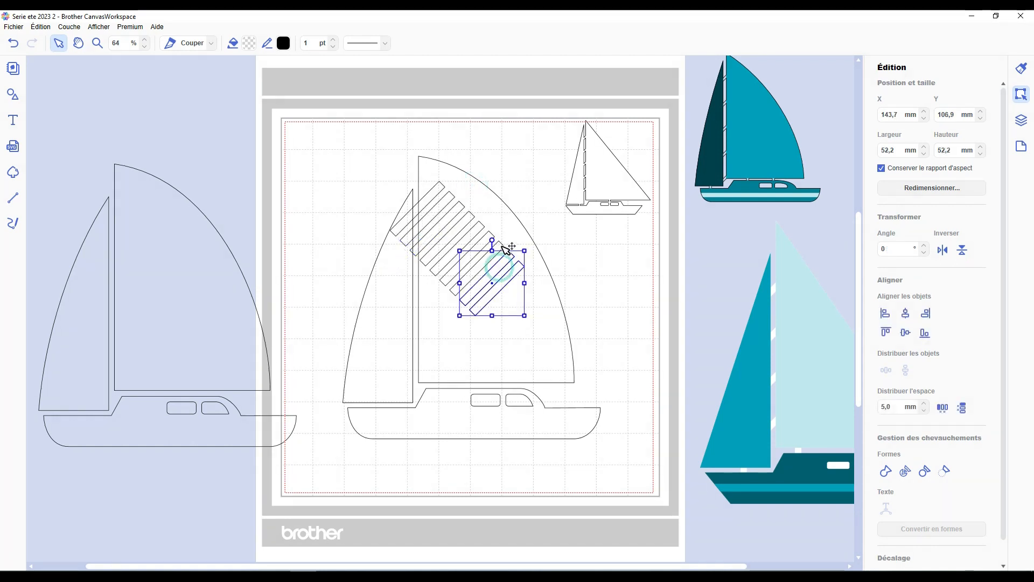
left_click(489, 237, "shift")
left_click(475, 227, "shift")
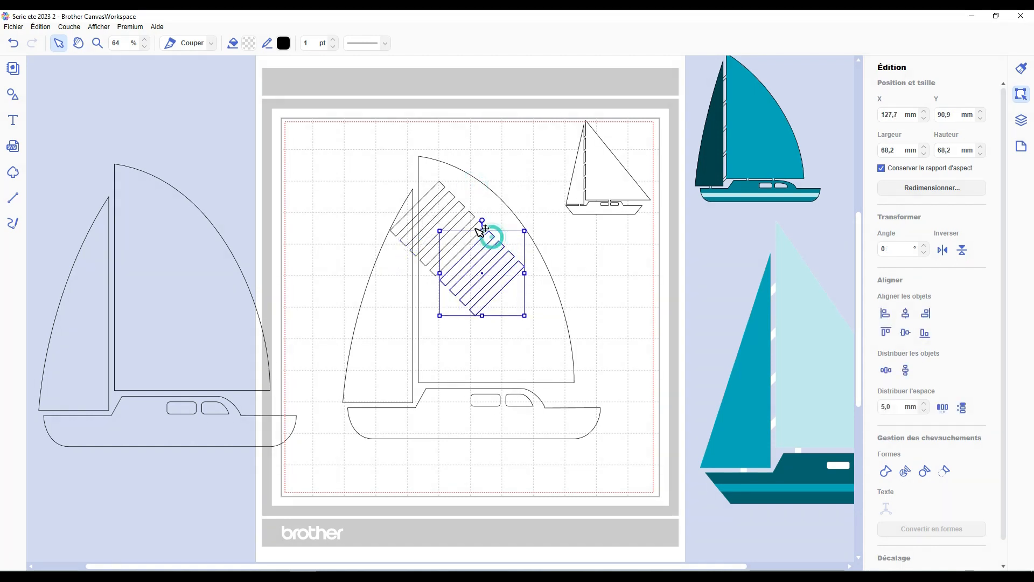
left_click(465, 215, "shift")
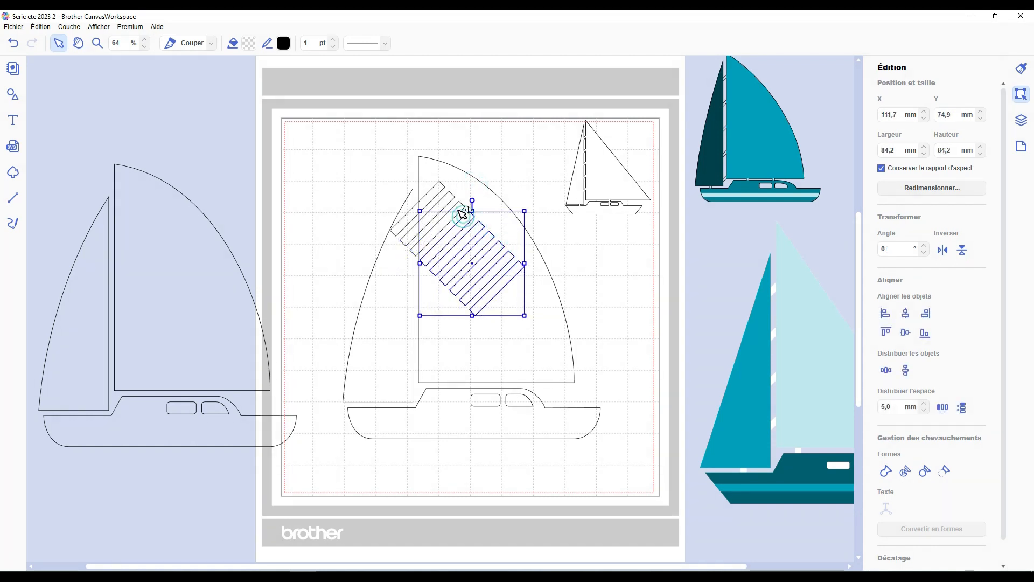
left_click(454, 206, "shift")
left_click(905, 314)
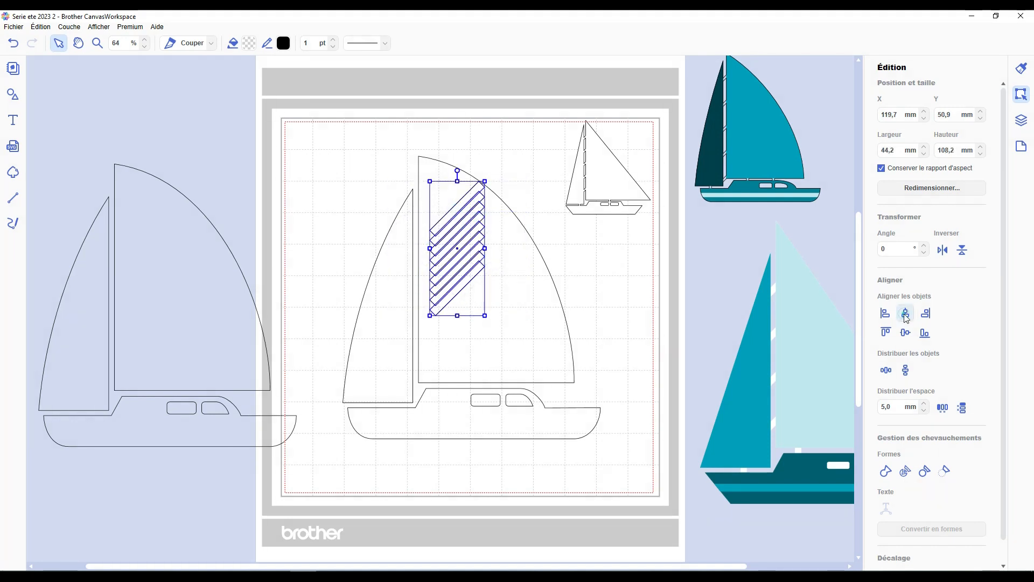
left_click(964, 409)
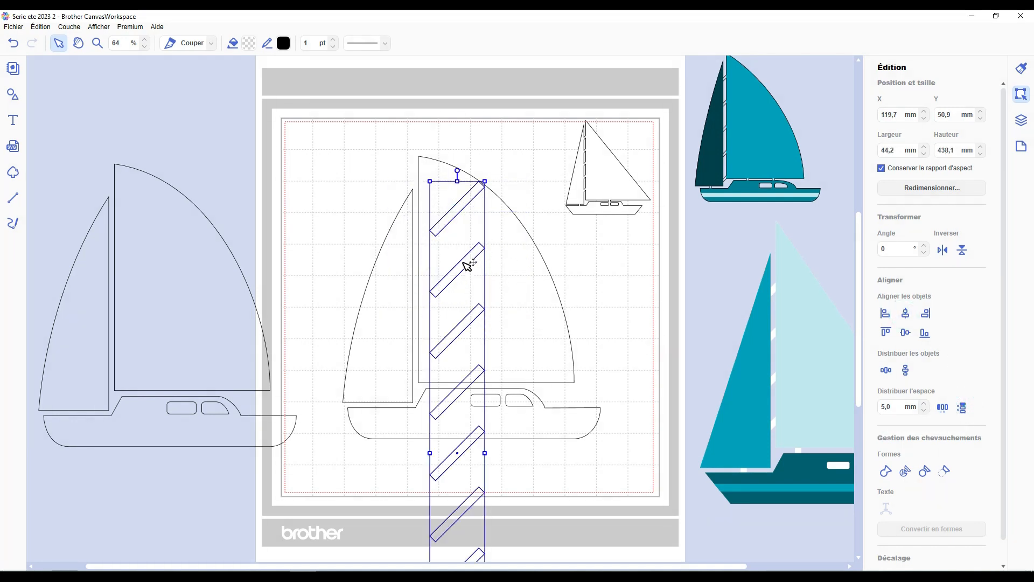
- Place the column of bars across the gap between the two sails and delete the five lowest bars
left_click_drag(467, 265, 433, 284)
scroll(501, 418, "down", 5)
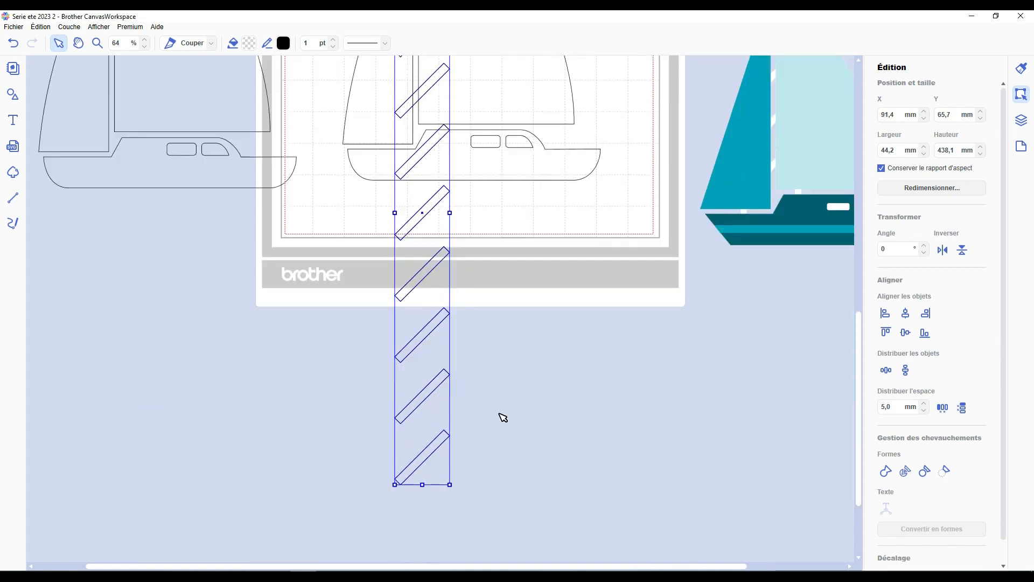
left_click_drag(569, 496, 371, 230)
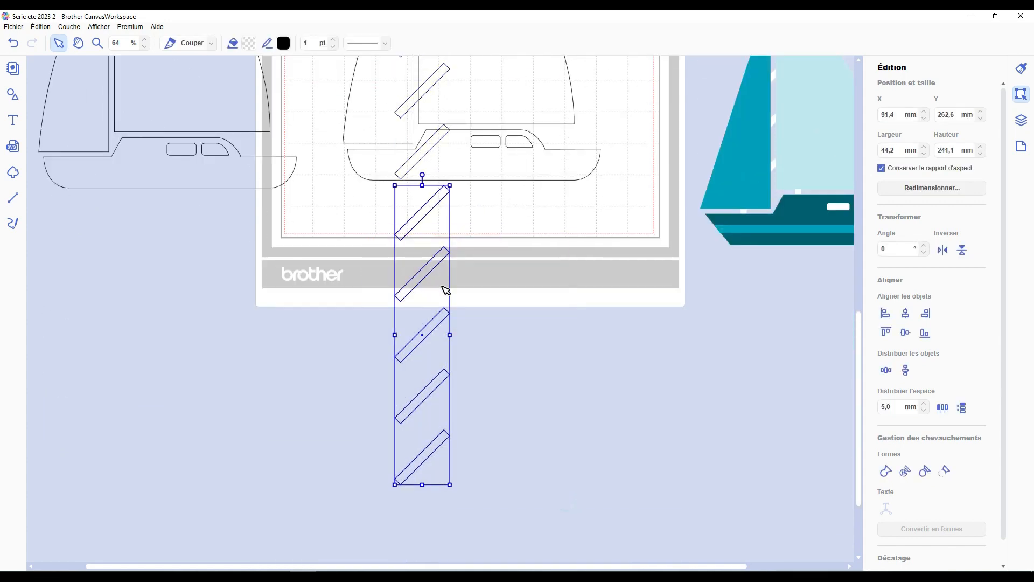
key("Delete")
- Turn the fourth bar to 270° and place it with two copies across the gaps between sails and hull, shortening the one above the front window
scroll(459, 341, "up", 7)
left_click_drag(434, 319, 517, 273)
key("ctrl+d")
key("ctrl+d")
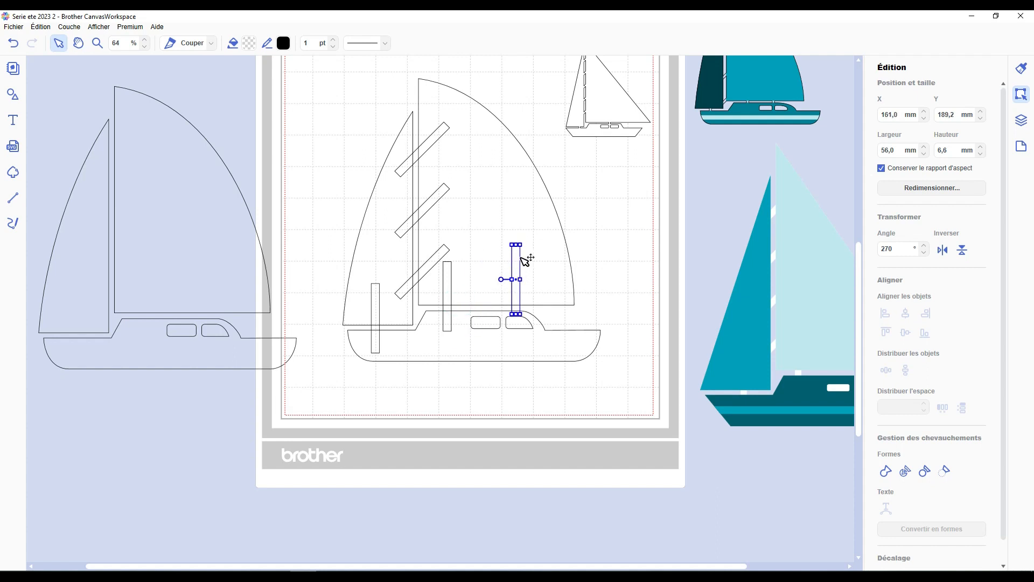
- Unite both sails, the hull and all the connecting bars into one shape
scroll(580, 386, "up", 2)
left_click_drag(579, 502, 362, 257)
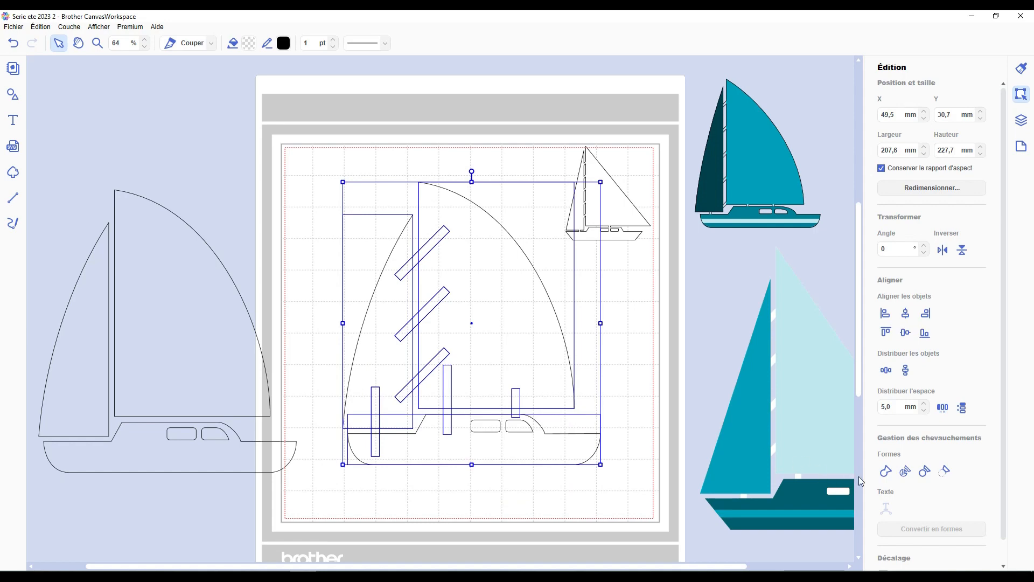
left_click(886, 471)
- Draw a closed polygon around both cabin windows and unite it with the boat outline to fill the window openings
key("l")
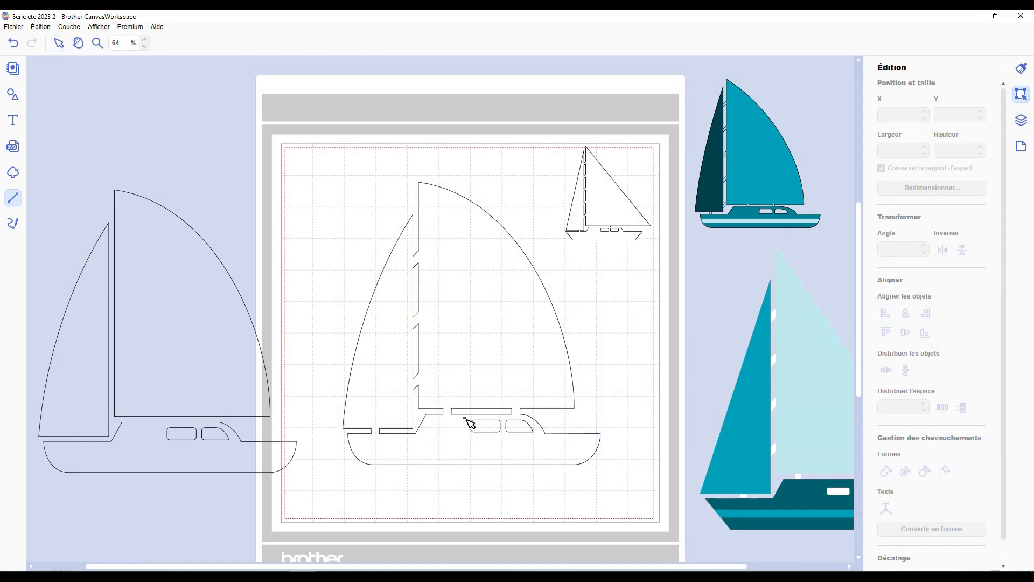
left_click(465, 418)
scroll(521, 419, "up", 3)
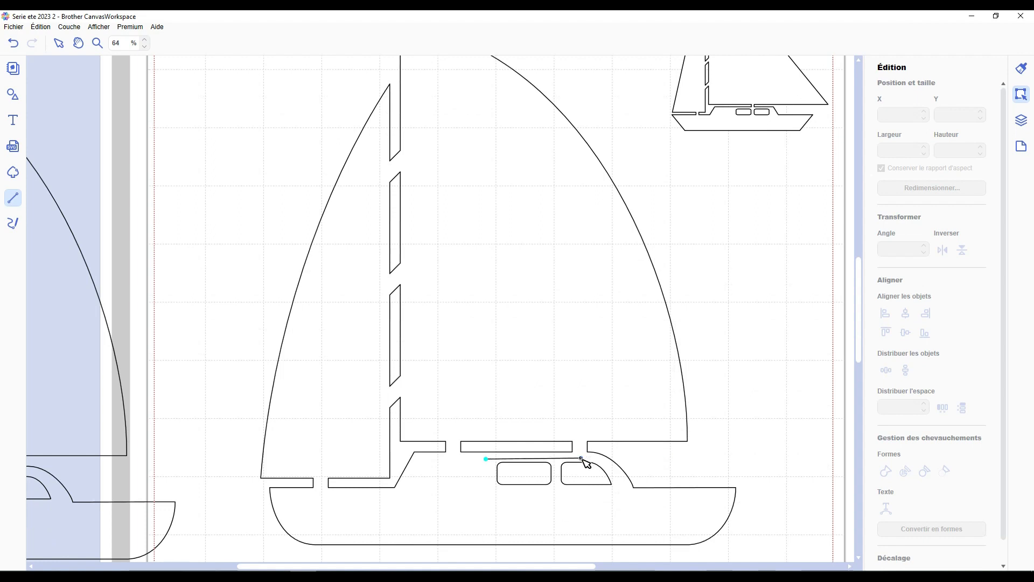
left_click(581, 458)
left_click(600, 461)
left_click(623, 490)
left_click(551, 499)
left_click(471, 482)
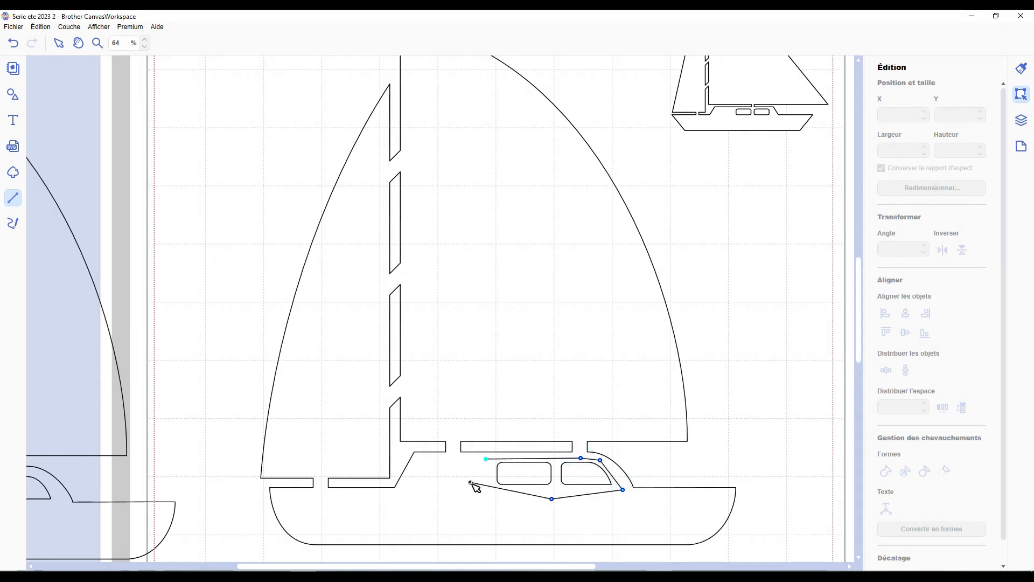
left_click(487, 459)
left_click(774, 400)
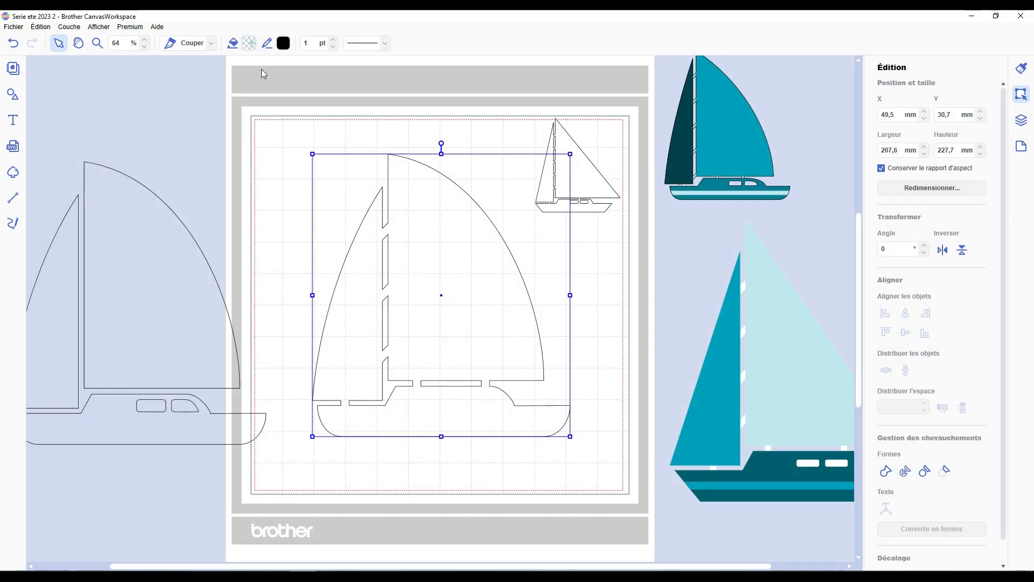
- Fill the united boat silhouette with white
left_click(249, 43)
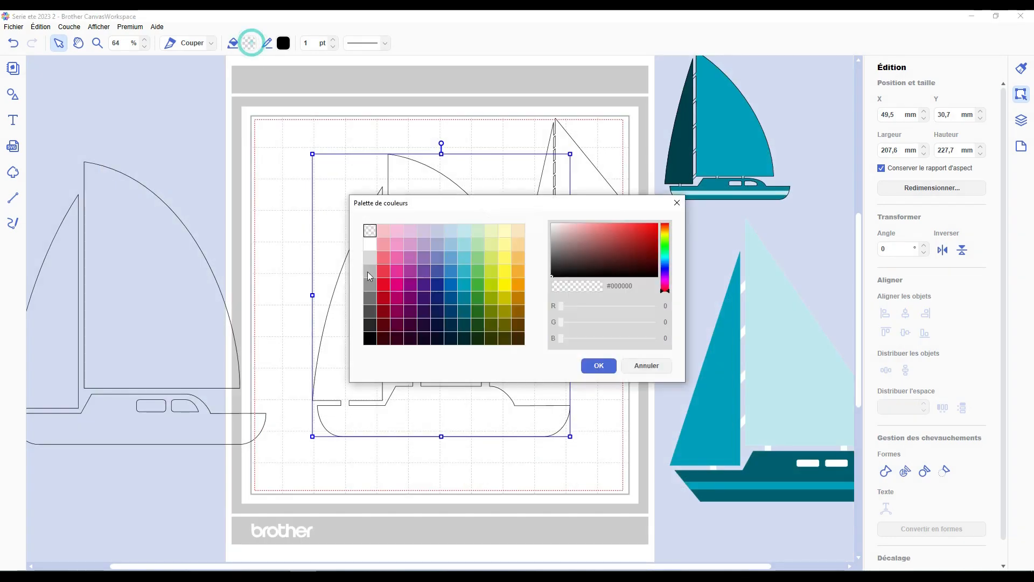
left_click(369, 245)
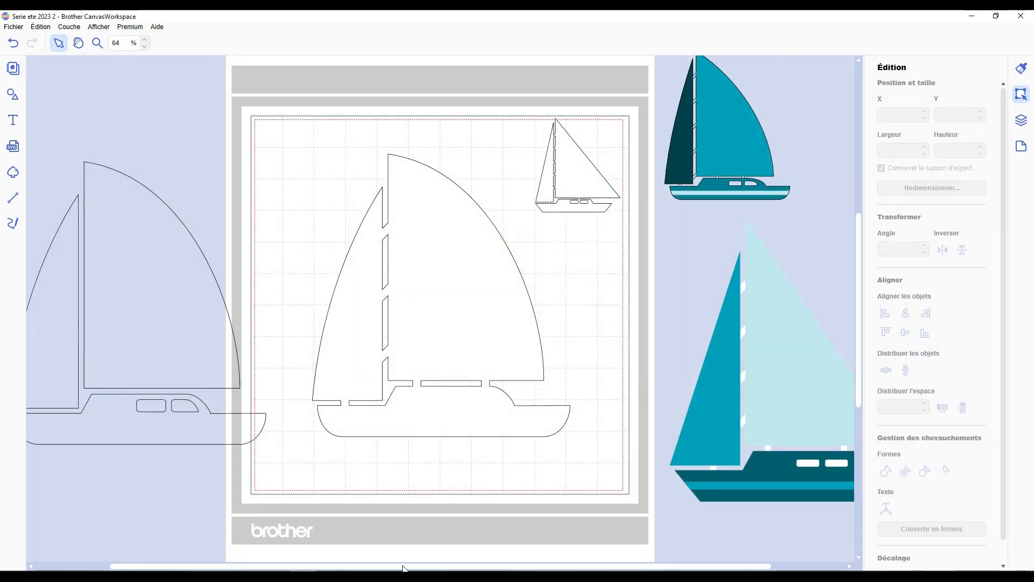
- Move the coloured boat parts onto the white backing silhouette on the mat and ungroup them
left_click_drag(402, 566, 327, 565)
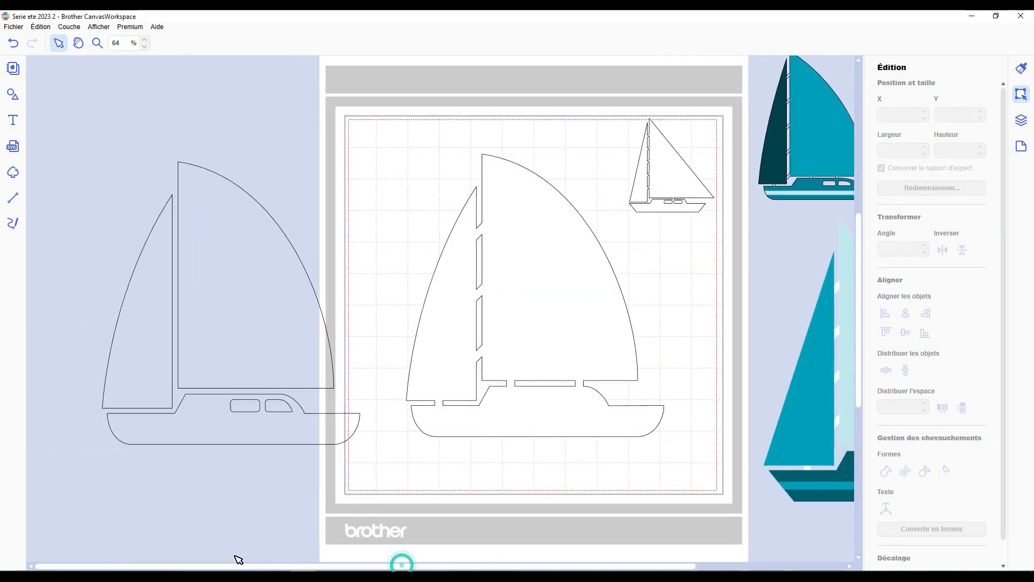
left_click(291, 326)
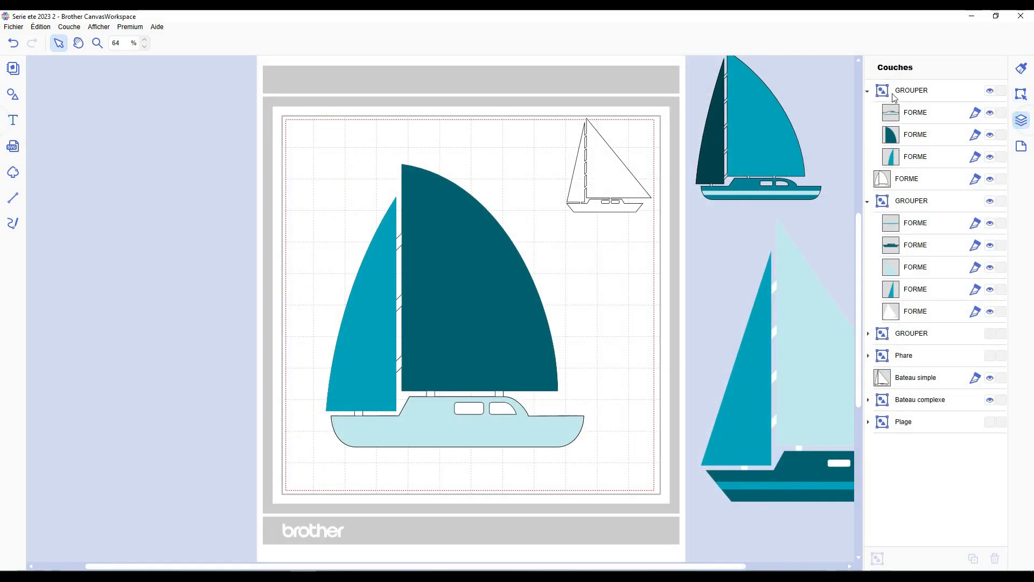
left_click(903, 89)
key("ctrl+shift+g")
left_click(628, 392)
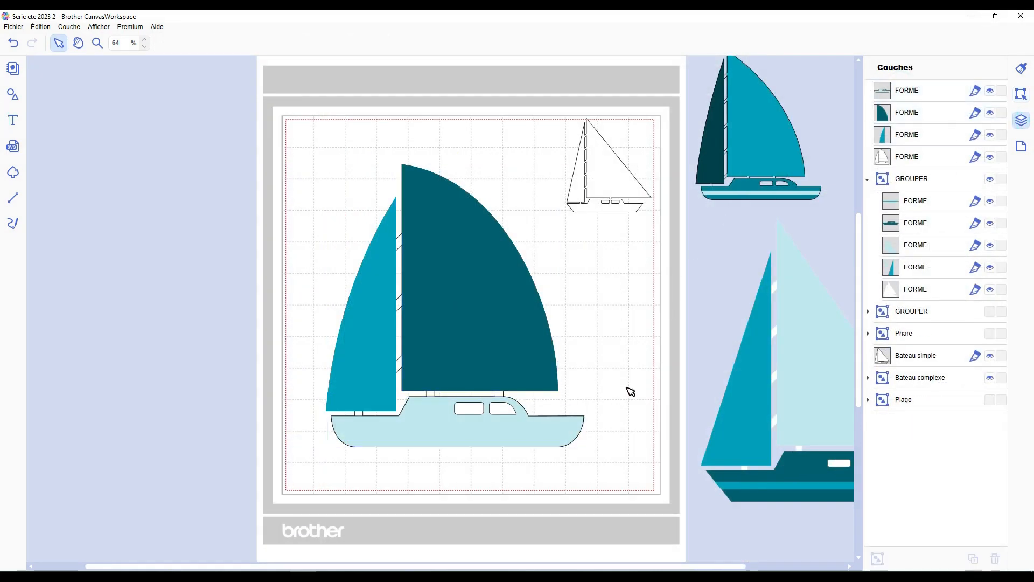
- Duplicate the pale blue hull and align the copy with the original along their left and top edges
left_click(479, 431)
key("ctrl+d")
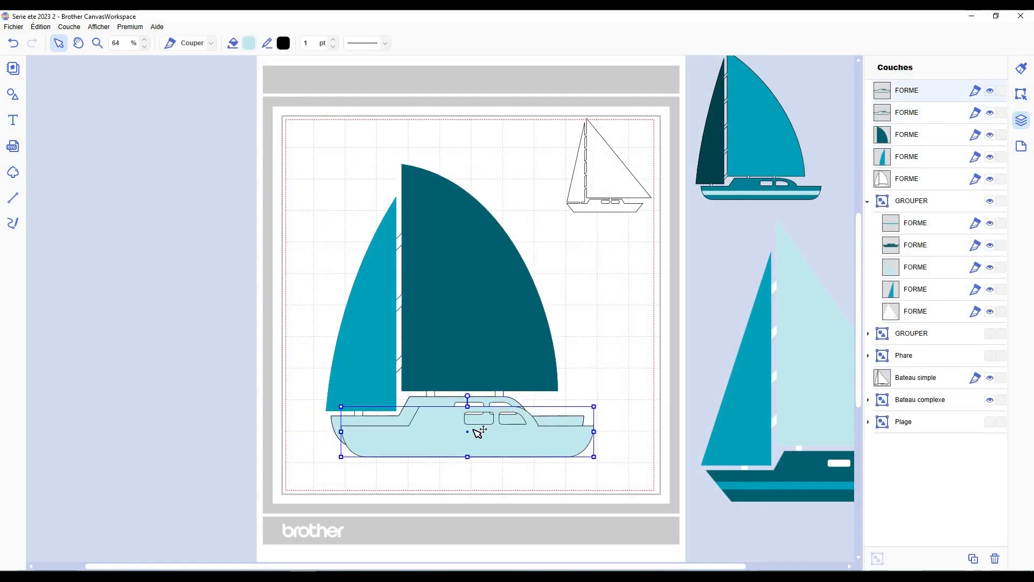
left_click(442, 404, "shift")
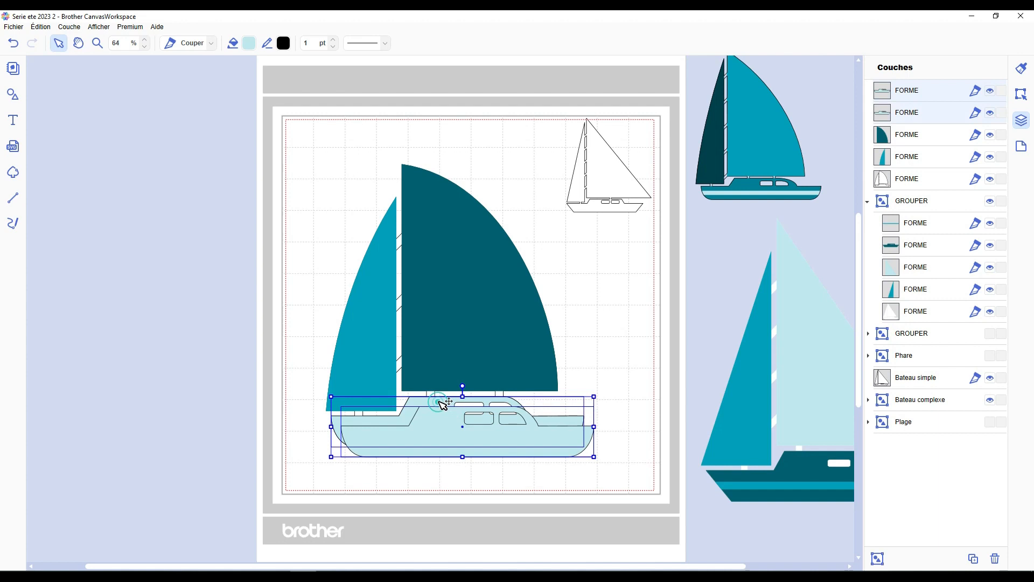
left_click(1023, 94)
left_click(885, 313)
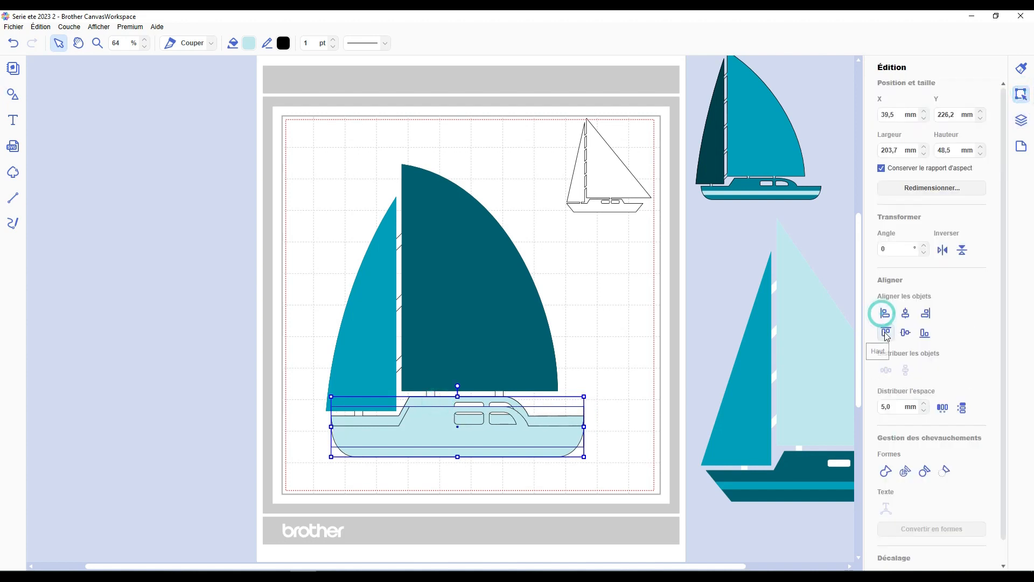
left_click(886, 333)
left_click(624, 351)
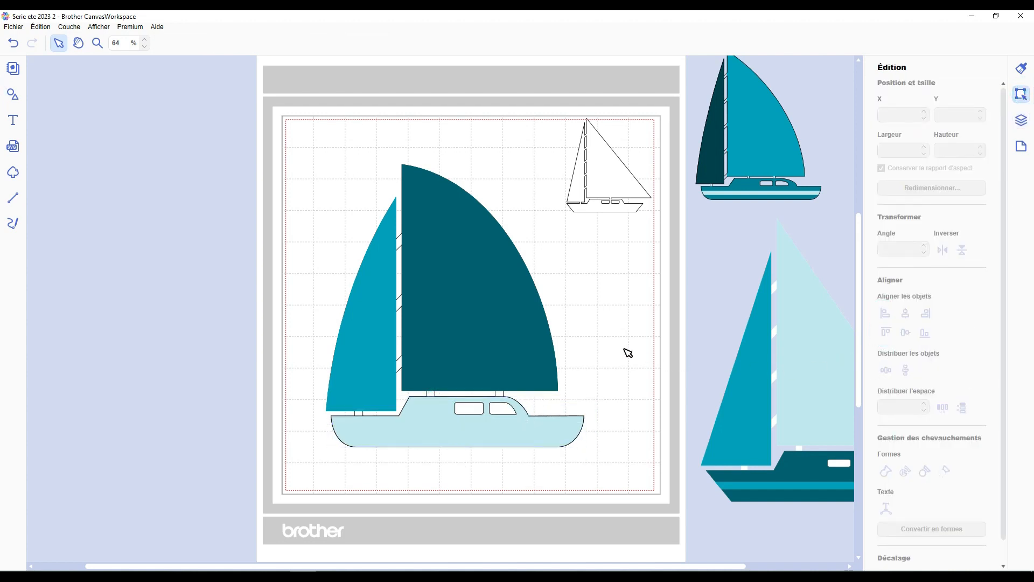
- Draw a rectangular stripe about 220.2 by 3.9 mm across the hull and place a 2.9 mm high copy just below it
scroll(373, 444, "up", 5)
scroll(373, 443, "down", 2)
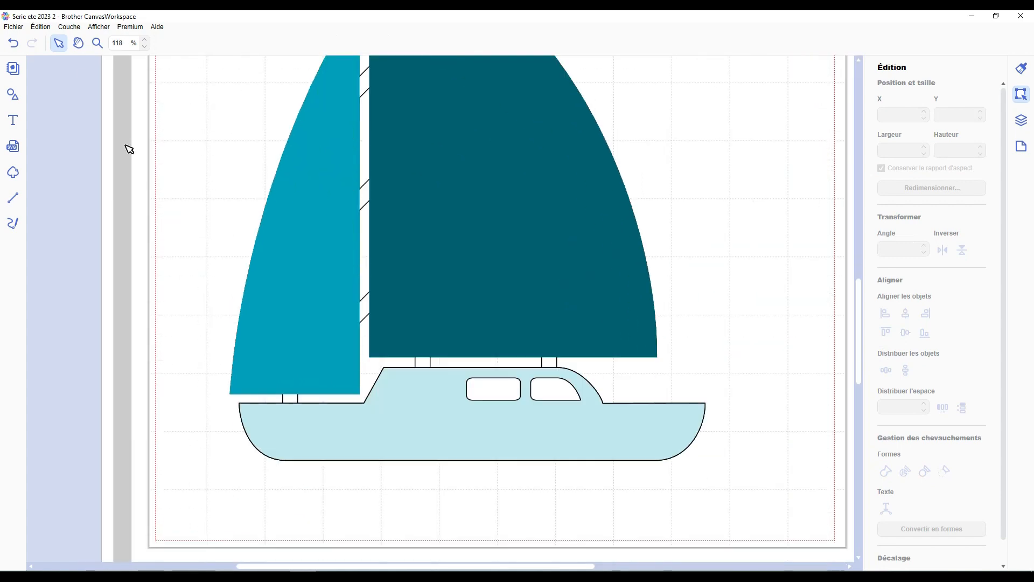
left_click(13, 94)
left_click_drag(76, 108, 178, 167)
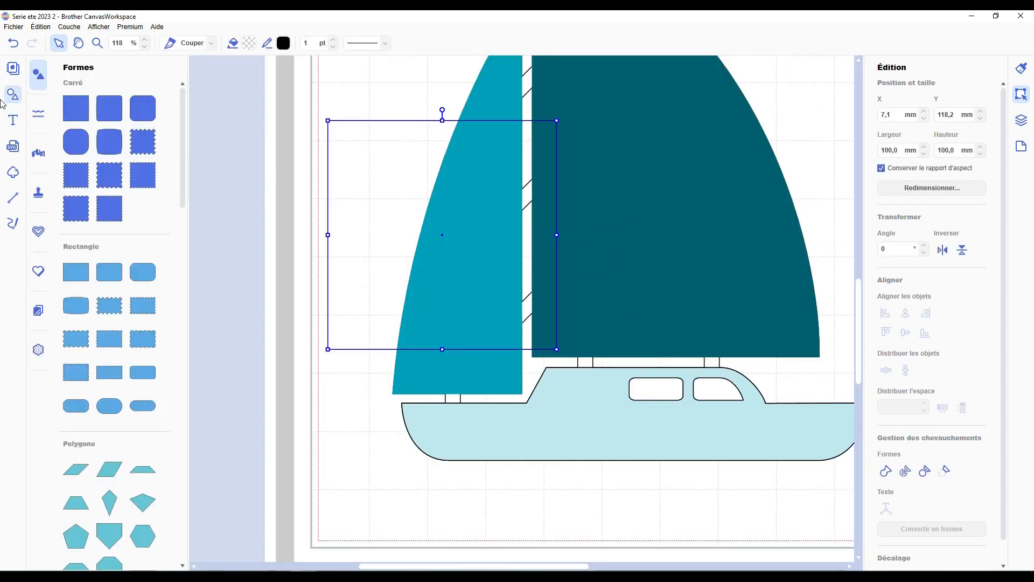
left_click(13, 94)
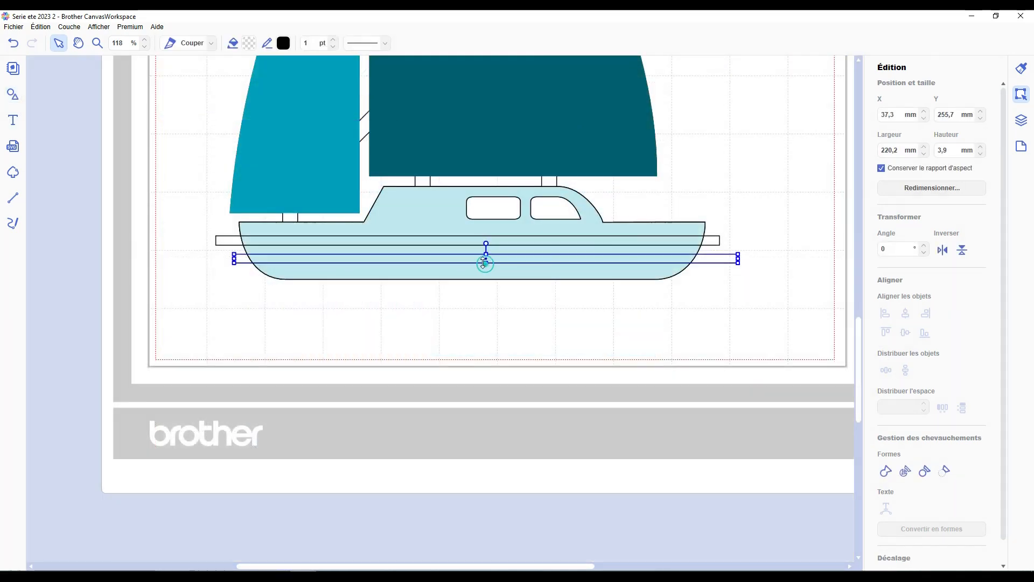
left_click_drag(484, 263, 465, 251)
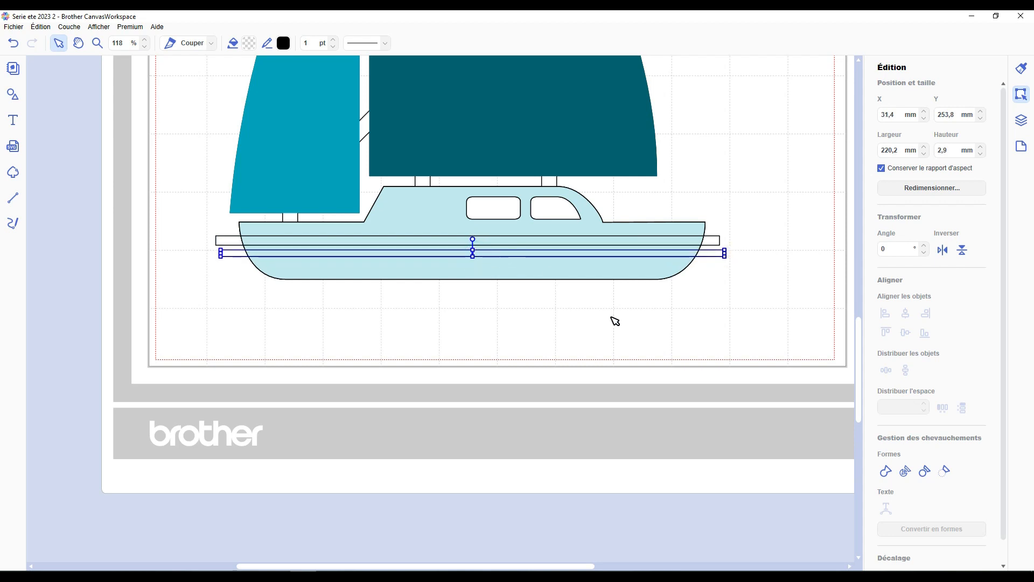
- Divide the hull copy with the two stripes and delete the stripe ends that stick out beyond both ends of the hull
left_click(688, 229, "shift")
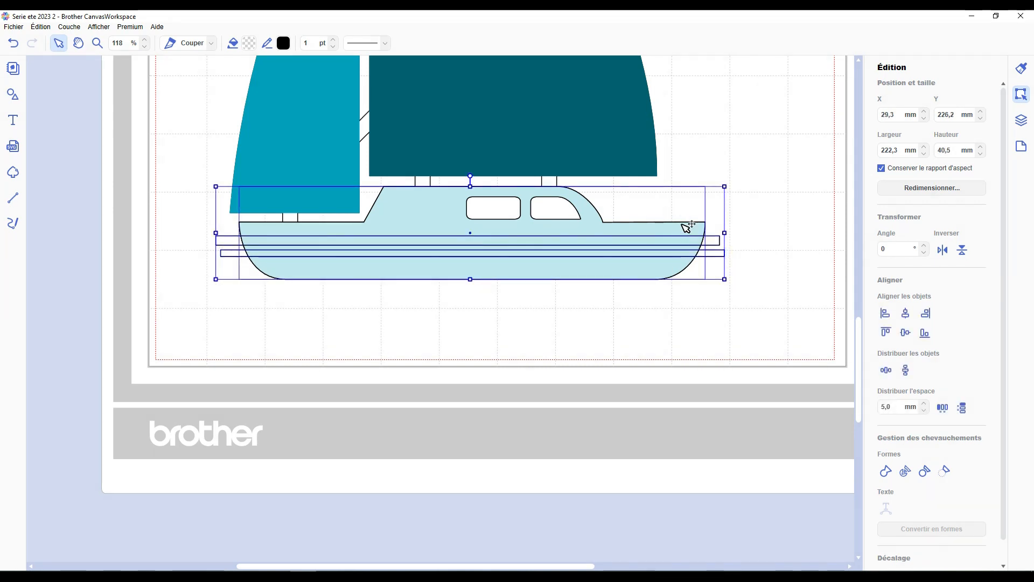
left_click(910, 473)
left_click(713, 241)
key("Delete")
left_click(713, 252)
key("Delete")
left_click(652, 266)
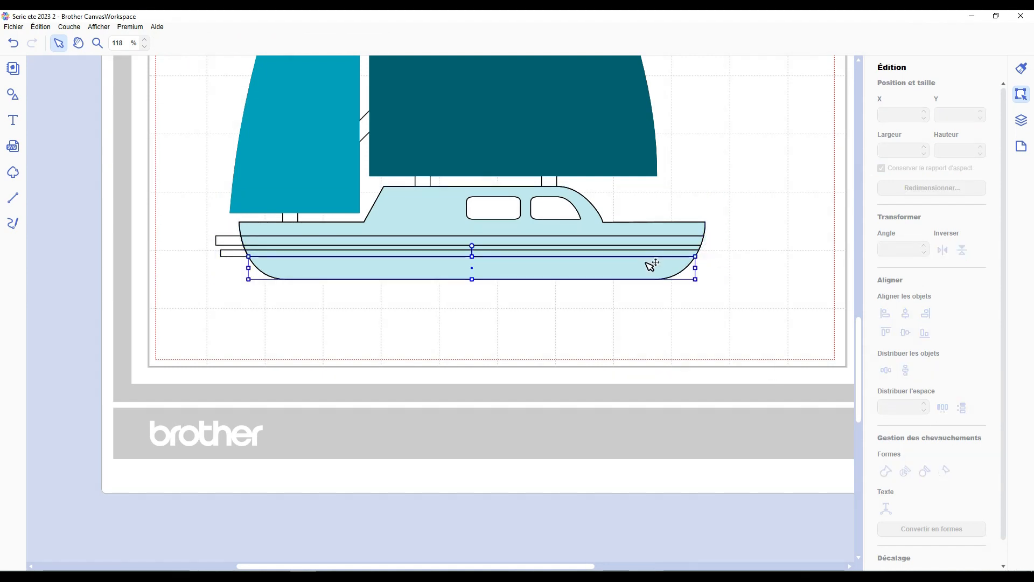
left_click(233, 258)
left_click(229, 252)
key("Delete")
left_click(223, 242)
key("Delete")
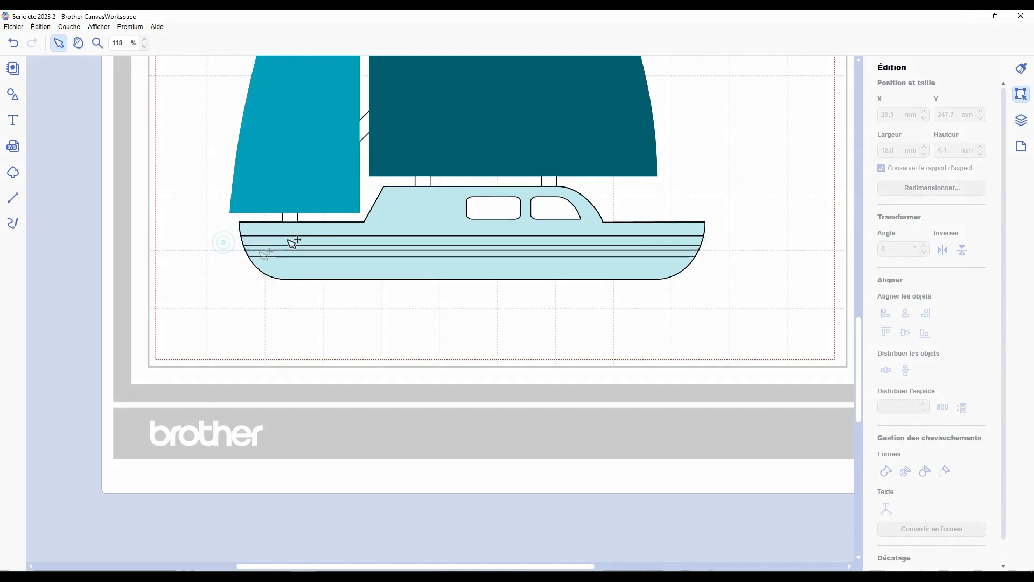
- Fill the two hull stripes with dark teal and group them with the hull, both sails and the backing
left_click(289, 240)
left_click(249, 42)
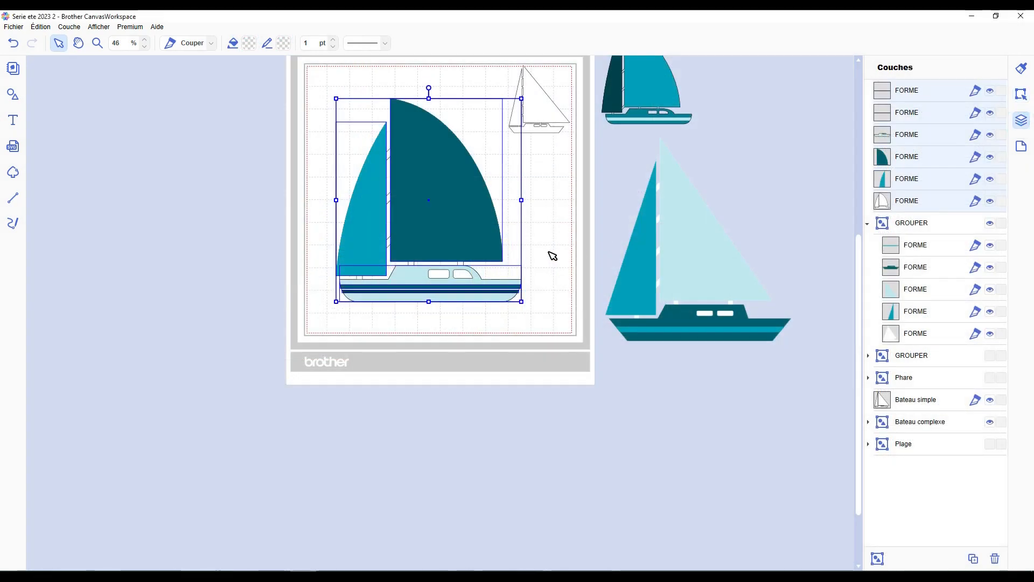
key("ctrl+g")
scroll(570, 338, "up", 2)
left_click(565, 307)
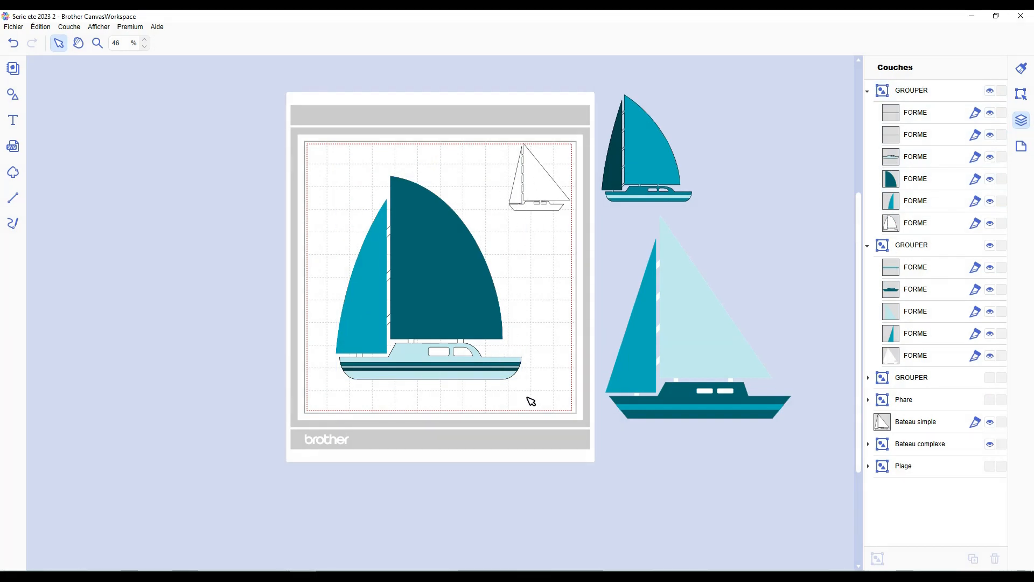
- Set the backing silhouette's outline colour to white (#FFFFFF) and move the grouped boat off the mat beside the other boats
left_click(910, 229)
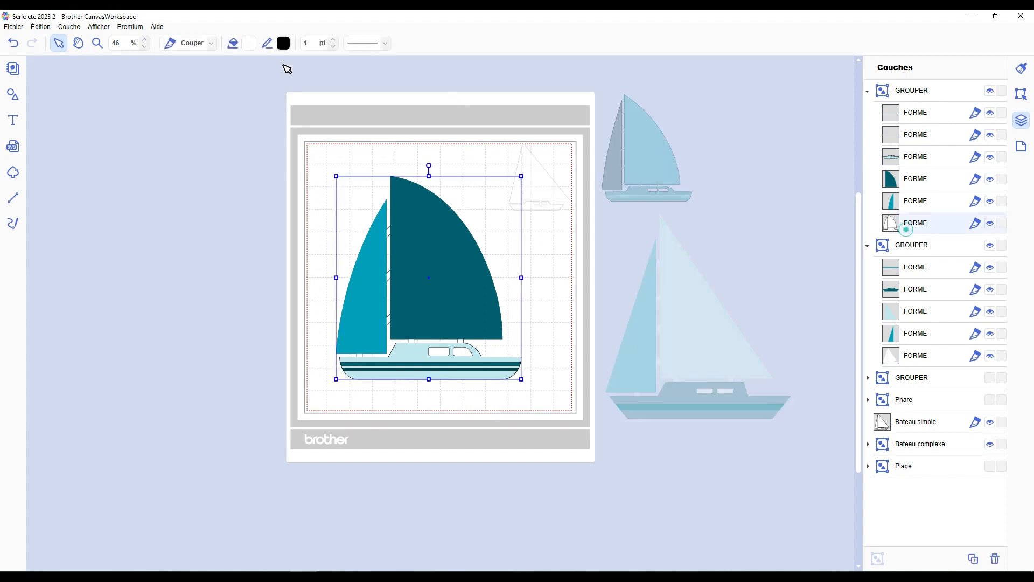
left_click(284, 43)
left_click(366, 248)
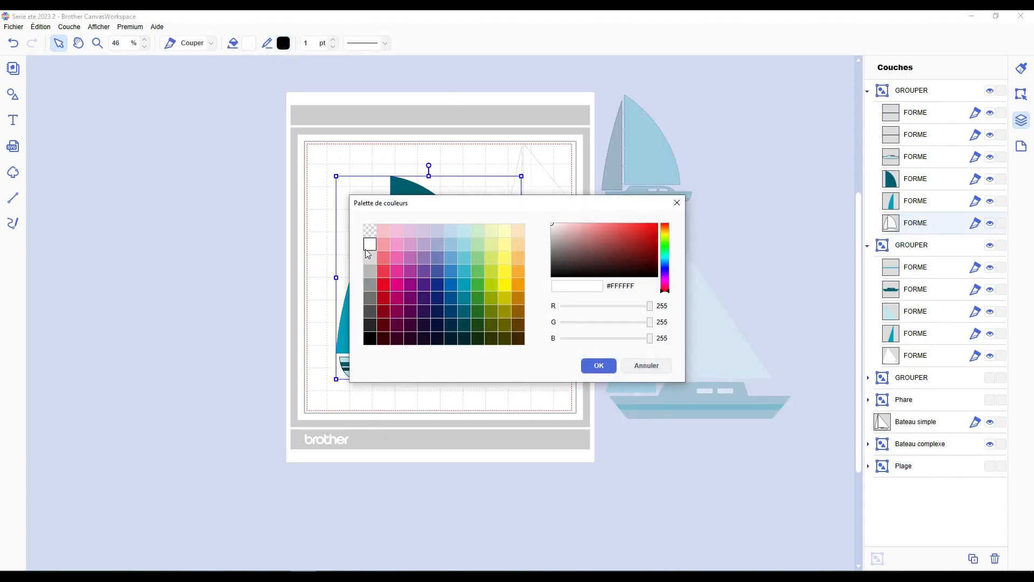
left_click(597, 366)
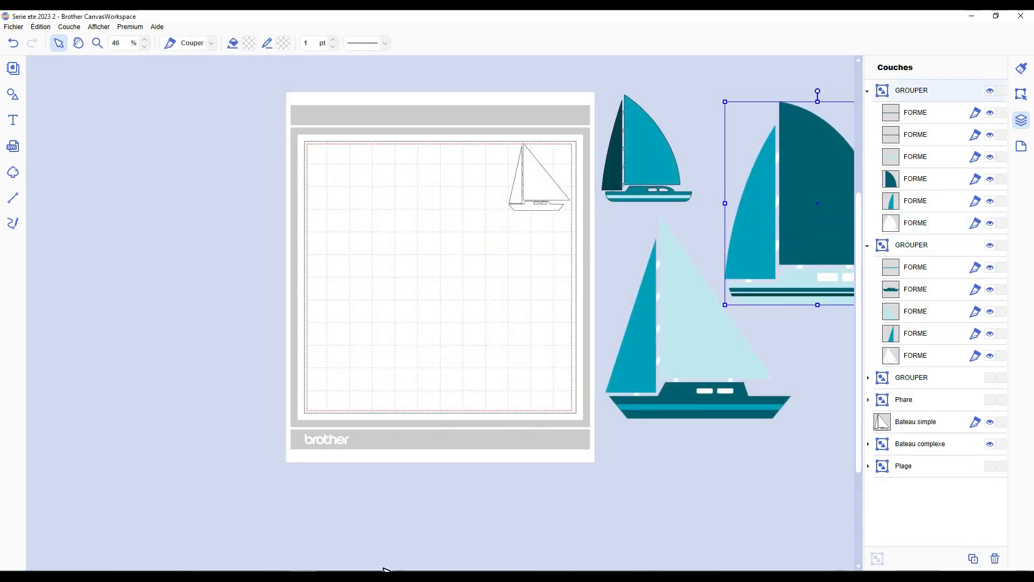
- Recolour the new boat's hull with a medium turquoise outline and fill
scroll(505, 491, "down", 3)
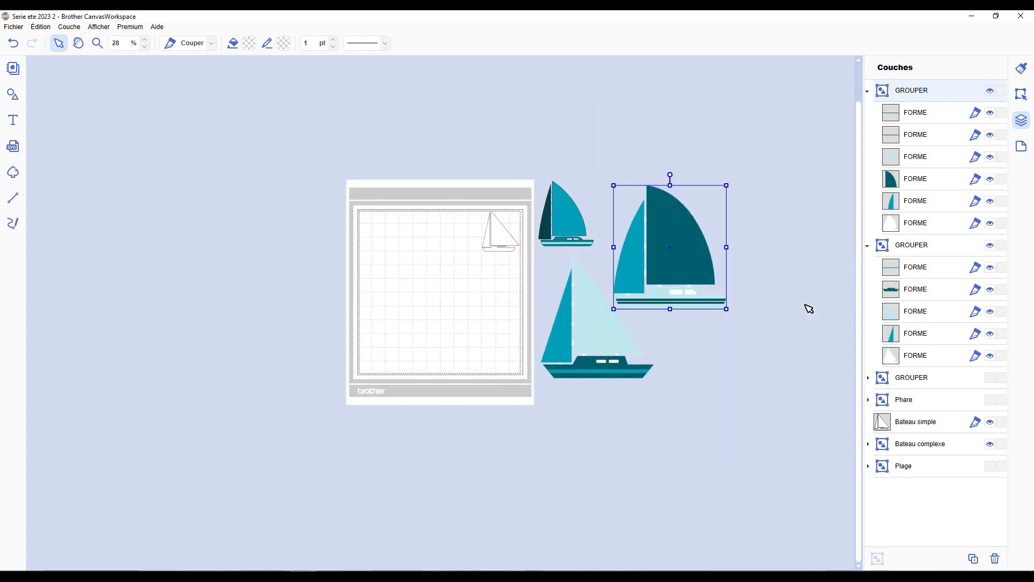
scroll(809, 308, "up", 3)
left_click(899, 160)
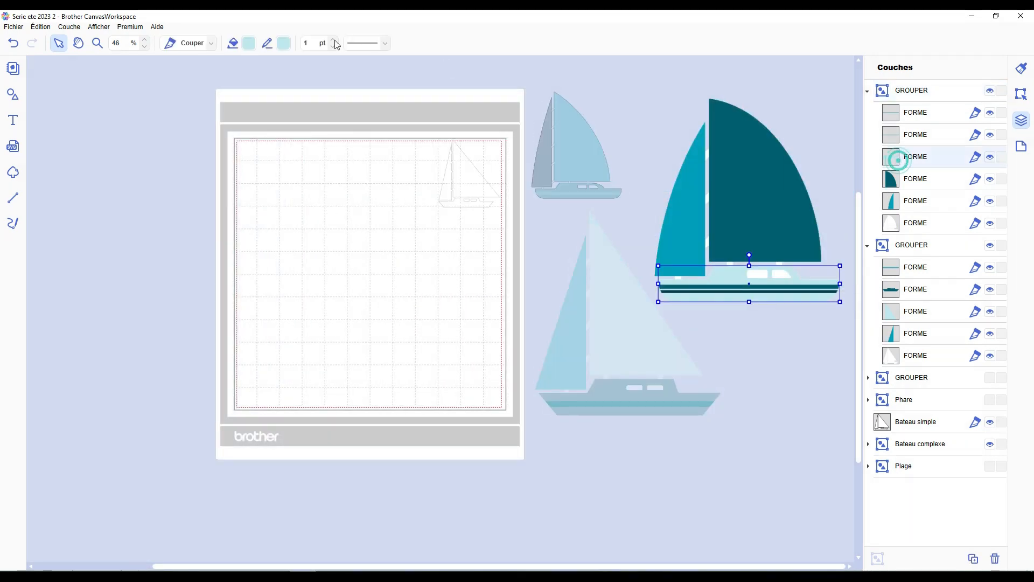
left_click(283, 45)
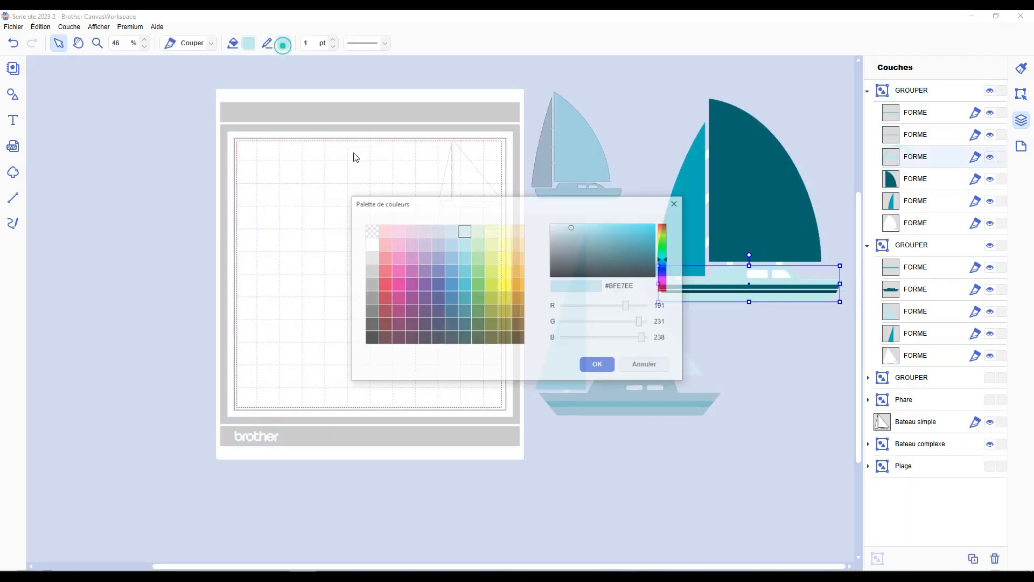
left_click(467, 274)
left_click(598, 365)
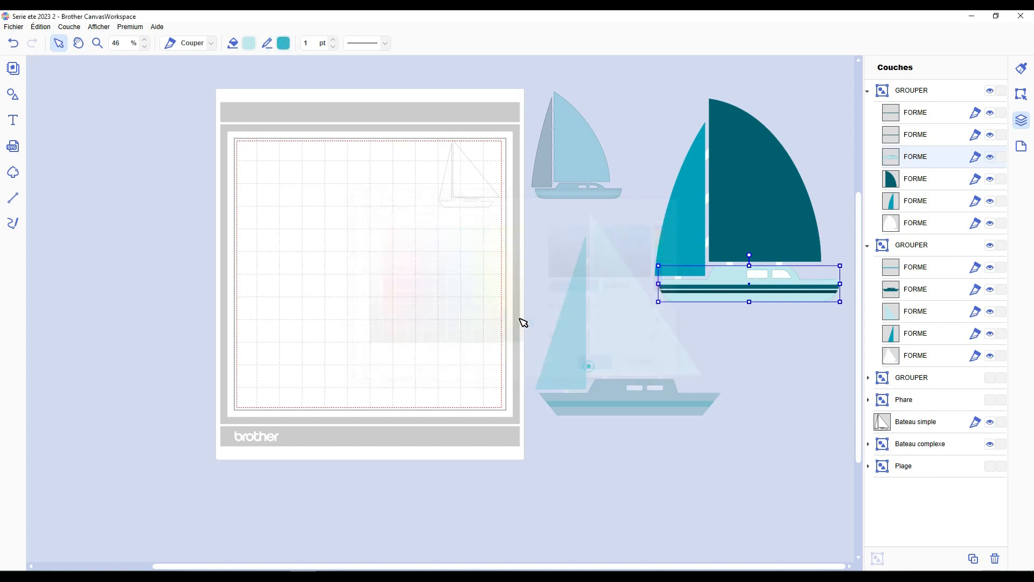
left_click(251, 46)
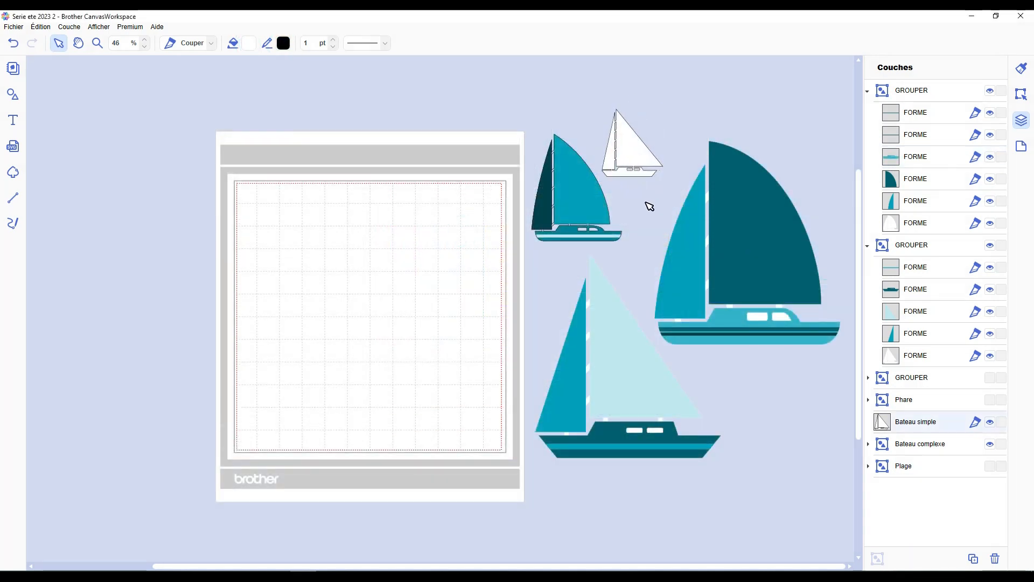
- Shrink the four sailboats and park them on the left of the mat, then set the layers so only Plage is shown
left_click(645, 202)
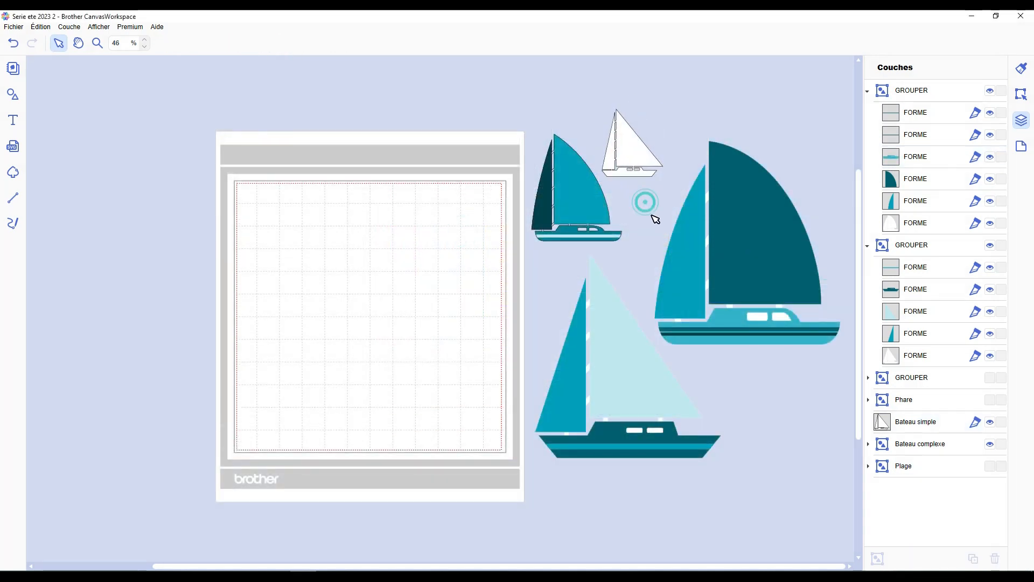
scroll(692, 392, "down", 2)
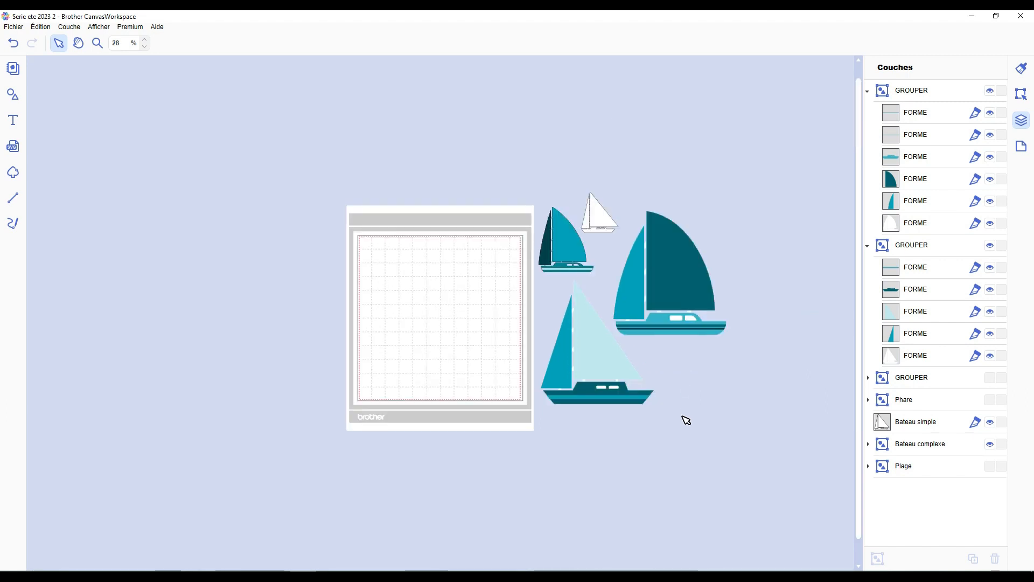
left_click_drag(768, 468, 596, 248)
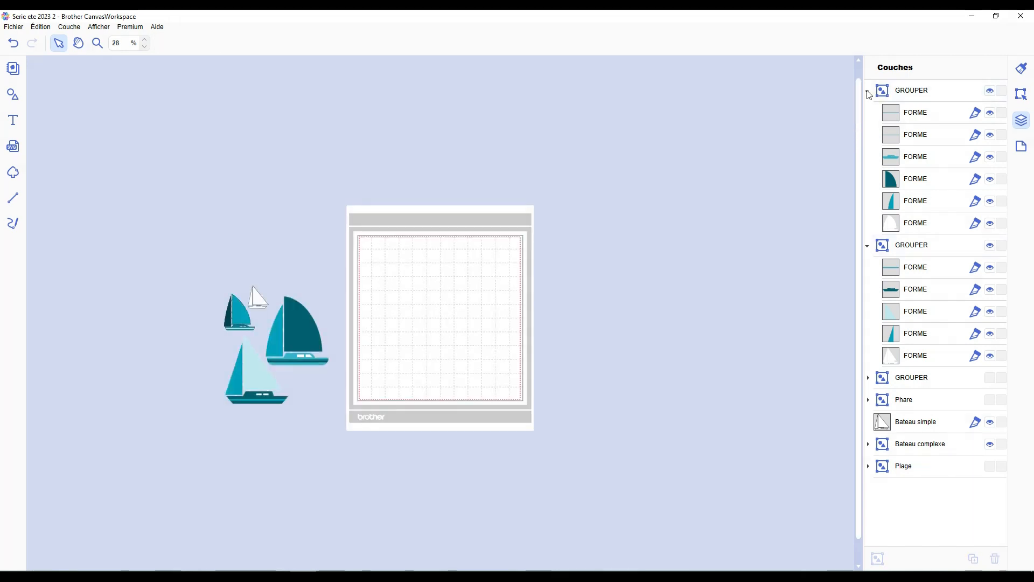
left_click(868, 91)
left_click(868, 114)
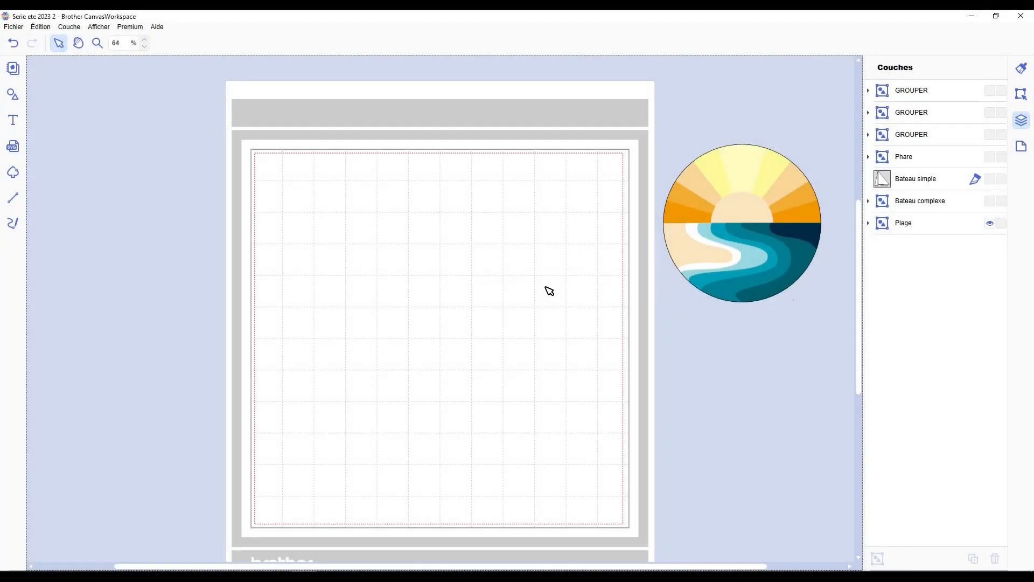
- Insert a plain circle from the shape library and enlarge it near the centre of the mat
left_click(20, 99)
scroll(99, 386, "down", 1)
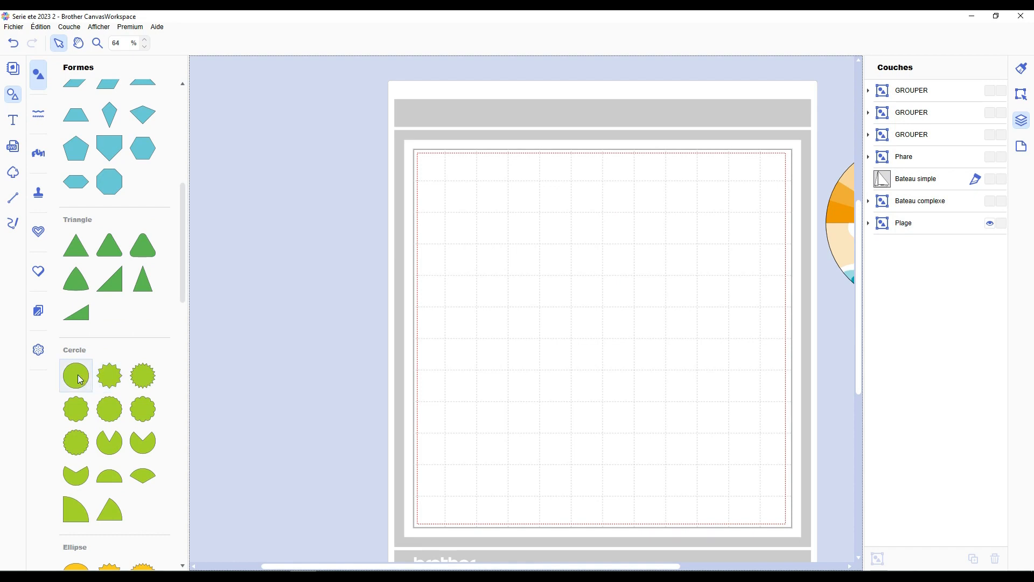
left_click_drag(80, 379, 598, 303)
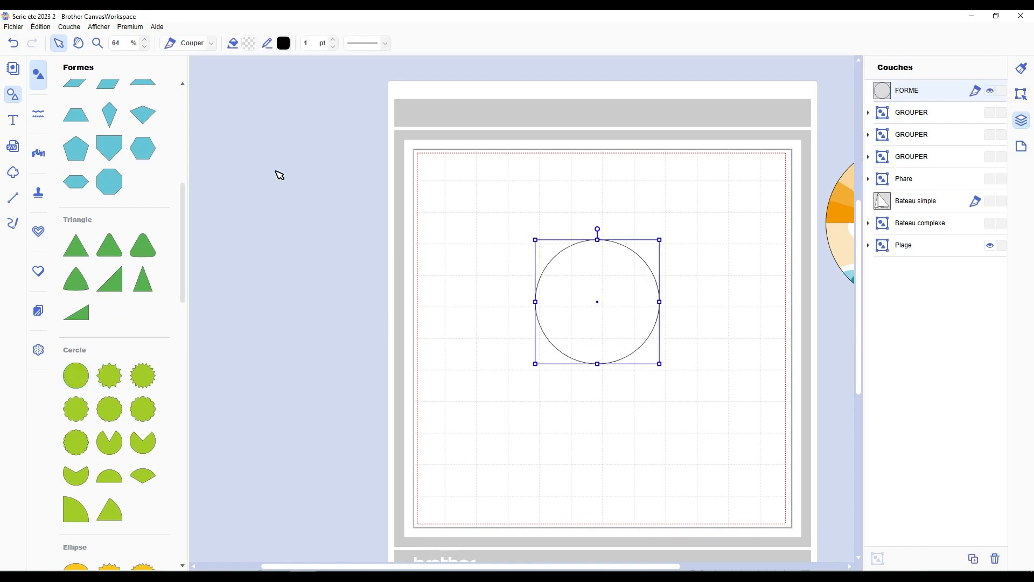
left_click(19, 97)
double_click(492, 365)
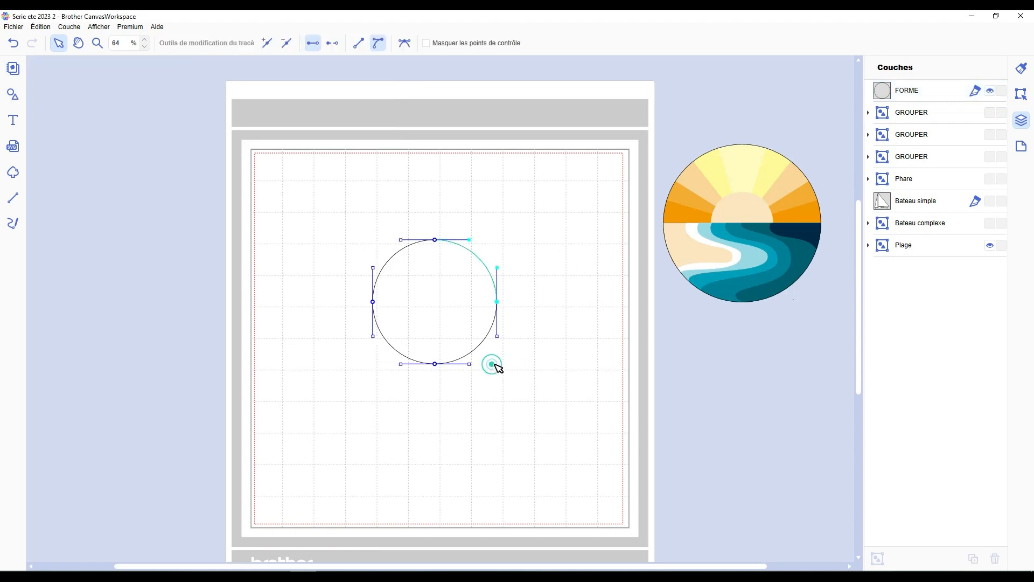
left_click(637, 324)
left_click_drag(497, 364, 450, 348)
left_click_drag(450, 349, 463, 352)
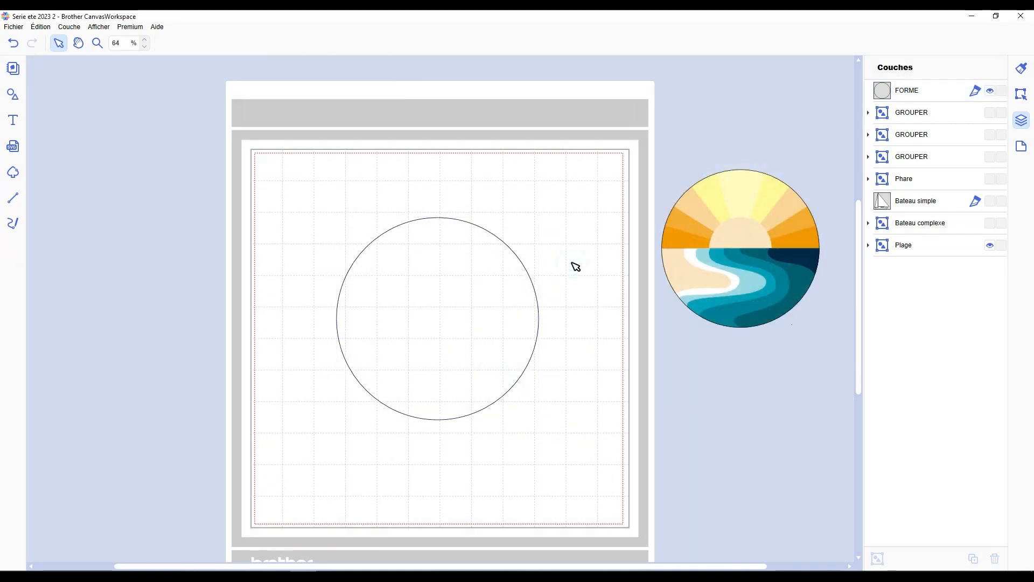
- Duplicate the circle, park the copy across the mat's upper edge, and lower the beach illustration beside the mat
left_click(472, 291)
key("ctrl+d")
left_click_drag(466, 303, 528, 402)
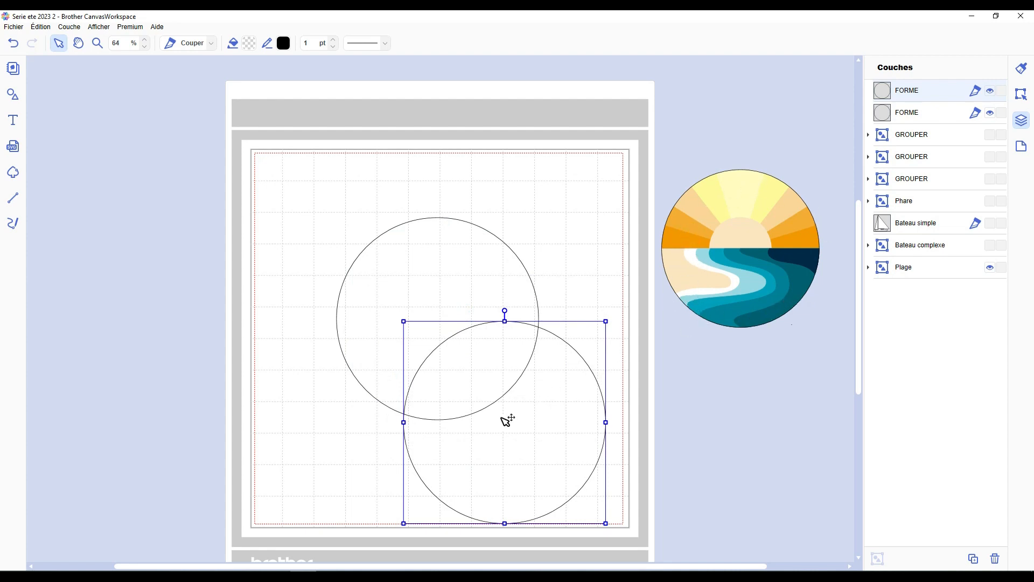
left_click_drag(507, 420, 586, 59)
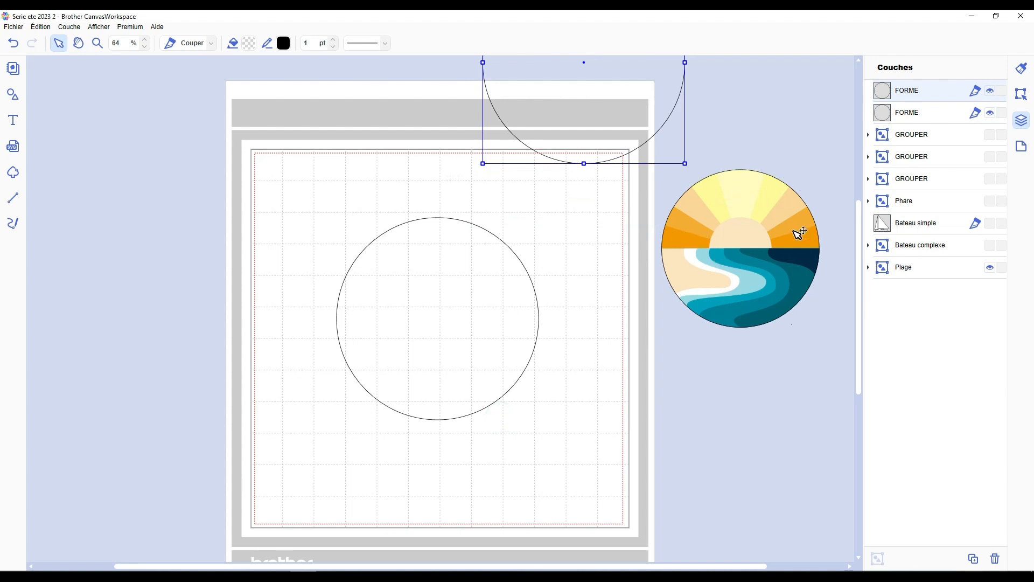
left_click_drag(758, 259, 754, 325)
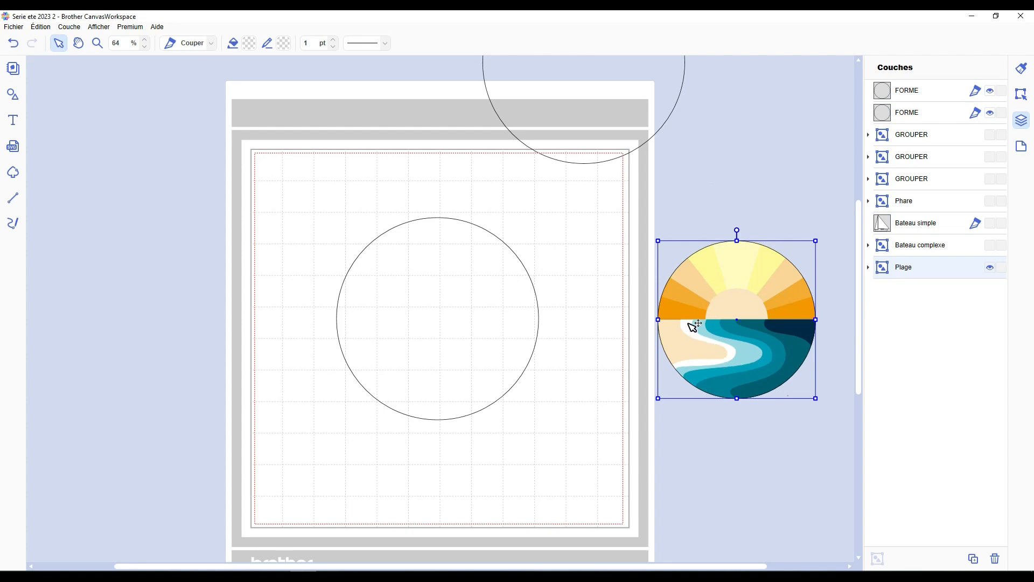
- Park the spare circle off the mat above the beach illustration, and slightly shift the illustration and the central circle
left_click_drag(587, 118, 560, 252)
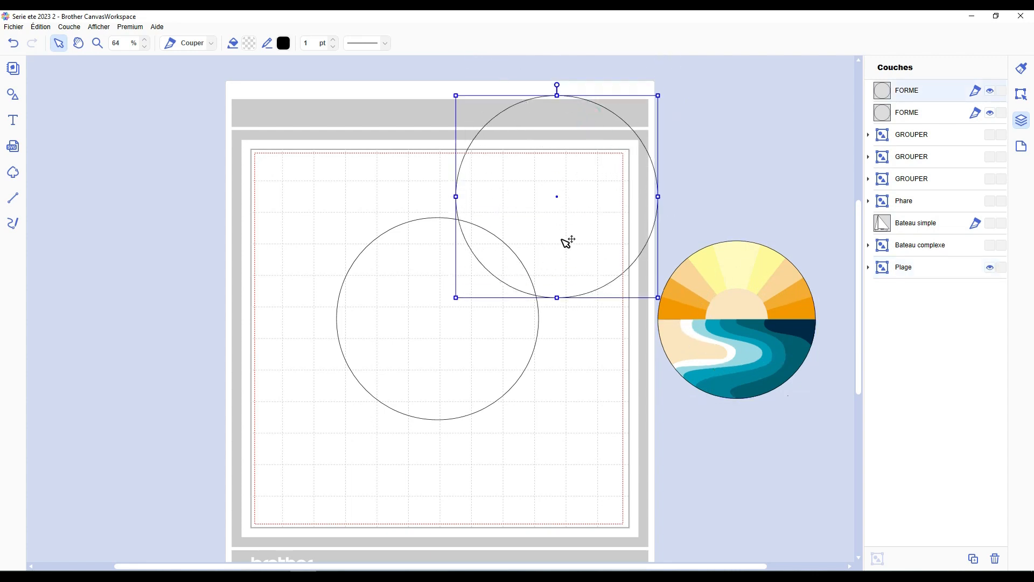
left_click_drag(589, 254, 678, 164)
left_click(589, 266)
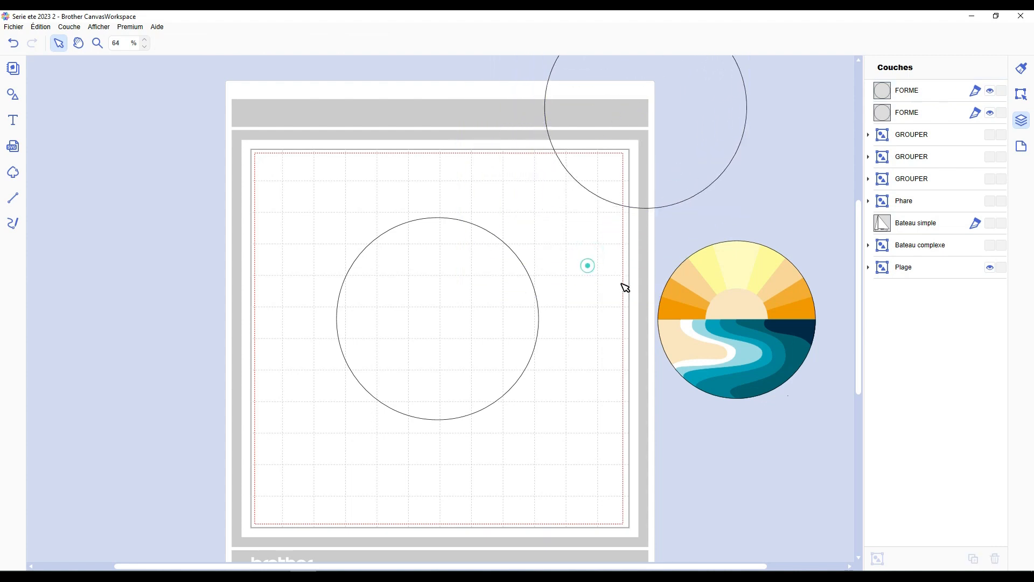
left_click(713, 278)
left_click_drag(719, 279, 723, 280)
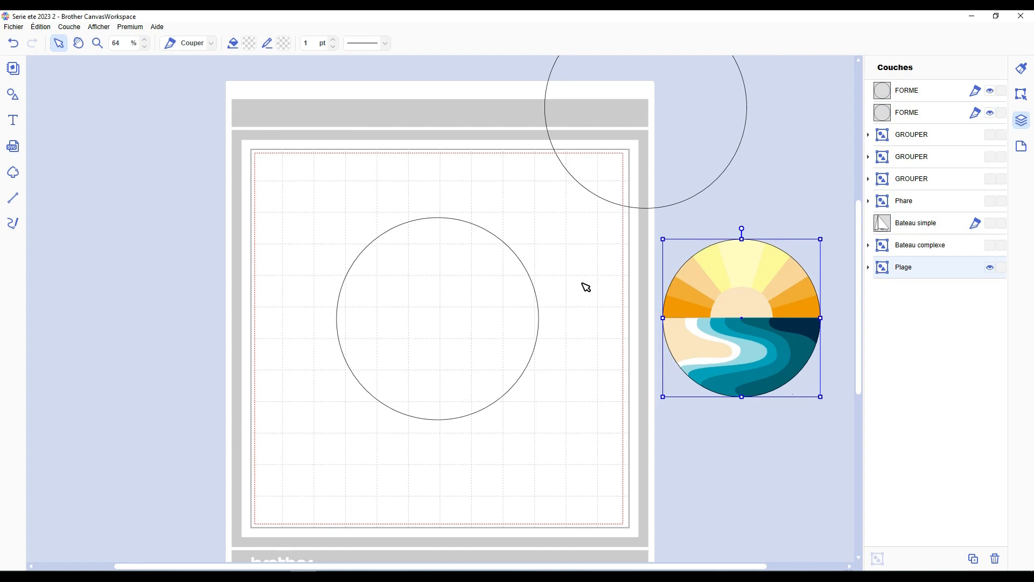
left_click_drag(619, 143, 737, 115)
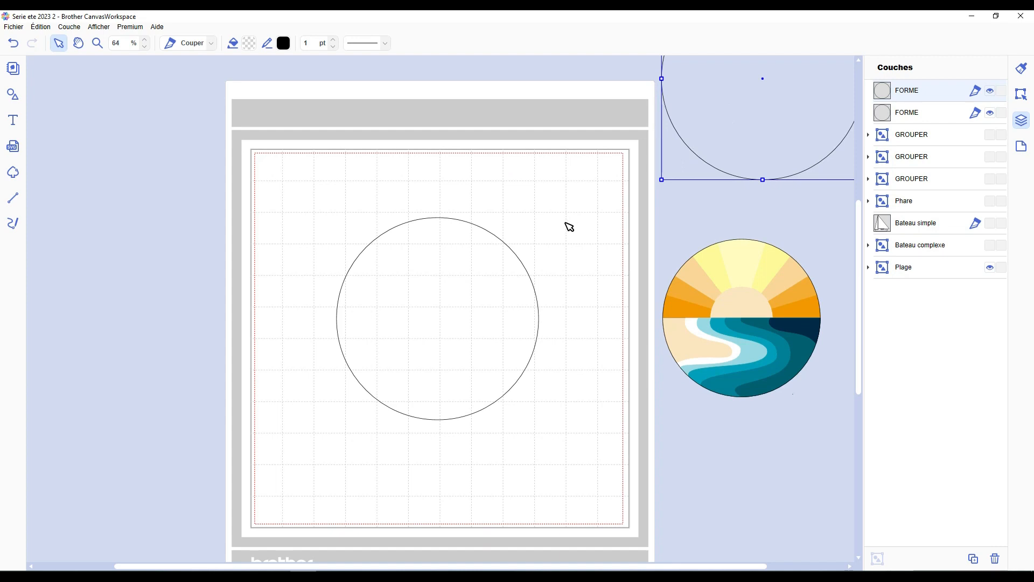
left_click_drag(416, 299, 423, 303)
left_click(571, 256)
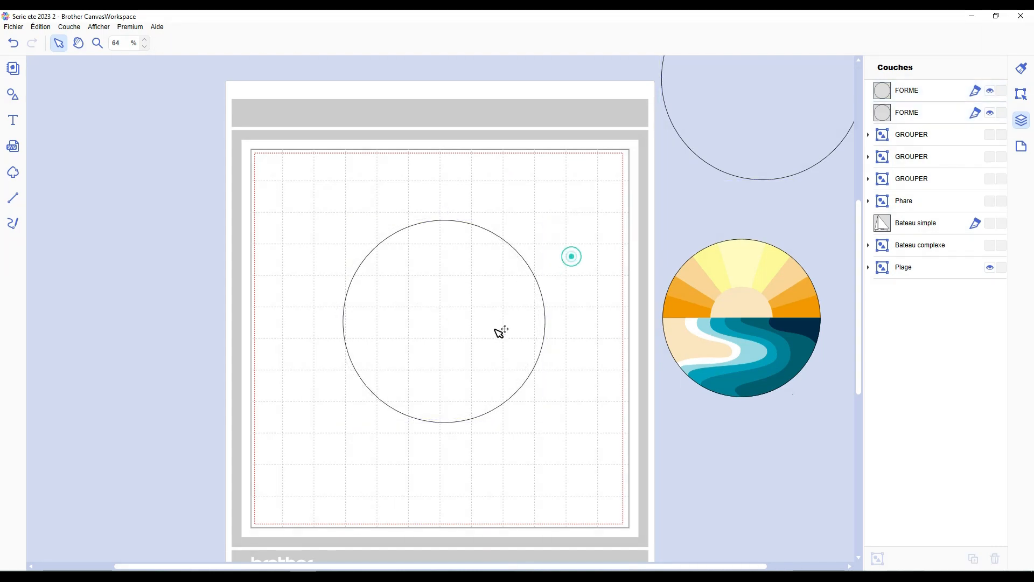
- Draw a closed polygon enclosing the circle's lower half, with its upper edge along the horizontal diameter
left_click(13, 198)
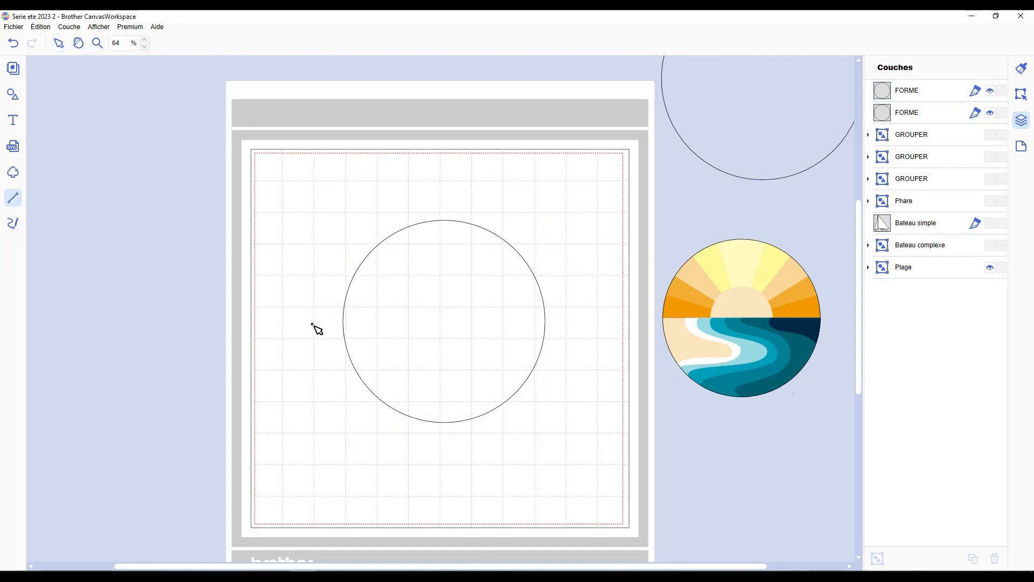
left_click(344, 322)
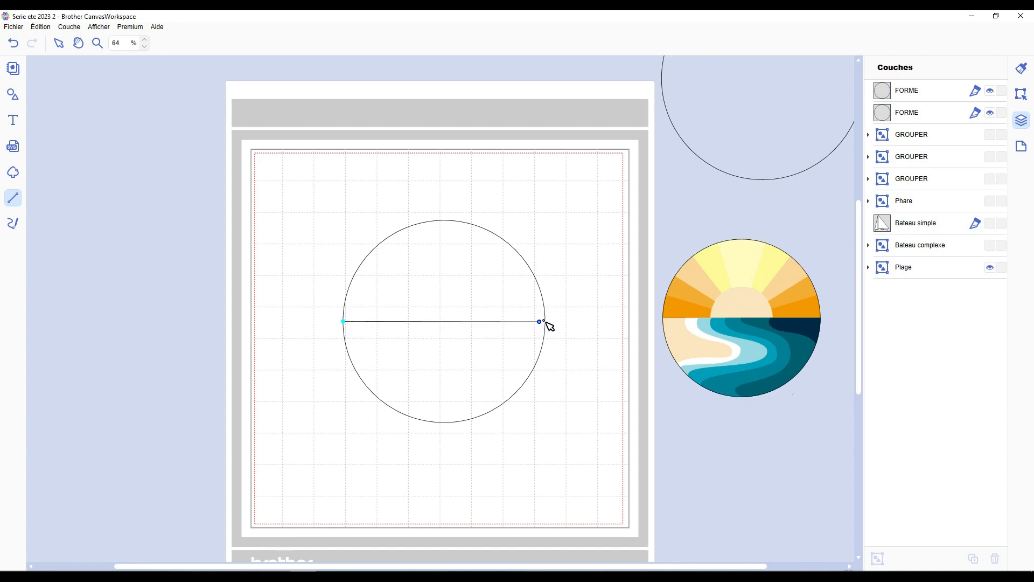
left_click_drag(545, 322, 586, 356)
left_click(581, 355)
left_click(542, 461)
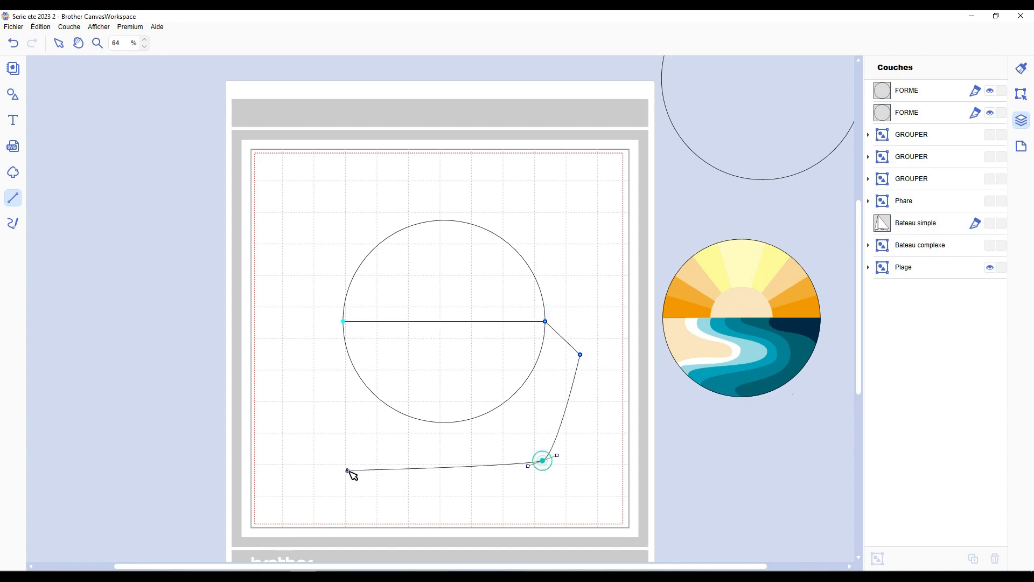
left_click(347, 470)
left_click(290, 376)
left_click(343, 323)
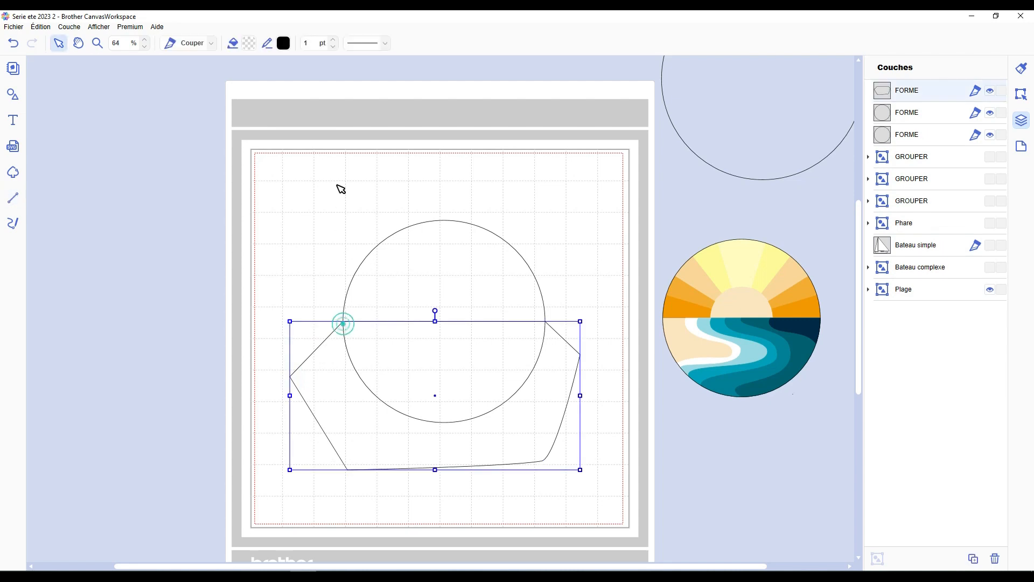
- Divide the circle into two halves with the overlapping polygon, and delete the leftover outer piece
left_click_drag(337, 184, 451, 458)
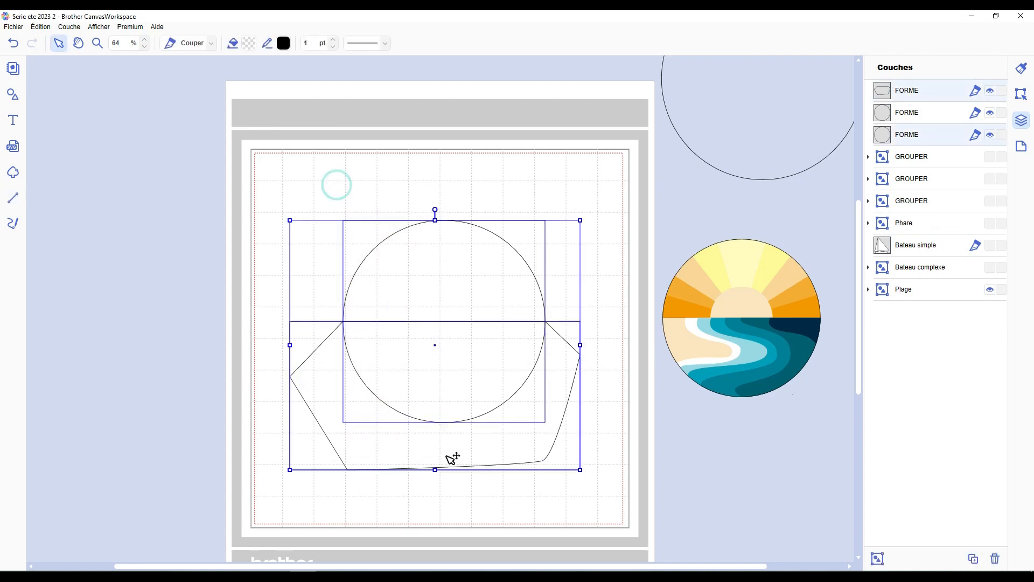
left_click(1022, 95)
left_click(905, 469)
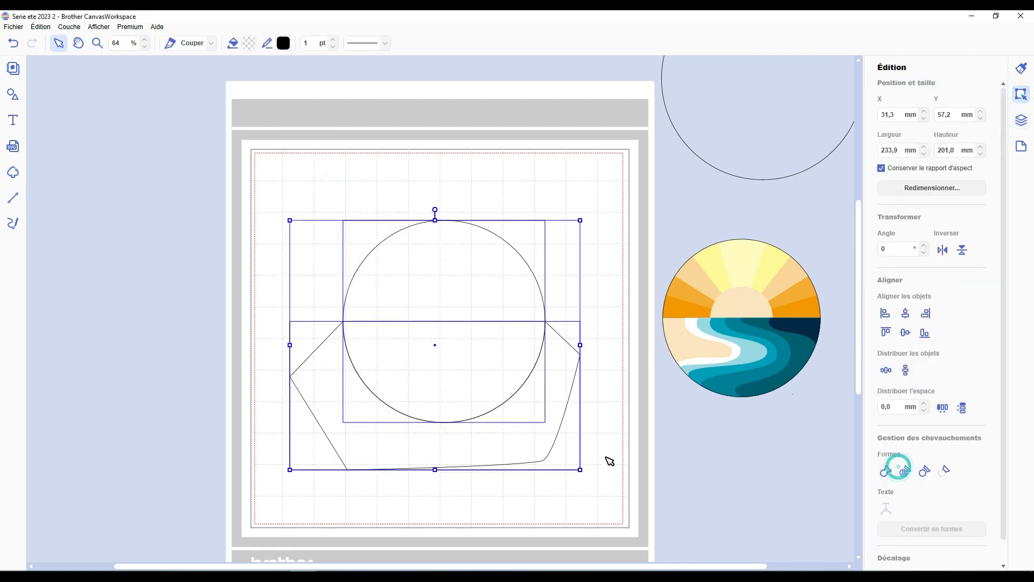
left_click(549, 415)
key("Delete")
- Park the lower half-circle off the mat's lower-left corner, and move the upper half slightly down on the mat
left_click_drag(470, 361, 471, 392)
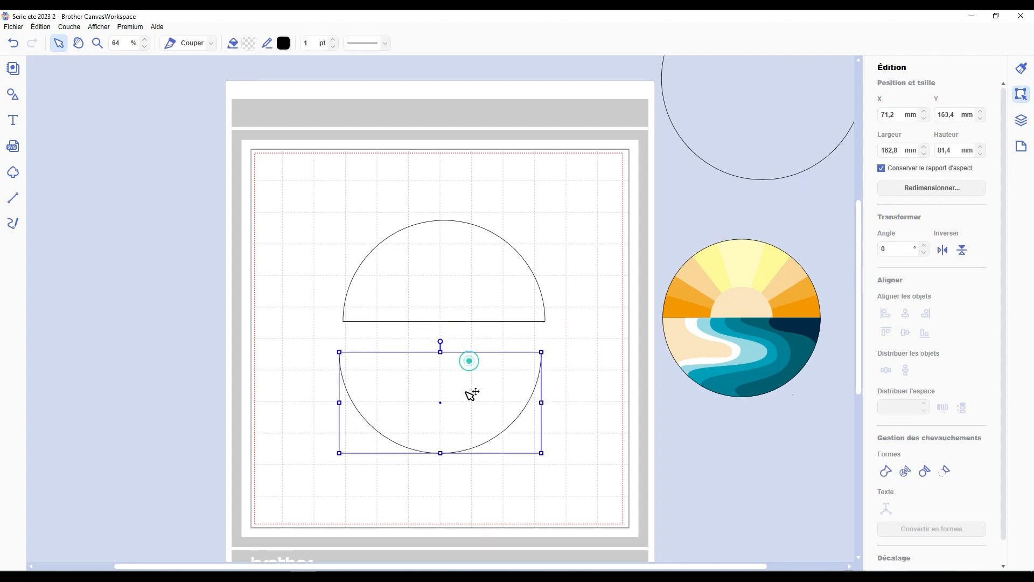
left_click(578, 390)
left_click_drag(498, 300, 496, 299)
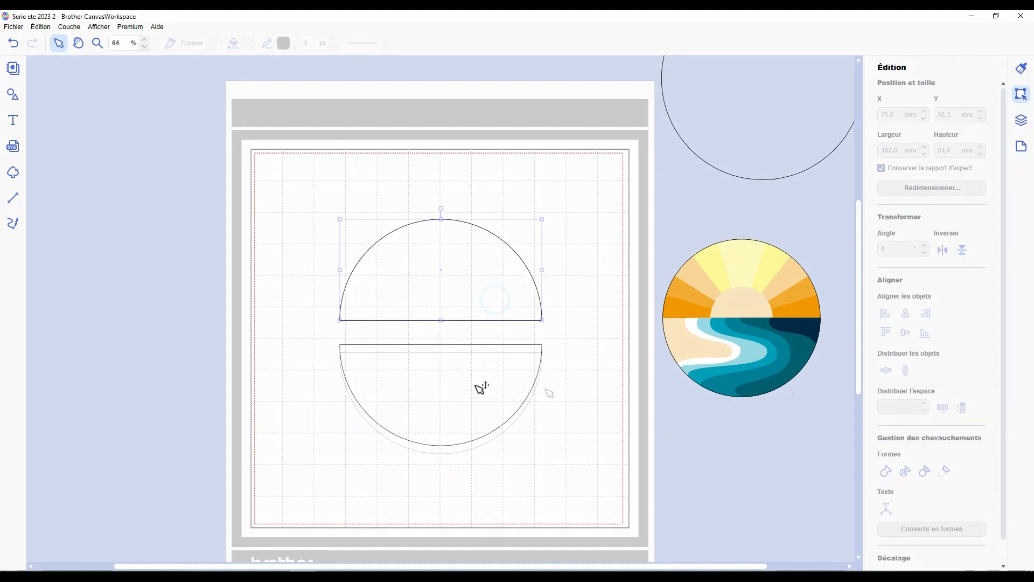
left_click_drag(480, 387, 160, 502)
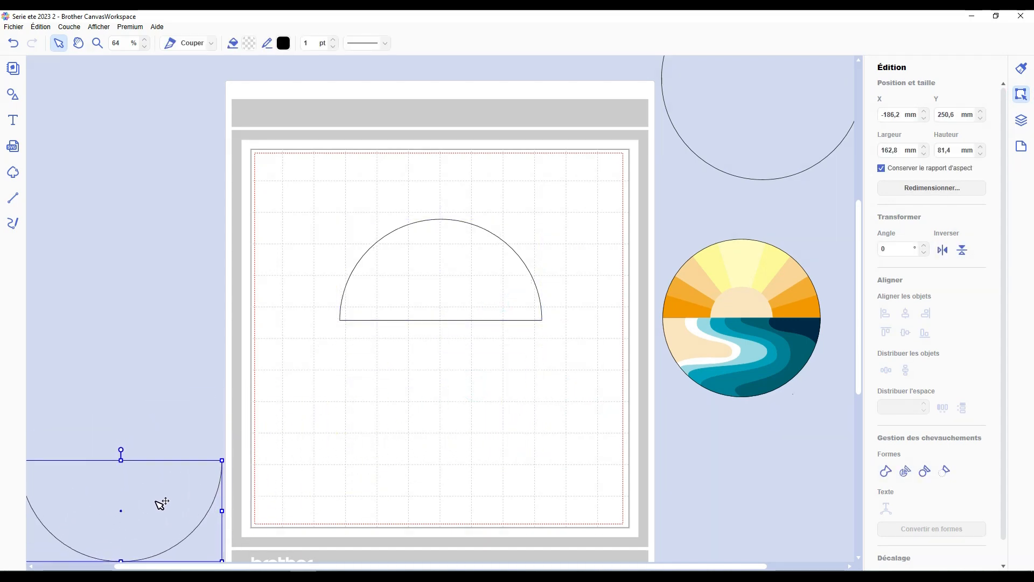
left_click(399, 440)
left_click_drag(465, 285, 468, 306)
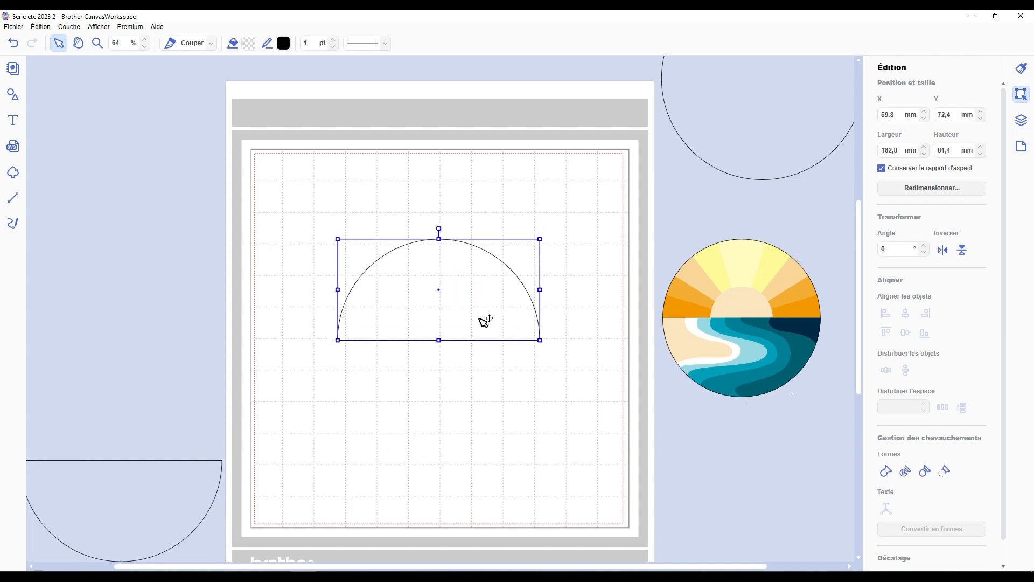
- Duplicate the upper half-circle, shrink the copy to a small sun, and place it on the large half's base line
key("ctrl+d")
left_click_drag(519, 311, 528, 390)
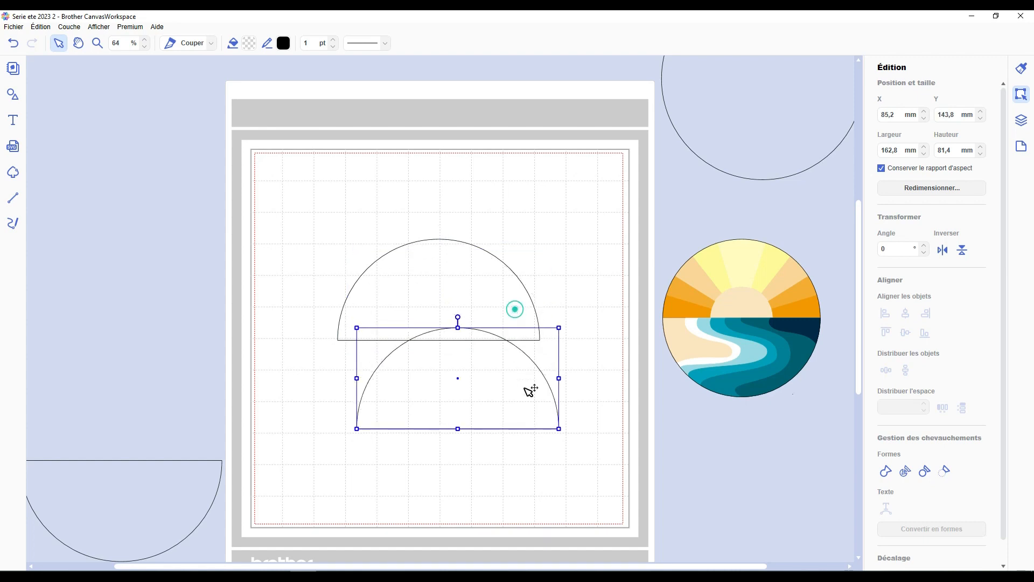
left_click_drag(561, 430, 475, 332)
left_click_drag(448, 305, 460, 313)
left_click(476, 388)
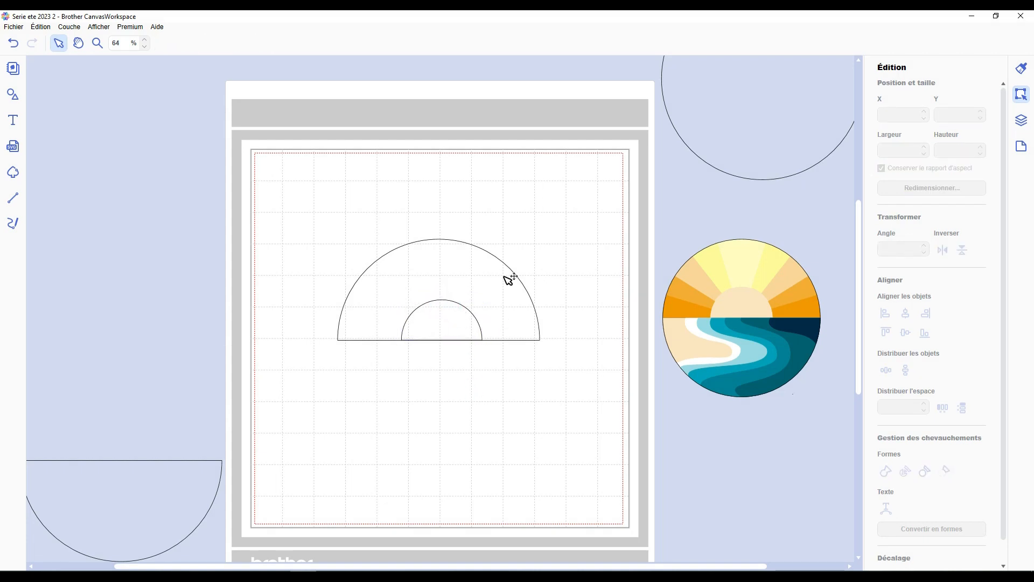
- Centre the small half-circle horizontally with the large one
left_click_drag(543, 194, 434, 357)
left_click(907, 313)
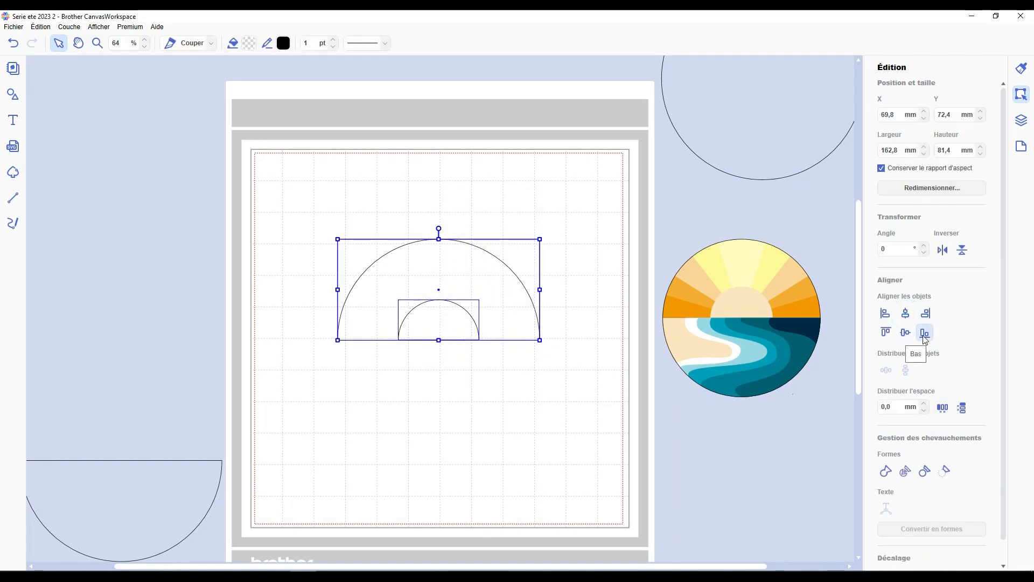
left_click(585, 305)
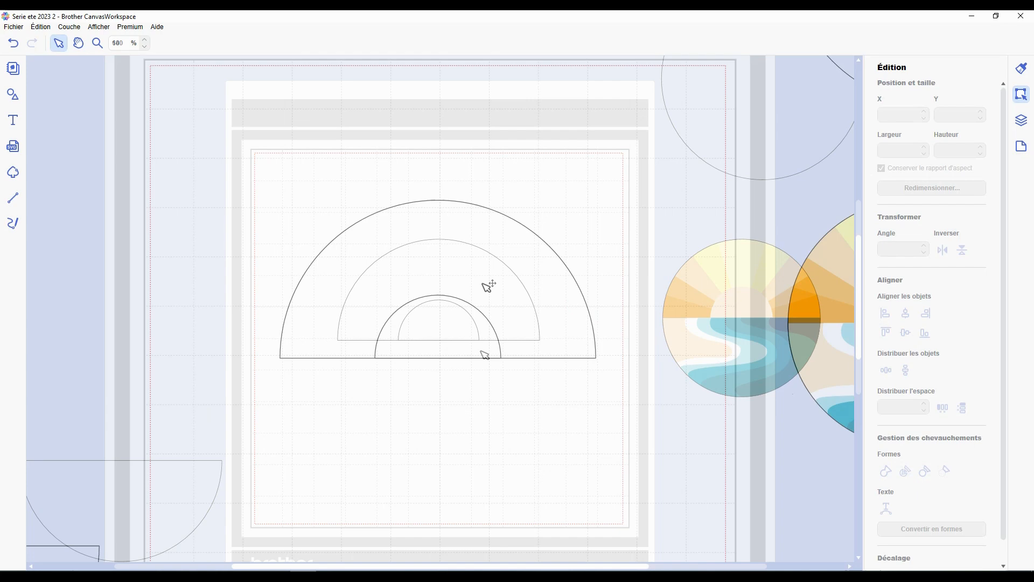
- Add an anchor point at the middle of the large half-circle's straight base
left_click(492, 253)
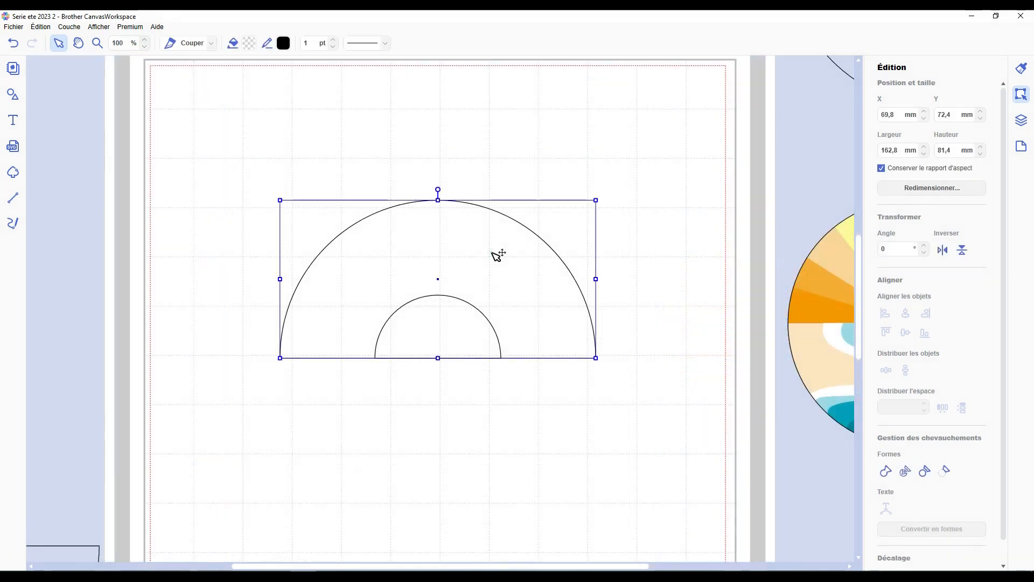
double_click(492, 253)
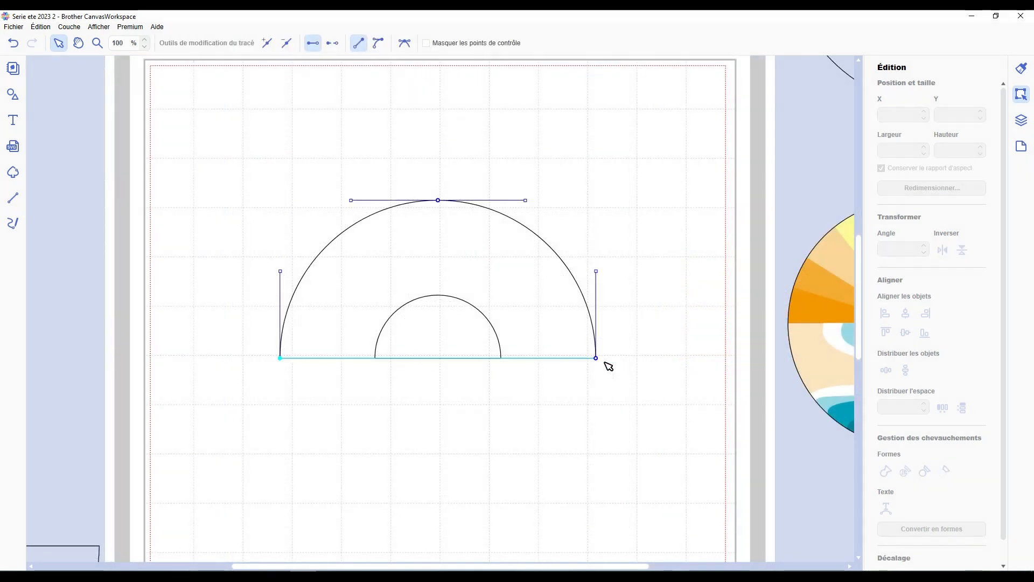
left_click(268, 42)
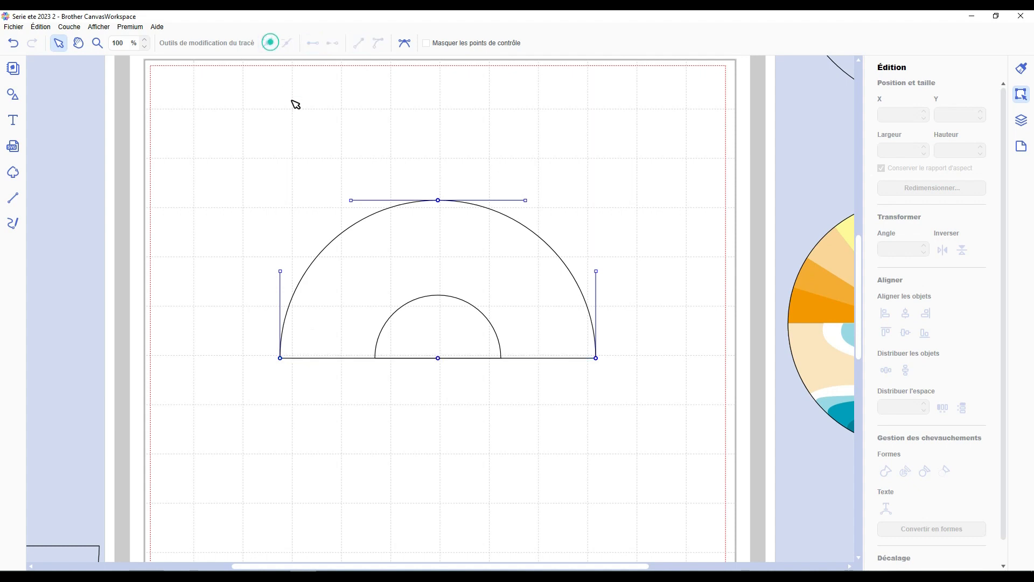
left_click(301, 126)
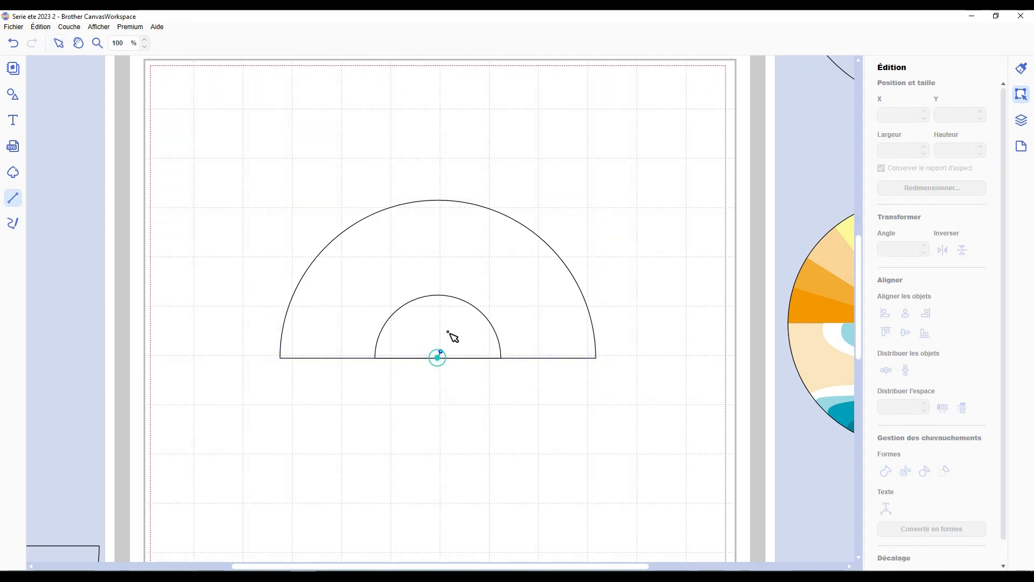
- Draw a closed polygon around the large half-circle's left half, with one edge running from the base midpoint to the arc's apex
mouse_move(448, 332)
left_mouse_down()
mouse_move(451, 223)
mouse_move(438, 200)
left_mouse_up()
left_click(427, 127)
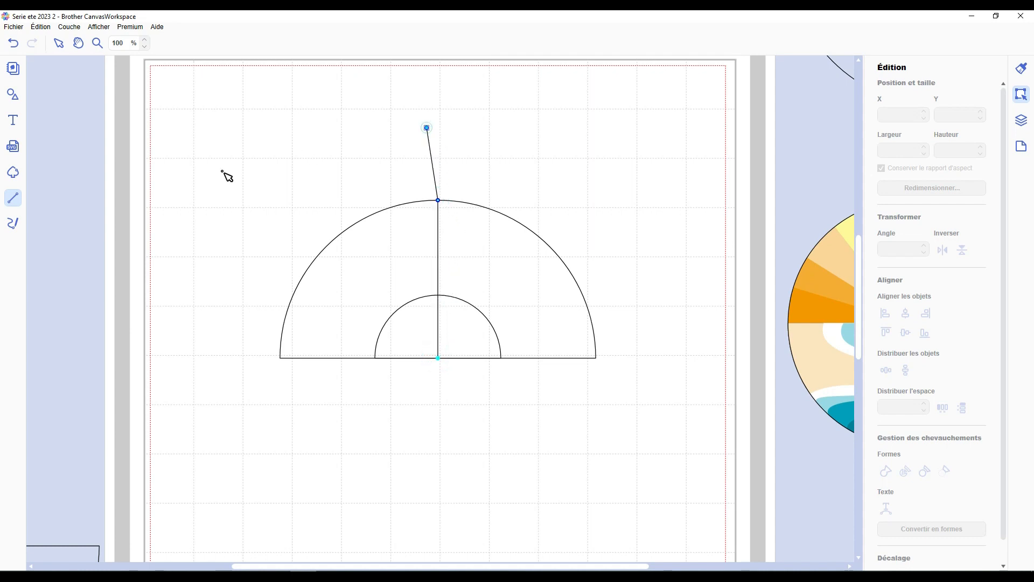
left_click(201, 213)
left_click(221, 400)
left_click(435, 405)
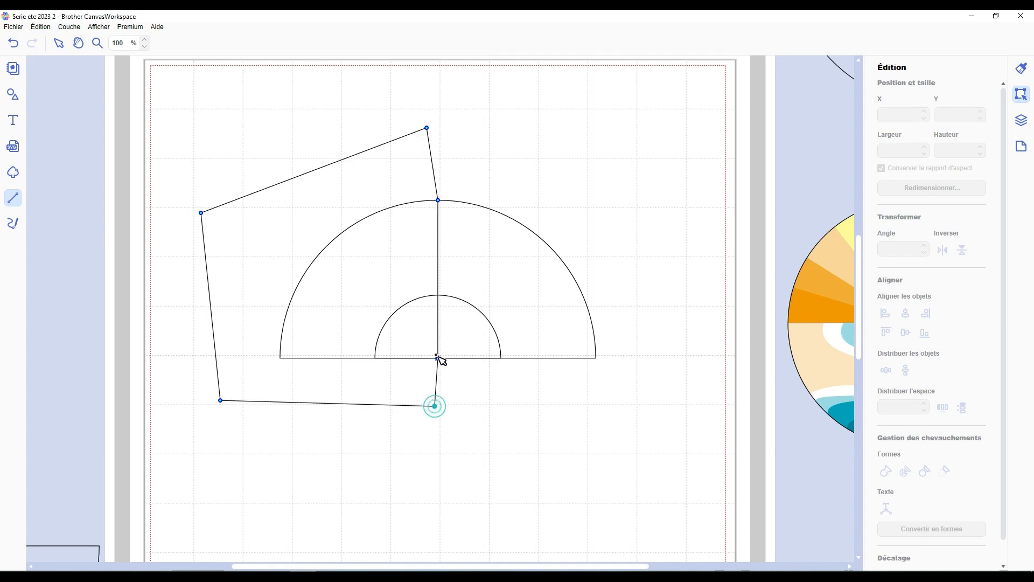
double_click(438, 357)
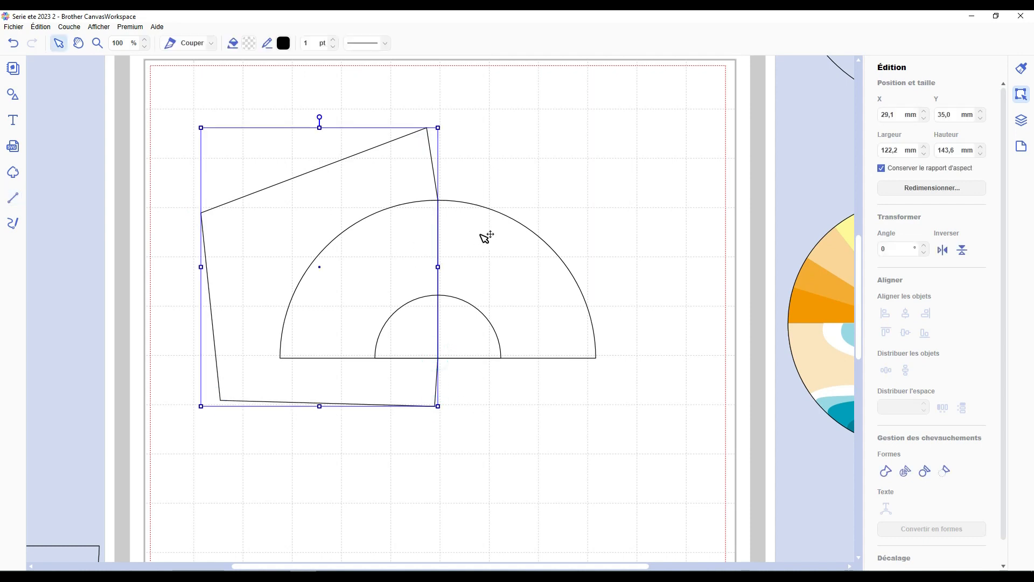
- Divide the large half-circle with the polygon, and delete the outer leftover and the right quarter
left_click(546, 290, "shift")
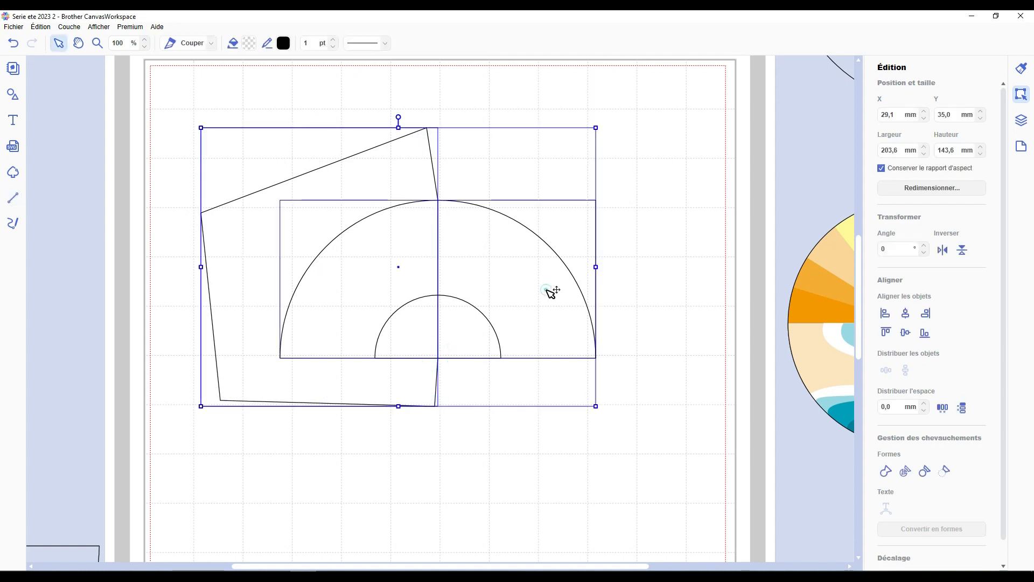
left_click(908, 472)
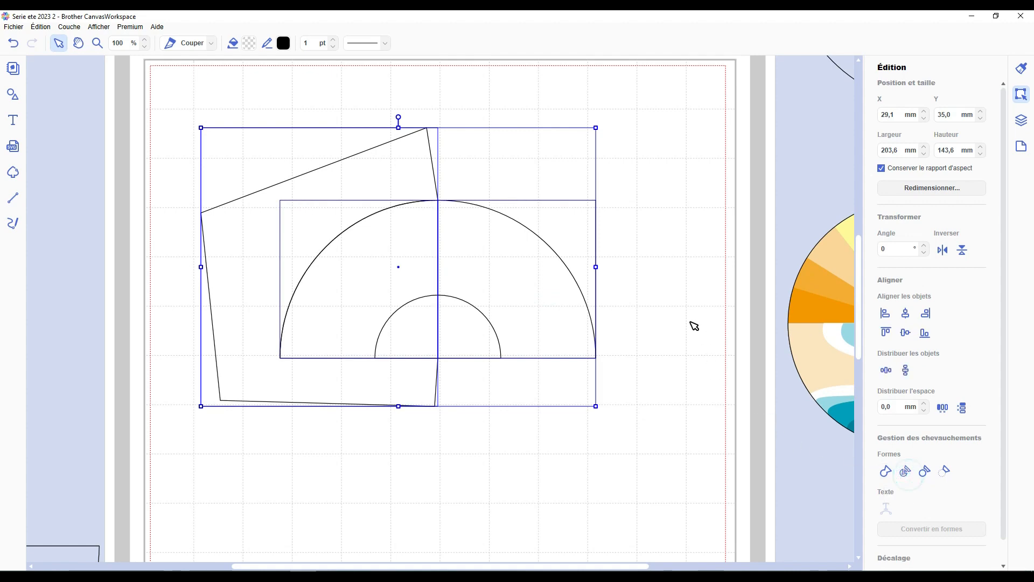
left_click(681, 292)
left_click(408, 178)
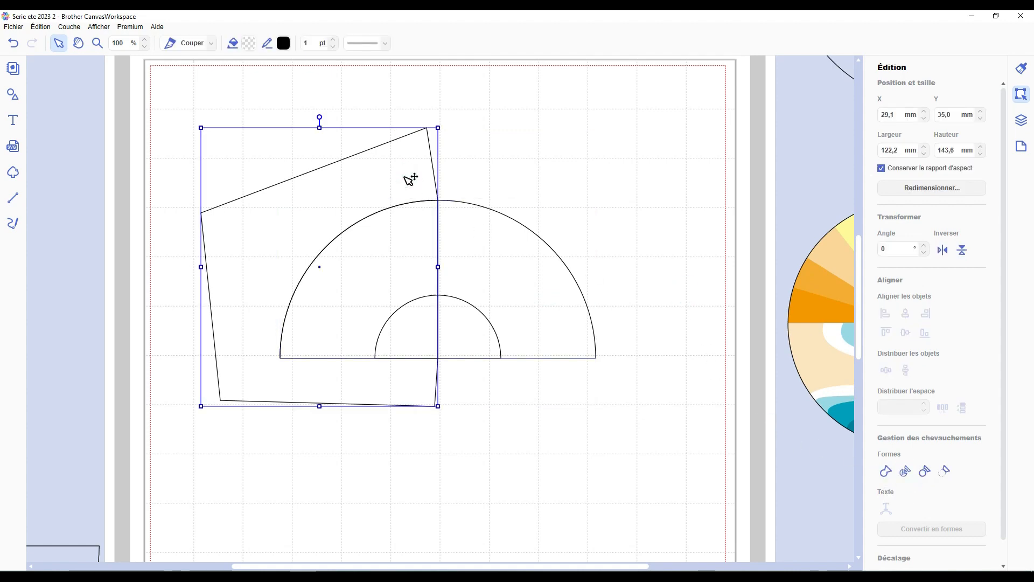
key("Delete")
left_click(496, 243)
key("Delete")
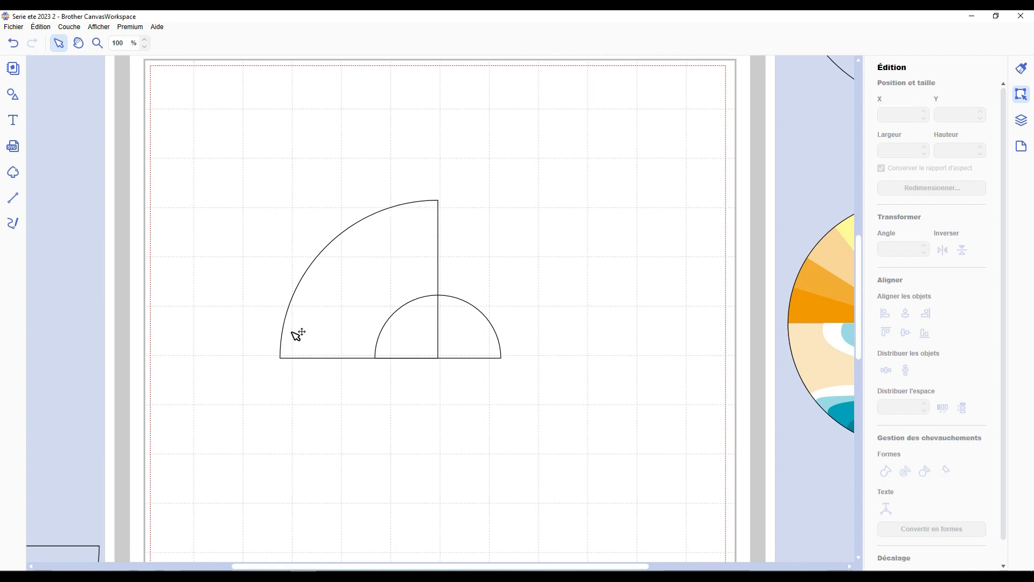
- Draw a triangular ray from the base midpoint past the arc, about 93 by 42 mm, moving its lower corner onto the quarter-circle's left corner
key("p")
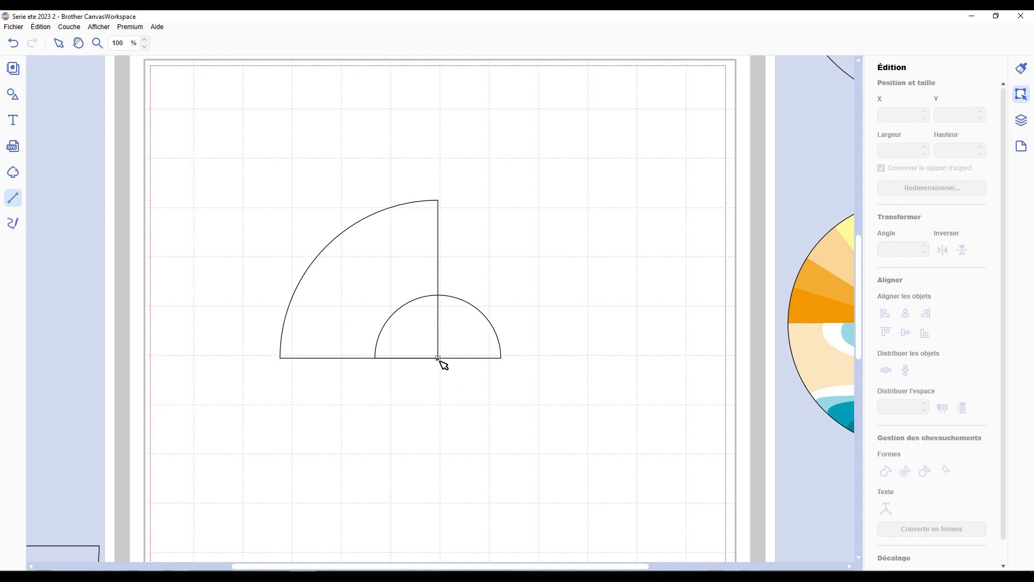
left_click(414, 339)
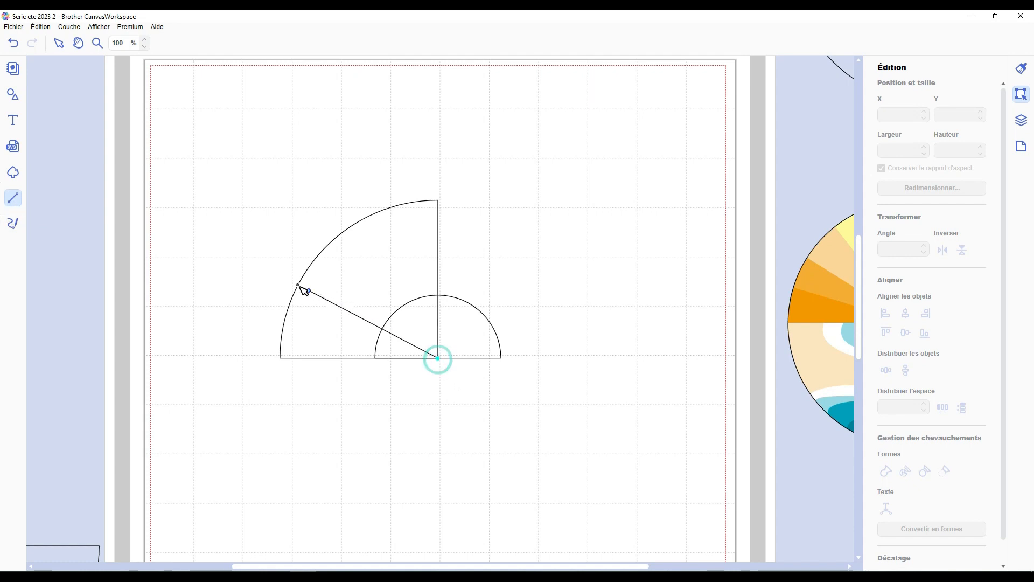
left_click(258, 277)
left_click(264, 407)
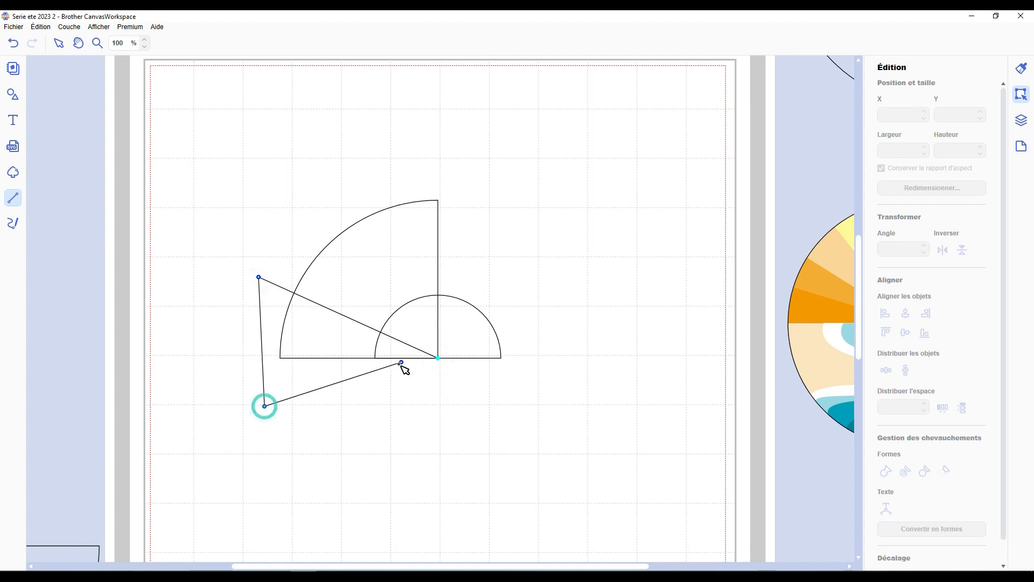
left_click(438, 358)
double_click(282, 401)
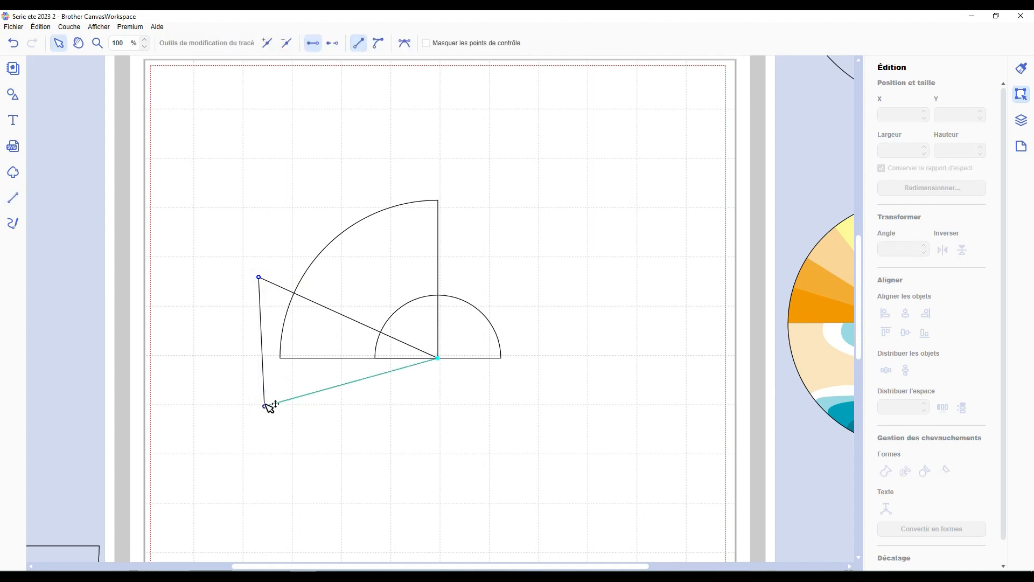
left_click_drag(265, 407, 283, 358)
left_click(238, 361)
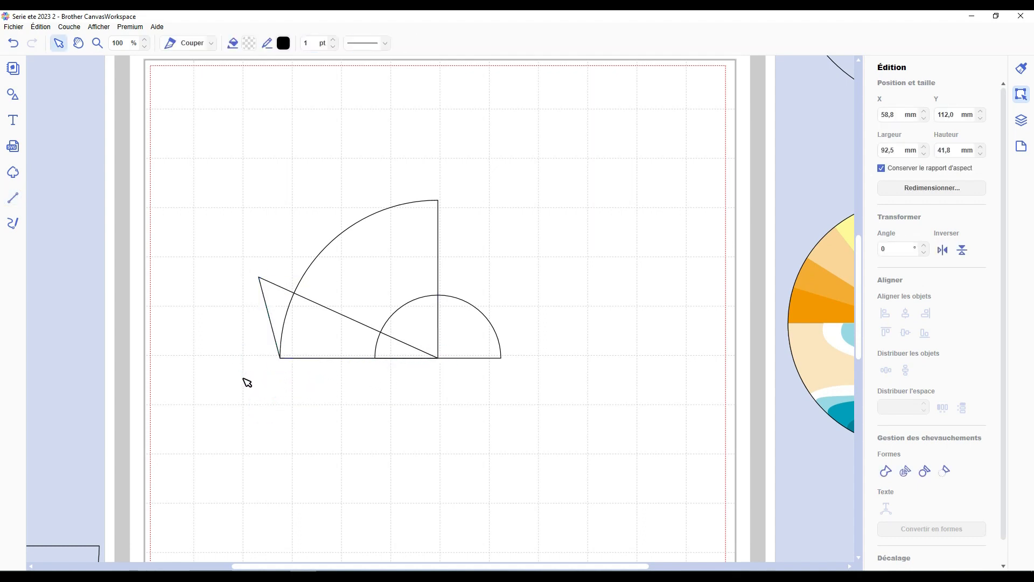
- Draw a second triangular ray from the base midpoint past the arc, above the first ray, about 77 by 92 mm overall
left_click(243, 378)
key("l")
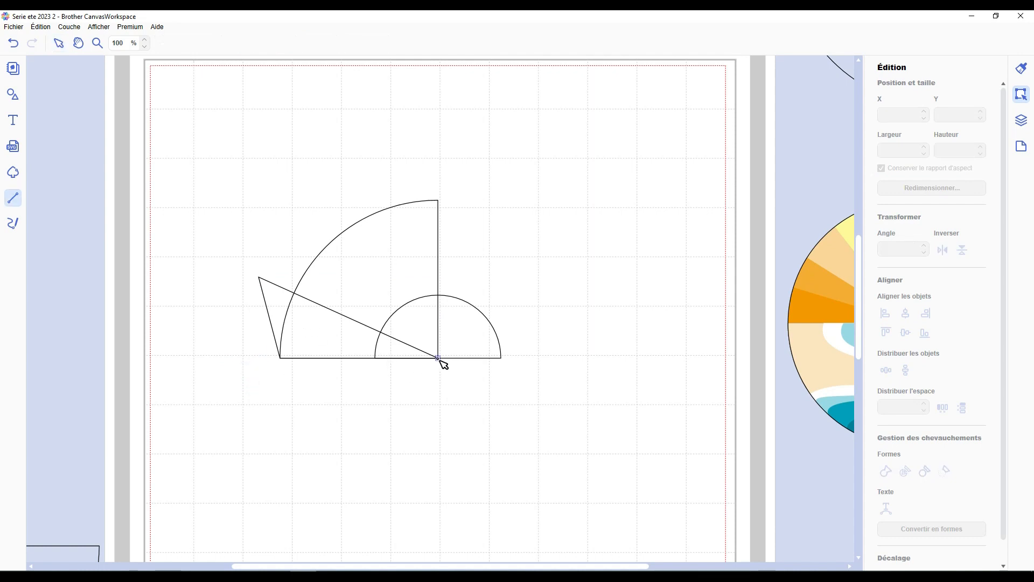
mouse_move(438, 358)
left_mouse_down()
mouse_move(370, 231)
mouse_move(297, 221)
left_mouse_up()
left_click_drag(300, 300, 265, 273)
left_click_drag(376, 336, 292, 226)
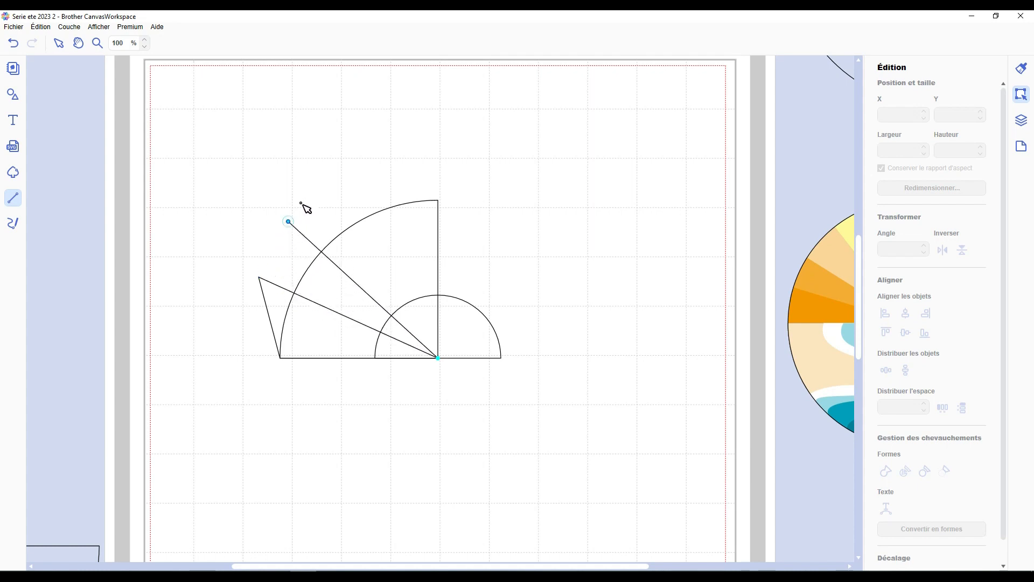
mouse_move(328, 185)
left_mouse_down()
mouse_move(397, 309)
mouse_move(438, 358)
left_mouse_up()
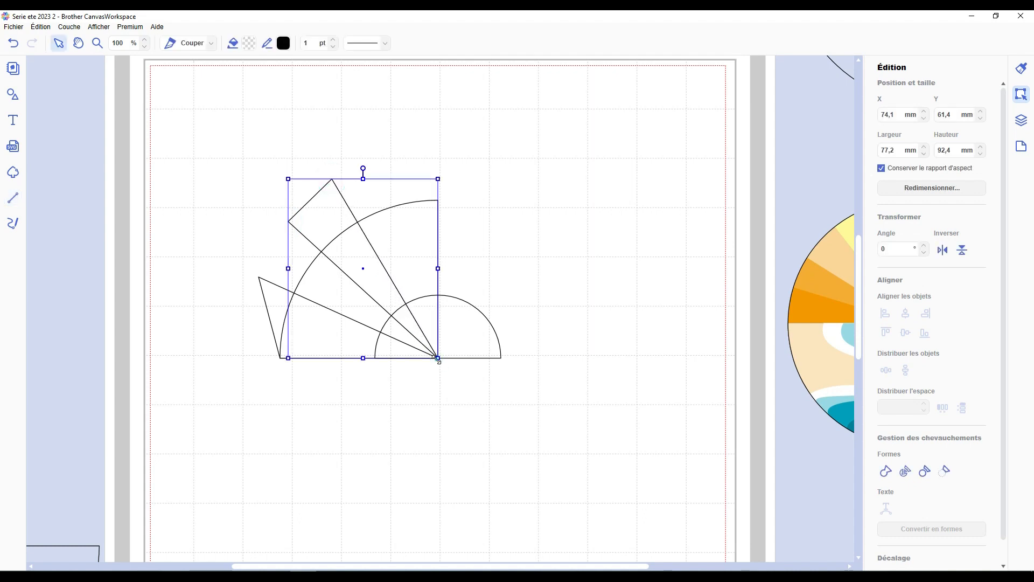
left_click(498, 388)
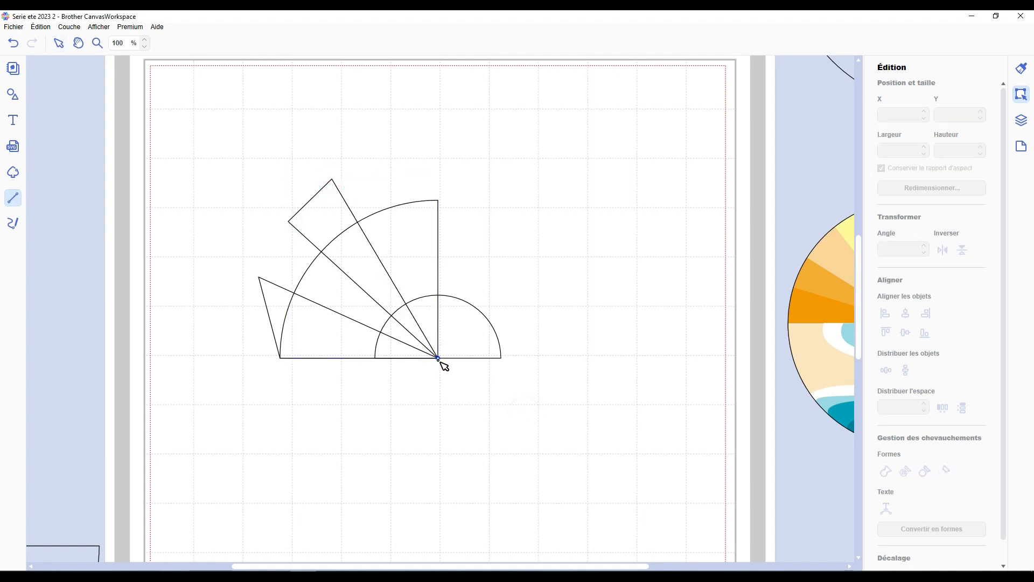
- Draw a third triangular ray, about 23 by 107 mm, from the base midpoint past the arc, with one edge along the quarter-circle's vertical side
left_click_drag(438, 358, 394, 152)
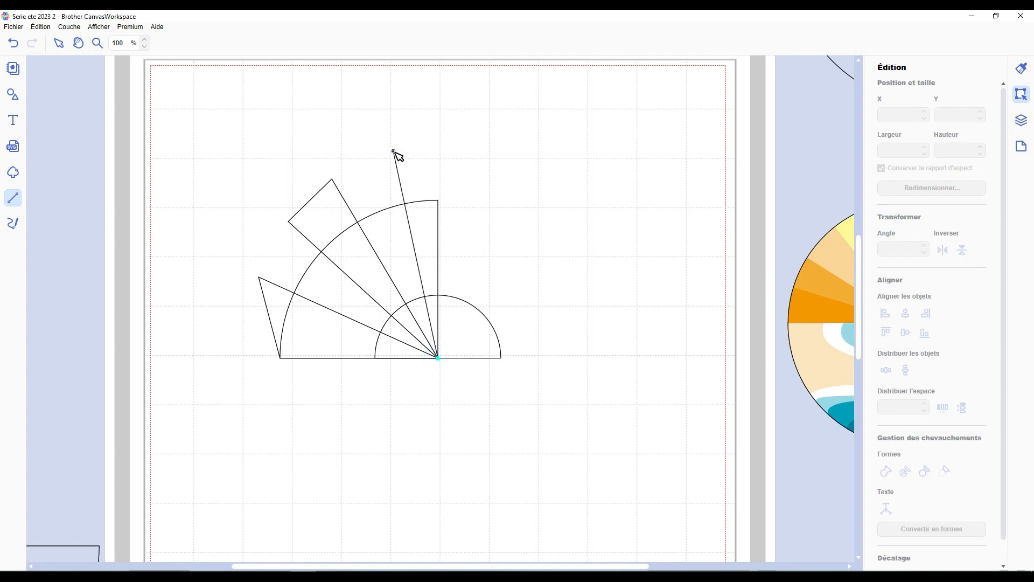
left_click(438, 200)
left_click(438, 358)
- Divide the quarter-circle with the three triangular rays
left_click(415, 176)
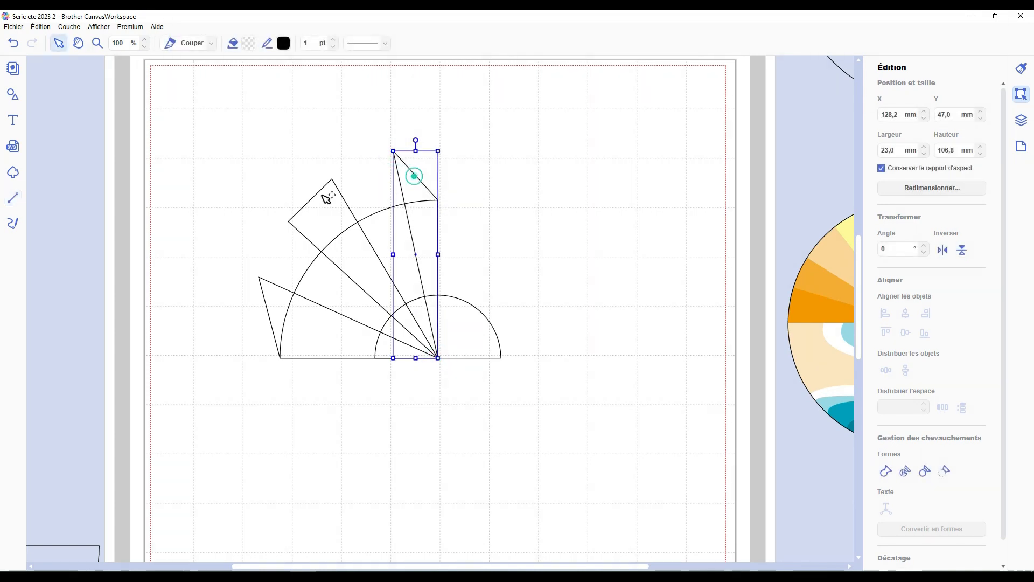
left_click(321, 195, "shift")
left_click(274, 296, "shift")
left_click(323, 264, "shift")
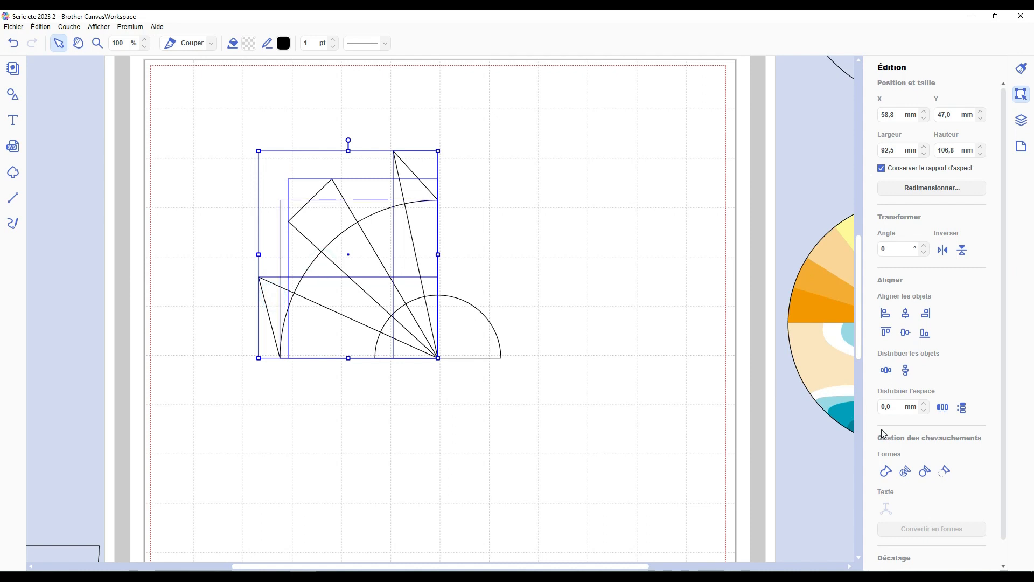
left_click(906, 471)
left_click(544, 245)
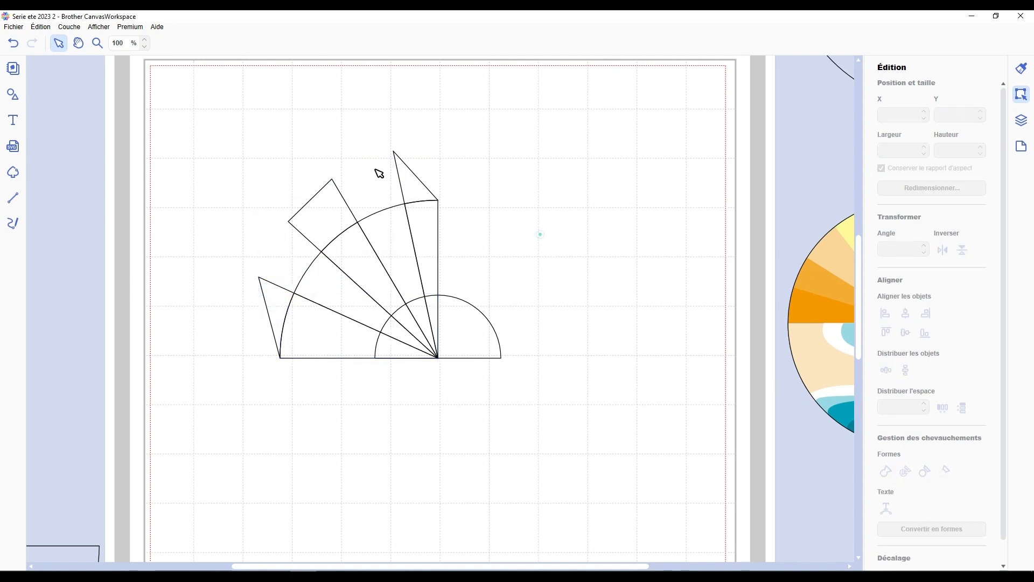
- Delete the three leftover triangle tips outside the quarter-circle's arc
left_click(412, 184)
key("Delete")
left_click(325, 203)
key("Delete")
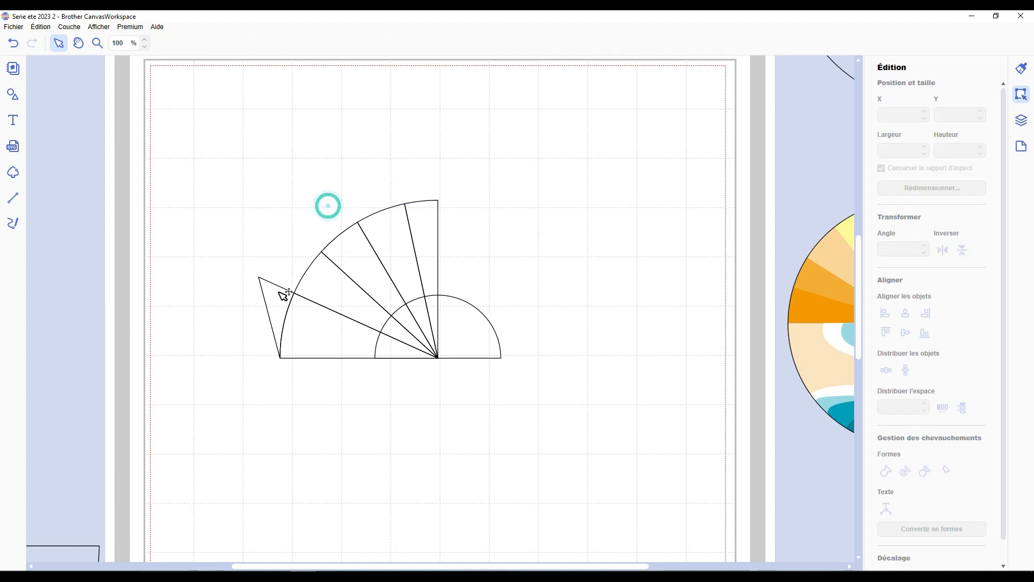
left_click(277, 291)
key("Delete")
- Group all the ray segments of the quarter-circle
left_click_drag(467, 157, 315, 291)
left_click(296, 327, "shift")
right_click(284, 323)
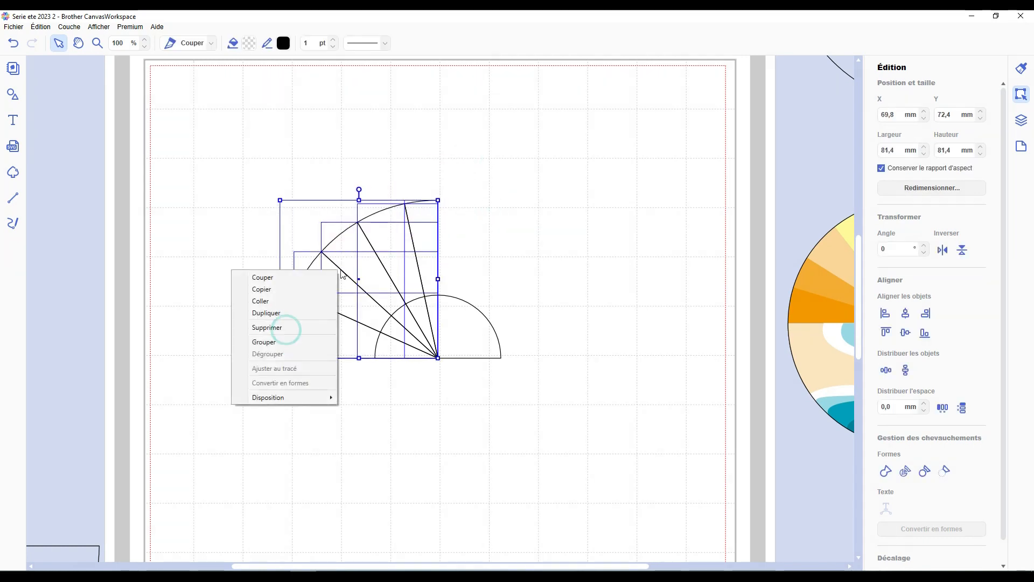
left_click(264, 342)
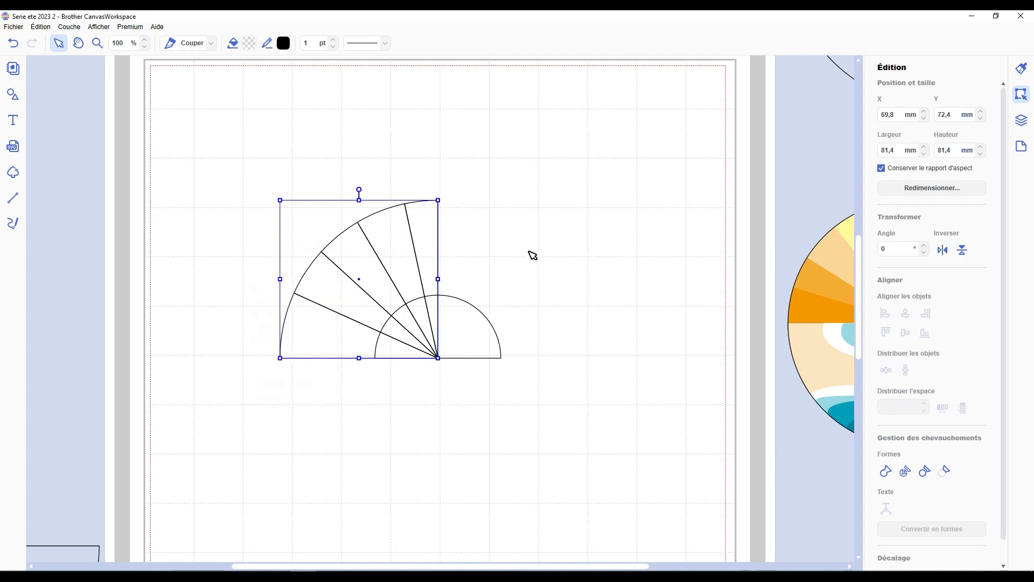
- Duplicate the grouped quarter-circle, flip the copy horizontally, and place it on the right of the original
key("ctrl+d")
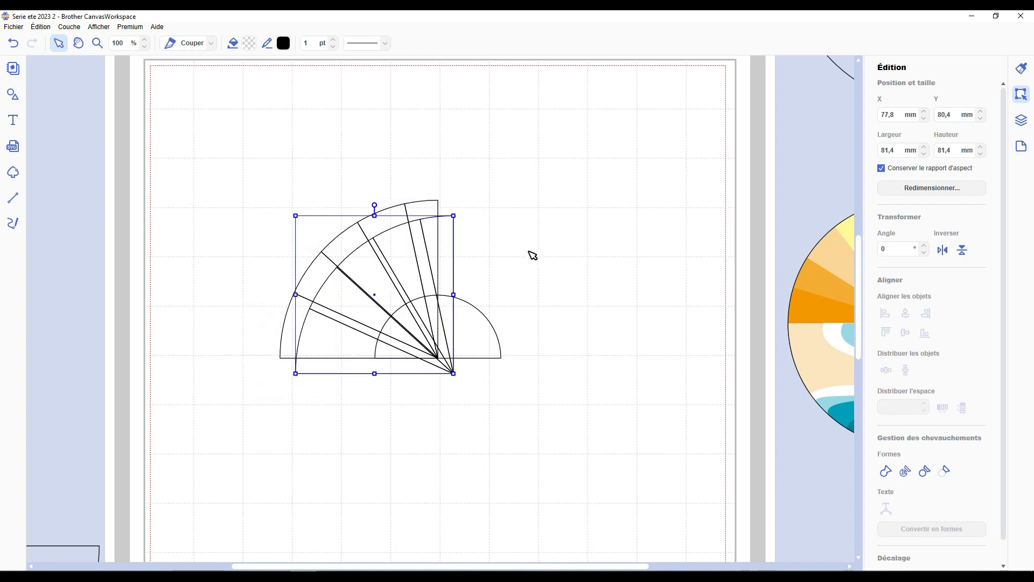
left_click(941, 251)
left_click_drag(375, 261, 555, 239)
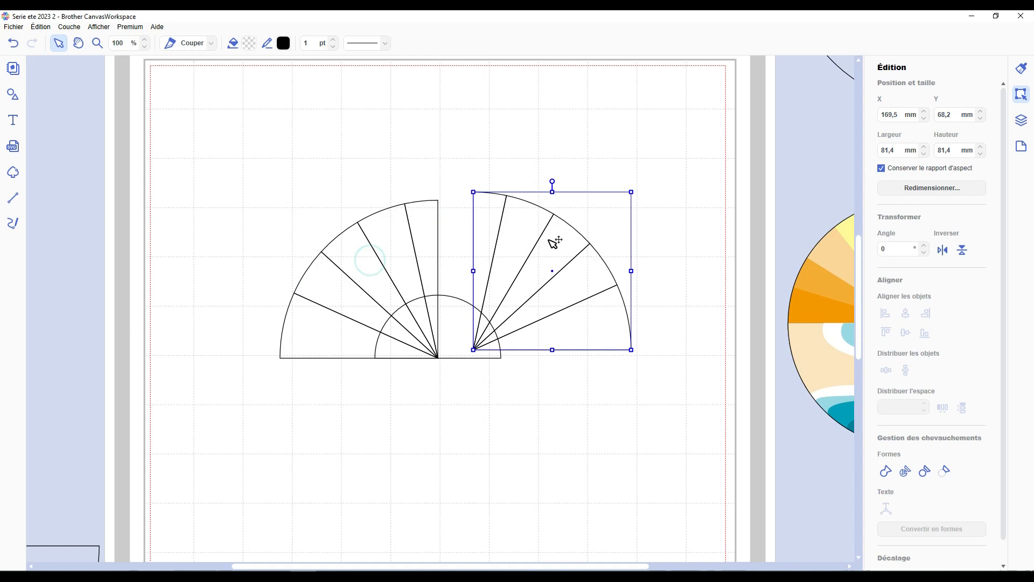
- Align the two quarter-circles by their middles, close the gap between them with 0 mm spacing, and move them above the small half-circle
left_click(439, 229, "shift")
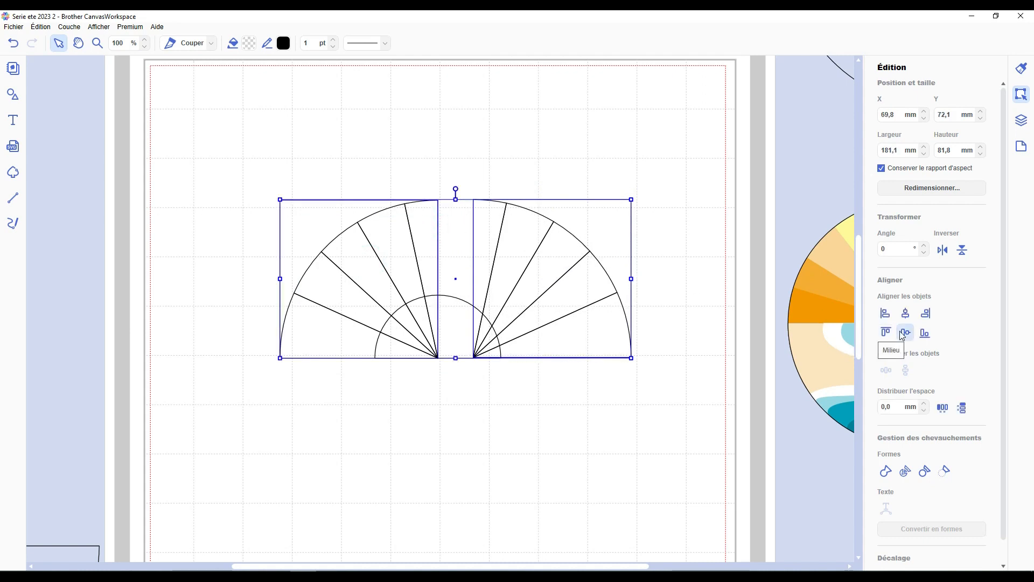
left_click(903, 335)
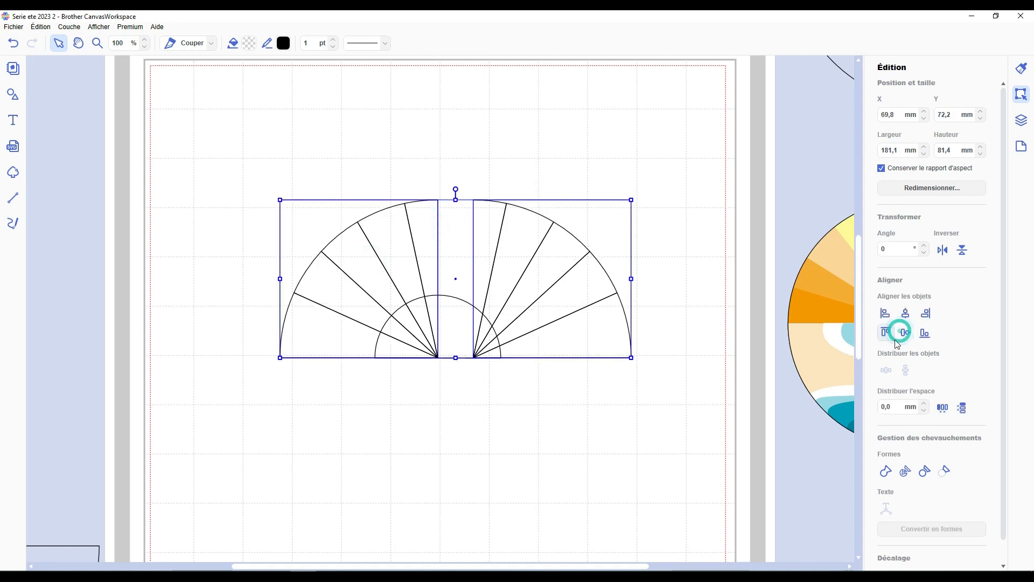
left_click(950, 411)
left_click_drag(507, 311, 503, 224)
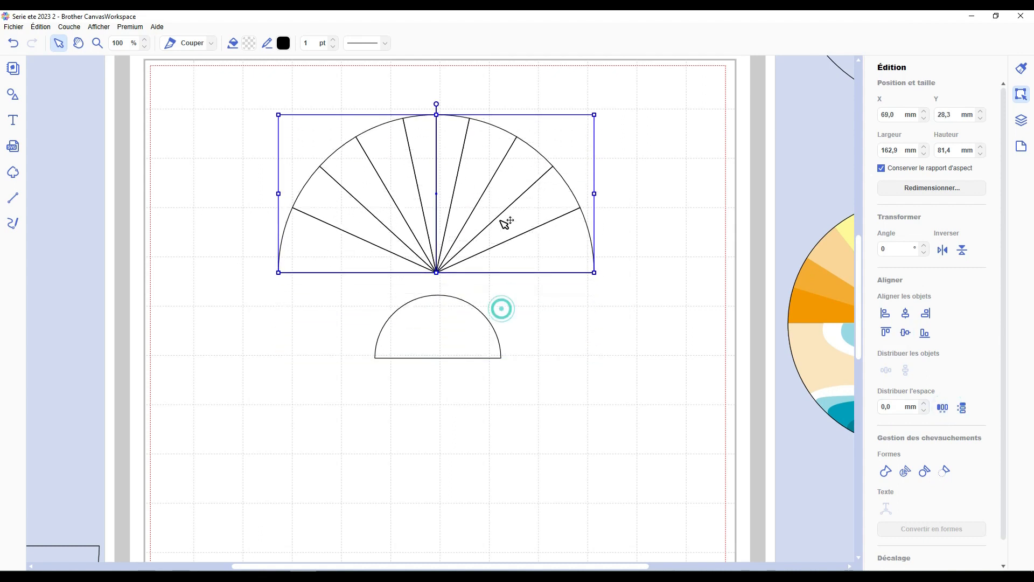
- Ungroup both quarter-circles into separate ray segments
left_click(555, 297)
left_click(525, 231)
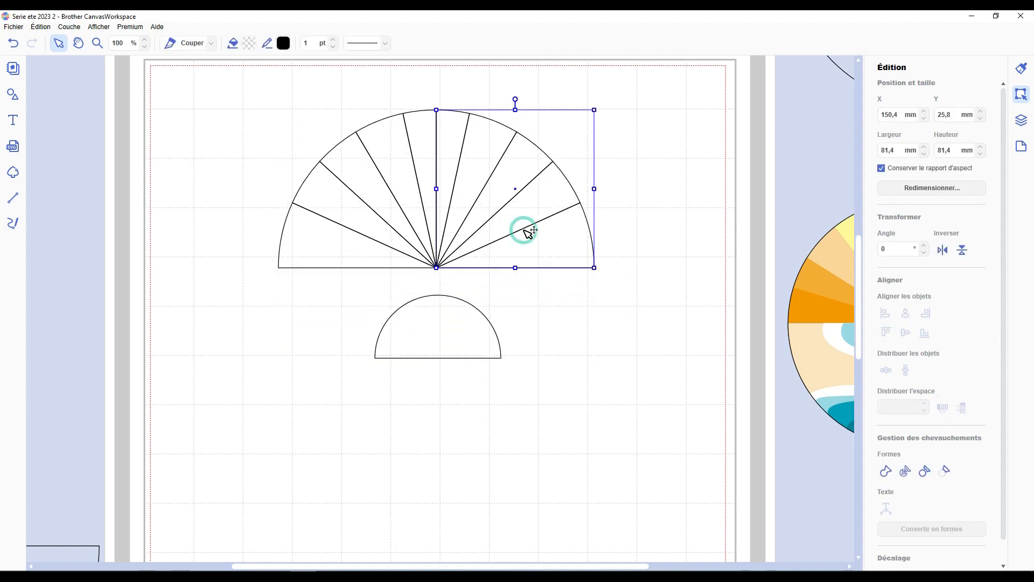
left_click(352, 190)
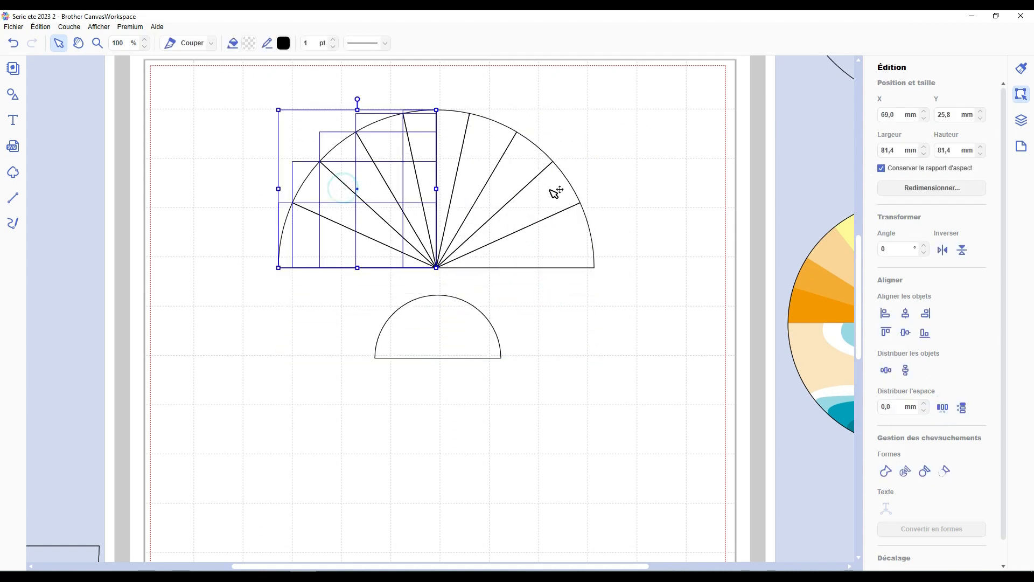
left_click(599, 156)
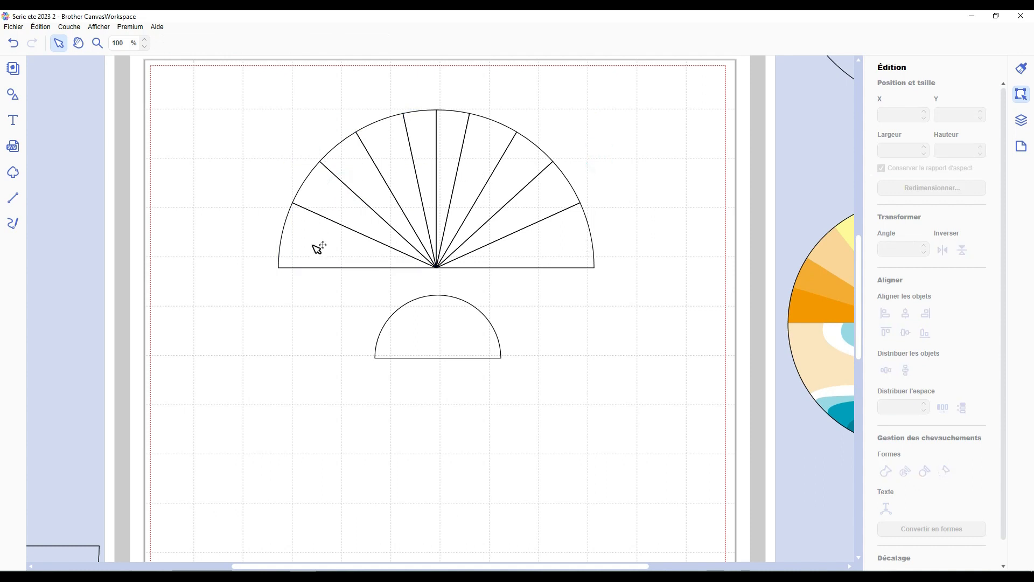
- Try to weld the two central rays on either side of the vertical line into one shape
left_click(415, 134)
left_click(456, 127, "shift")
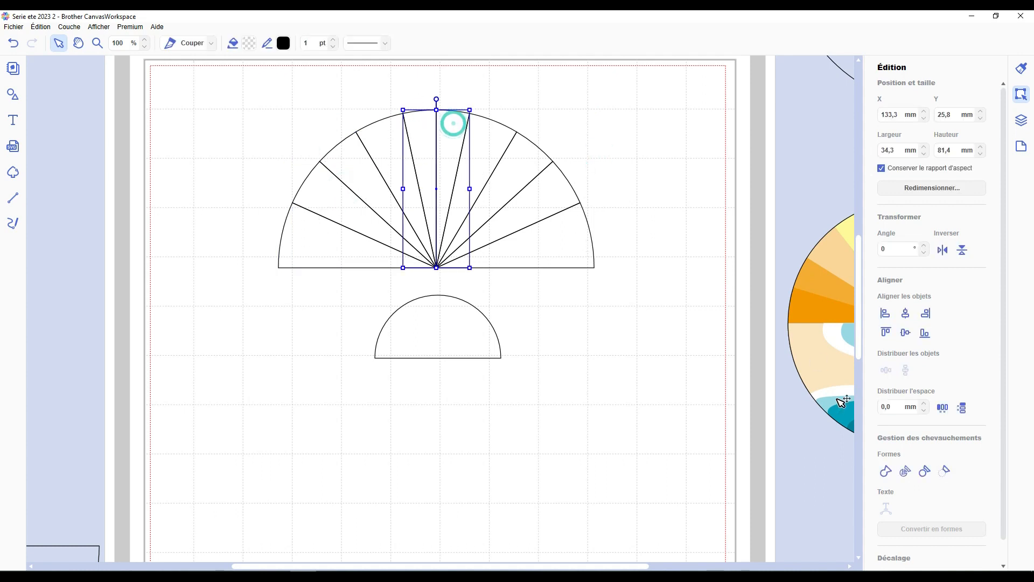
left_click(882, 470)
left_click(617, 318)
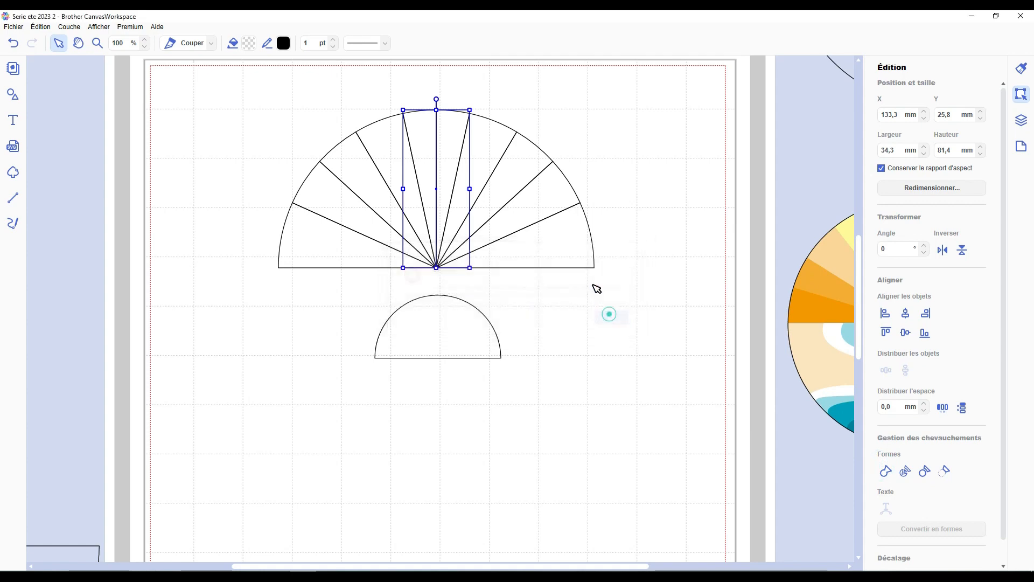
left_click(645, 266)
- Draw a narrow four-sided shape across the central rays' shared edge, from apex to base midpoint, and weld it to the right central ray
scroll(438, 296, "up", 4)
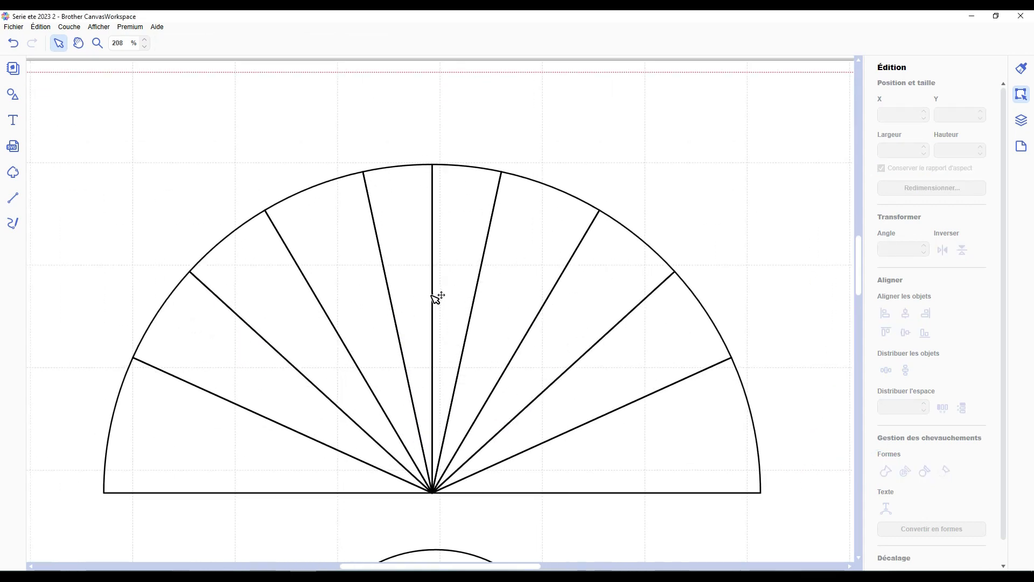
key("l")
left_click(434, 166)
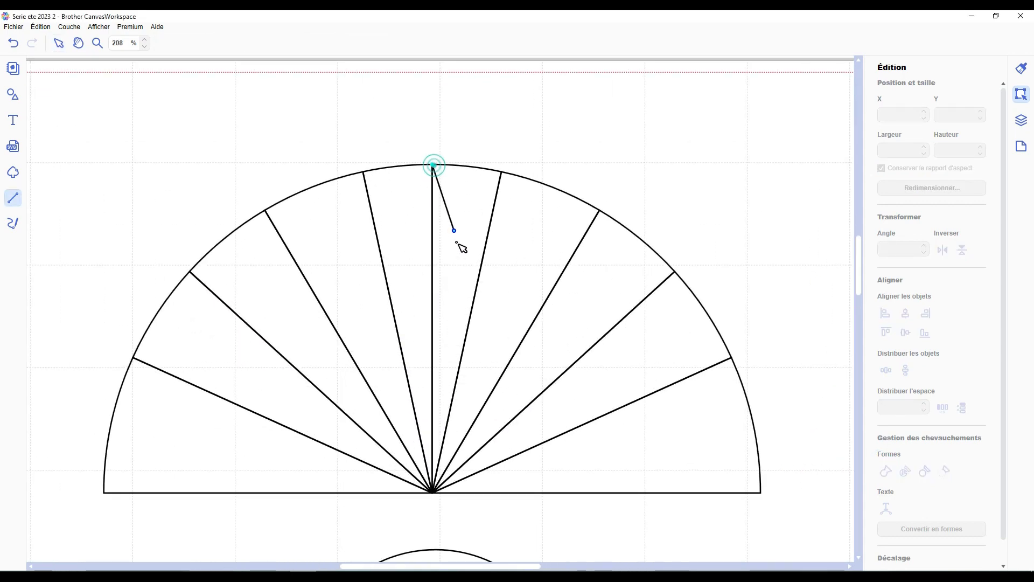
left_click(460, 265)
left_click(433, 492)
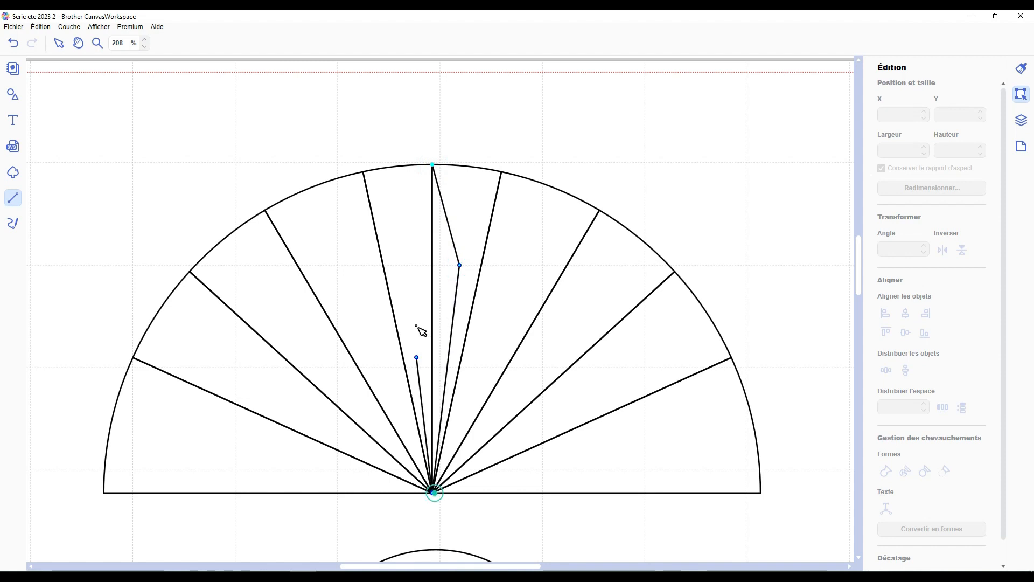
left_click(408, 265)
left_click(433, 165)
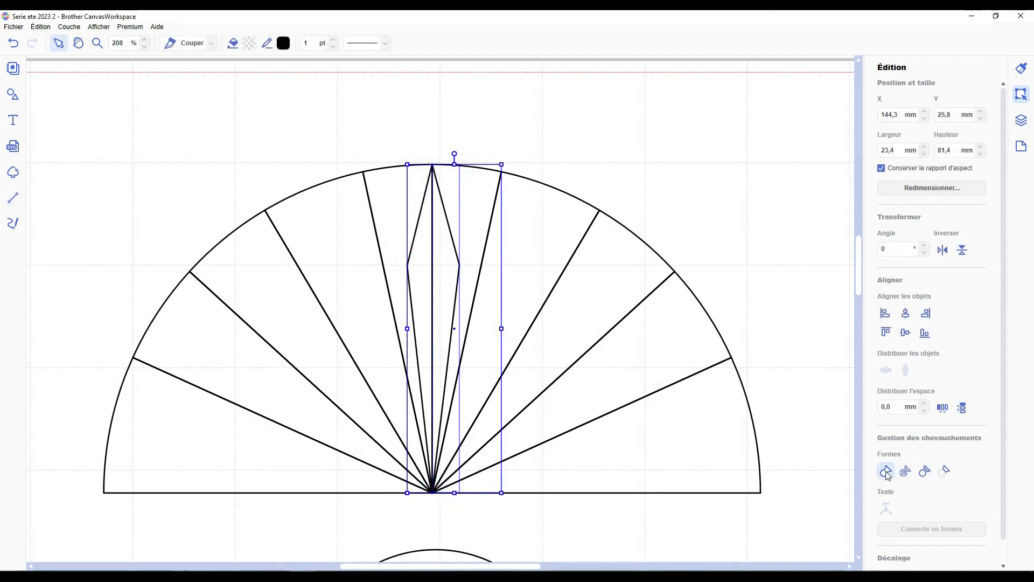
left_click(886, 471)
- Try to weld the left central ray to the extended right central ray
left_click(389, 184, "shift")
left_click(886, 471)
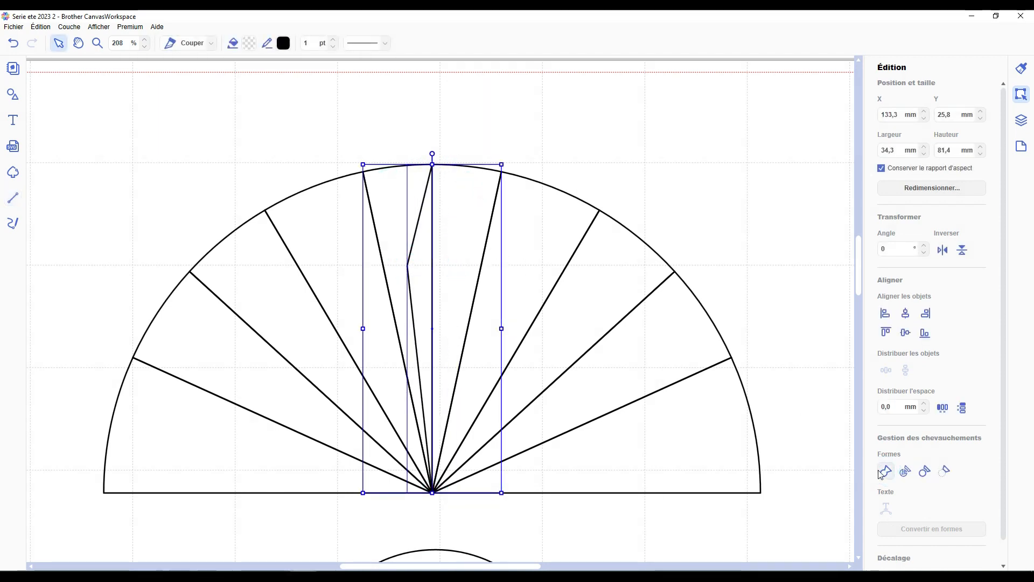
left_click(617, 321)
left_click(663, 154)
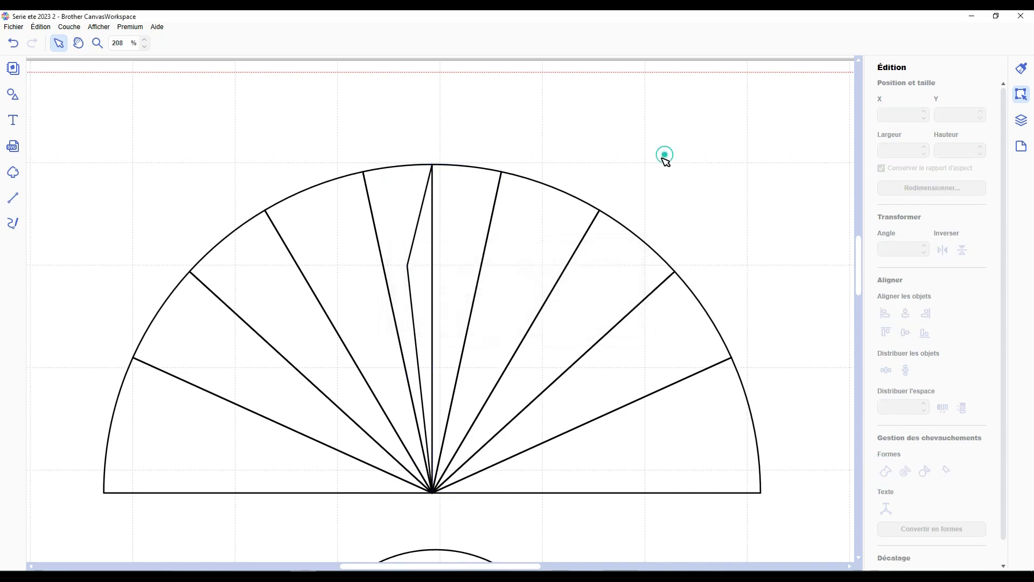
- Raise the left central ray's bottom anchor point above the base midpoint, and weld the ray to the extended right central ray
double_click(416, 188)
left_click_drag(433, 492, 433, 450)
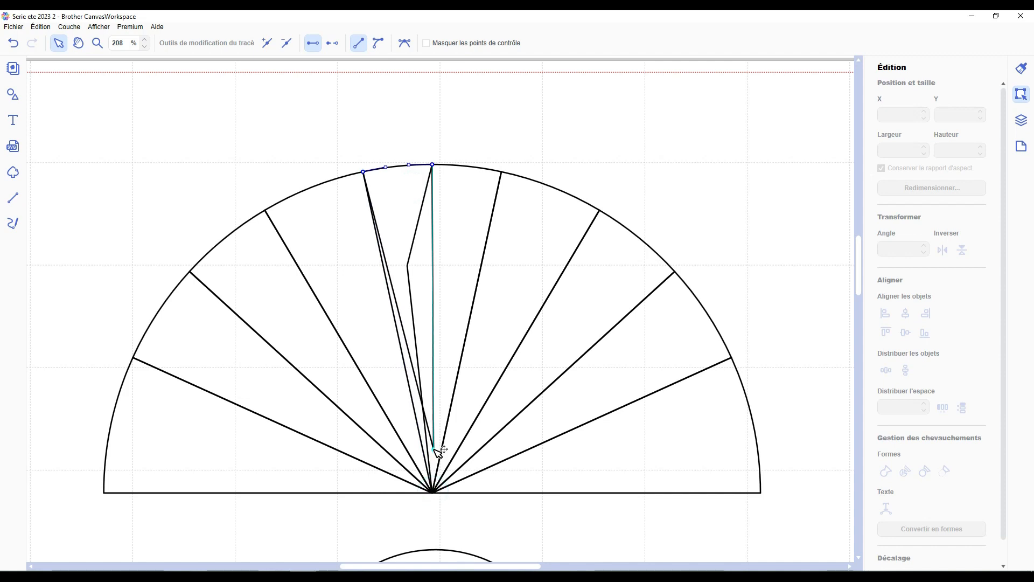
left_click(452, 278)
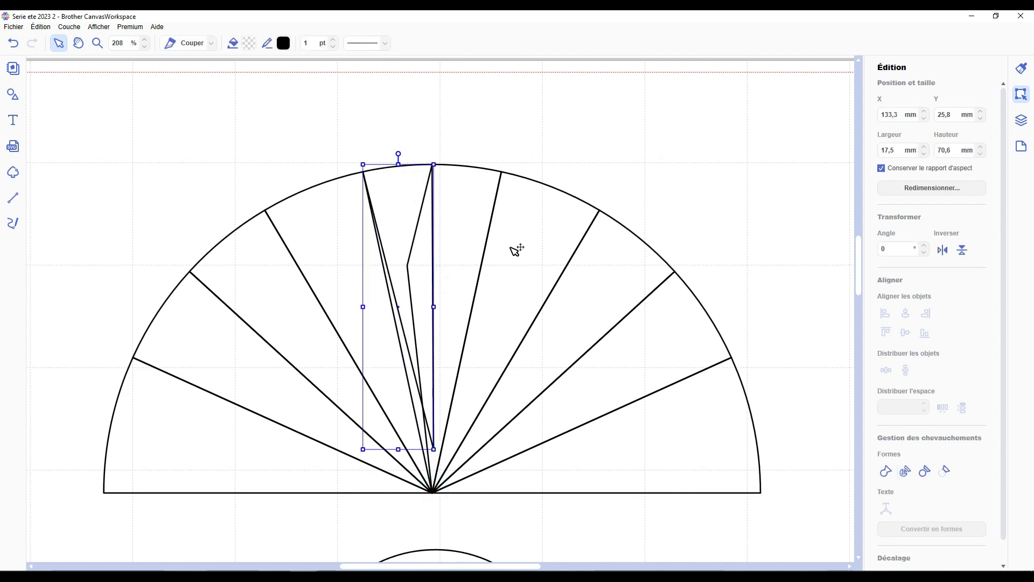
left_click(479, 177, "shift")
left_click(886, 471)
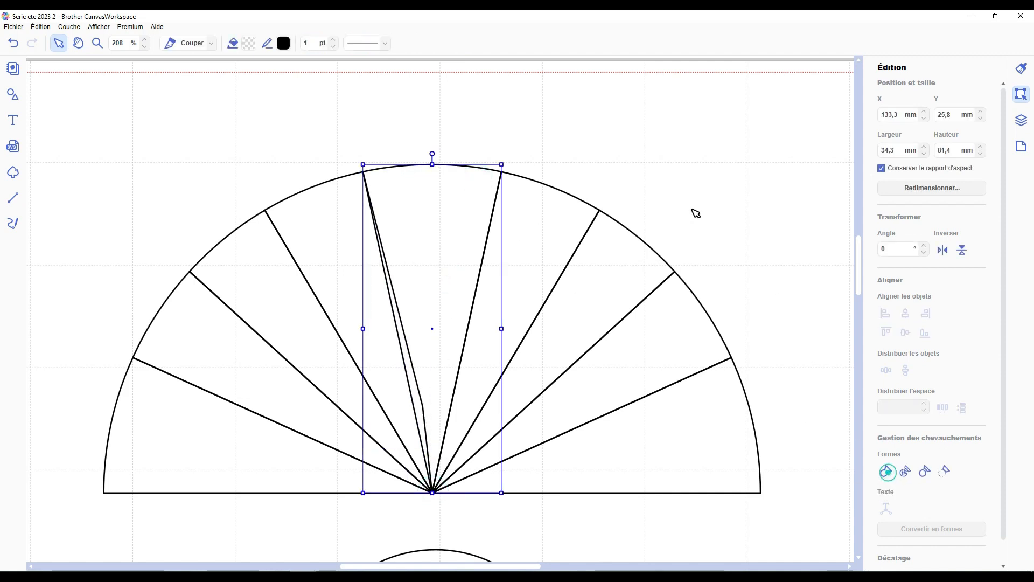
- Delete the extra anchor point on the merged central ray's left edge so that the edge runs straight to the base midpoint
double_click(422, 298)
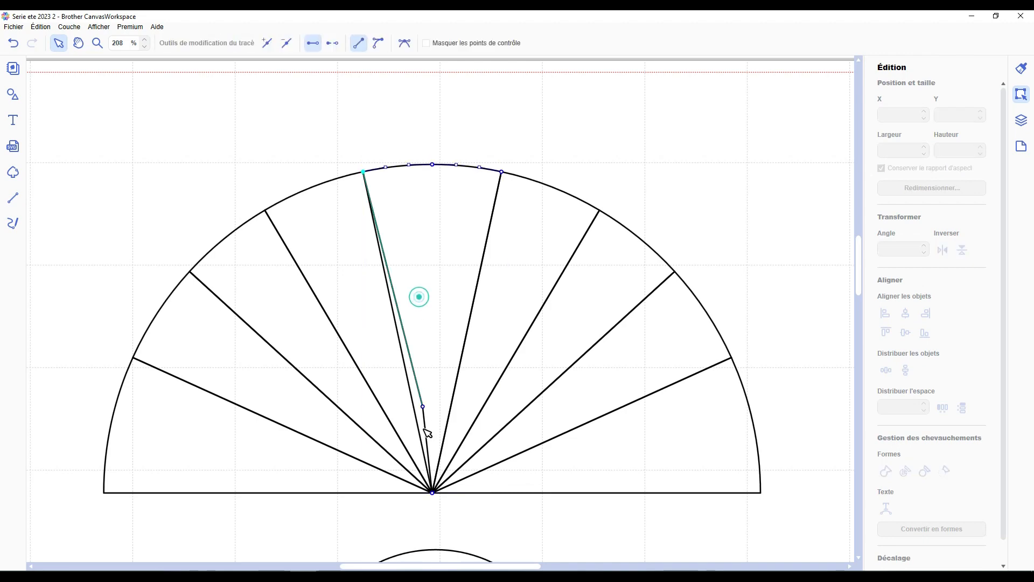
left_click(487, 372)
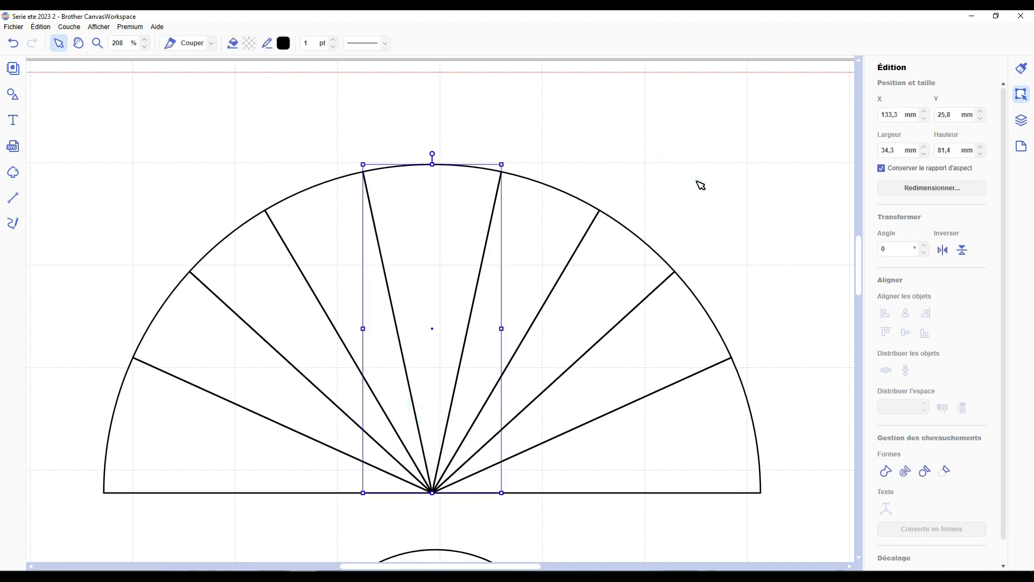
left_click(787, 258)
- Group all the rays, and align the group with the small half circle along their bottom edges and horizontal centres
scroll(781, 256, "down", 2)
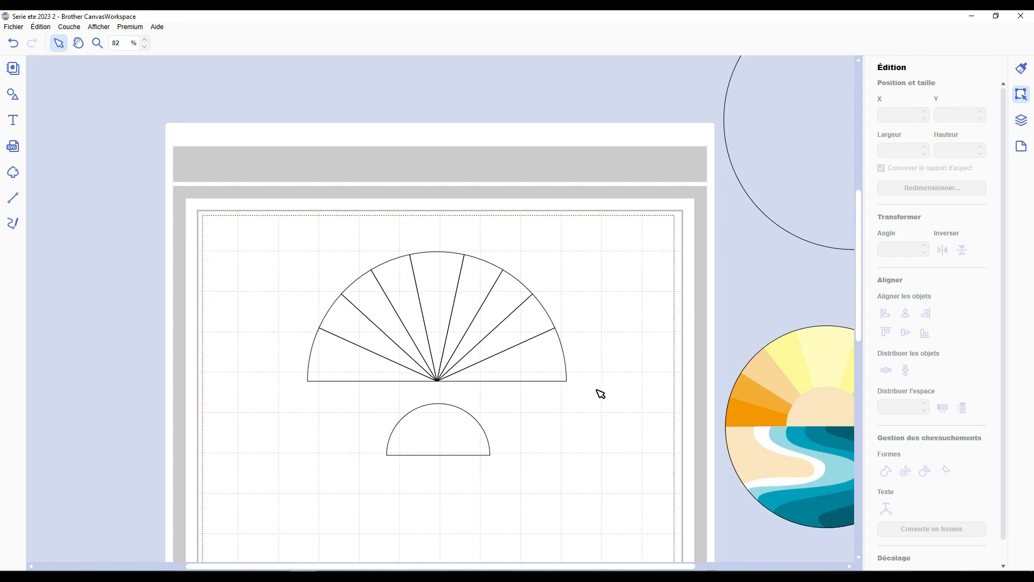
left_click_drag(600, 394, 300, 301)
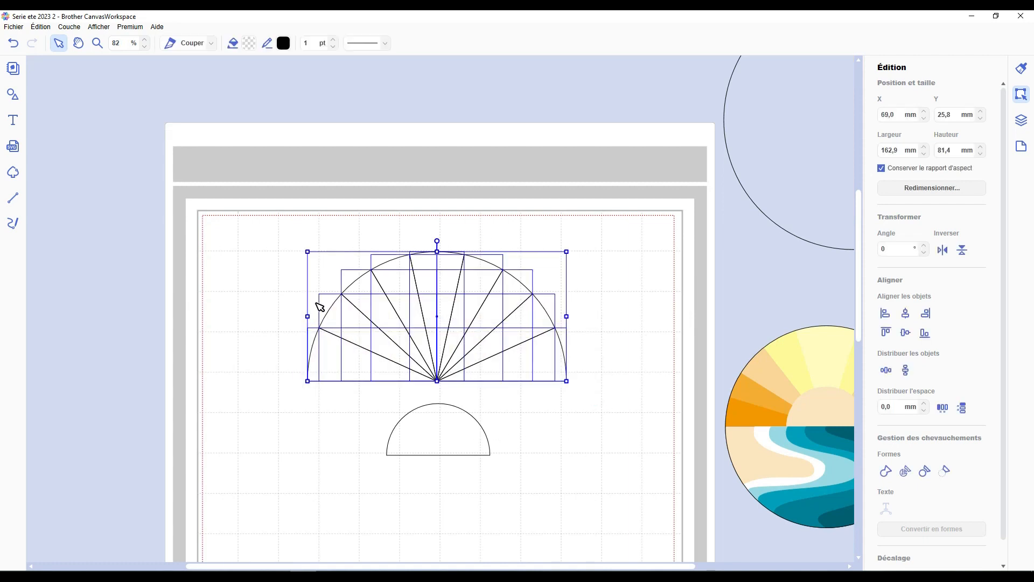
key("ctrl+g")
left_click(455, 426, "shift")
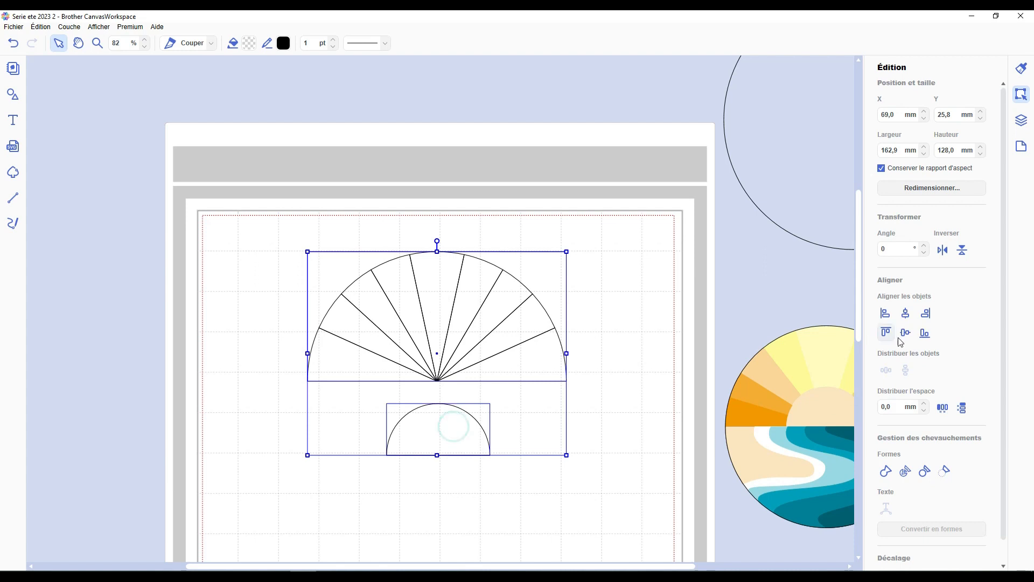
left_click(925, 333)
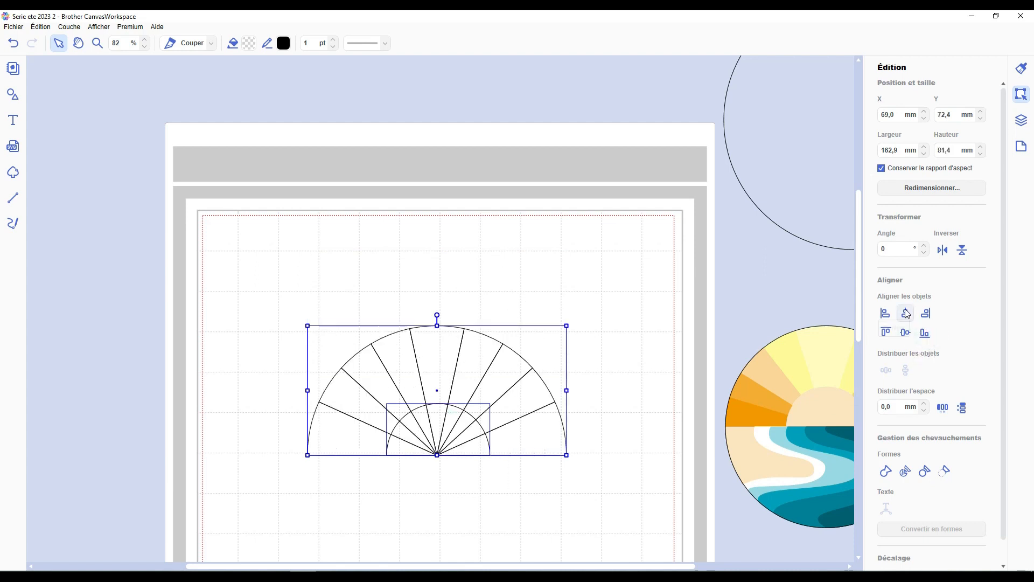
left_click(662, 321)
- Bring the small half circle to the top of the layer order, and stack an aligned duplicate exactly over it
scroll(495, 478, "up", 2)
scroll(488, 482, "down", 1)
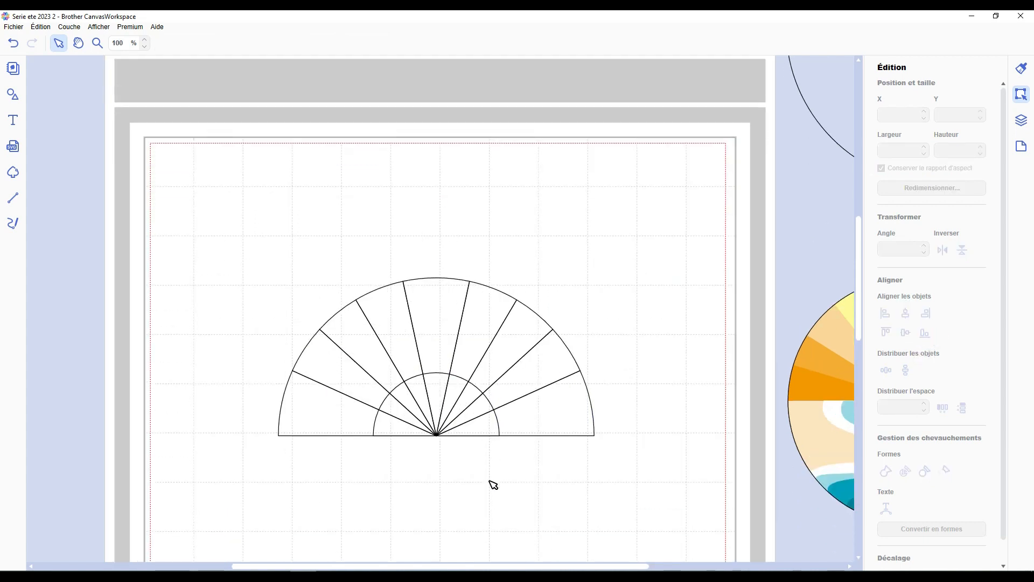
left_click(1022, 120)
left_click_drag(896, 115, 903, 87)
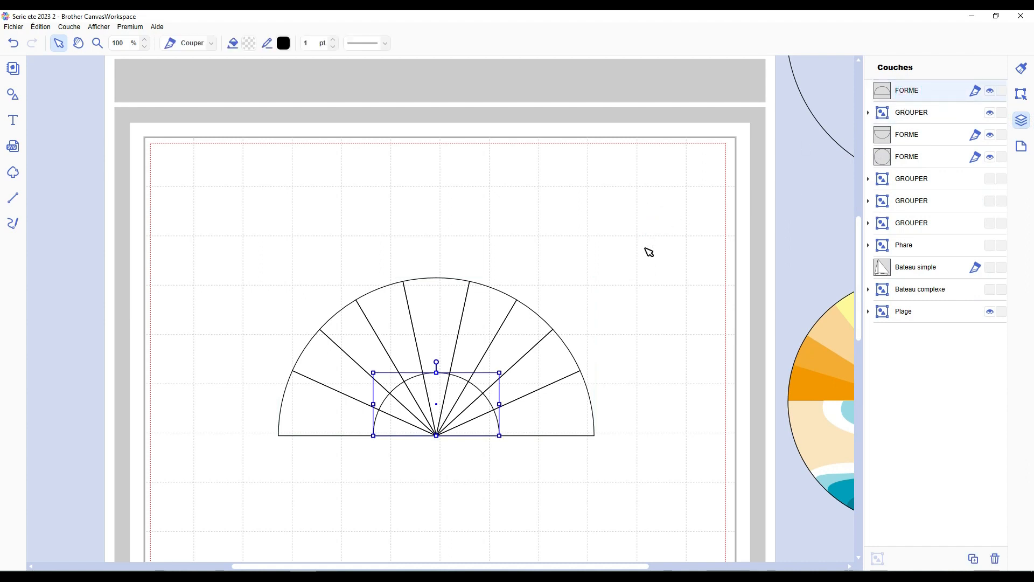
key("ctrl+d")
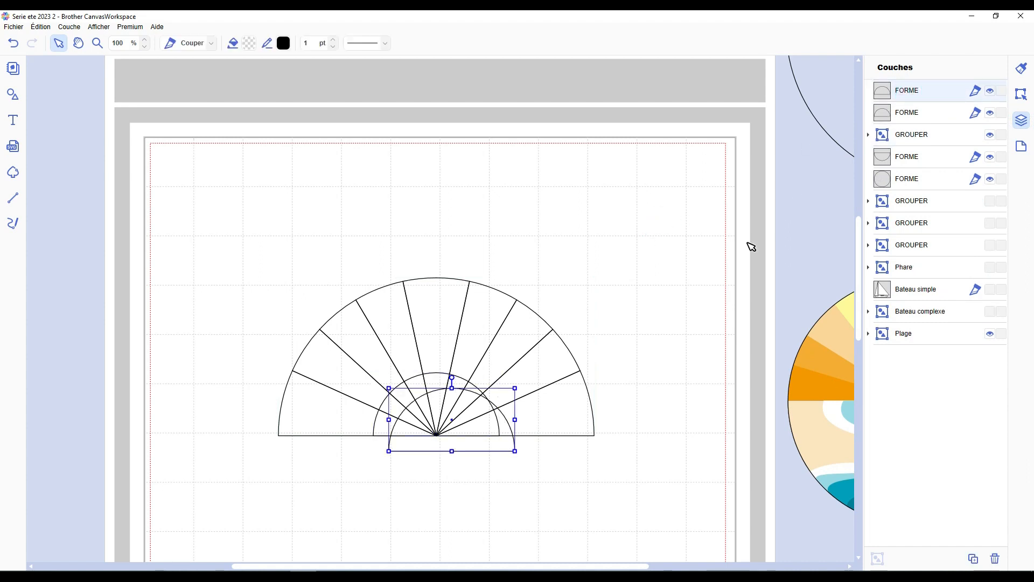
left_click(1022, 94)
left_click(377, 426, "shift")
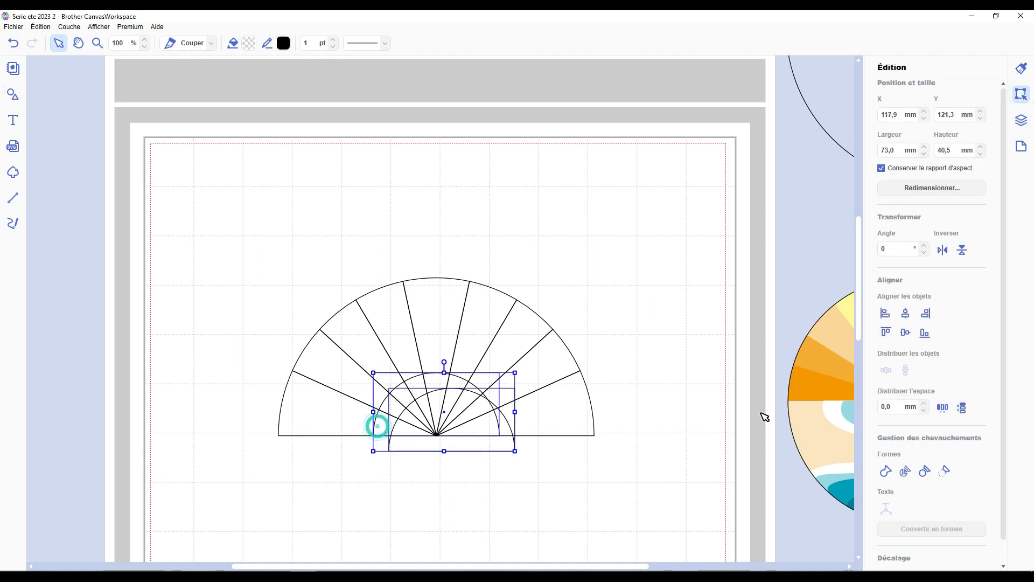
left_click(887, 318)
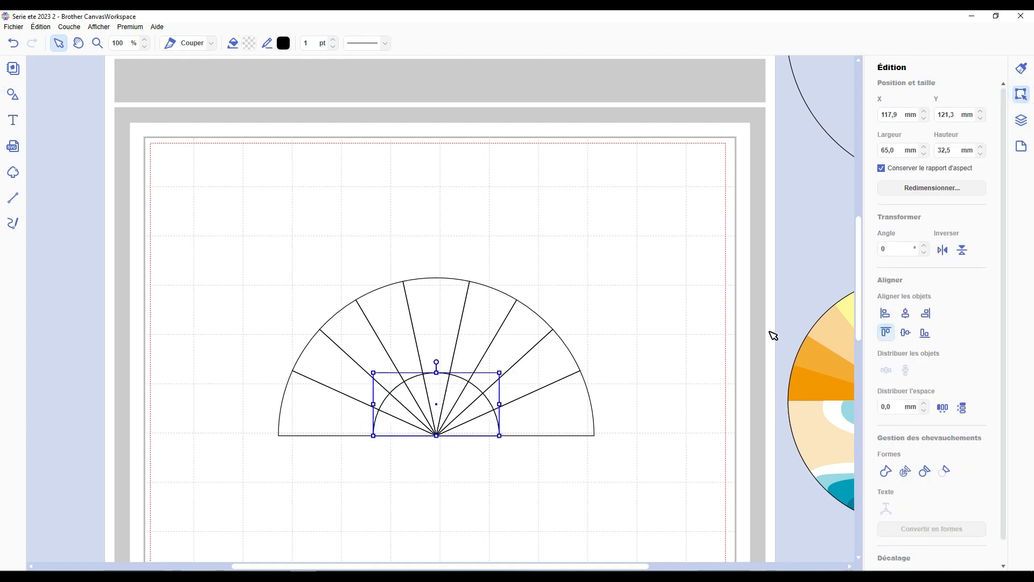
left_click(625, 309)
- Divide the ray group with the small half circle, and delete the resulting ray pieces inside the half circle
left_click(487, 419)
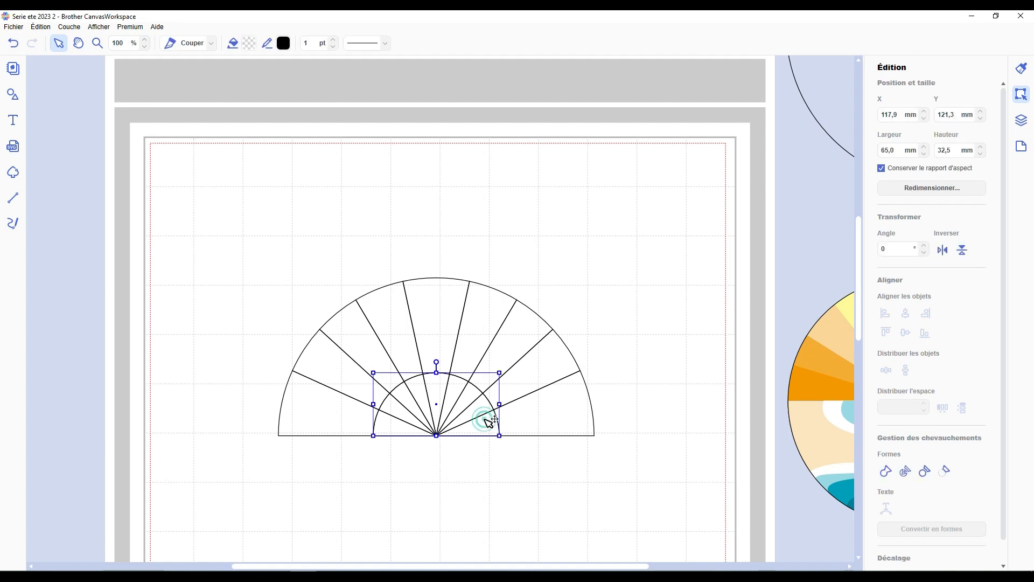
left_click(550, 405, "shift")
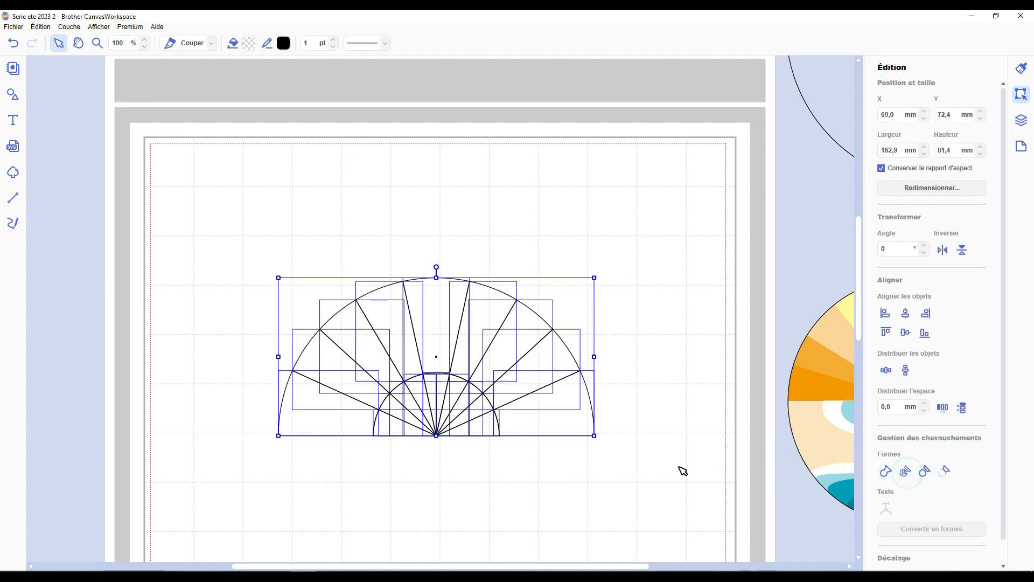
left_click(579, 398, "shift")
left_click(558, 342, "shift")
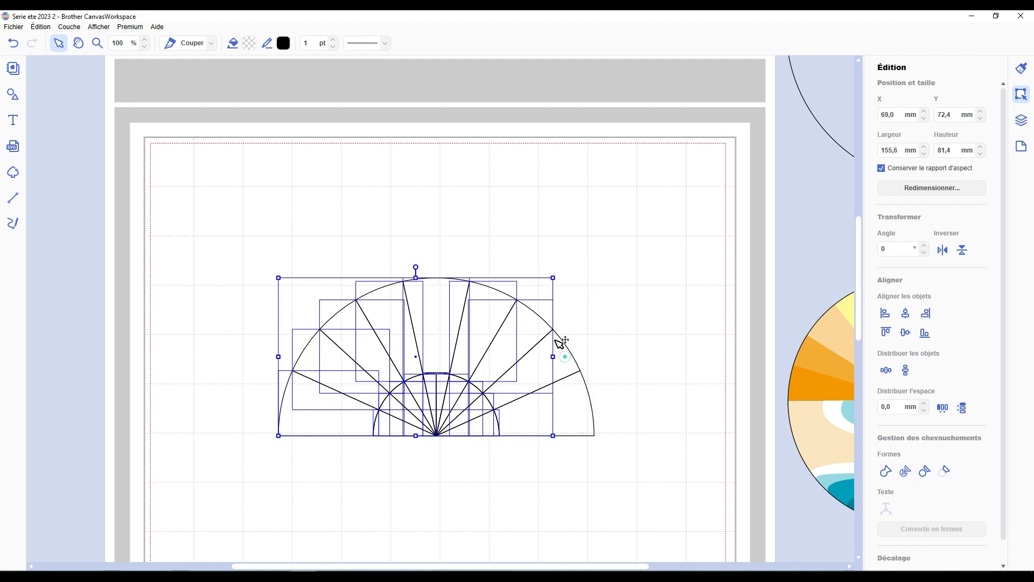
left_click(544, 328, "shift")
left_click(499, 310, "shift")
left_click(451, 295, "shift")
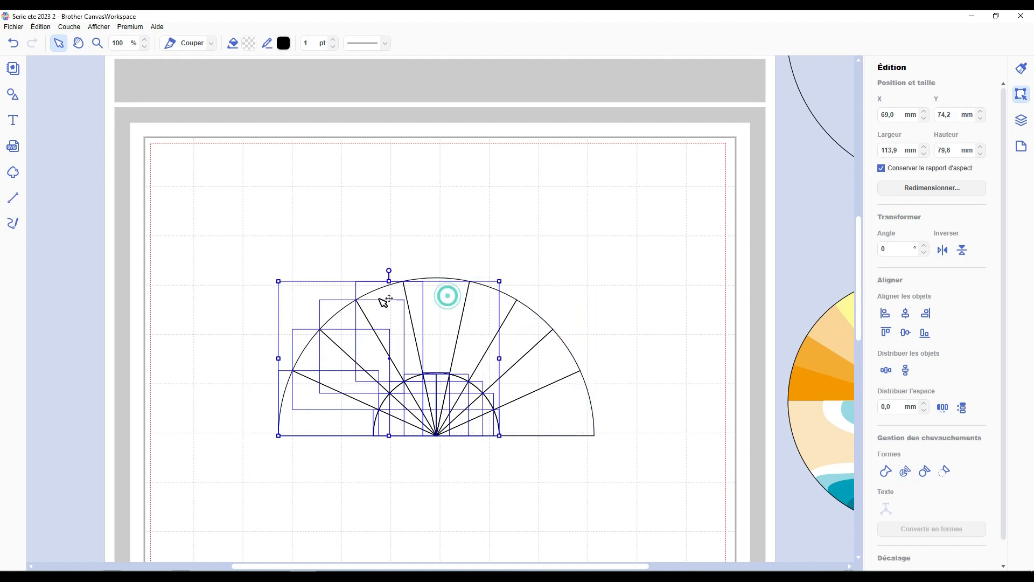
left_click(385, 295, "shift")
left_click(353, 316, "shift")
left_click(323, 349, "shift")
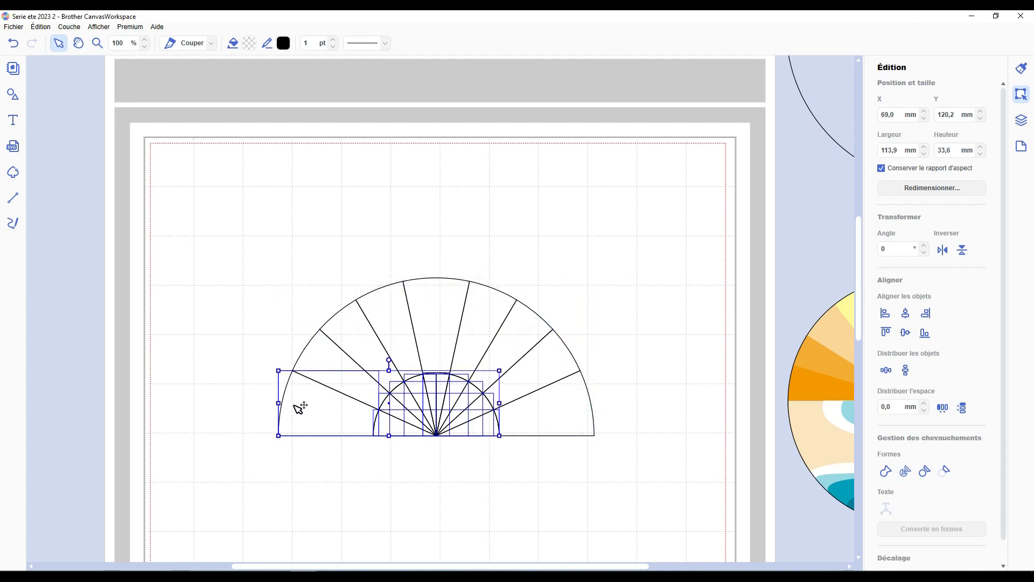
left_click(294, 406, "shift")
key("Delete")
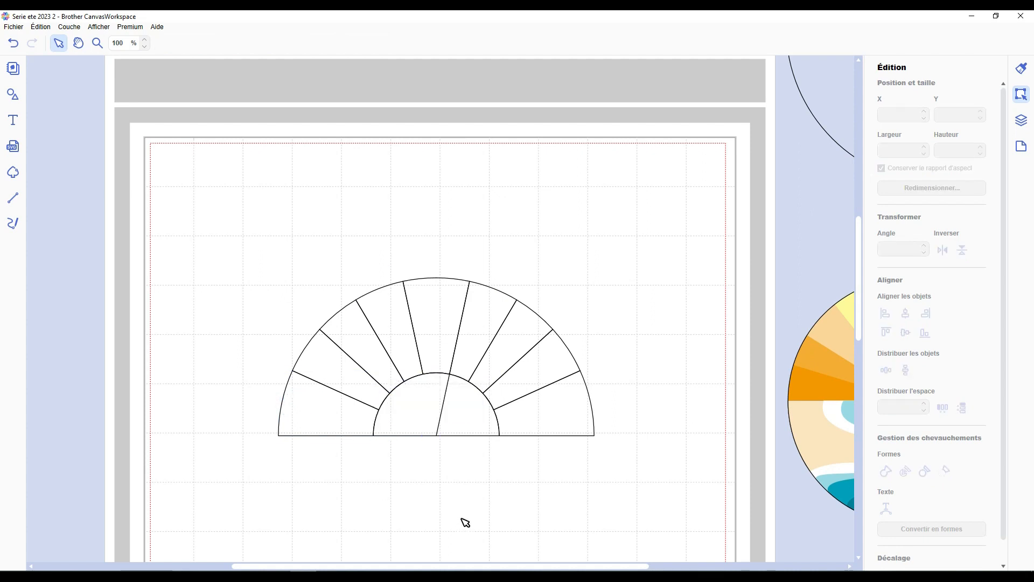
- Delete the central ray's leftover anchor point at the base midpoint so that the ray ends at the small half circle
left_click(445, 410)
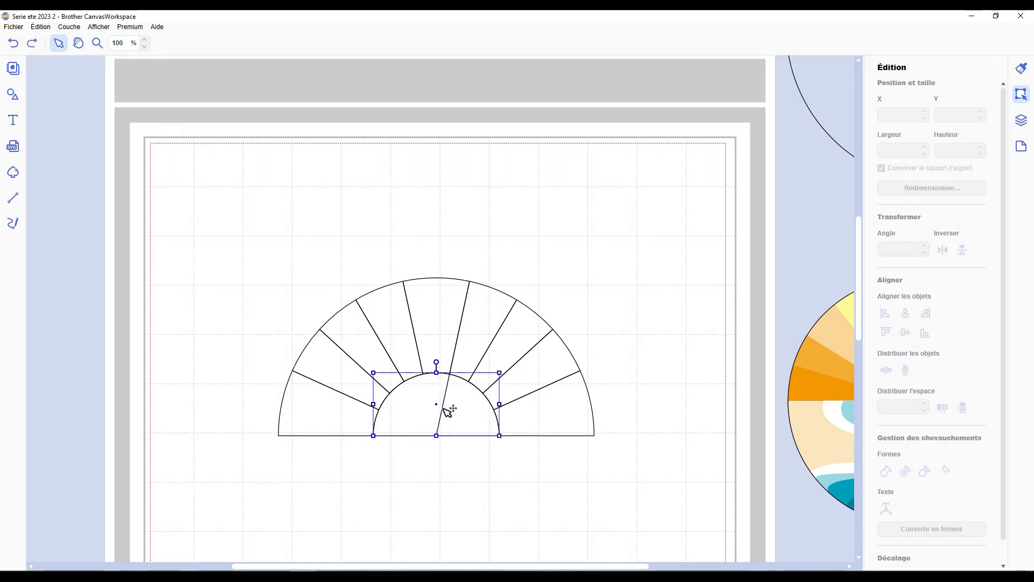
left_click(1022, 123)
left_click(917, 92)
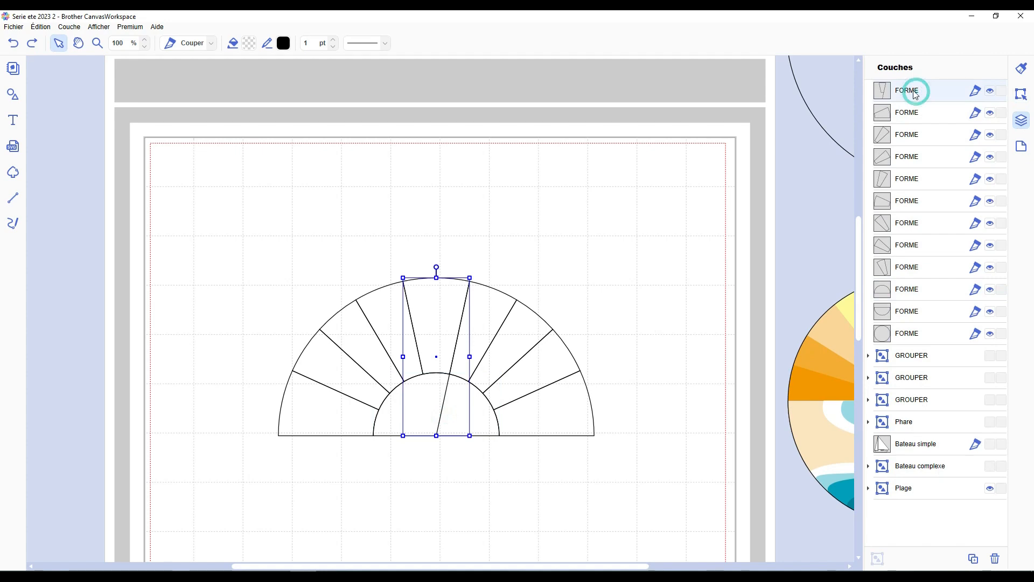
double_click(450, 312)
scroll(450, 312, "up", 4)
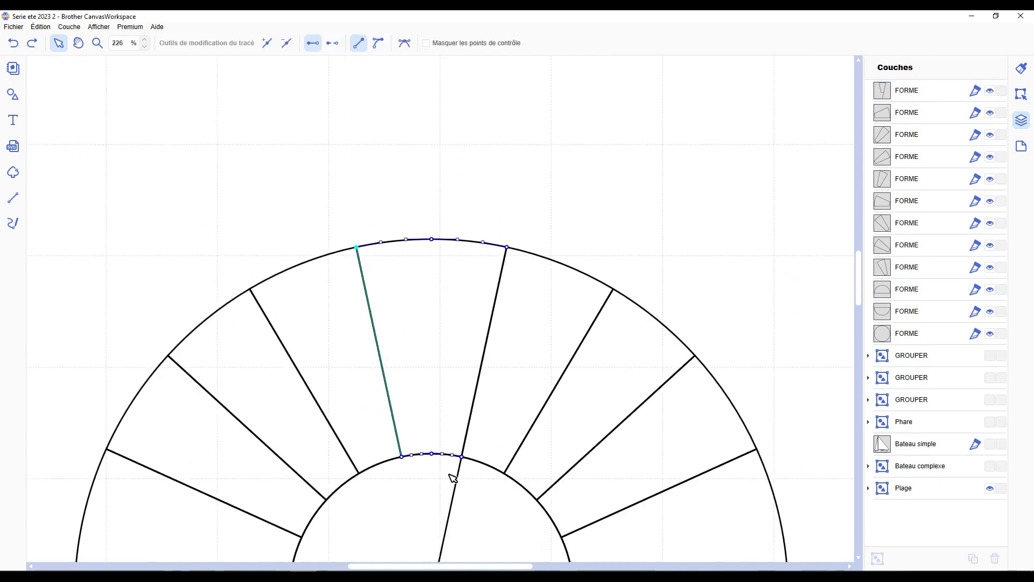
scroll(452, 478, "down", 5)
left_click(432, 441)
key("Delete")
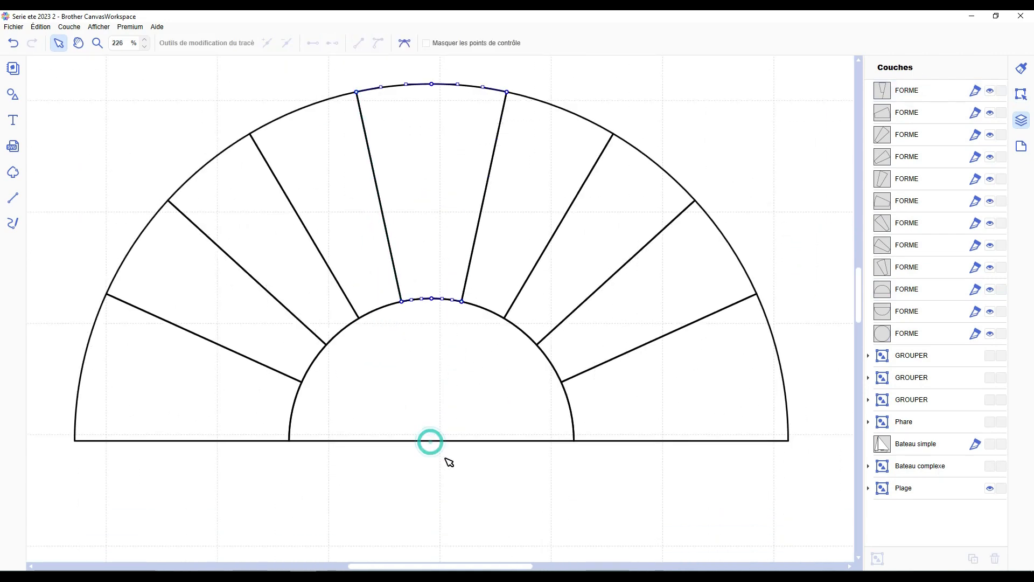
left_click(468, 471)
left_click(472, 494)
- Move the coloured reference scene closer to the sun, and fill the two lowest rays with orange
scroll(476, 497, "down", 5)
left_click_drag(754, 350, 715, 357)
left_click(556, 430)
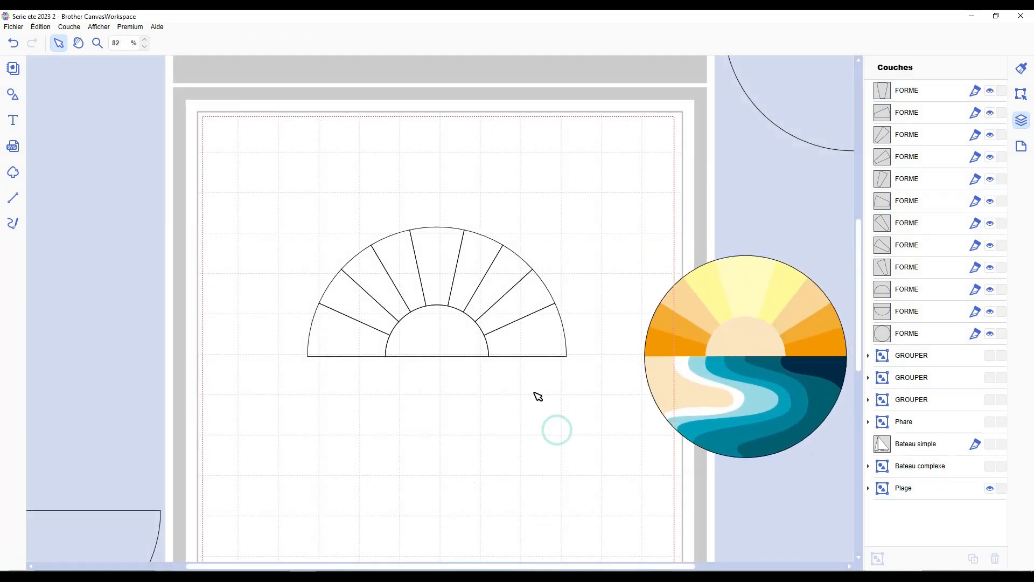
left_click(523, 338)
left_click(324, 339, "shift")
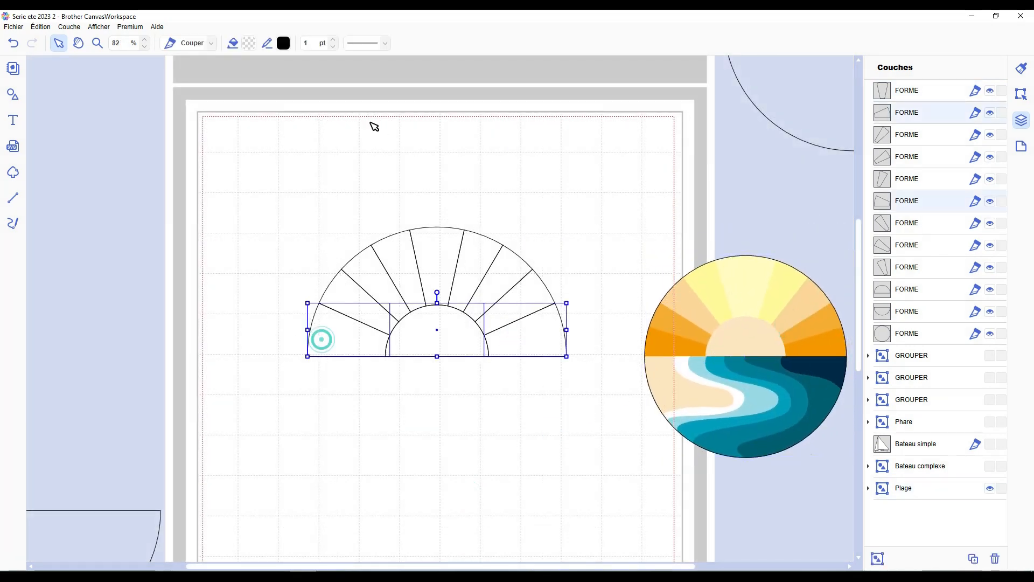
left_click(254, 42)
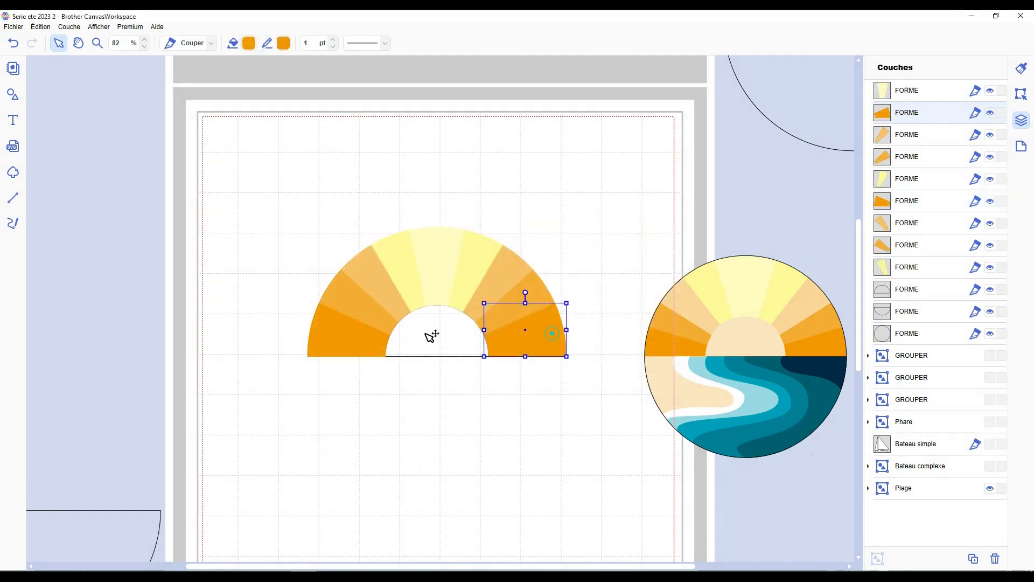
- Group the same-coloured mirrored rays in pairs, beginning with the lowest dark orange pair and moving upward
left_click(371, 334, "shift")
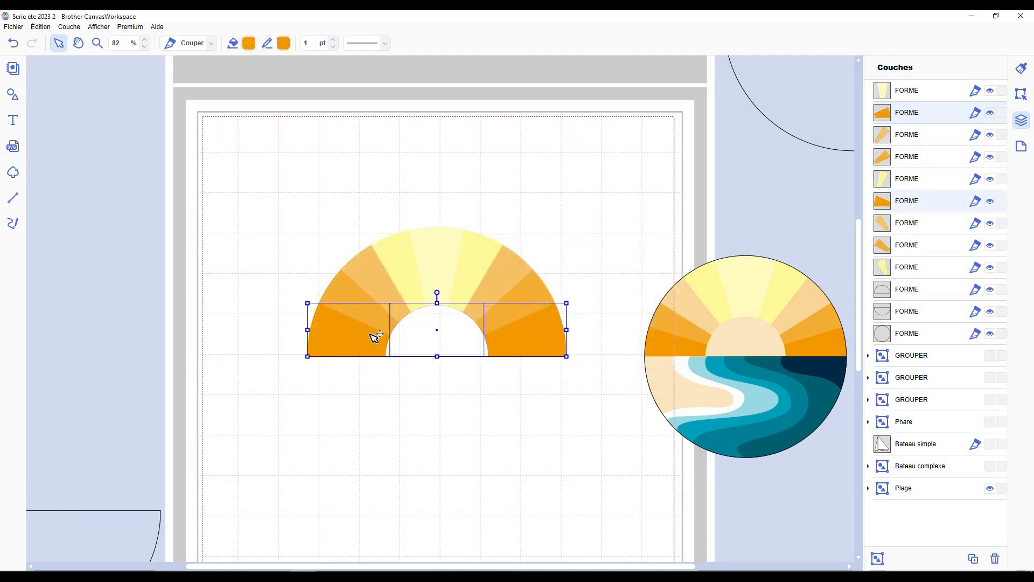
key("ctrl+g")
left_click(351, 290)
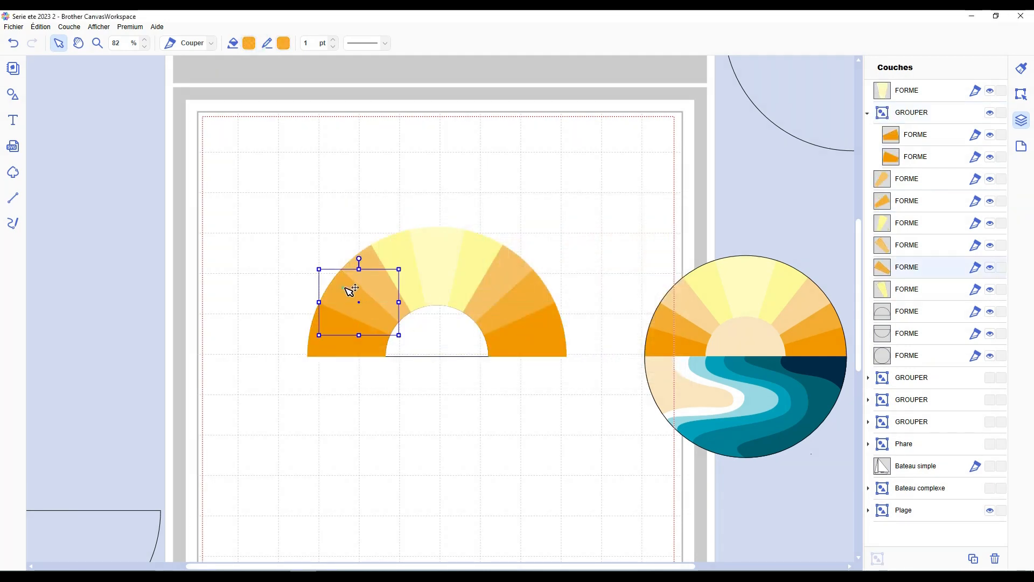
left_click(555, 302, "shift")
key("ctrl+g")
left_click(526, 261)
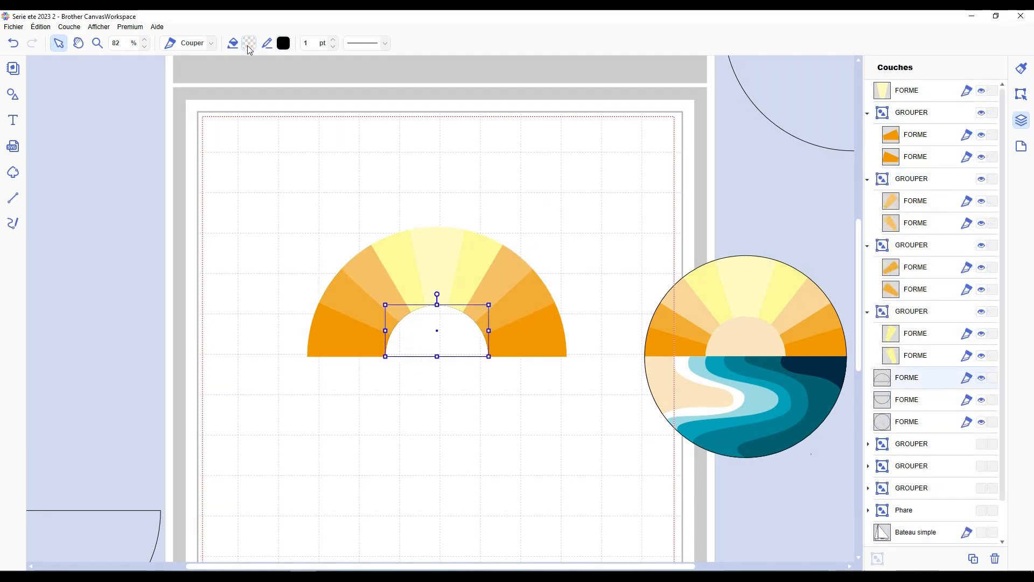
- Fill the small half-circle sun with light peach, and group it with all the rays
left_click(249, 43)
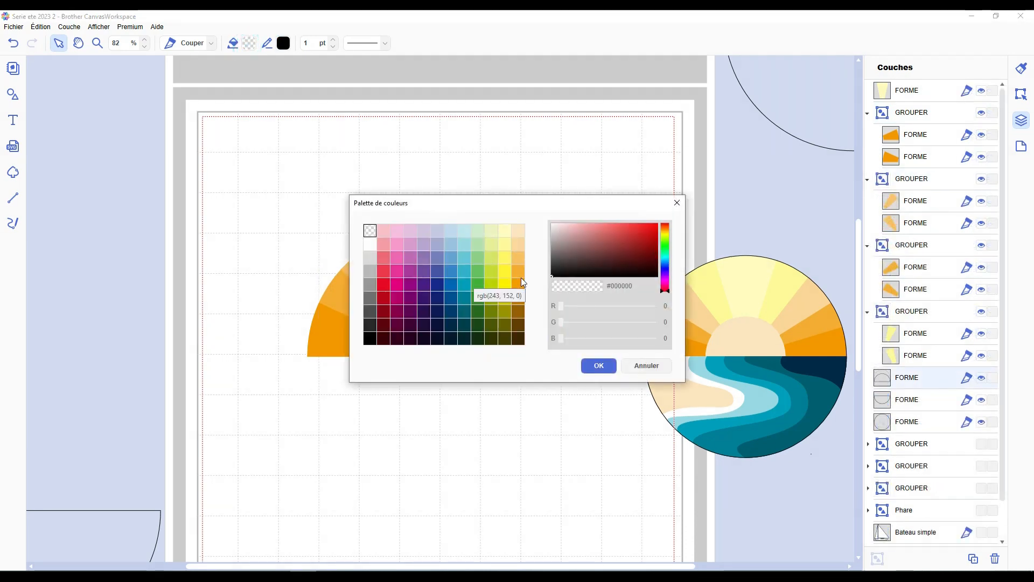
left_click_drag(556, 404, 278, 237)
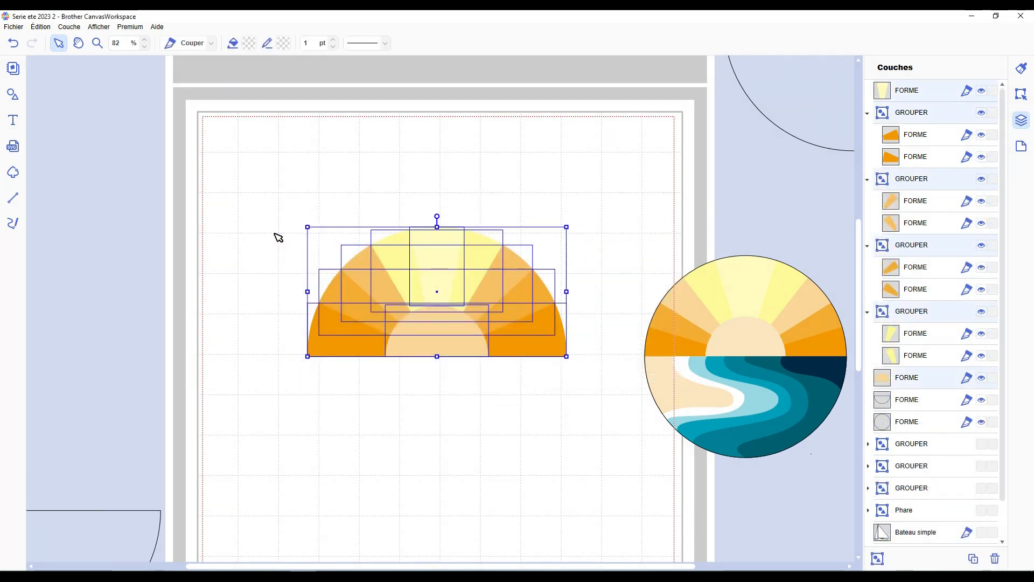
key("ctrl+g")
- Move the sun group to the upper part of the mat, and place the lower half circle beneath it
left_click_drag(453, 314, 462, 261)
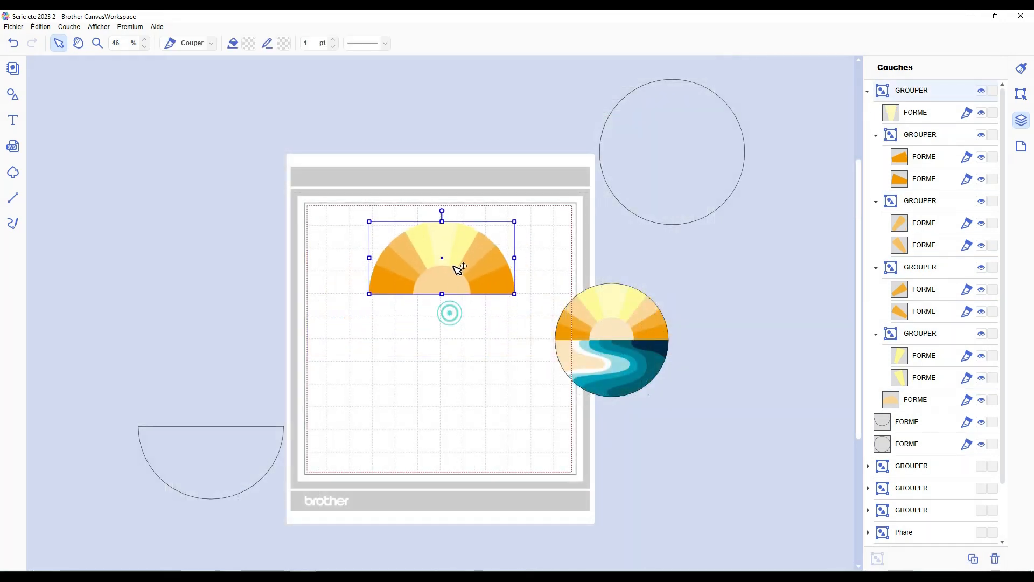
left_click_drag(574, 335, 629, 324)
left_click_drag(217, 468, 448, 361)
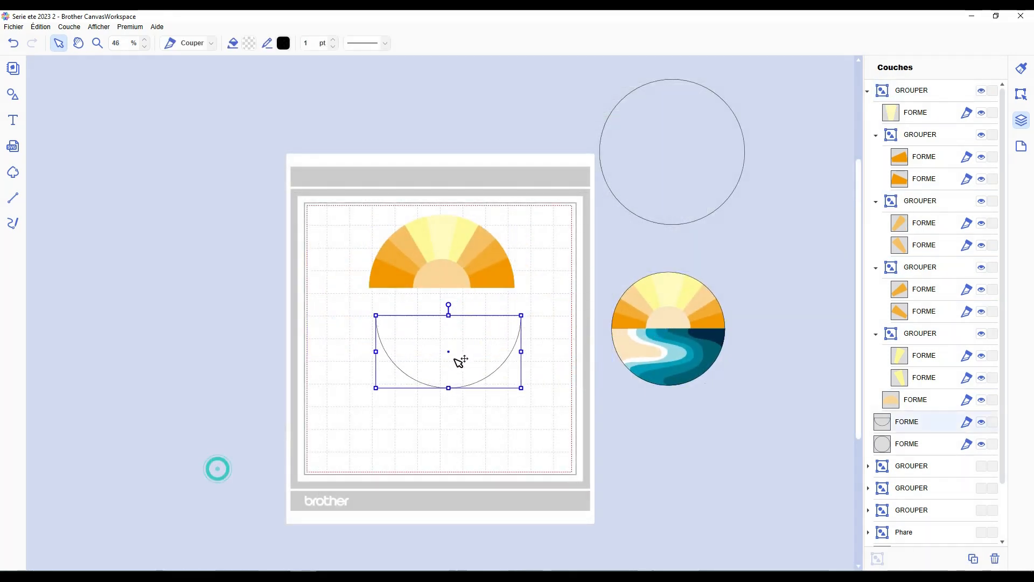
left_click(531, 429)
scroll(527, 425, "up", 2)
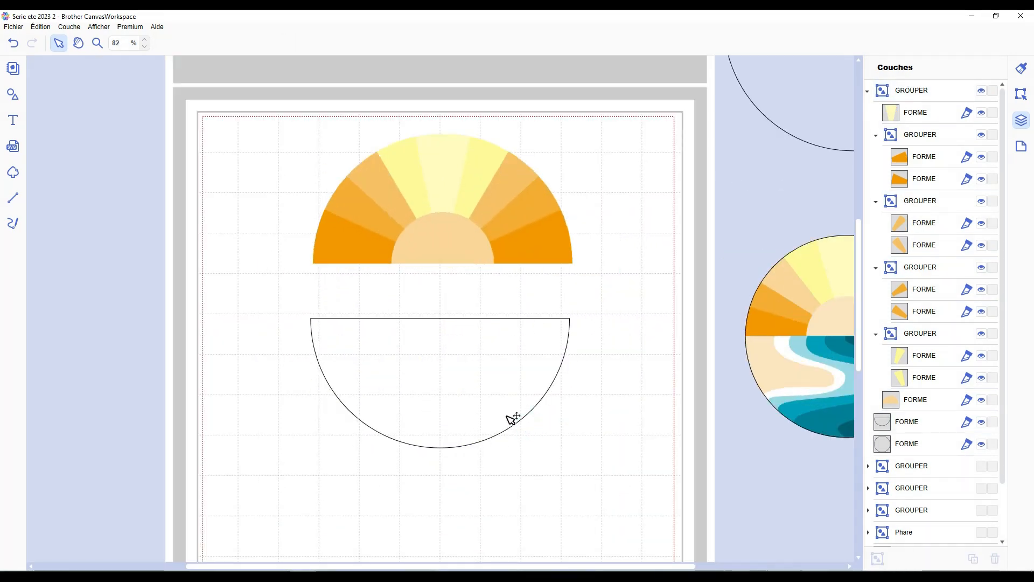
- Duplicate the lower half circle eleven times
left_click(442, 363)
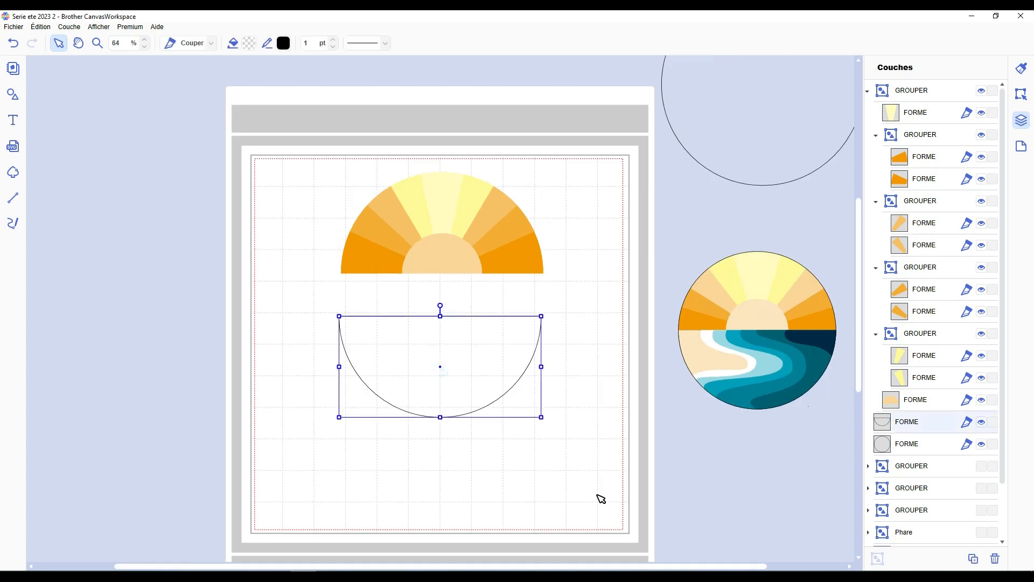
key("ctrl+d")
key("ctrl+d")
key("ctrl+d")
key("ctrl+d")
key("ctrl+d")
key("ctrl+d")
key("ctrl+d")
key("ctrl+d")
key("ctrl+d")
key("ctrl+d")
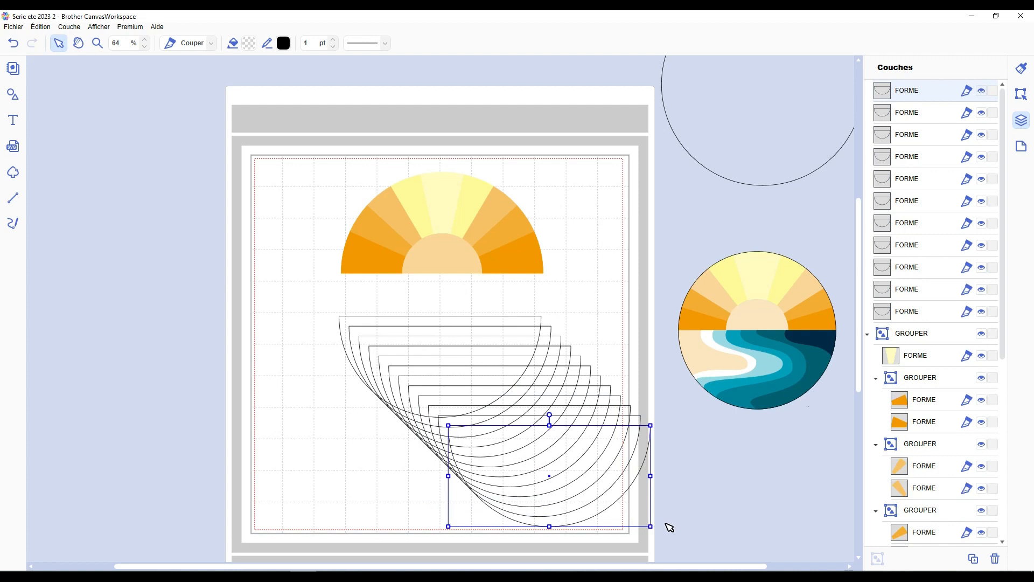
- Stack all the lower half circles by aligning their left and top edges, and move the stack slightly down
left_click_drag(668, 538, 335, 315)
left_click(1025, 97)
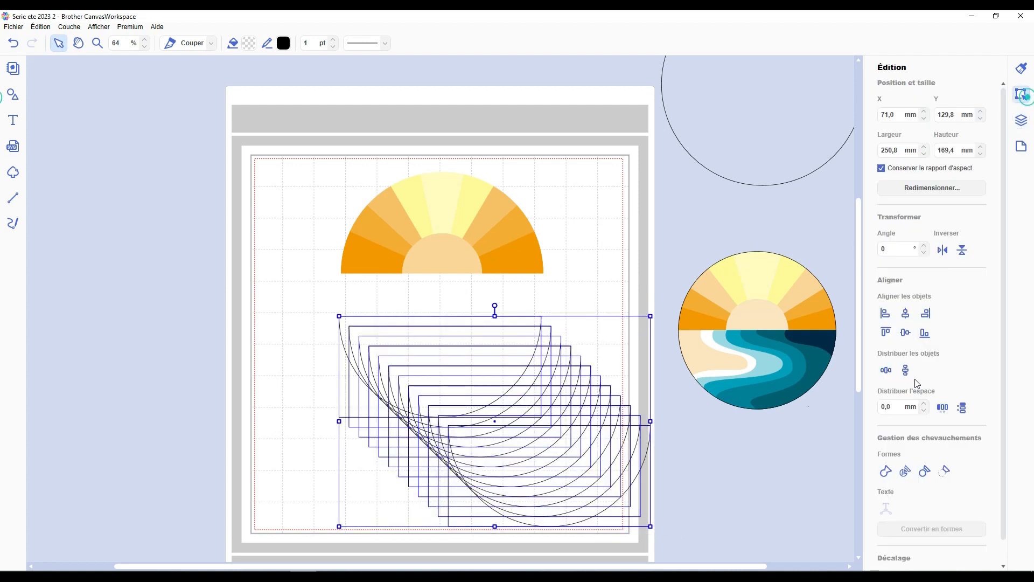
left_click(885, 318)
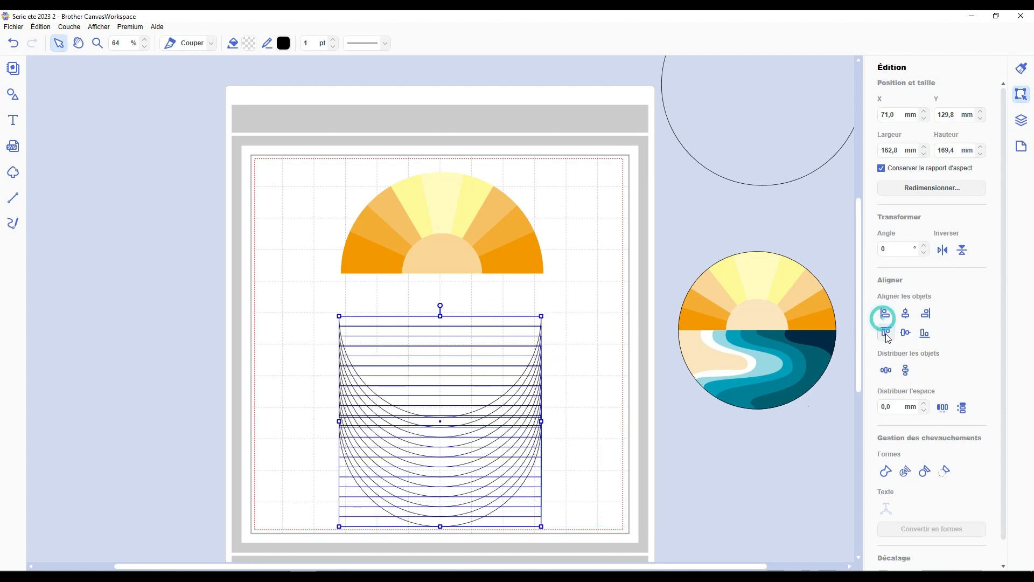
left_click(886, 332)
left_click_drag(452, 351, 456, 384)
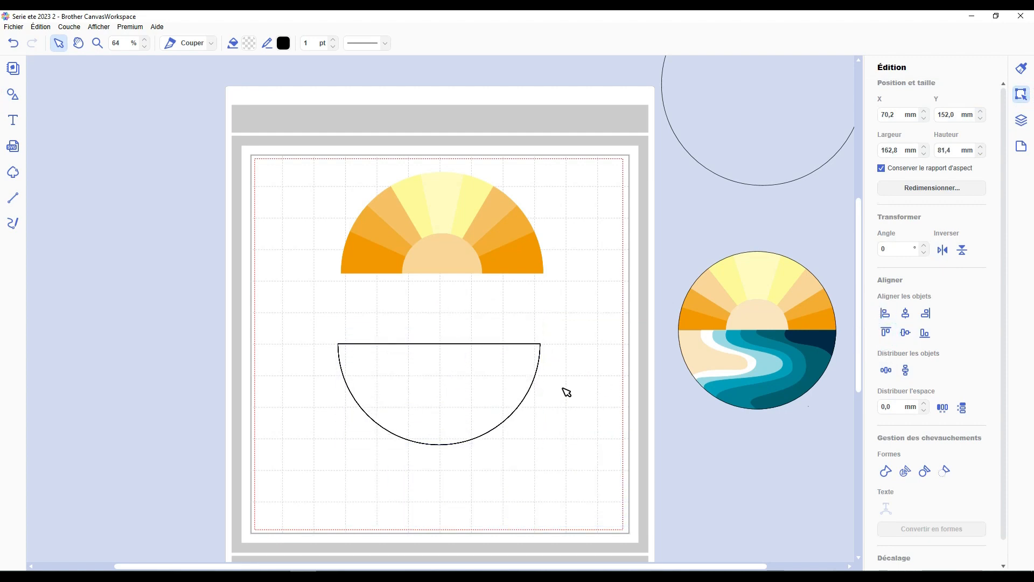
- Move the round beach reference image closer to the half circles, overlapping the mat's edge
left_click(563, 388)
left_click_drag(743, 326, 672, 293)
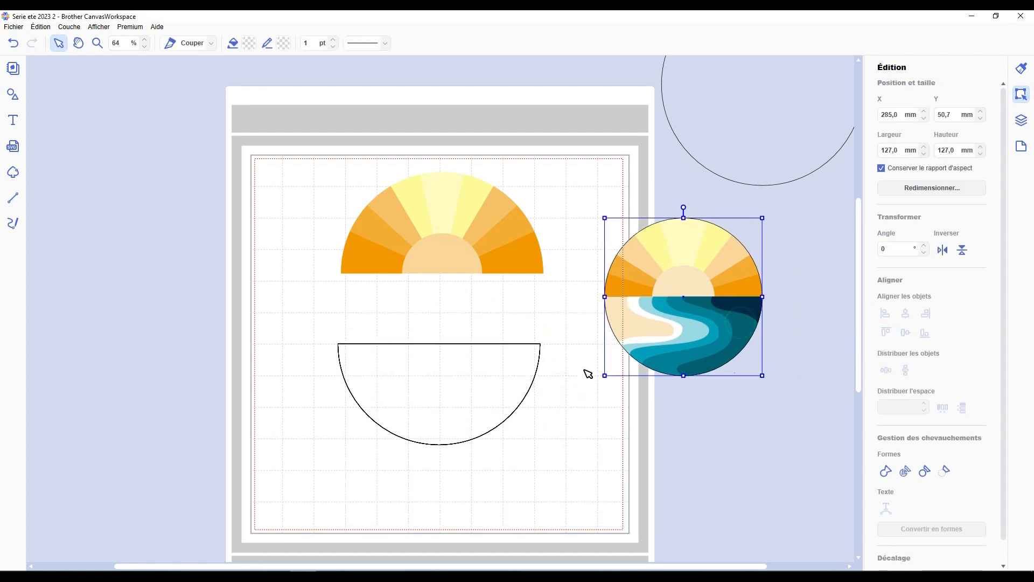
scroll(575, 395, "up", 2)
scroll(575, 396, "down", 1)
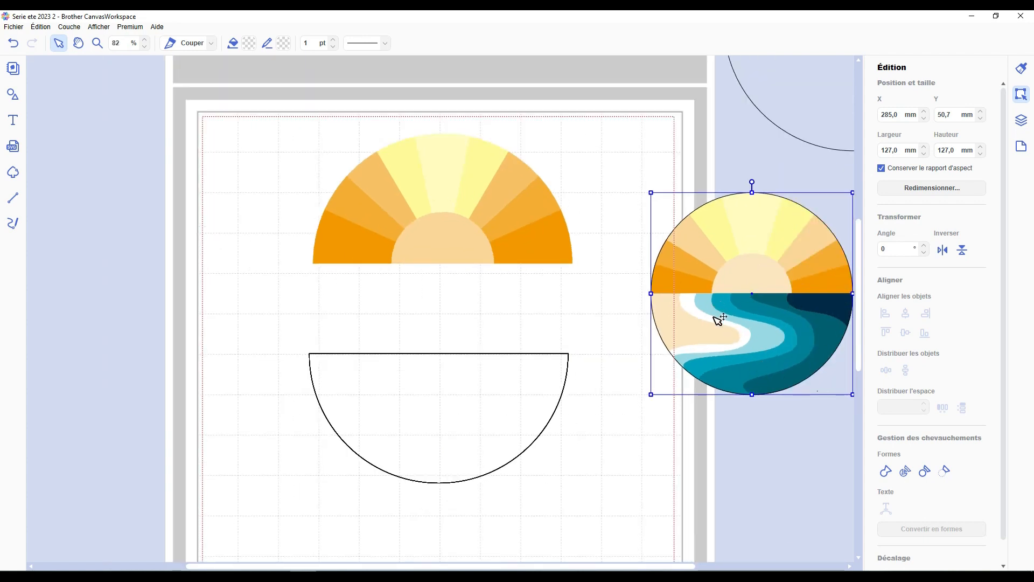
scroll(565, 345, "down", 1)
double_click(561, 329)
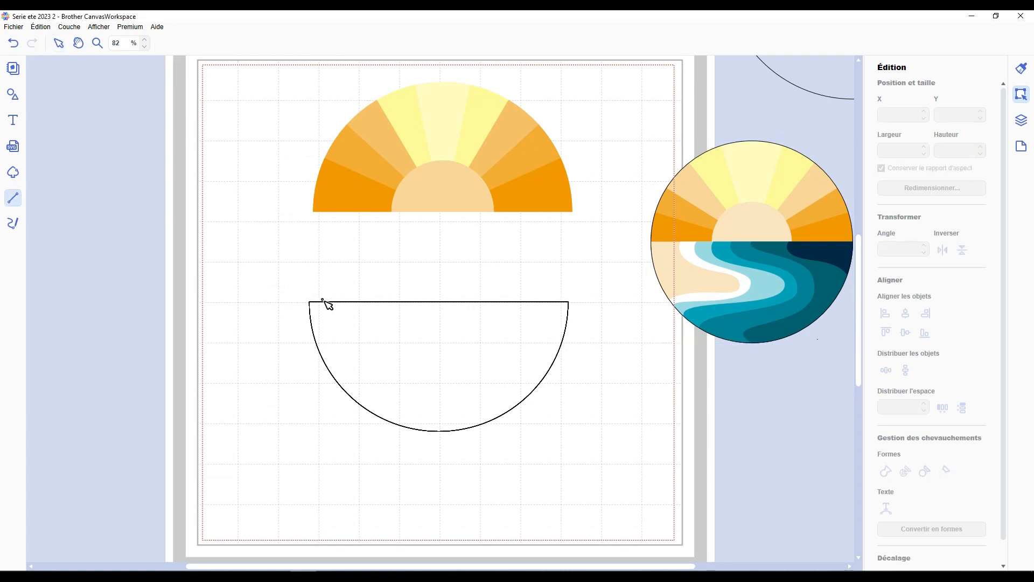
- Draw a closed path about 166 × 131 mm over the half circle, with a wavy shoreline on its left side and straight outer edges
left_click(402, 265)
left_click_drag(369, 314, 387, 339)
left_click(396, 342)
left_click_drag(332, 399, 334, 439)
left_click(355, 454)
left_click(443, 474)
left_click(401, 265)
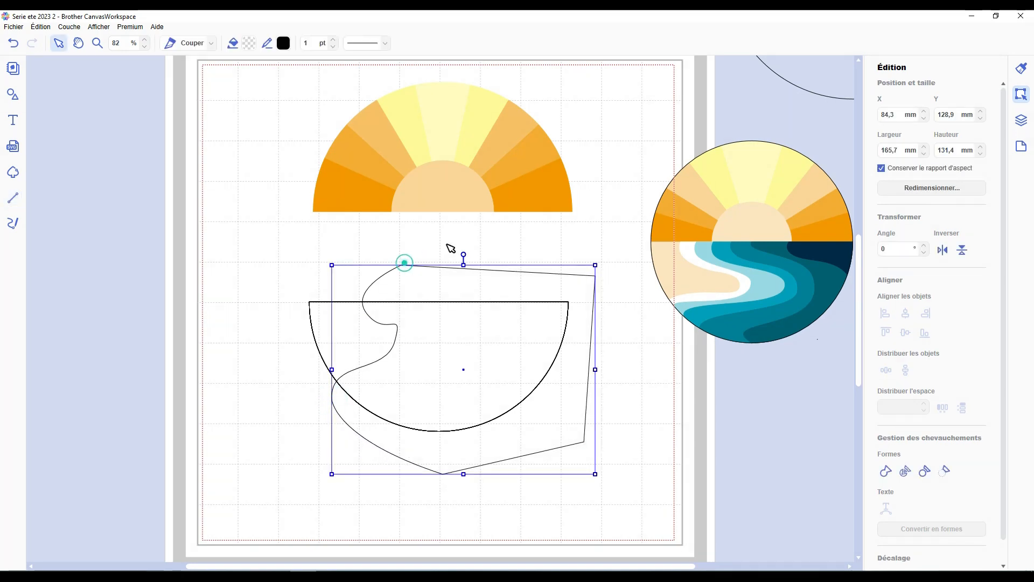
- Smooth the first wave's main crest by lowering its node and shortening and smoothing the curve above it
double_click(445, 323)
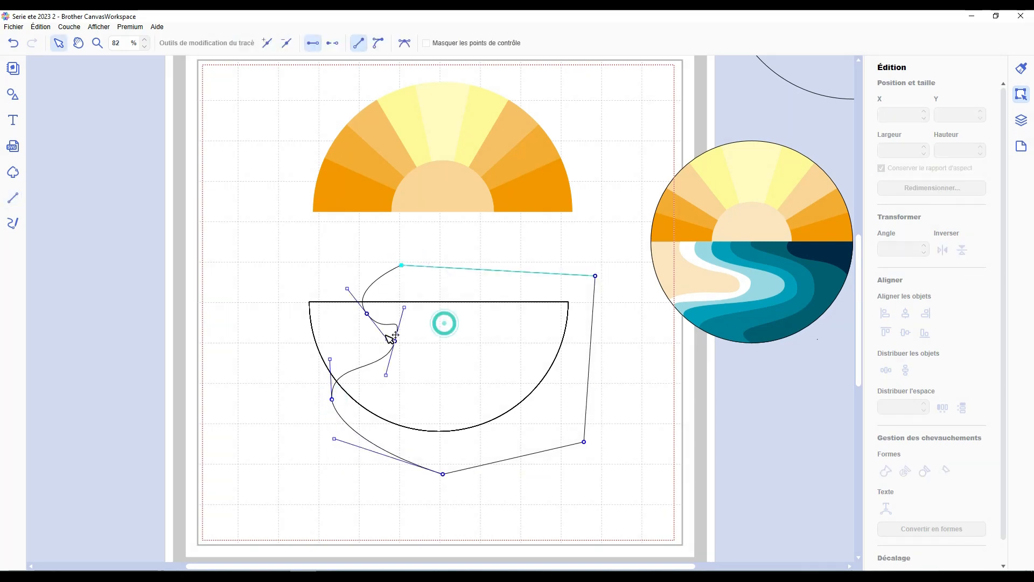
scroll(380, 376, "up", 3)
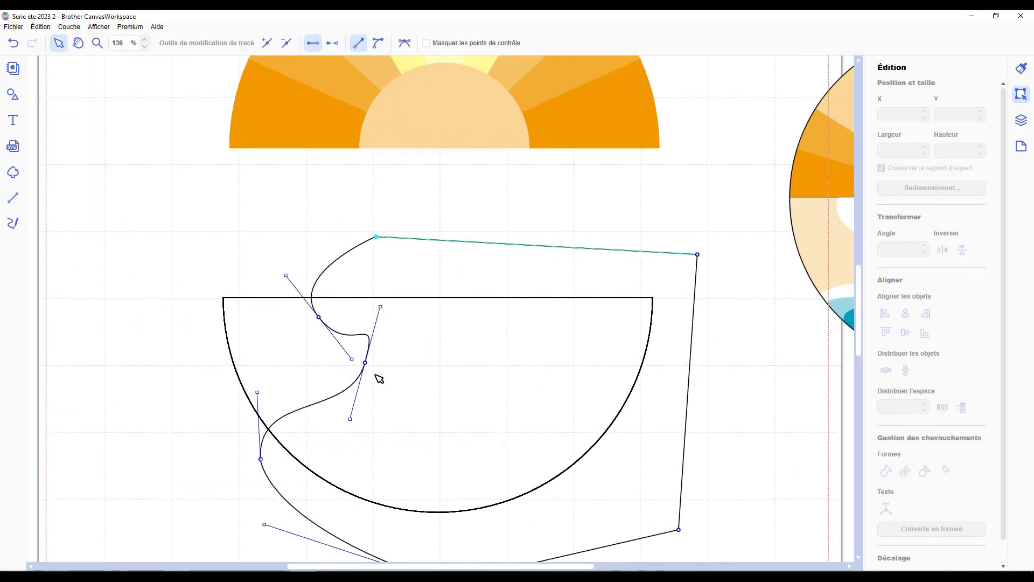
left_click_drag(365, 362, 365, 392)
left_click_drag(380, 337, 373, 365)
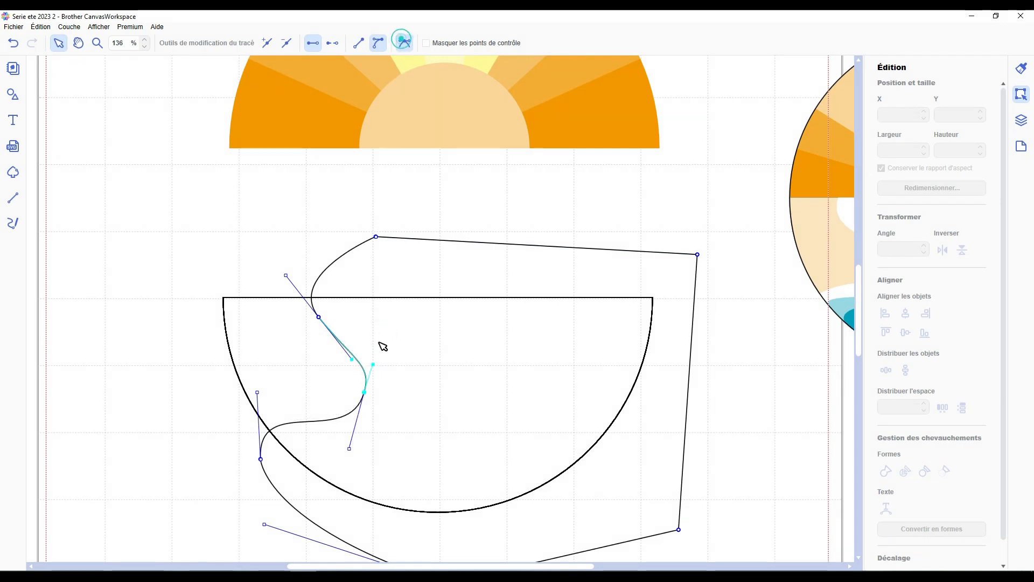
left_click_drag(374, 365, 349, 349)
left_click(253, 244)
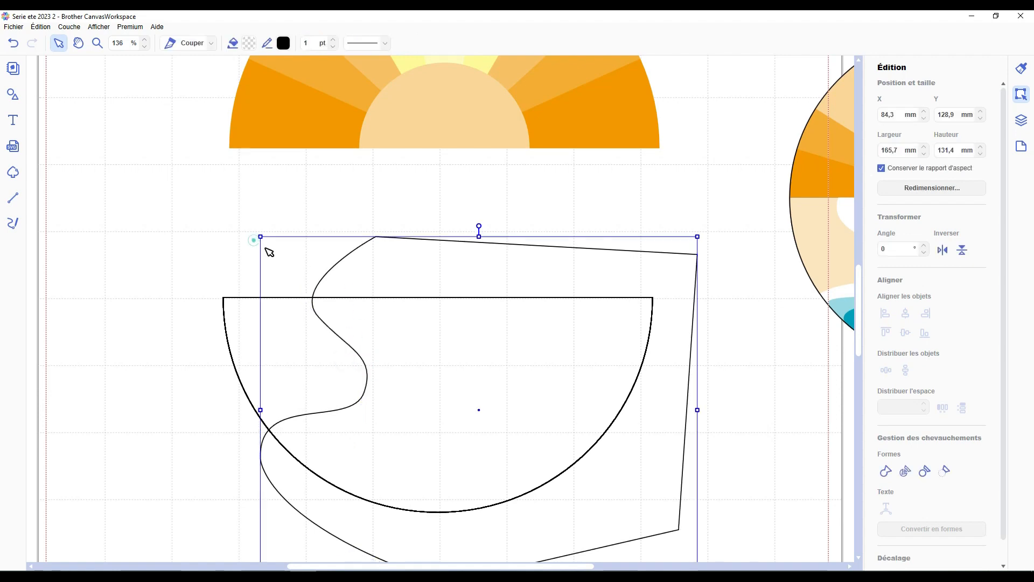
- Refine the first wave's lower shoreline, giving it a small extra curl beneath the main crest
scroll(262, 247, "down", 5)
scroll(323, 342, "up", 6)
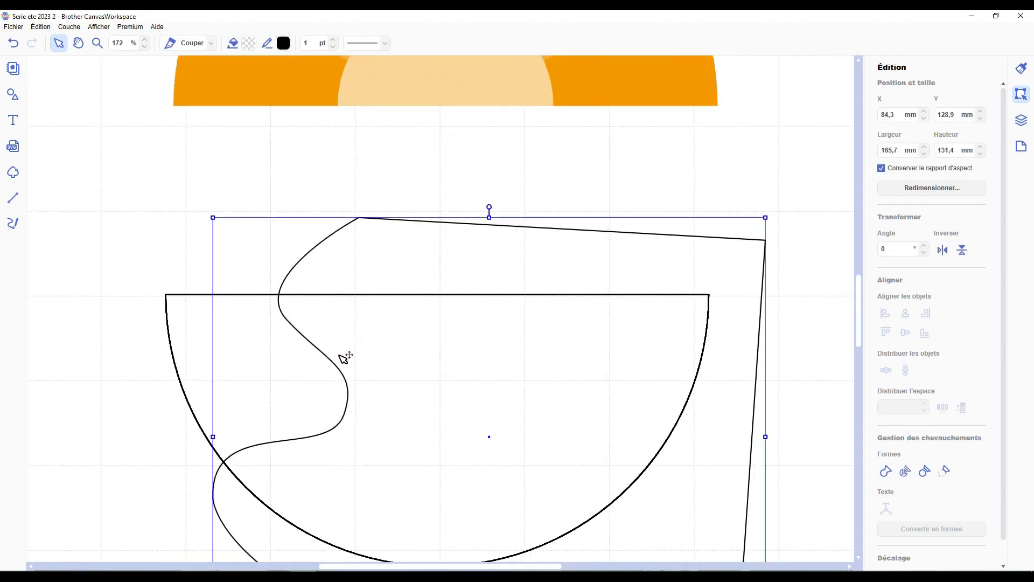
double_click(350, 395)
left_click(345, 417)
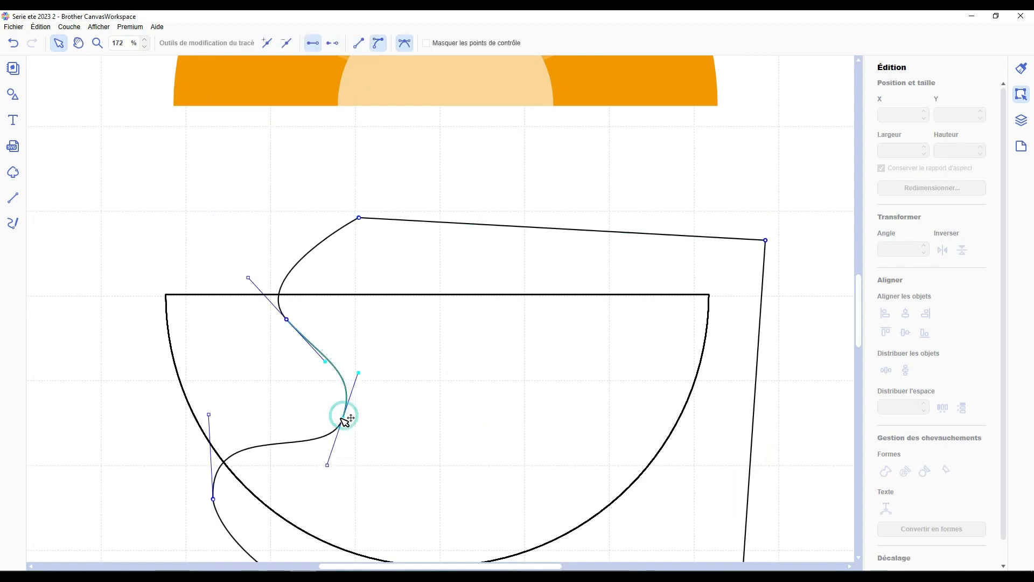
left_click_drag(344, 417, 337, 415)
left_click(681, 362)
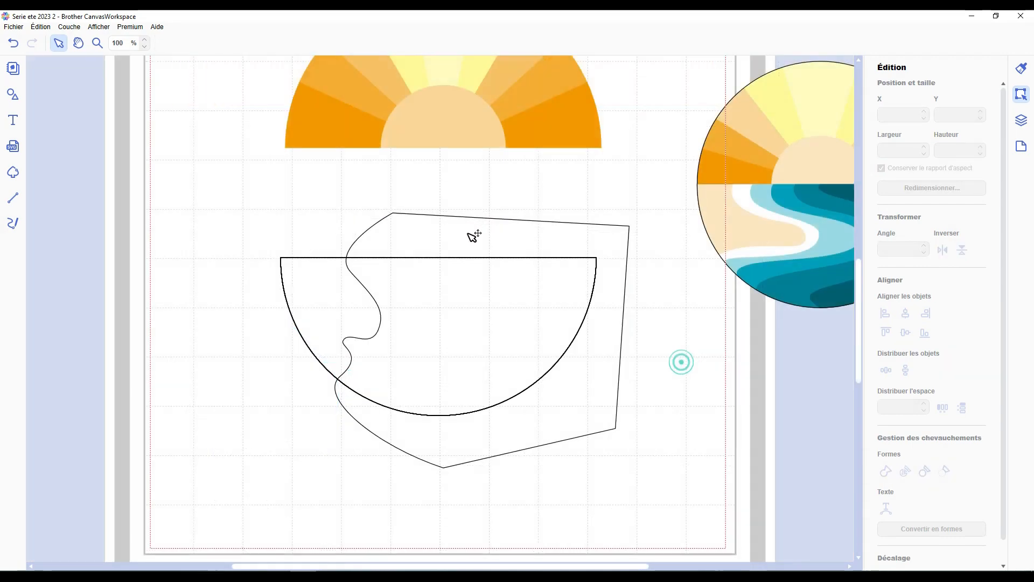
- Draw a second closed wave path about 174 × 160 mm, following the first shoreline slightly to its right and enclosing the half circle's right side
key("p")
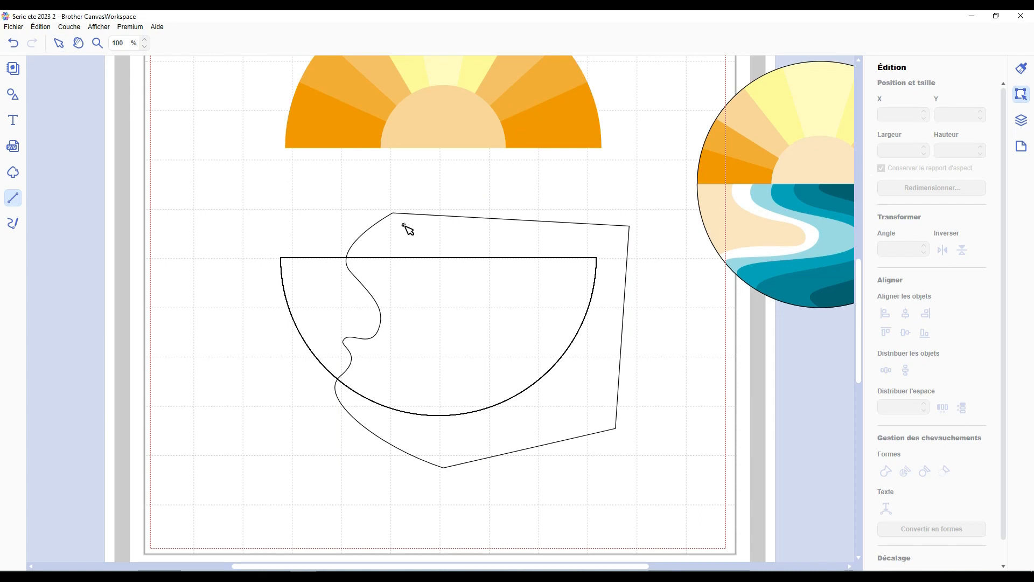
left_click_drag(368, 261, 381, 279)
left_click(509, 500)
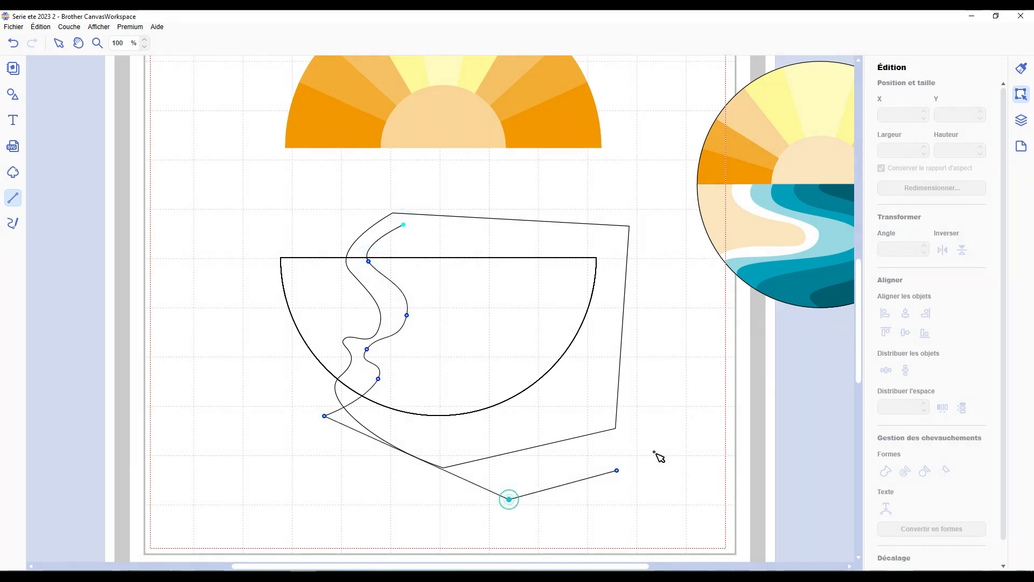
left_click(661, 417)
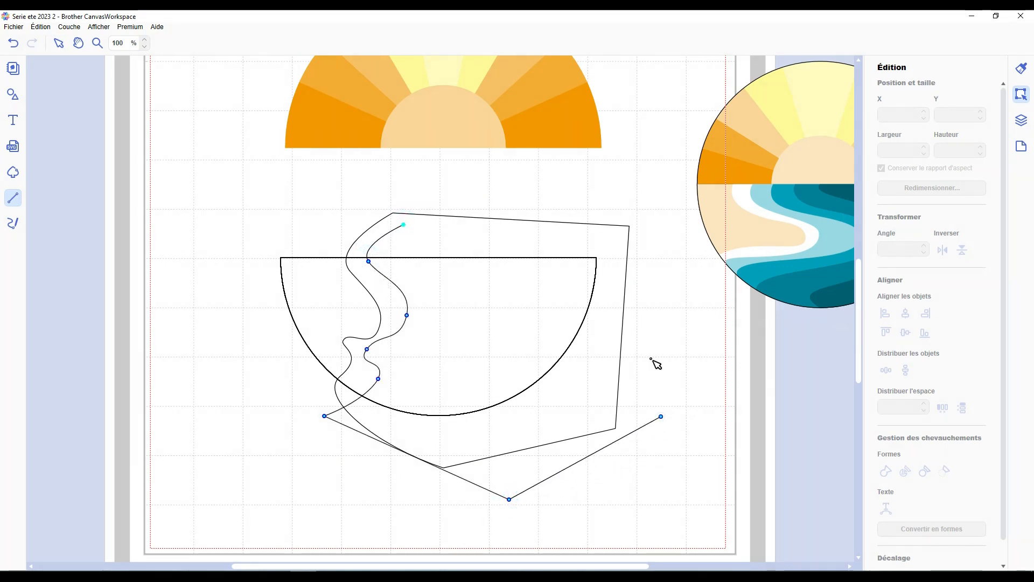
left_click(653, 192)
left_click(425, 189)
left_click(403, 225)
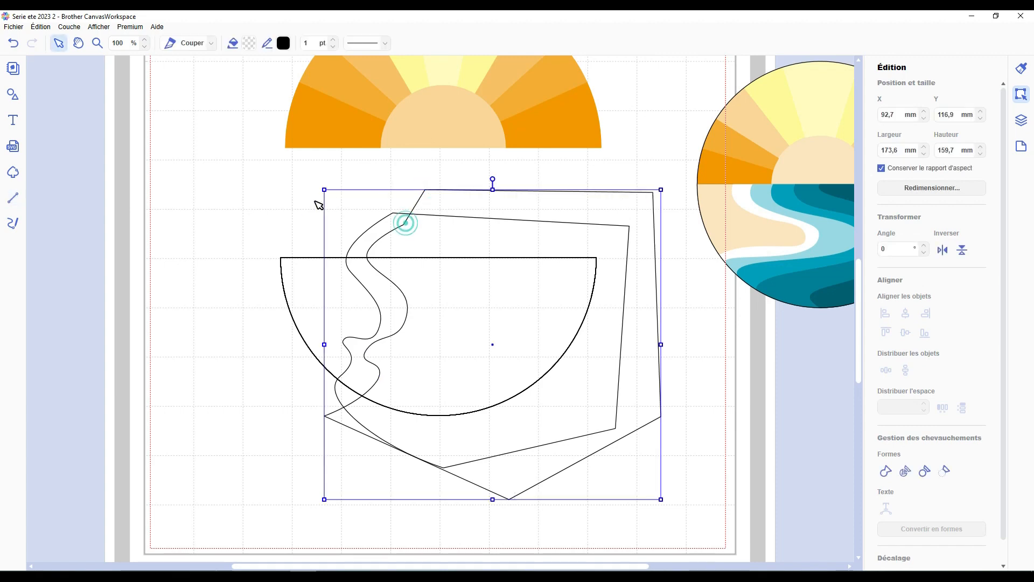
- Reshape the second wave's nodes and handles so its curves follow the first shoreline more closely
double_click(524, 281)
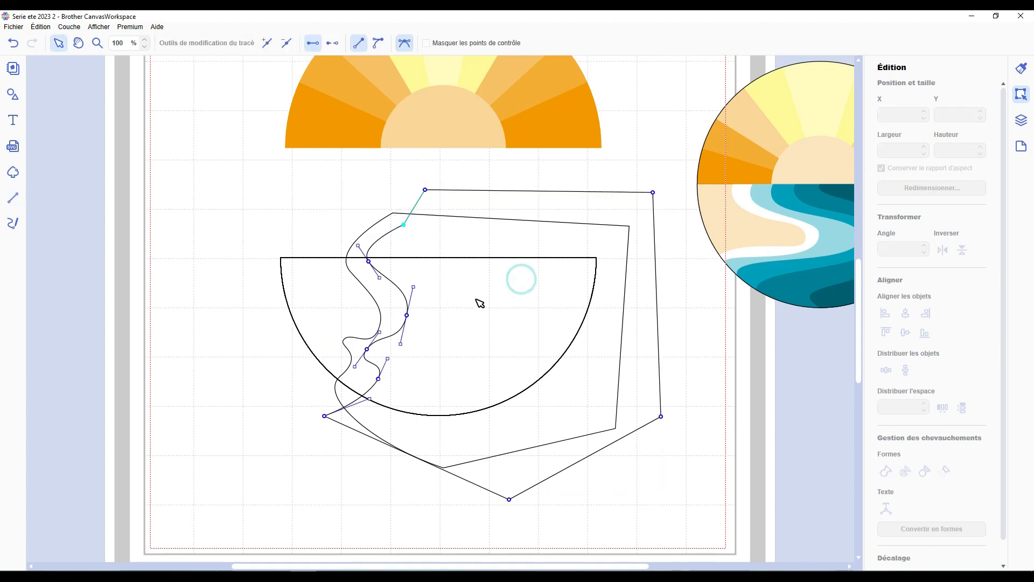
scroll(420, 307, "up", 3)
left_click(319, 225)
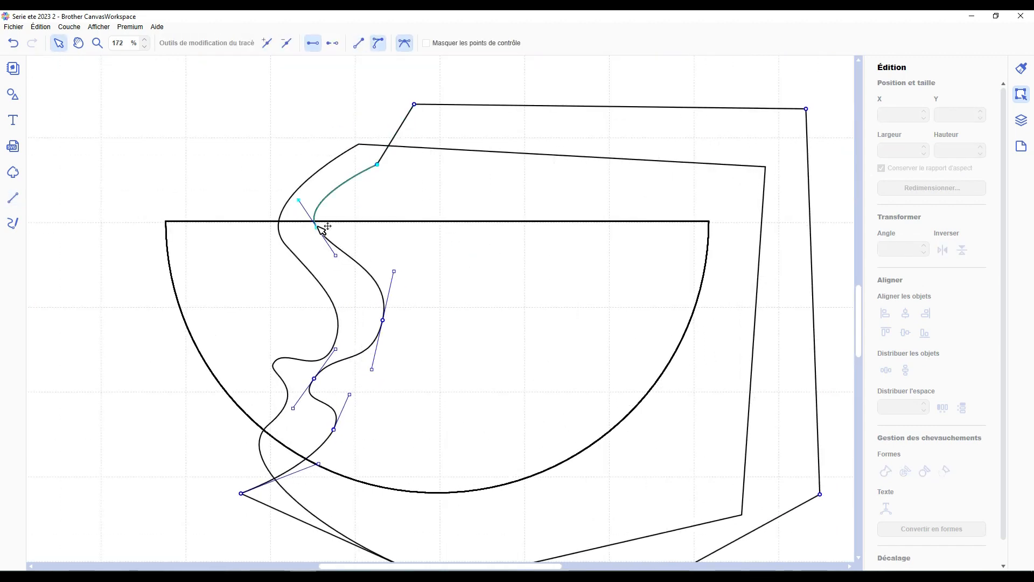
left_click_drag(385, 321, 375, 331)
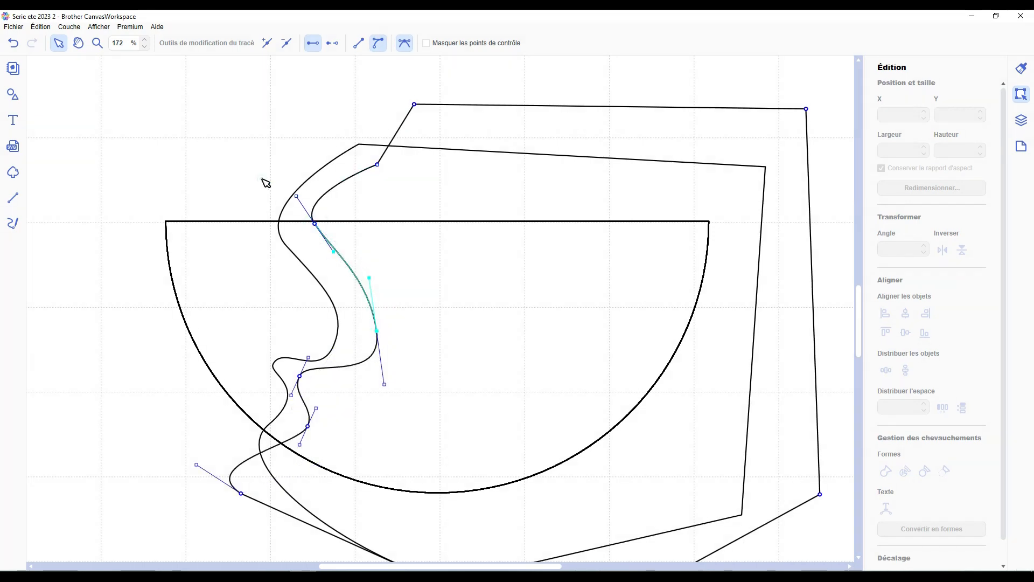
left_click(263, 180)
- Draw a third closed wave path about 159 × 139 mm to the right of the second, closing it beyond the half circle
scroll(262, 180, "down", 5)
scroll(366, 270, "up", 1)
key("p")
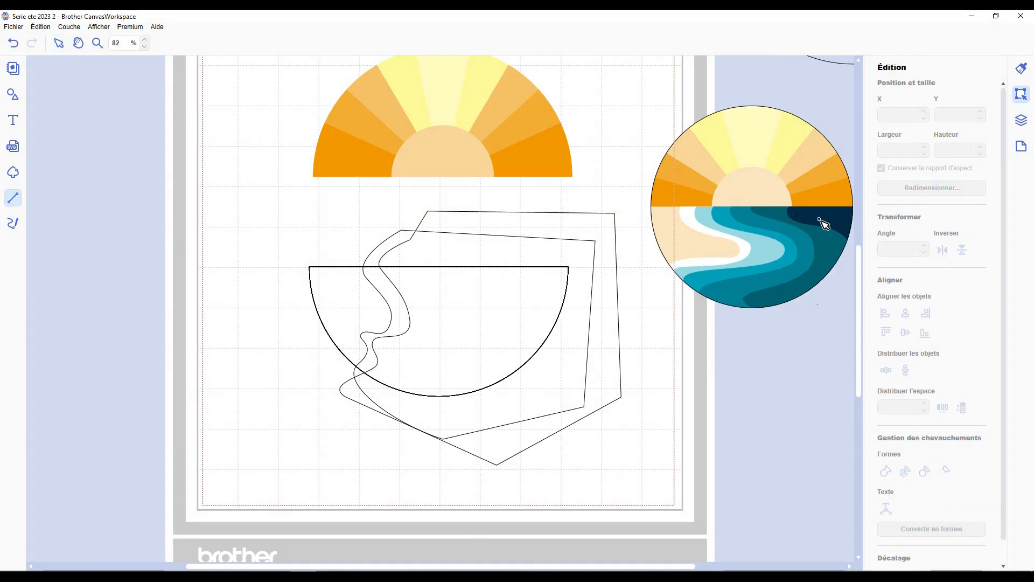
scroll(485, 388, "up", 3)
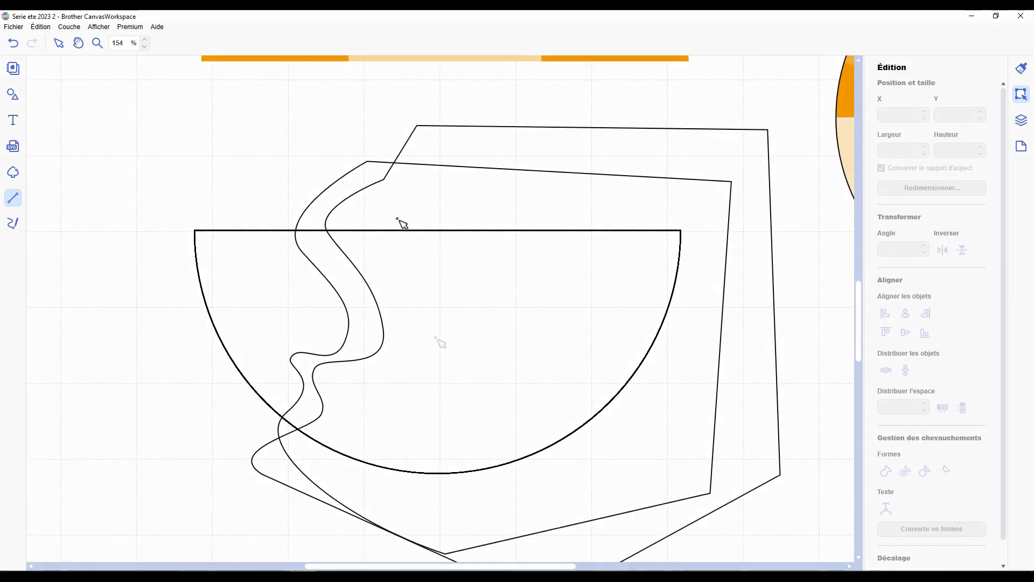
left_click(408, 202)
left_click_drag(376, 246, 399, 291)
left_click_drag(418, 342, 404, 377)
left_click_drag(346, 377, 328, 397)
left_click_drag(336, 409, 283, 500)
scroll(286, 504, "down", 2)
scroll(294, 496, "down", 2)
left_click(401, 436)
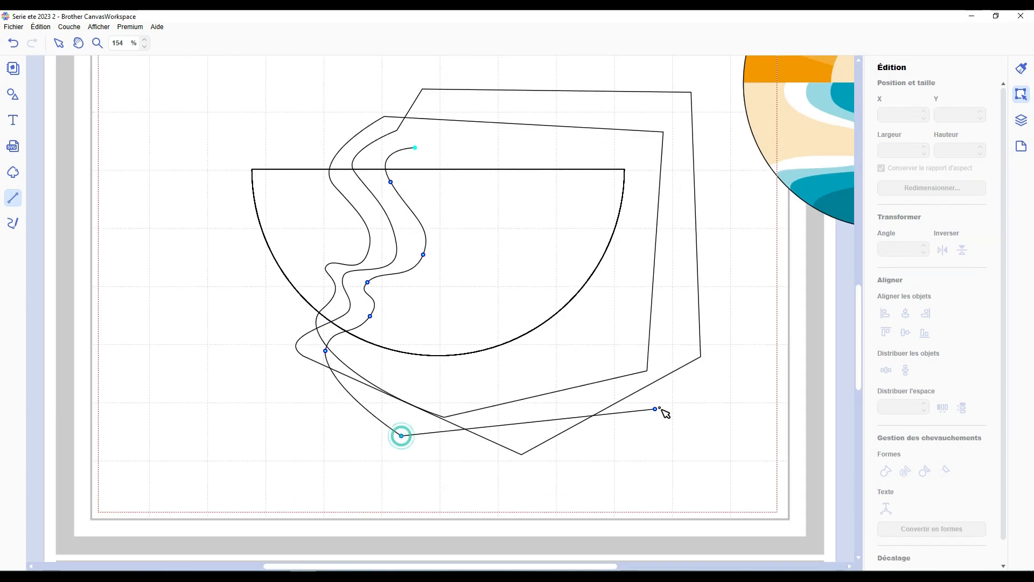
left_click(660, 408)
left_click(690, 118)
left_click(416, 147)
- Adjust the third wave's nodes and handles to even out its crest and lower curl beside the second wave
double_click(420, 146)
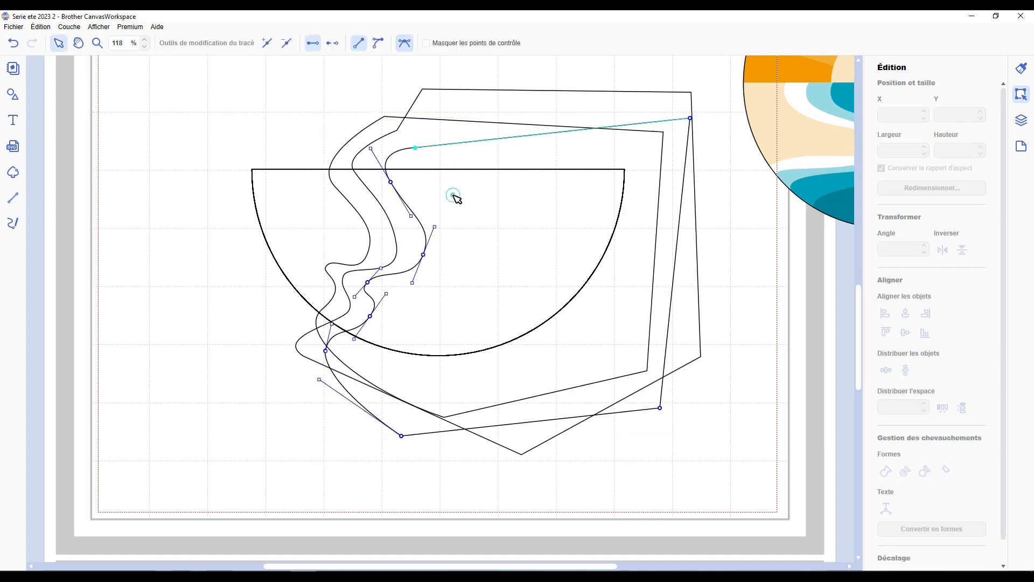
scroll(452, 196, "up", 1)
left_click_drag(346, 274, 337, 277)
left_click_drag(320, 296, 338, 331)
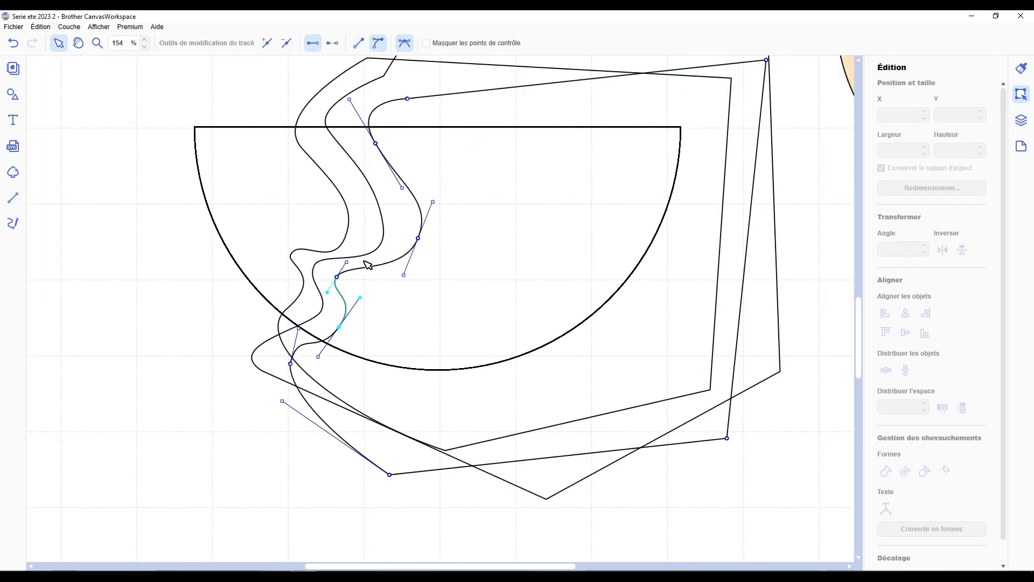
left_click_drag(418, 239, 399, 256)
left_click_drag(402, 188, 412, 195)
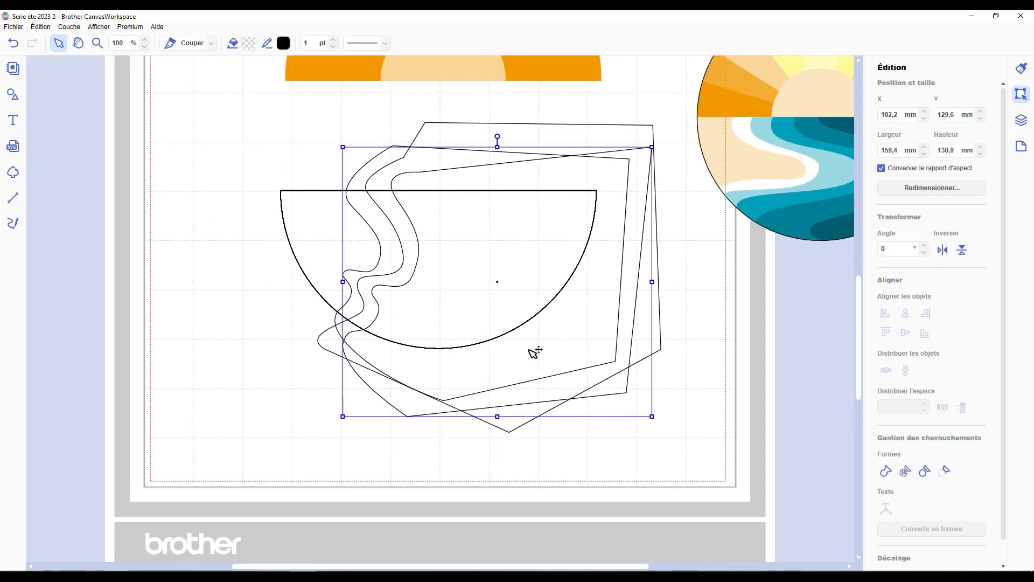
- Draw a fourth closed wave path to the right of the third, extending past the half circle's bottom and right edges
left_click(13, 198)
left_click(451, 177)
left_click(423, 197)
left_click(441, 262)
left_click(404, 299)
left_click(399, 331)
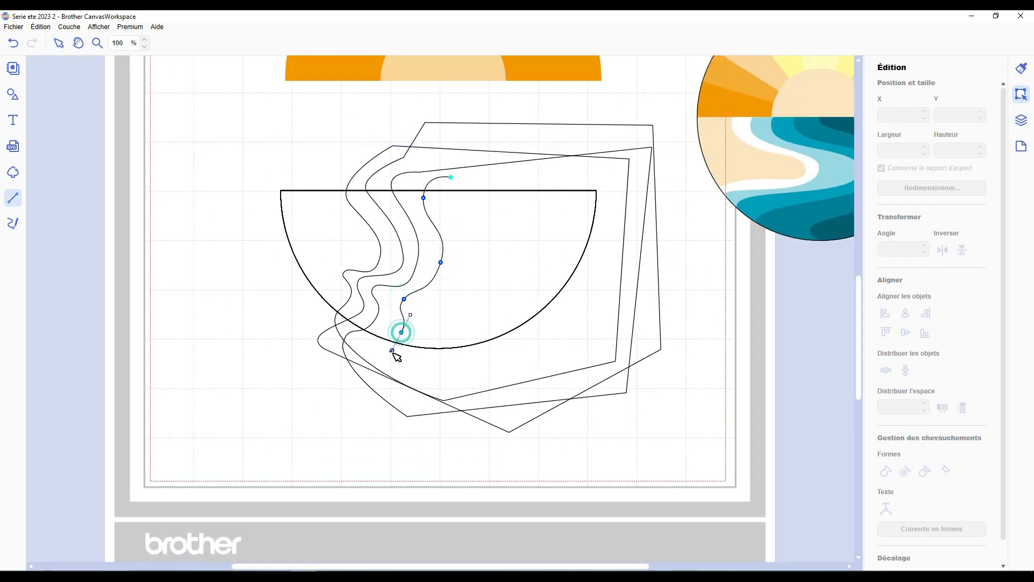
left_click(363, 370)
left_click(585, 449)
left_click(639, 158)
left_click(451, 178)
- Draw a fifth closed wave path through the middle of the half circle, to the right of the fourth
left_click(483, 177)
left_click(451, 200)
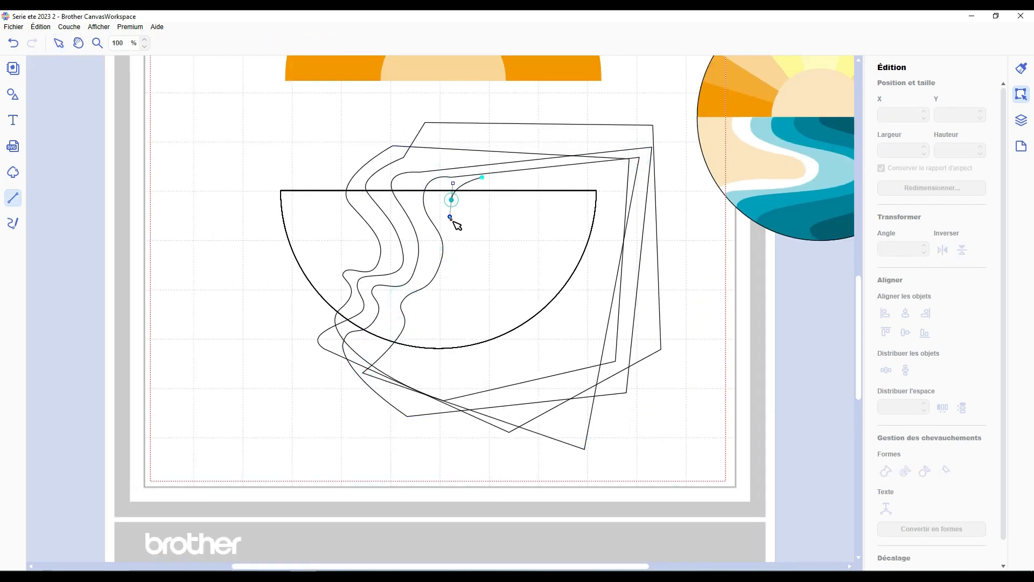
left_click(468, 263)
left_click(426, 305)
left_click(431, 360)
left_click(584, 380)
left_click(631, 168)
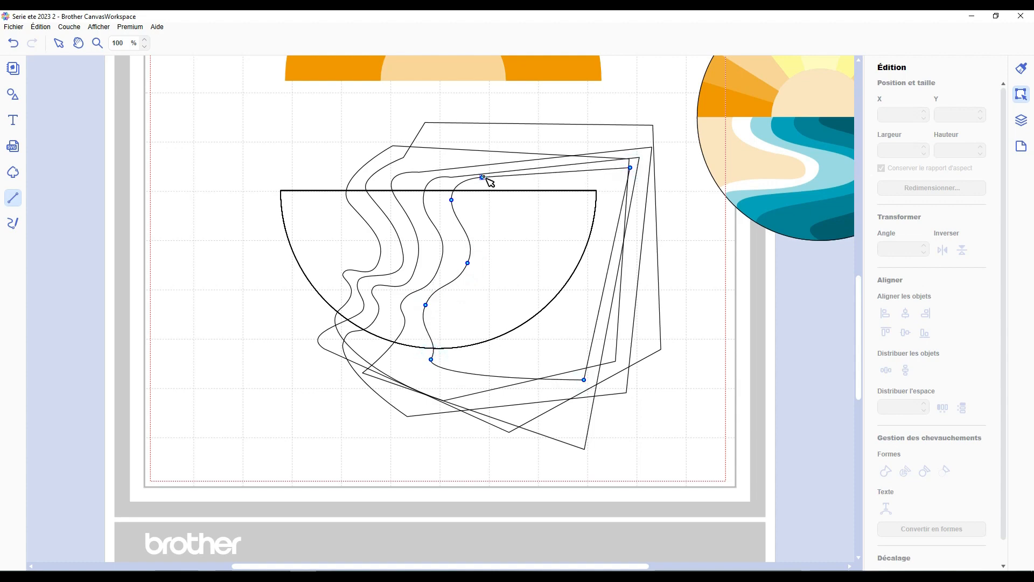
left_click(482, 178)
- Reshape the fifth wave by flattening its upper crest and bending its lower curve outward past the half circle's bottom
scroll(474, 167, "up", 4)
double_click(462, 148)
left_click_drag(421, 304, 406, 307)
left_click_drag(428, 378, 486, 359)
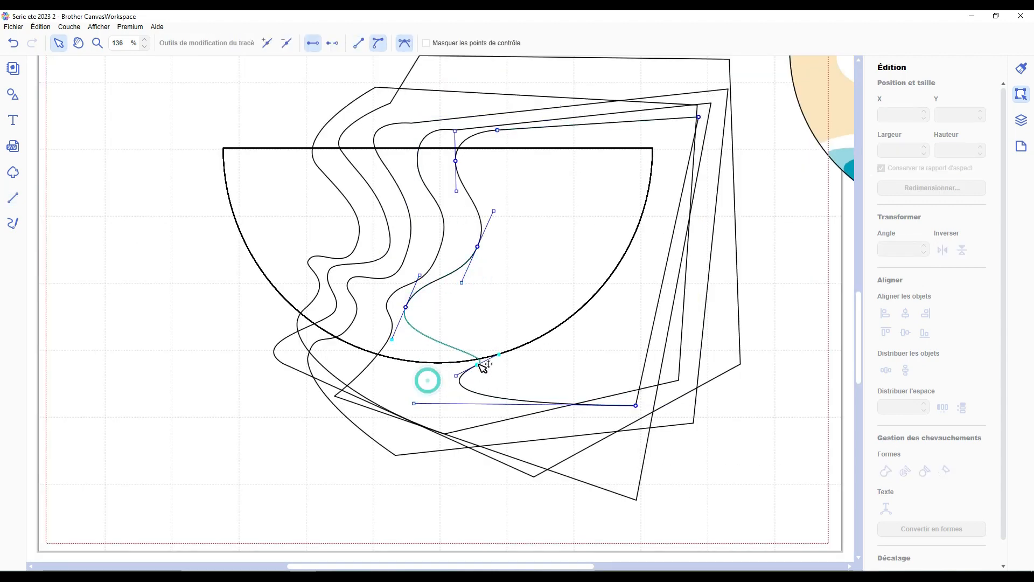
left_click_drag(478, 247, 475, 236)
left_click_drag(462, 283, 455, 289)
left_click_drag(455, 160, 466, 149)
left_click_drag(475, 236, 462, 247)
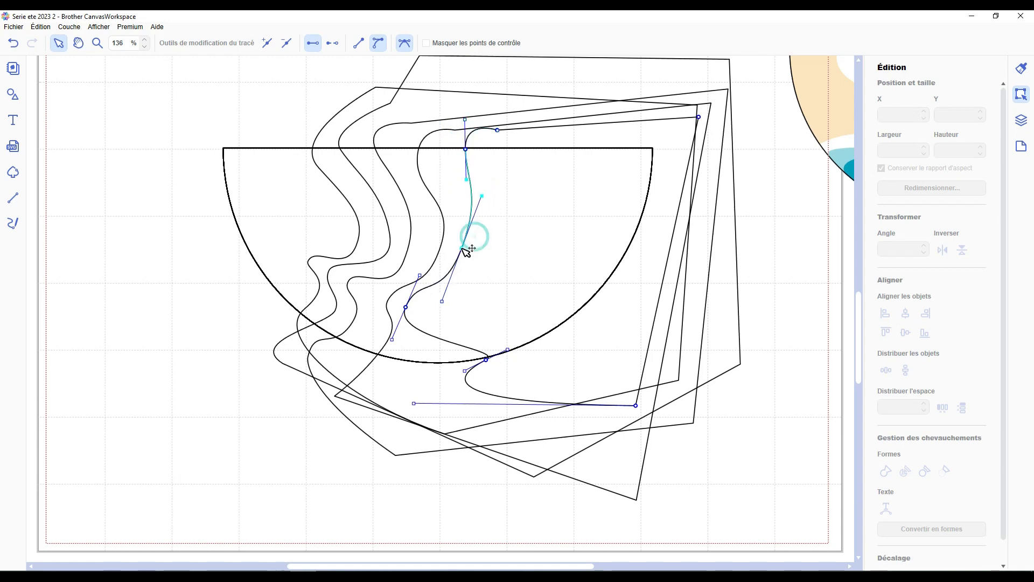
left_click_drag(486, 359, 450, 378)
left_click(399, 365)
- Reshape the fourth wave's lower nodes and handles into a curl that follows the third wave
double_click(386, 343)
left_click(387, 341)
left_click_drag(372, 367, 486, 388)
left_click_drag(373, 366, 378, 343)
left_click_drag(391, 296, 371, 291)
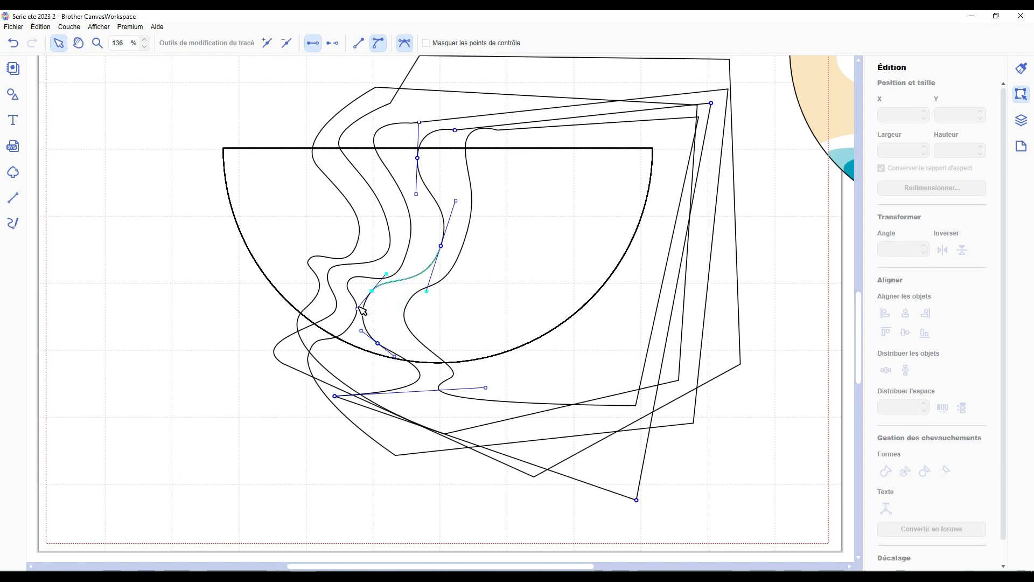
left_click_drag(362, 330, 373, 294)
left_click_drag(441, 246, 436, 253)
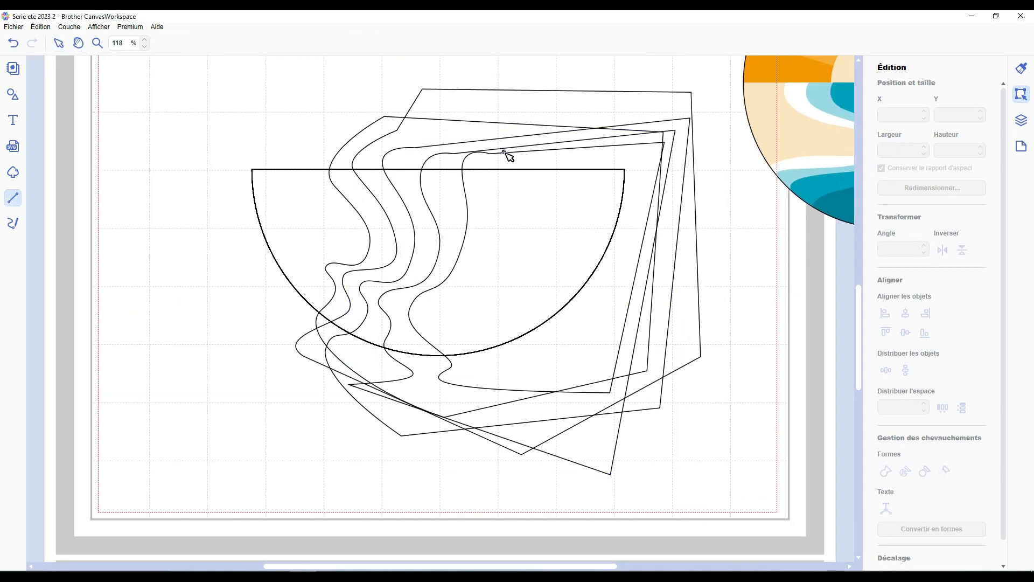
- Draw a sixth closed wave path to the right of the fifth, closing it outside the half circle's right edge
left_click(504, 151)
left_click(485, 181)
left_click(495, 260)
left_click(462, 314)
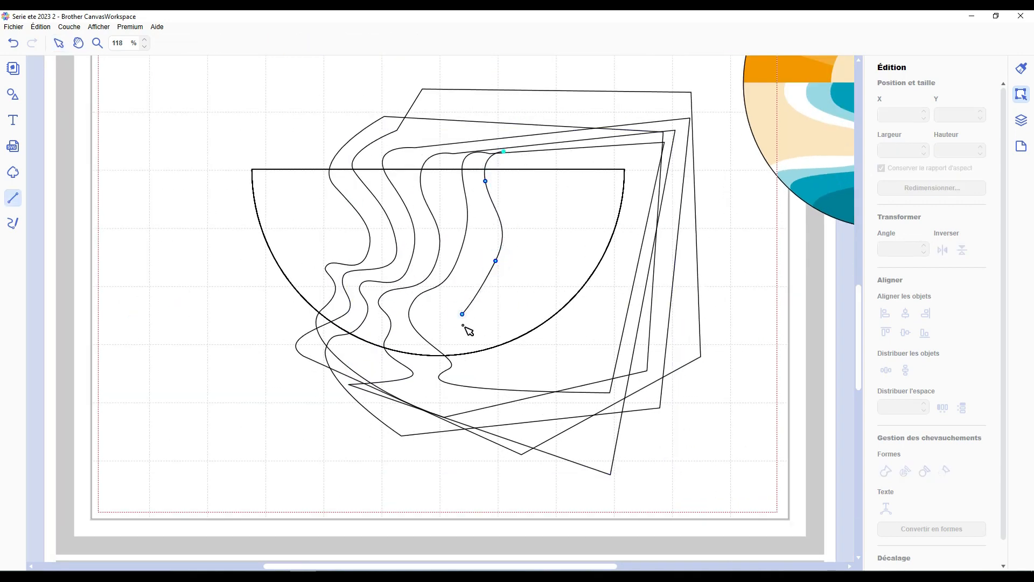
left_click(523, 365)
left_click(640, 271)
left_click(636, 139)
left_click(503, 152)
- Draw a small closed wave path about 68 × 60 mm over the half circle's upper-right corner
left_click(520, 154)
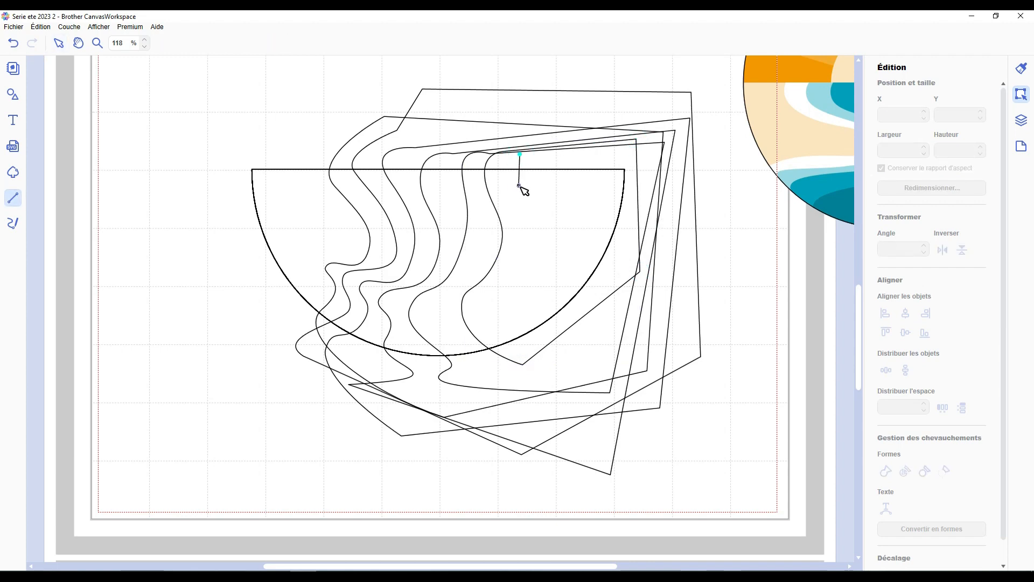
left_click(519, 185)
left_click(570, 222)
left_click_drag(616, 278, 655, 249)
left_click(664, 147)
left_click(520, 154)
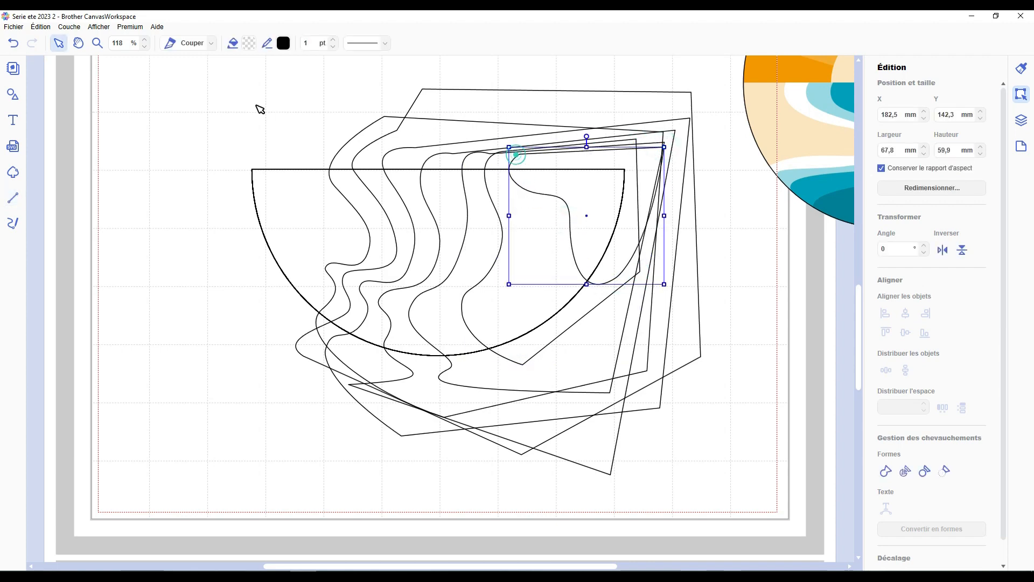
left_click(59, 43)
- Reshape the sixth wave by raising its bottom corner, rounding its lower edge and bulging its left side to the right
scroll(318, 300, "down", 5)
scroll(319, 300, "up", 5)
left_click(490, 293)
double_click(490, 294)
left_click_drag(522, 365, 584, 330)
left_click_drag(527, 309, 528, 345)
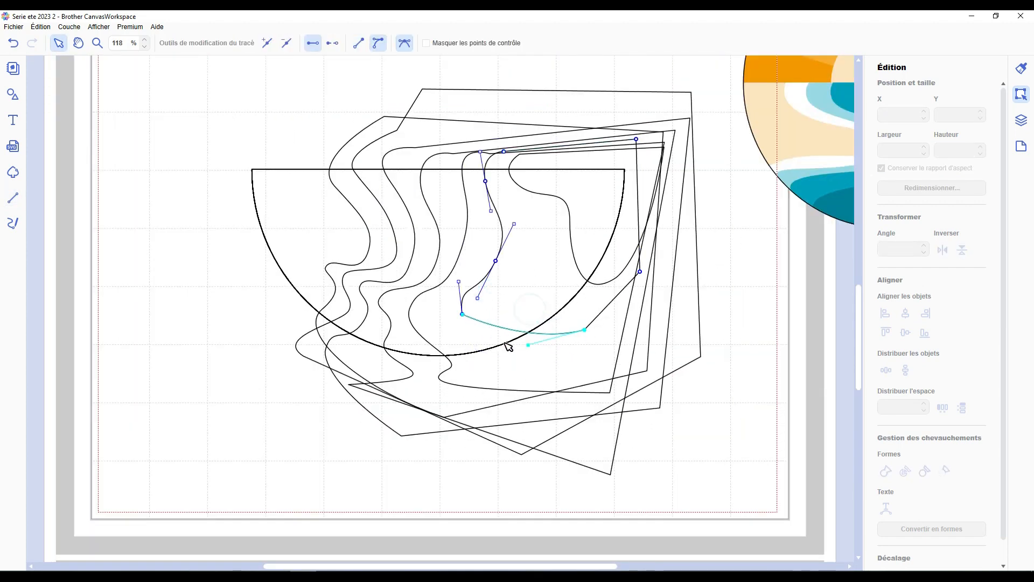
left_click_drag(459, 283, 514, 295)
left_click_drag(496, 261, 534, 241)
left_click_drag(514, 295, 501, 300)
left_click_drag(493, 273, 496, 287)
left_click_drag(516, 278, 529, 270)
- Shift the fifth wave's lower and middle nodes right so it follows the sixth wave's curve
double_click(468, 233)
left_click_drag(450, 366, 508, 364)
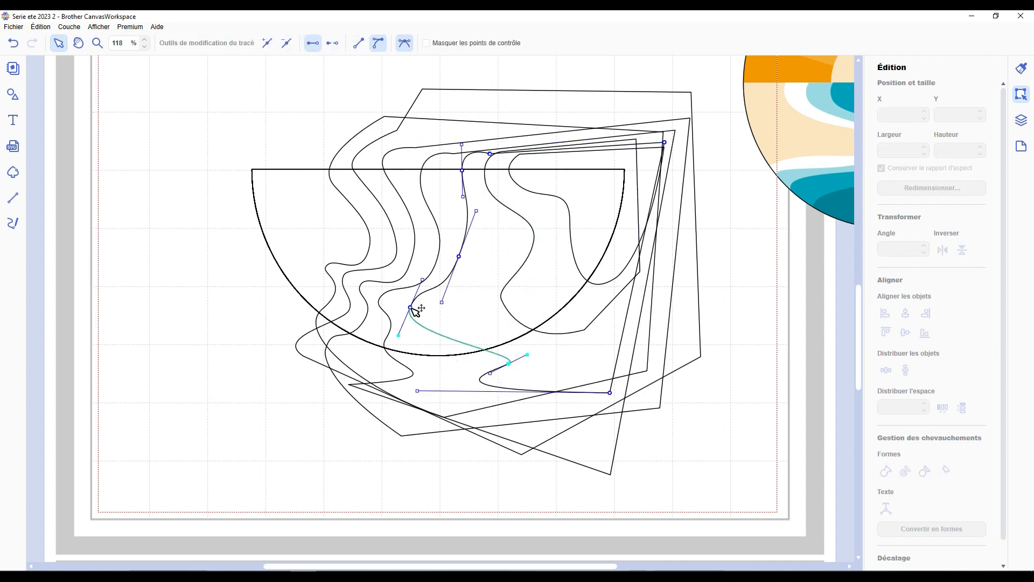
left_click_drag(410, 309, 436, 311)
left_click_drag(460, 257, 489, 256)
- Reshape the fourth wave by moving its nodes right, extending its upper-right corner and deleting its upper crest node
double_click(428, 276)
left_click_drag(385, 341, 404, 346)
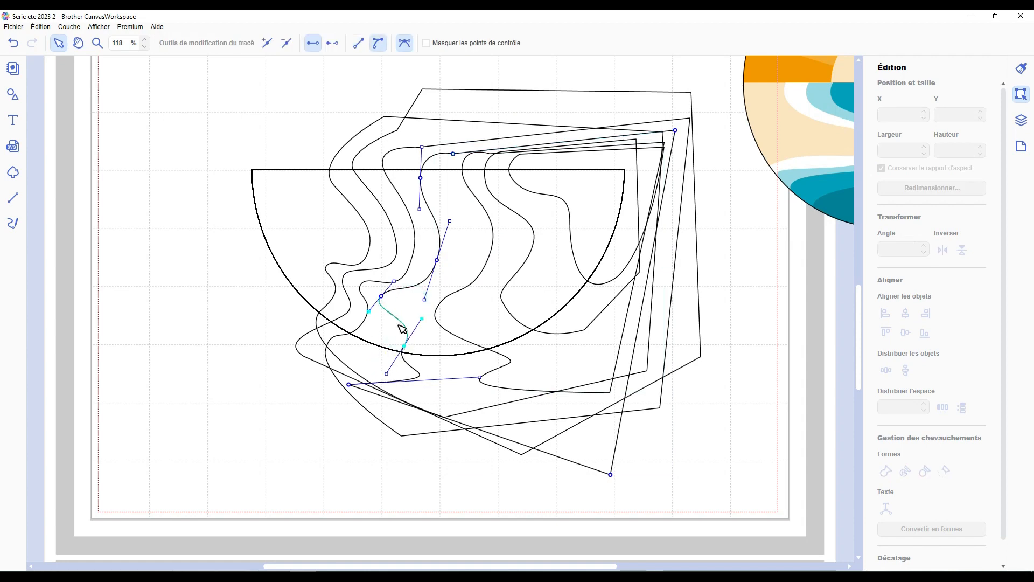
left_click_drag(438, 258, 461, 252)
left_click_drag(421, 174, 435, 171)
left_click_drag(676, 129, 691, 118)
left_click(434, 170)
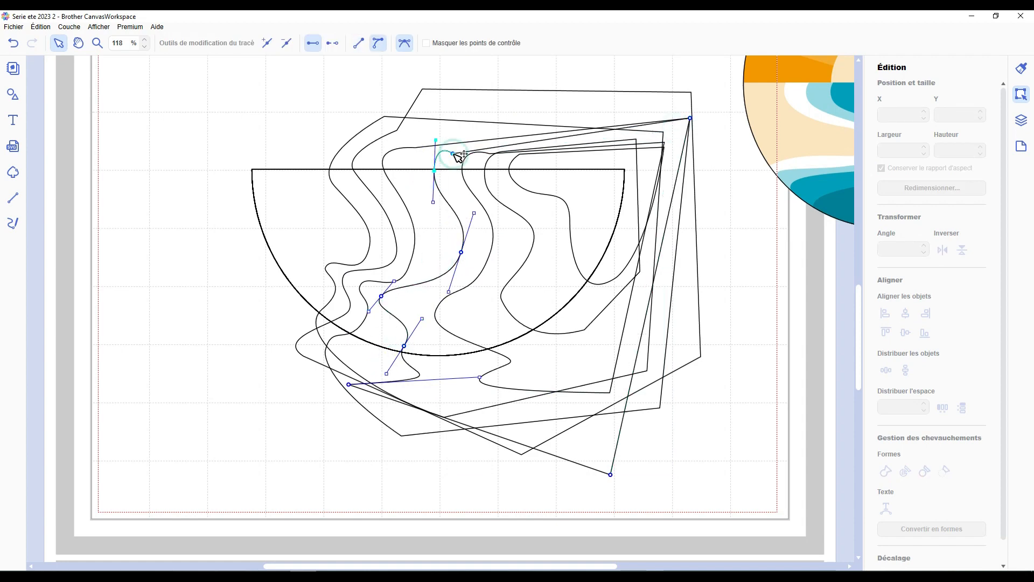
key("Delete")
left_click_drag(453, 153, 409, 195)
- Reshape the third wave with a higher crest shifted right, a wider bulge and a single lower-left corner outside the half circle
left_click(359, 339)
double_click(359, 342)
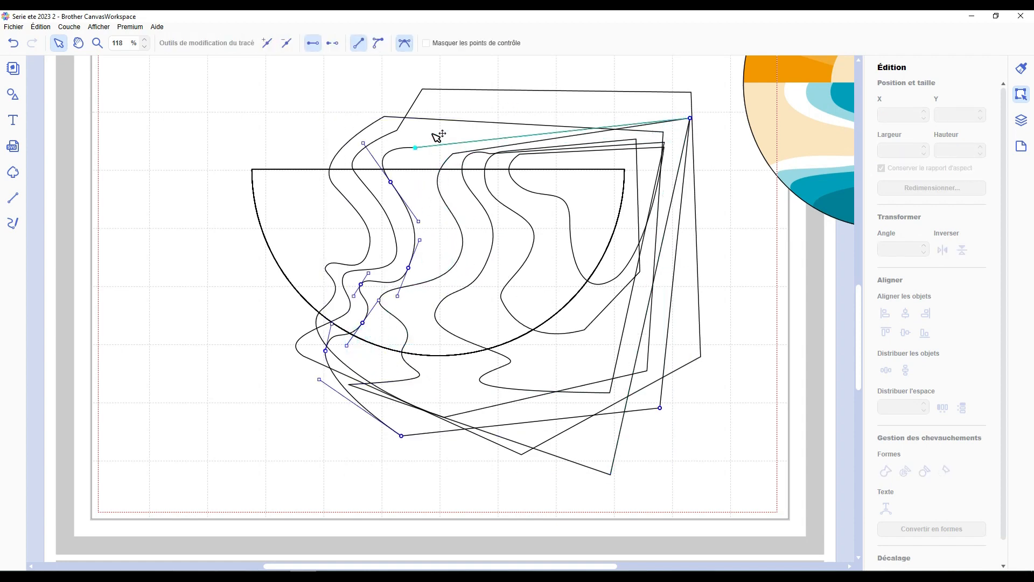
left_click_drag(416, 148, 465, 114)
left_click_drag(389, 180, 416, 173)
left_click_drag(409, 269, 430, 250)
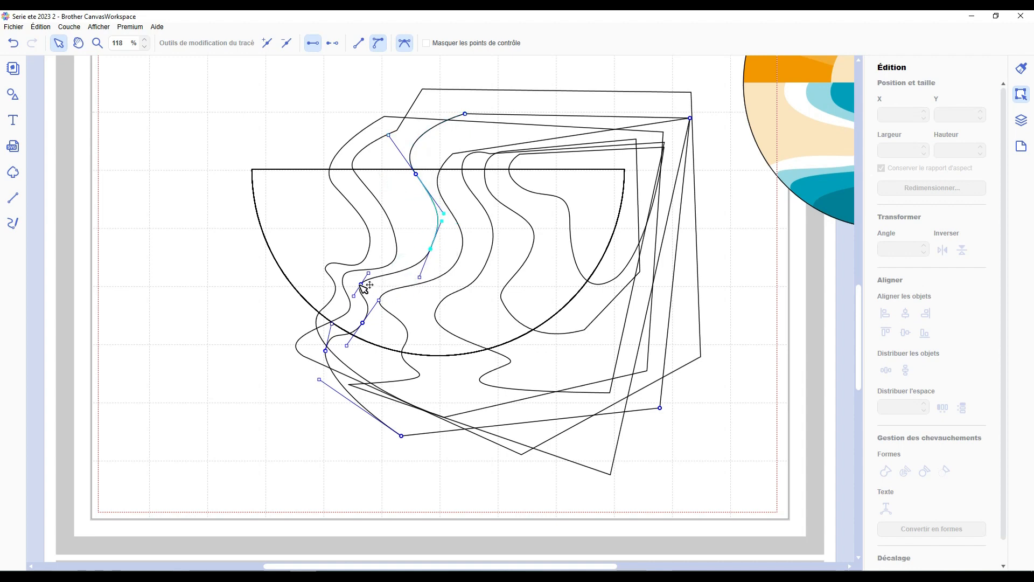
left_click_drag(361, 285, 359, 281)
left_click(326, 353)
key("Delete")
left_click_drag(326, 351, 301, 414)
left_click_drag(363, 323, 369, 343)
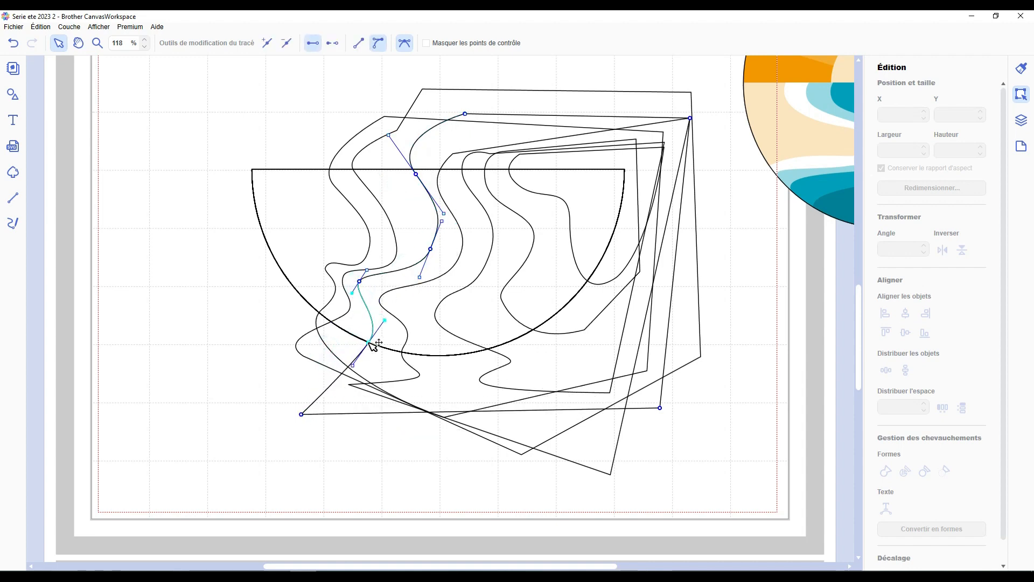
- Shift the second wave's upper nodes right and its lower nodes left so it follows the third wave
left_click(394, 198)
double_click(380, 202)
left_click_drag(353, 171, 396, 161)
left_click_drag(397, 243, 426, 226)
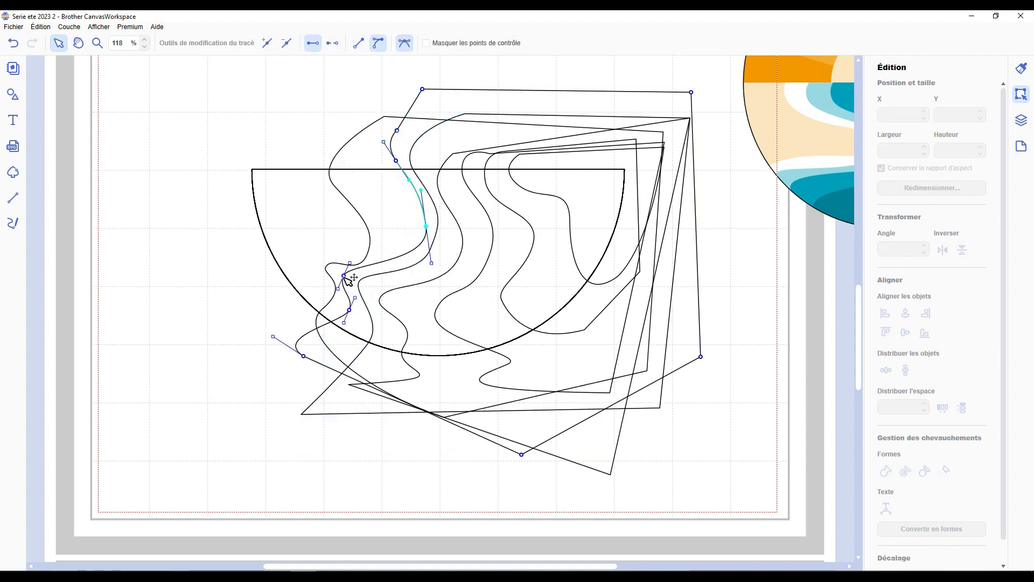
left_click_drag(350, 310, 334, 311)
left_click_drag(343, 276, 333, 265)
left_click_drag(396, 160, 382, 161)
left_click_drag(426, 227, 420, 228)
- Shift the first wave's upper nodes right and raise its lower nodes to follow the second wave
left_click(216, 170)
double_click(337, 188)
left_click_drag(335, 186, 363, 173)
left_click_drag(367, 254, 403, 228)
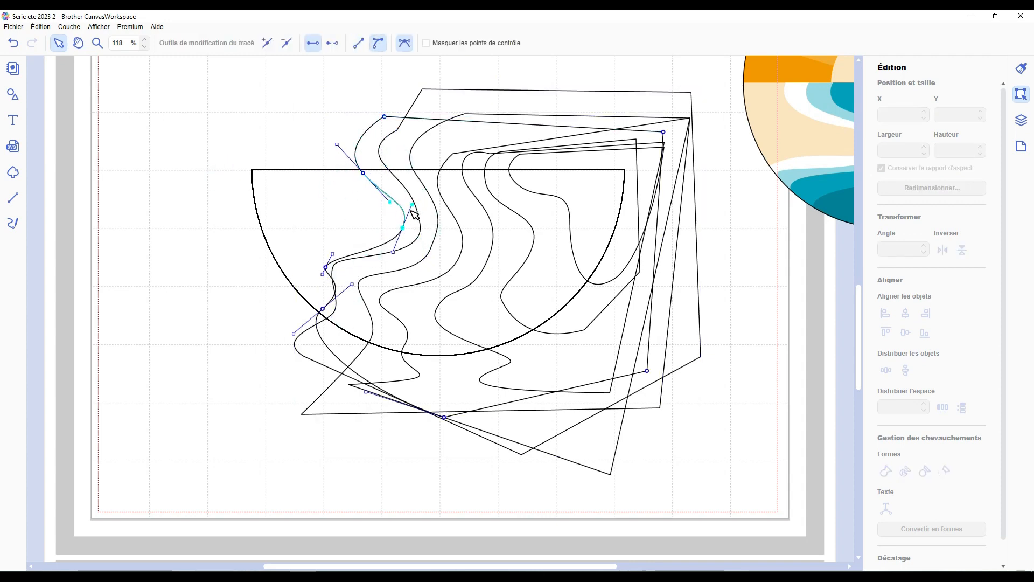
left_click_drag(325, 267, 320, 246)
mouse_move(323, 309)
left_mouse_down()
mouse_move(293, 310)
mouse_move(330, 300)
left_mouse_up()
left_click(214, 292)
scroll(236, 300, "down", 5)
scroll(237, 300, "up", 2)
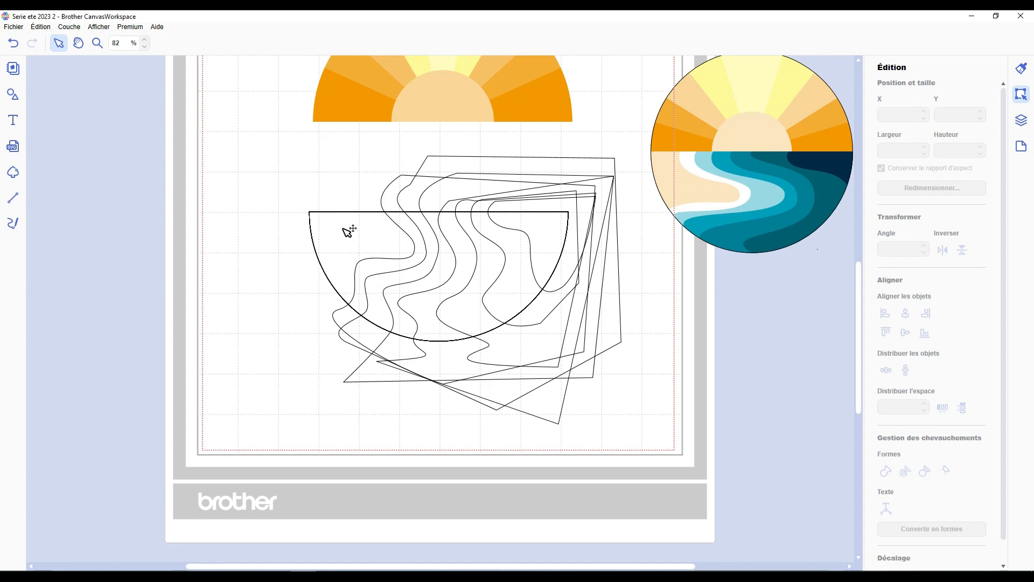
- Hide all seven wave layers, leaving only the stacked half circles visible
left_click(323, 214)
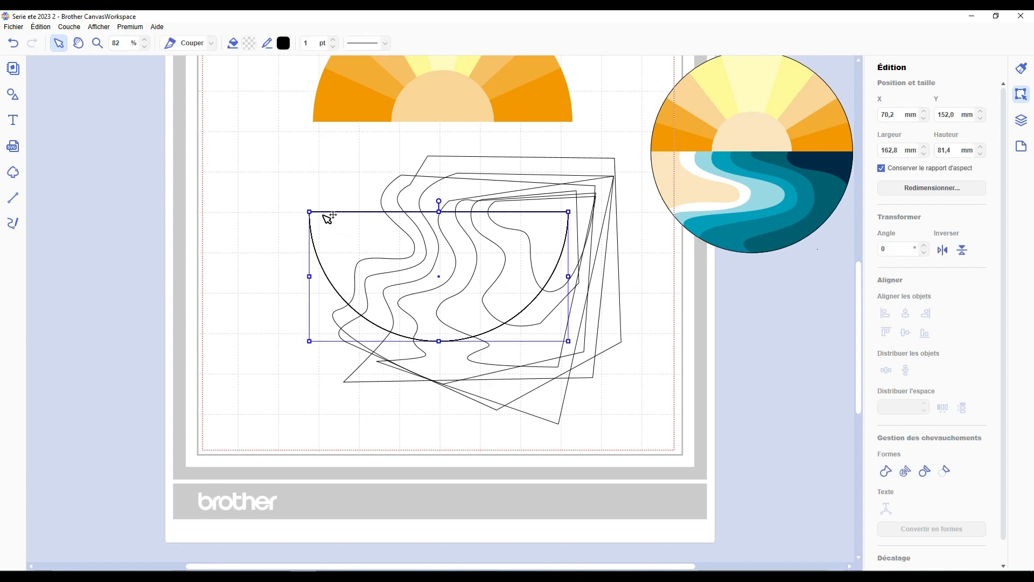
left_click(584, 201, "shift")
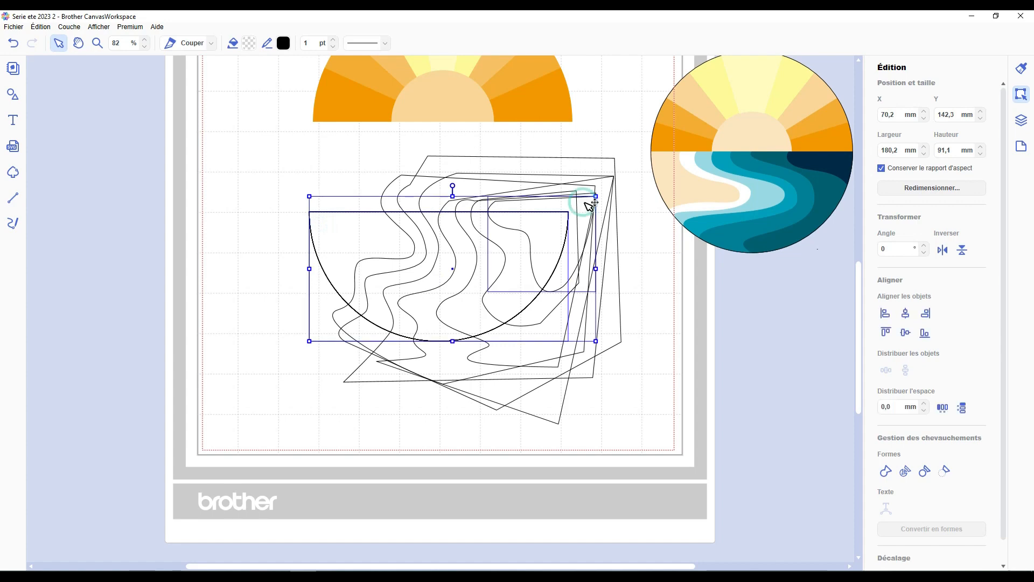
left_click(1022, 120)
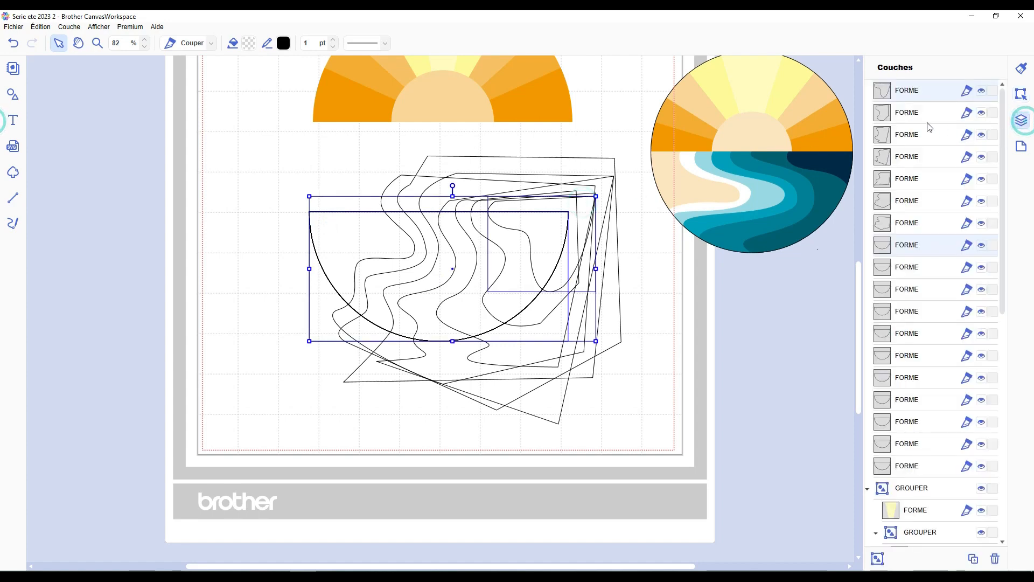
left_click(982, 90)
left_click(981, 113)
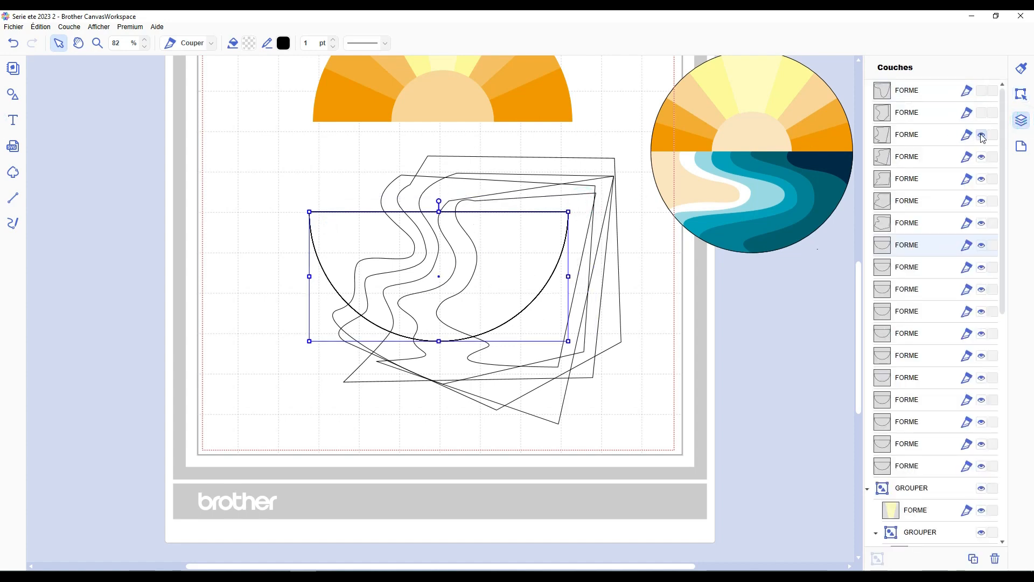
left_click(981, 134)
left_click(982, 157)
left_click(981, 179)
left_click(982, 201)
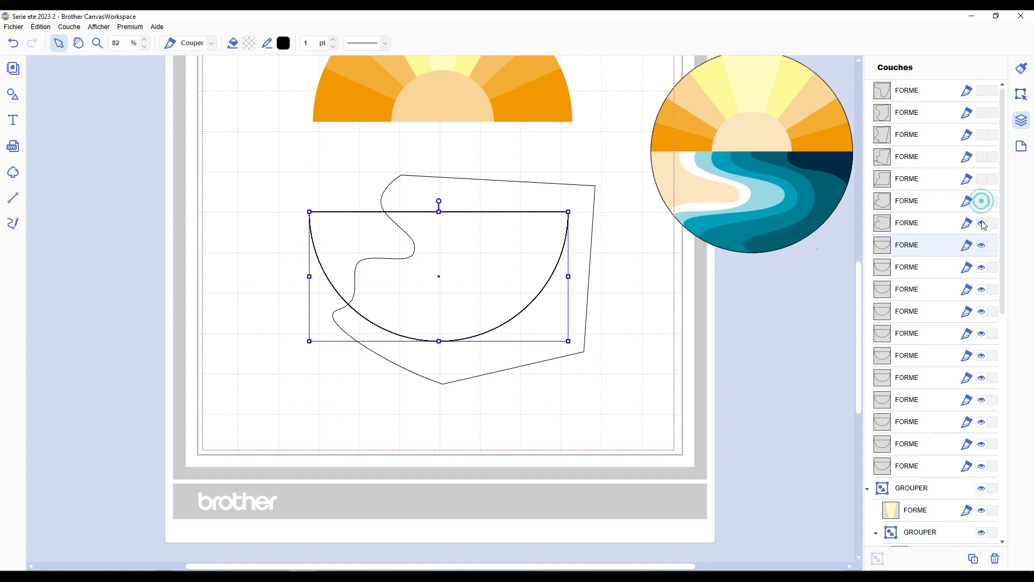
left_click(981, 223)
left_click(652, 317)
left_click(651, 317)
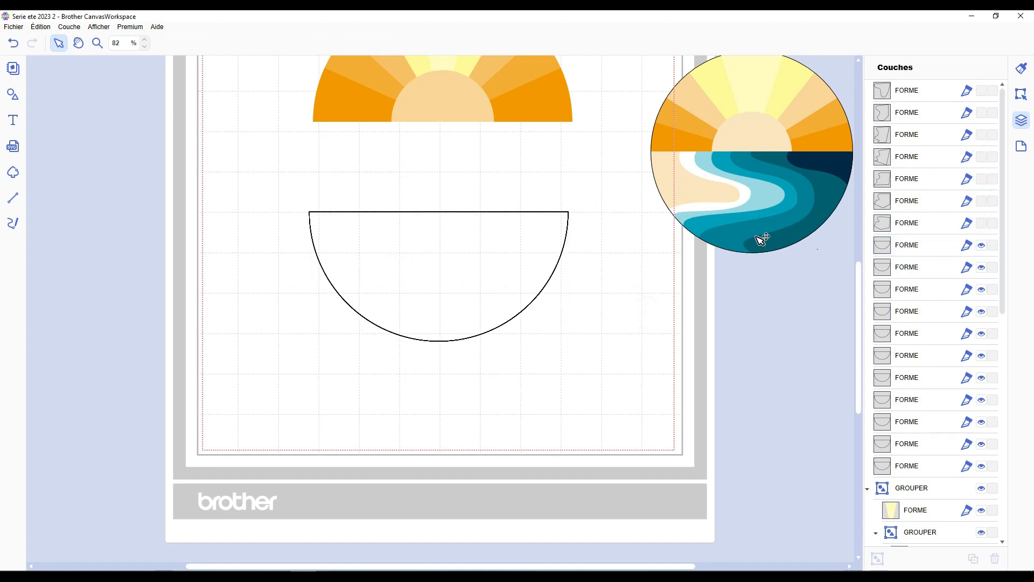
- Show the first wave, select it with the top half circle and divide the overlapping shapes
left_click(982, 224)
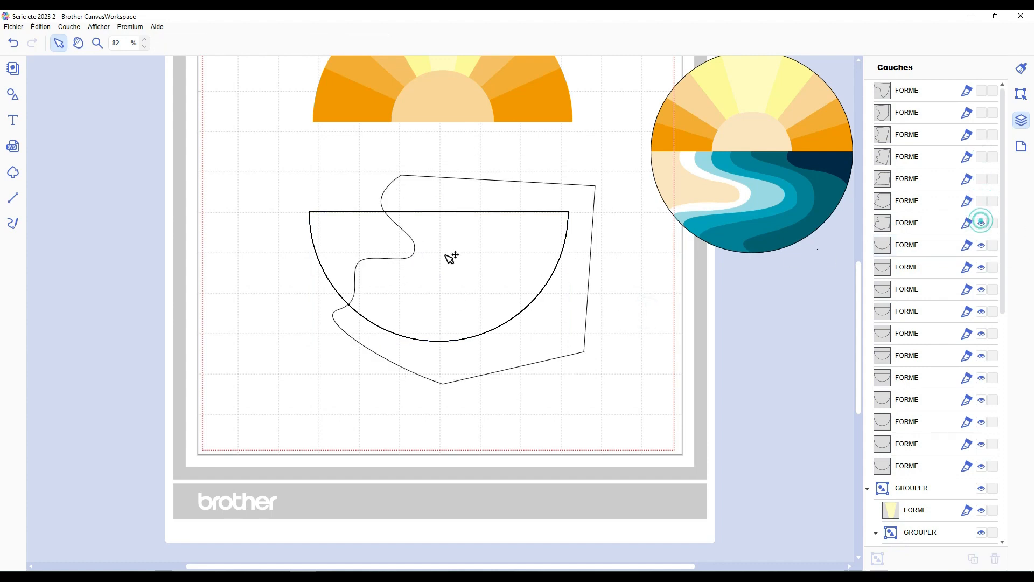
left_click(462, 232)
left_click(354, 225, "shift")
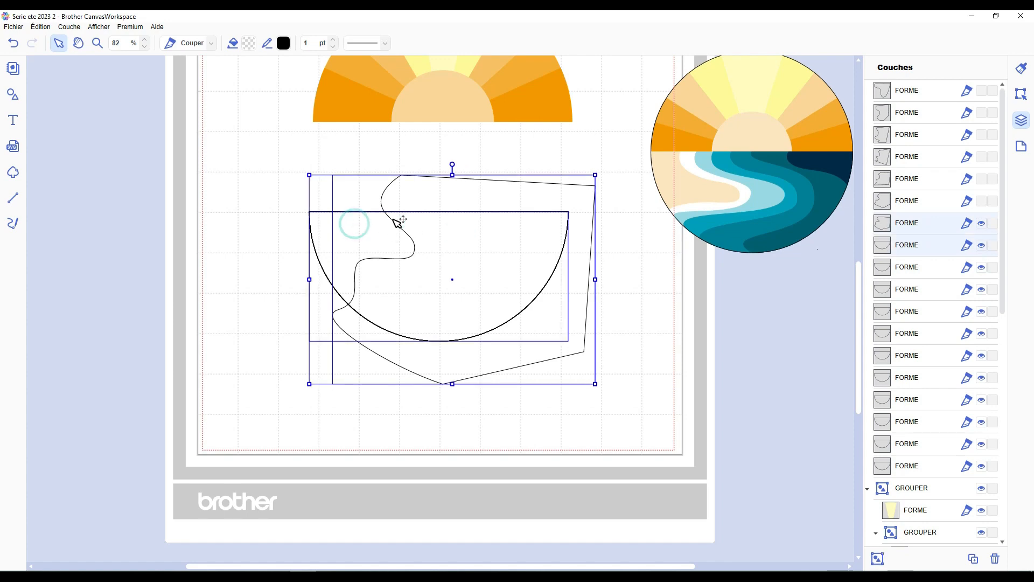
left_click(1022, 93)
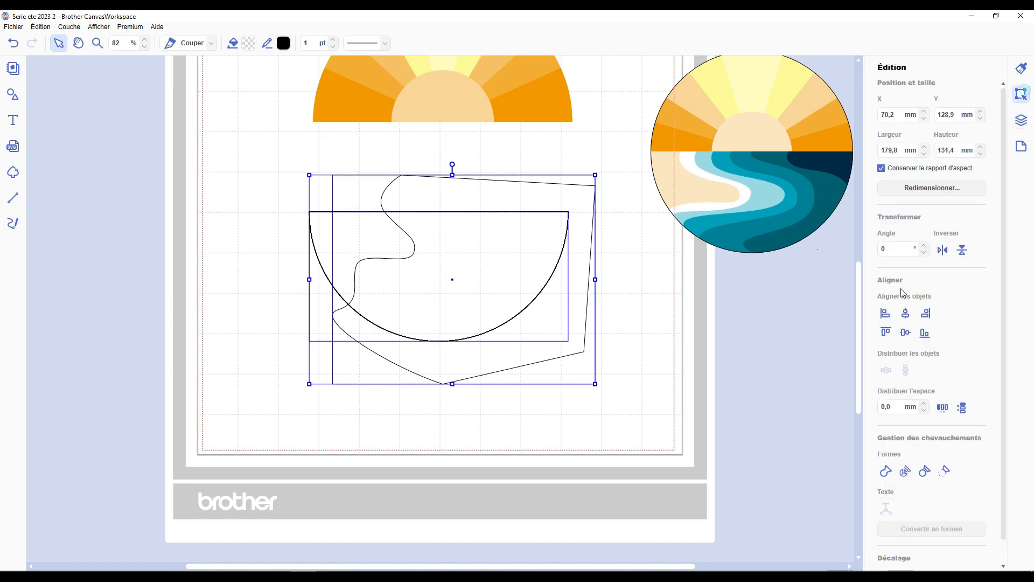
left_click(908, 472)
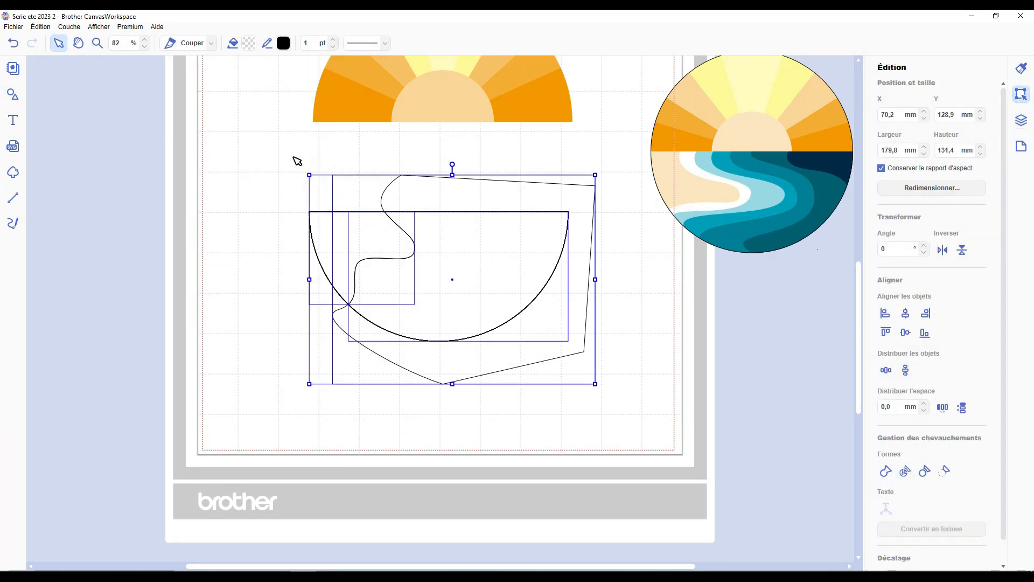
- Delete the first wave's outline and the cut piece left of it, and hide the remaining water piece
left_click(232, 205)
left_click(491, 200)
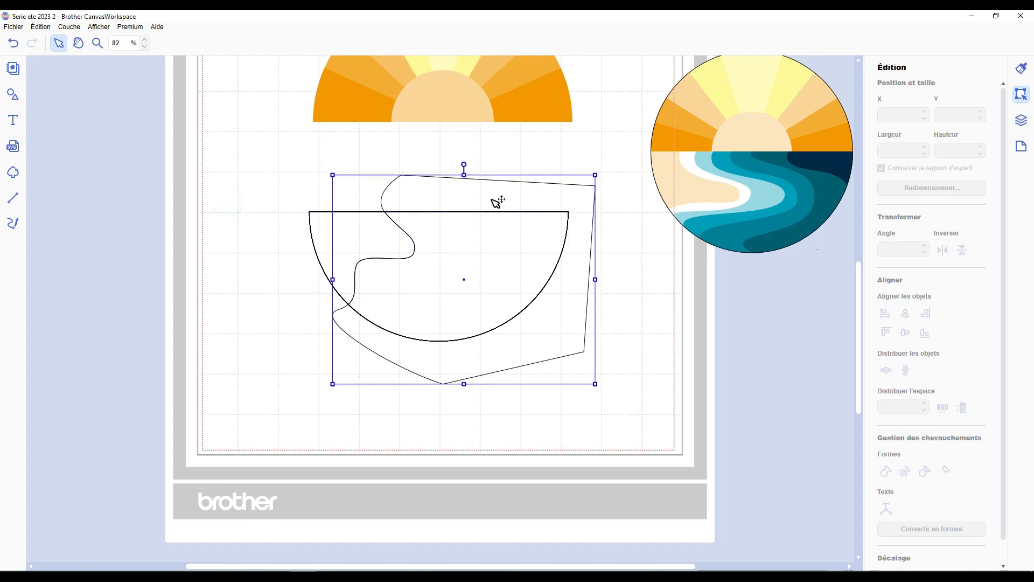
key("Delete")
left_click(355, 236)
key("Delete")
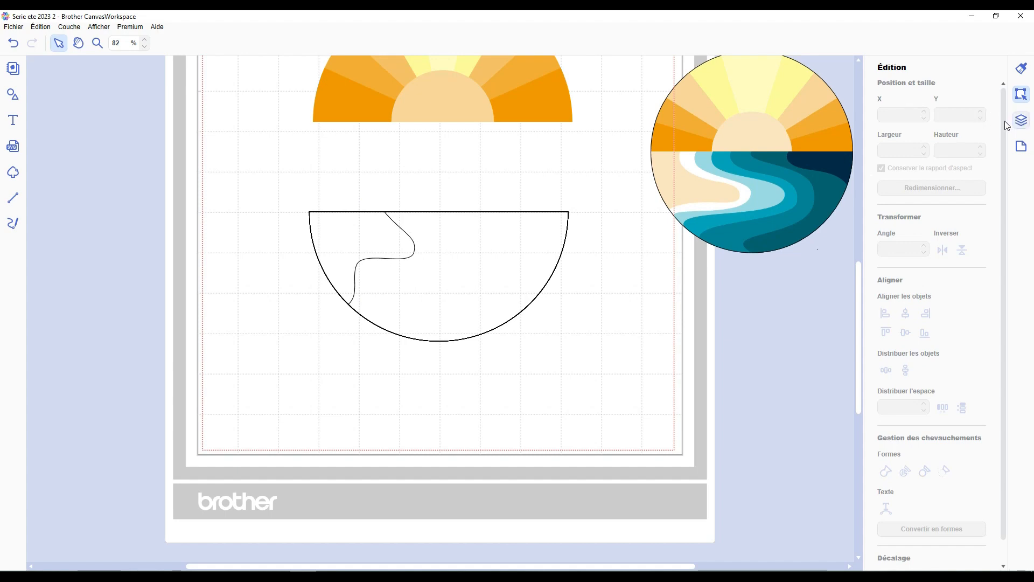
left_click(1021, 121)
left_click(980, 92)
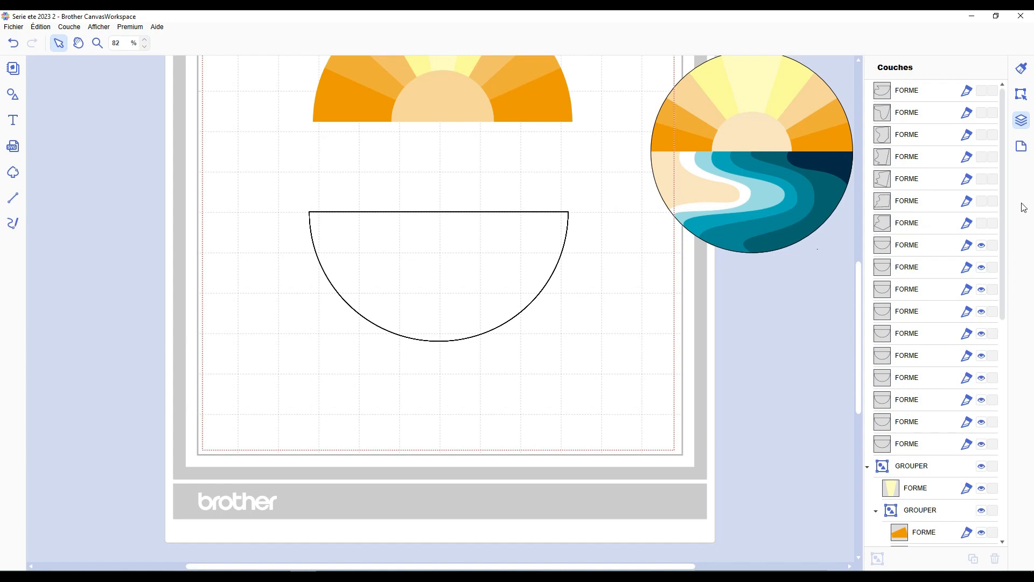
- Show the second wave, select it with the next half circle and divide the two shapes
left_click(1022, 94)
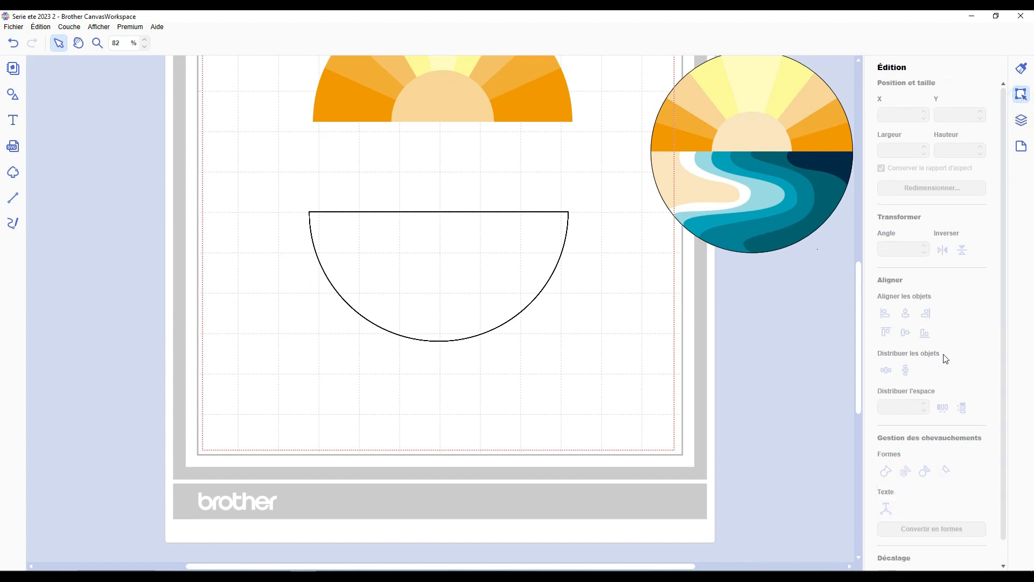
left_click(980, 223)
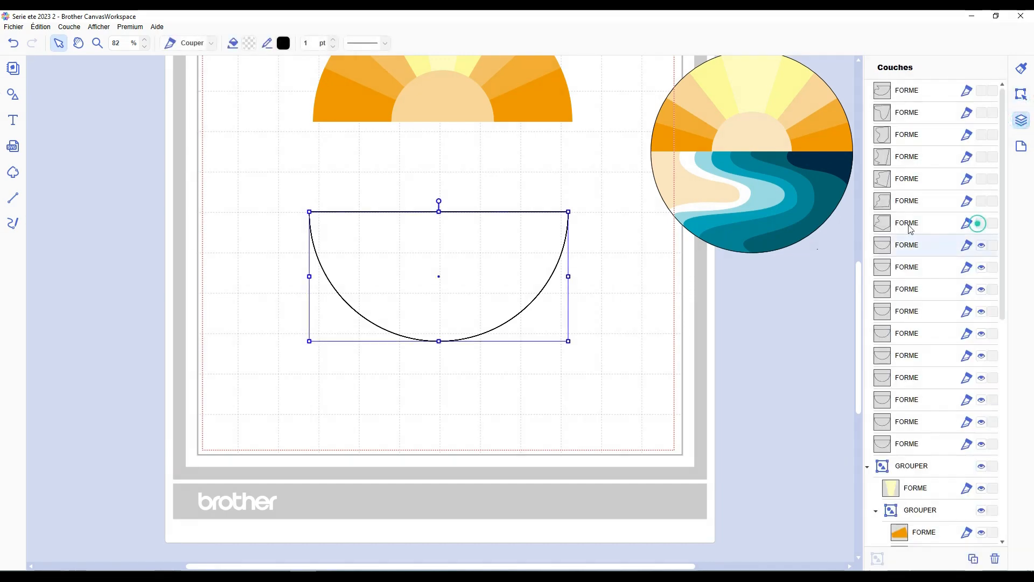
left_click(908, 224)
left_click(981, 222)
left_click(940, 250, "shift")
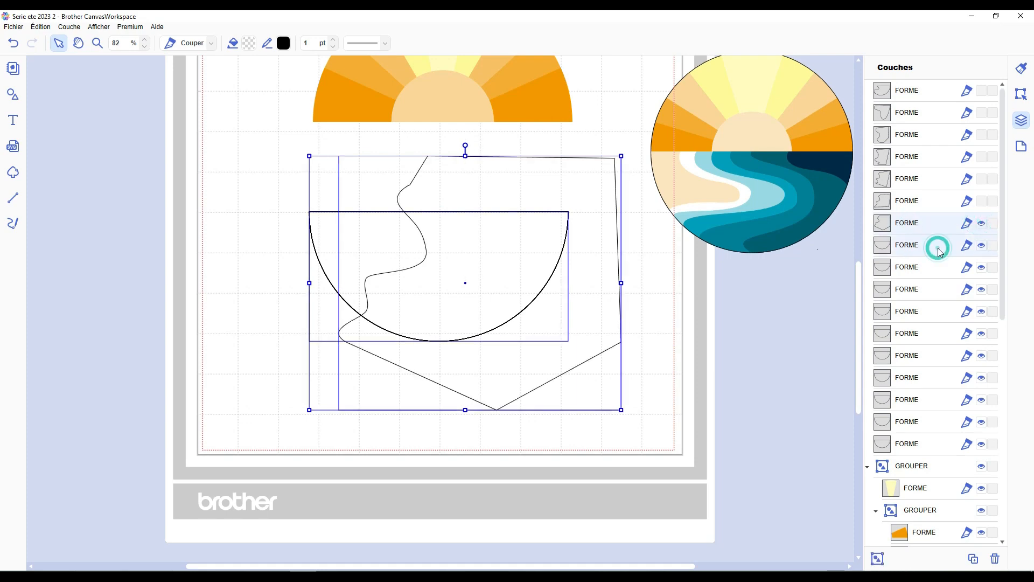
key("ctrl+shift+d")
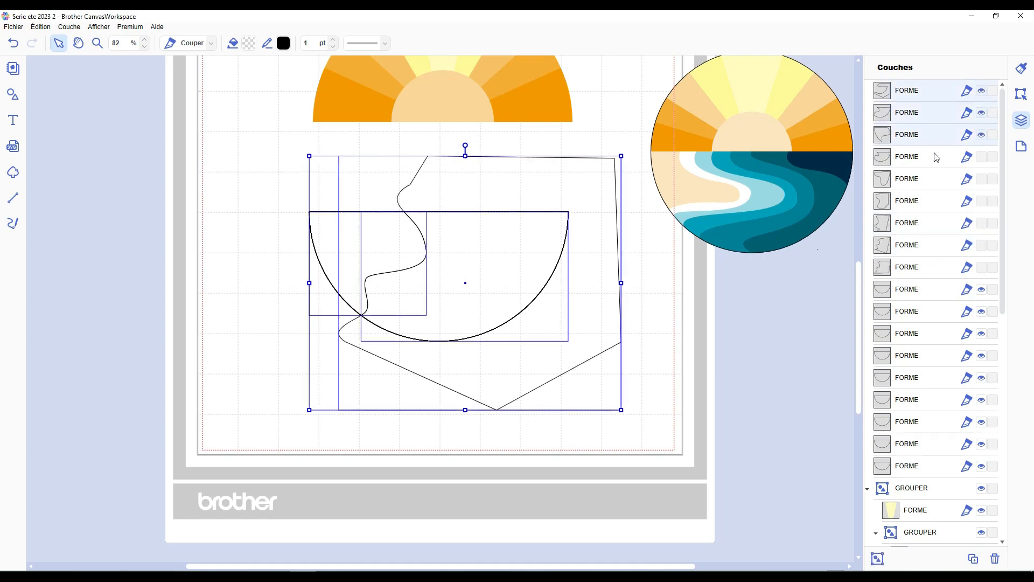
- Delete the second wave's outline and the cut piece left of it, and hide the remaining water piece
left_click(701, 334)
left_click(619, 310)
key("Delete")
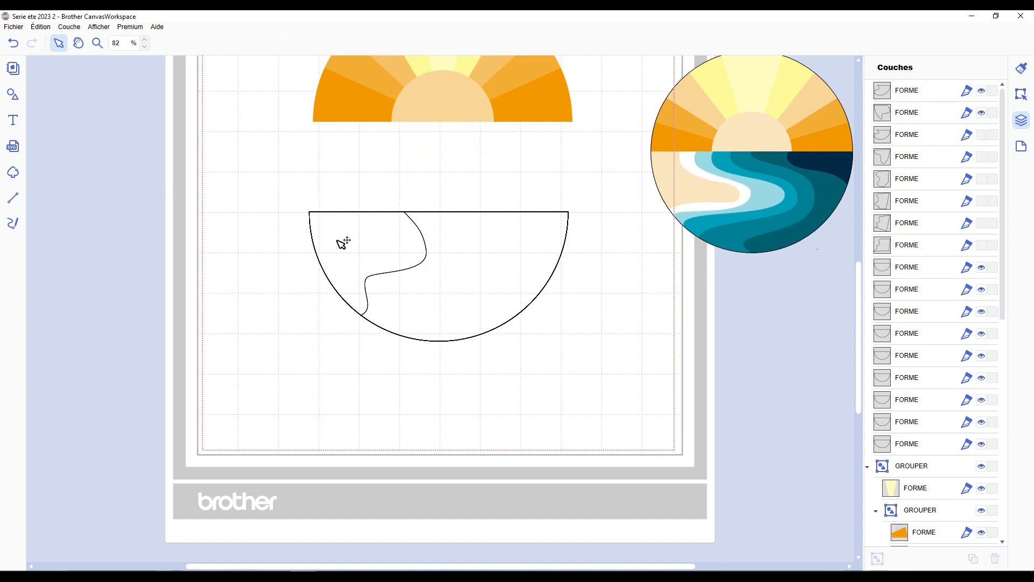
left_click(337, 241)
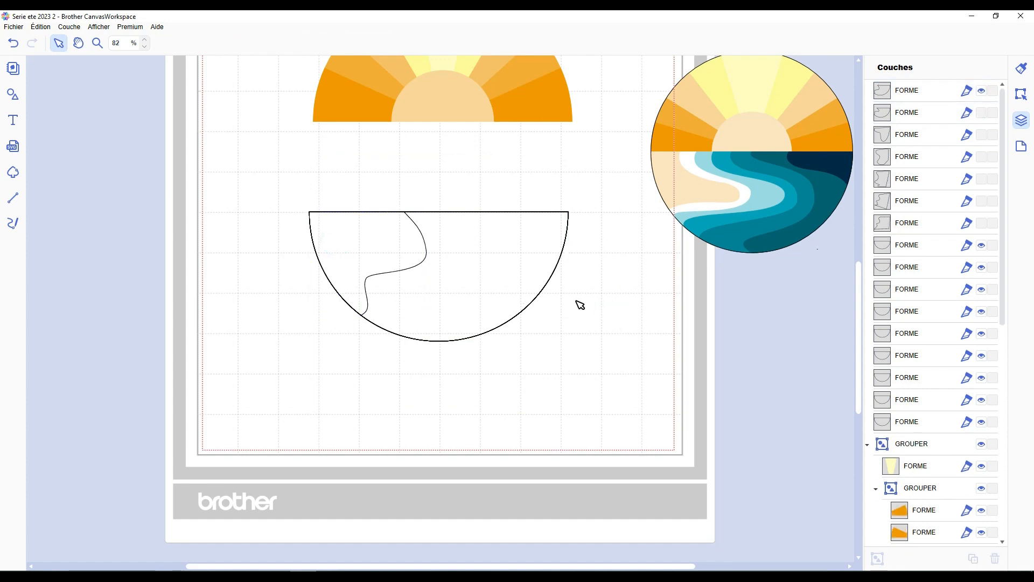
left_click(982, 91)
left_click(982, 91)
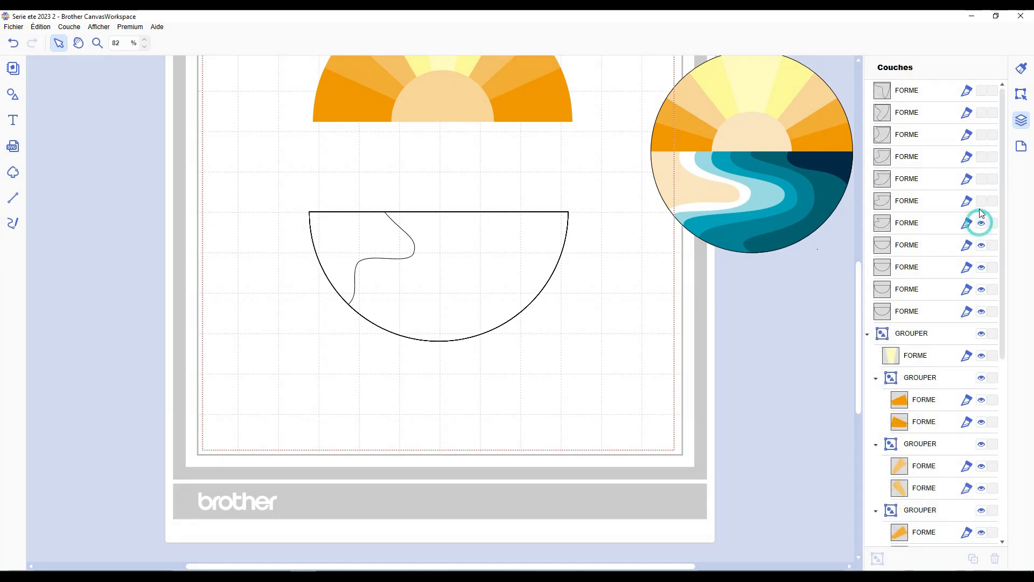
- Show the six hidden cut wave pieces again over the half circle
left_click(982, 201)
left_click(981, 179)
left_click(981, 156)
left_click(982, 134)
left_click(981, 112)
left_click(982, 90)
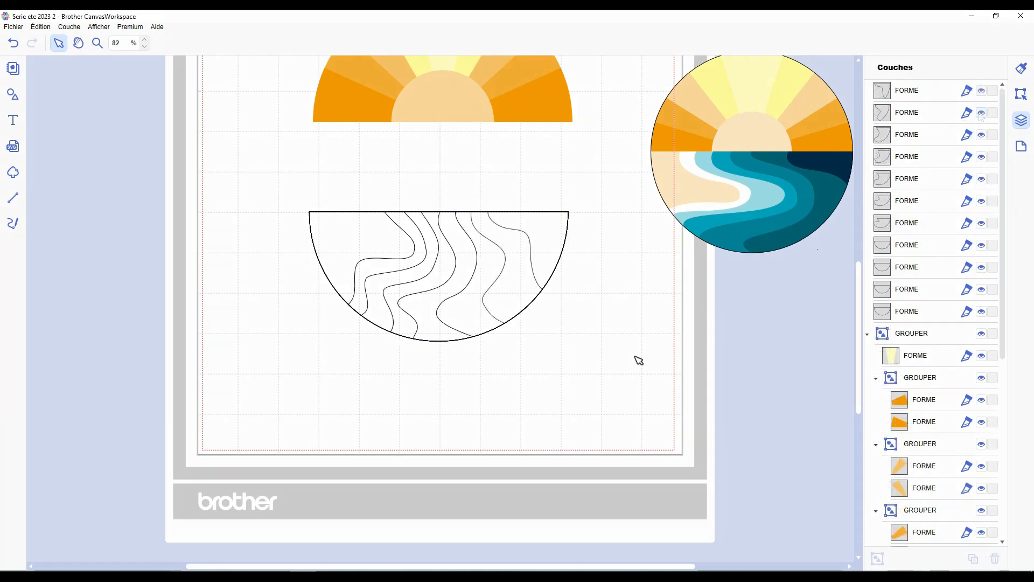
- Delete the three surplus half circles, keeping a single one beneath the wave pieces
left_click(907, 252)
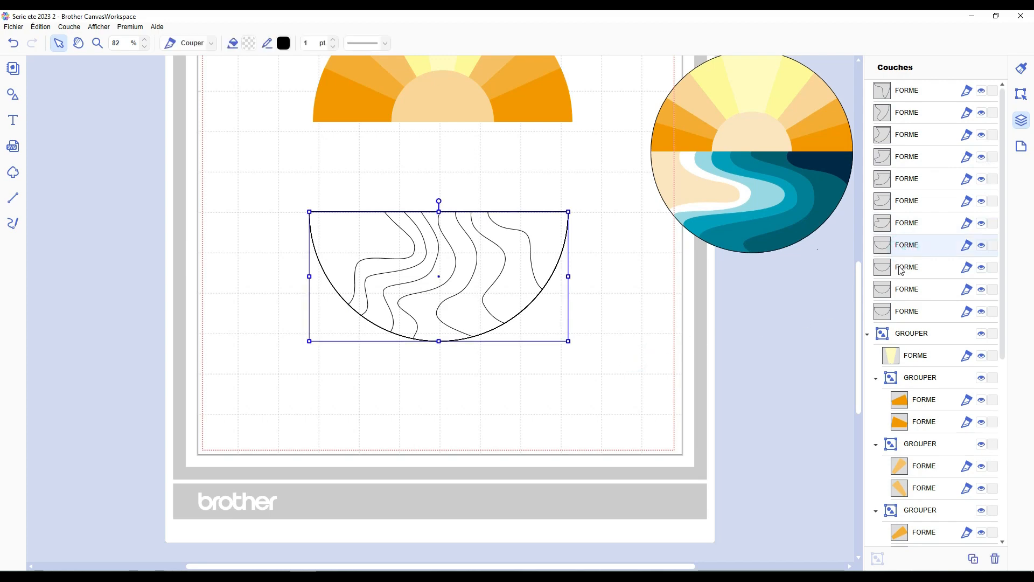
left_click(905, 267)
key("Delete")
left_click(904, 269)
key("Delete")
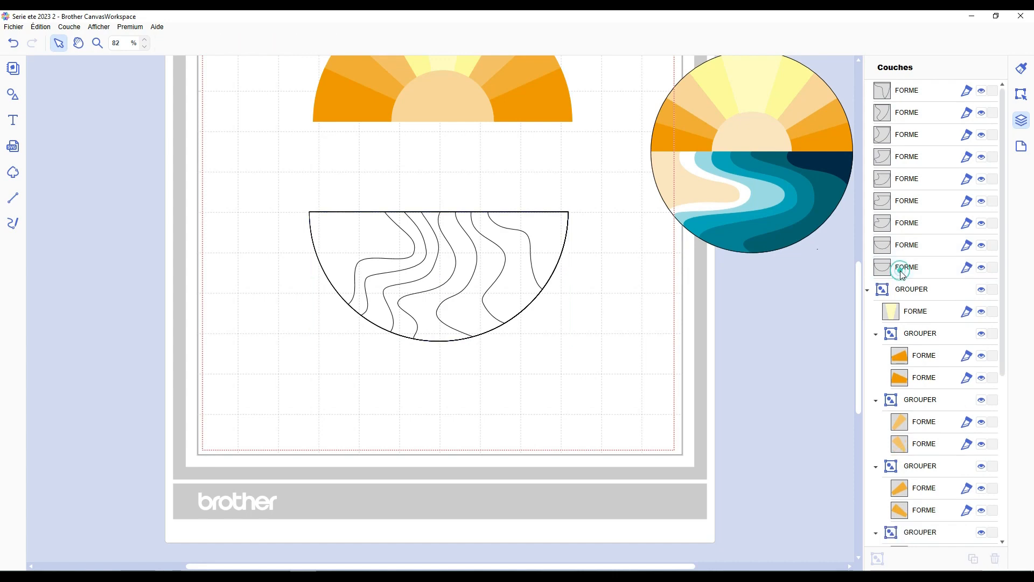
left_click(903, 274)
key("Delete")
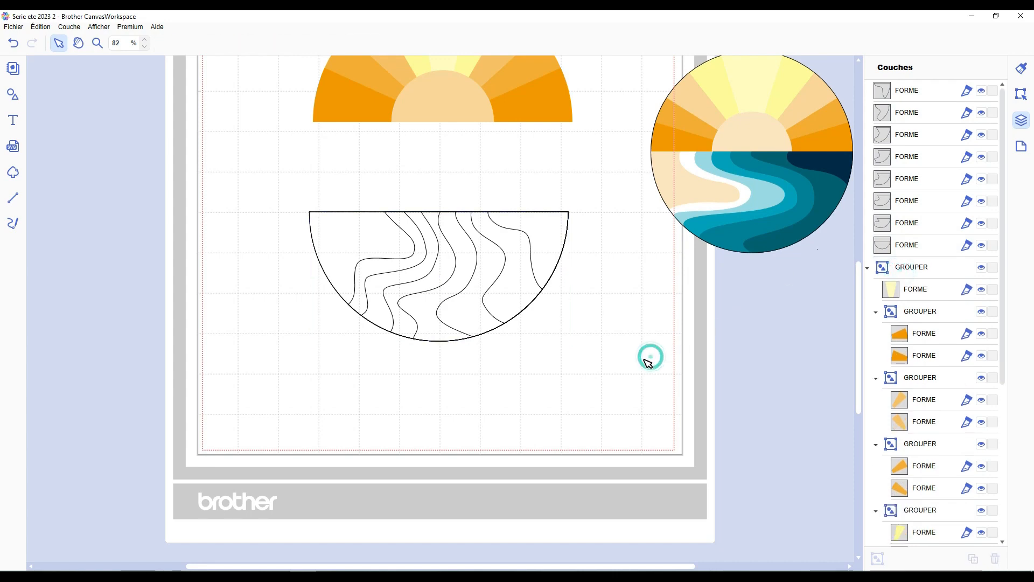
- Fill the wave pieces with graded blue-teal shades, darkest in the rightmost piece and palest beside the empty beach area
left_click(559, 232)
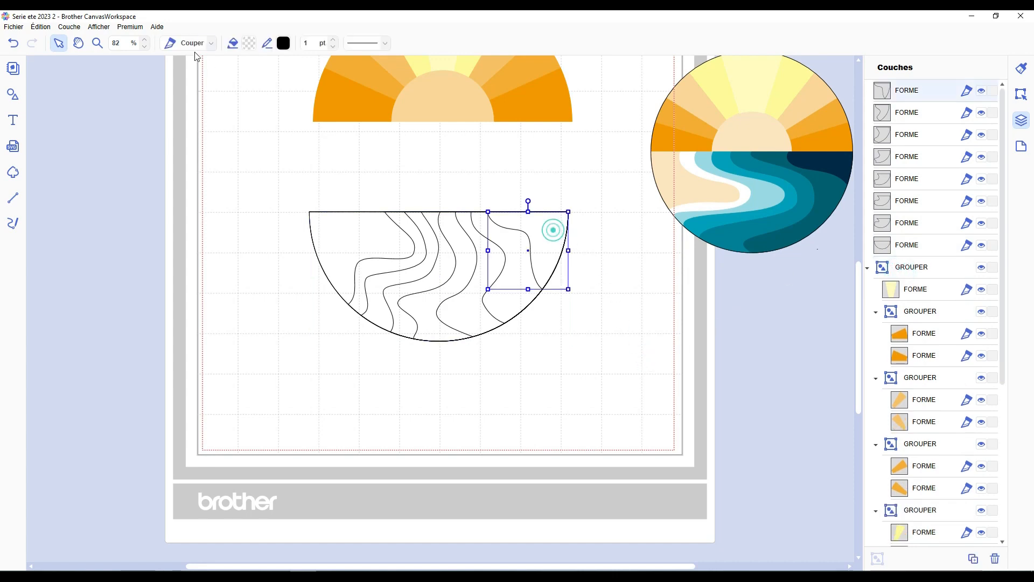
left_click(249, 43)
left_click(458, 322)
left_click(597, 366)
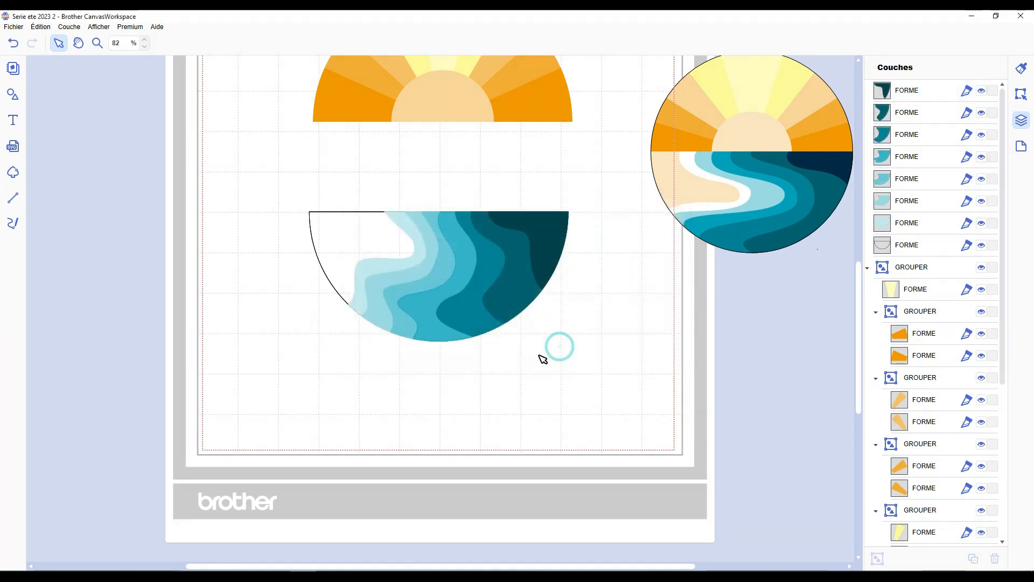
- Fill the half circle beneath the waves with the sand colour #FCE5BF
left_click(330, 235)
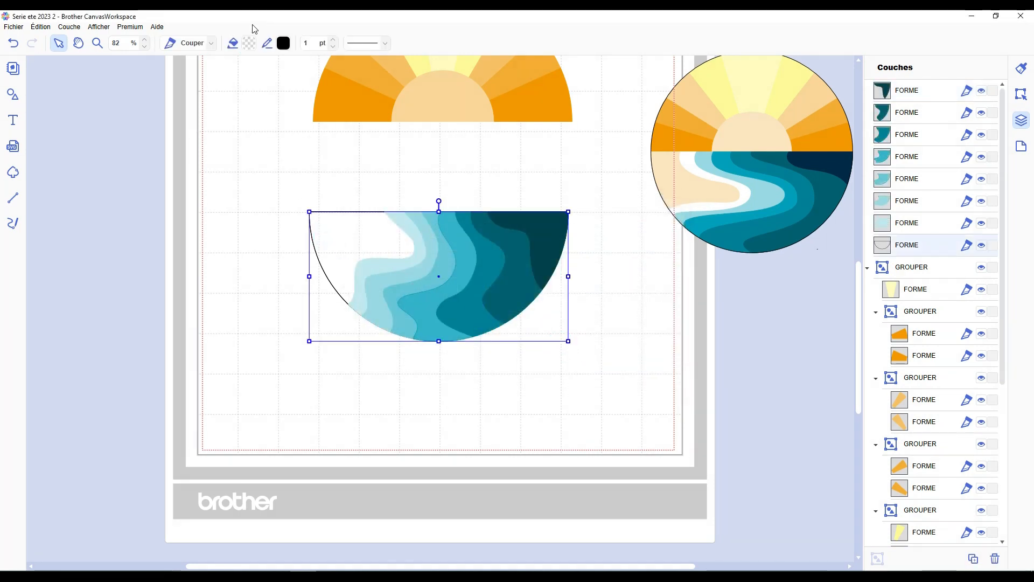
left_click(250, 43)
left_click(518, 231)
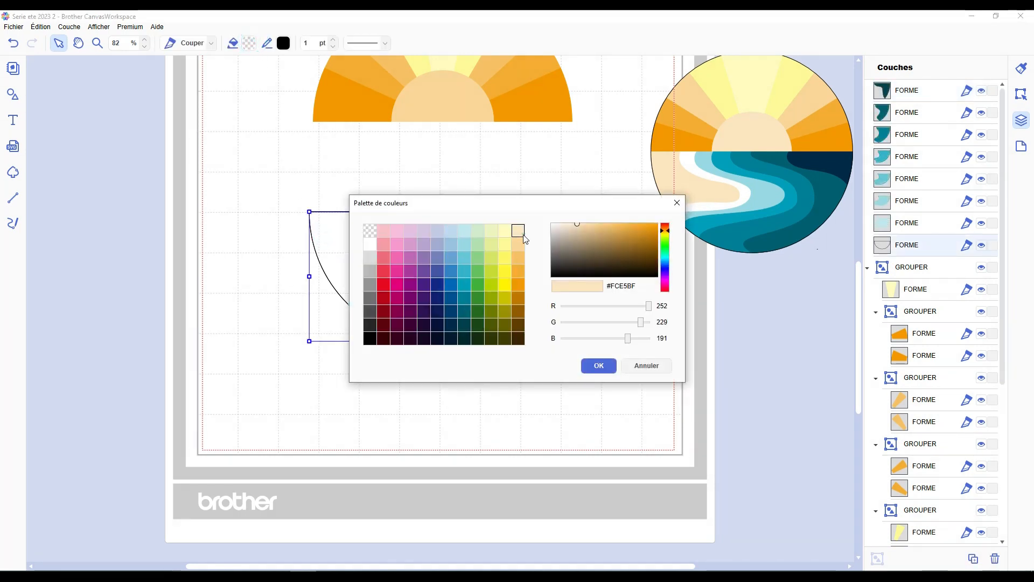
left_click(589, 371)
left_click(587, 367)
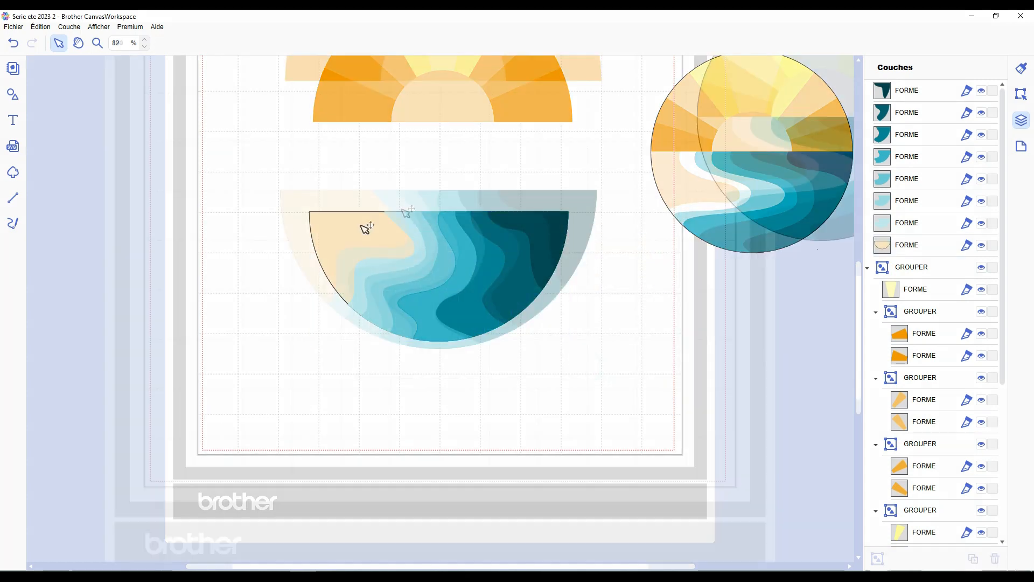
- Set both the fill and the outline of the wave piece next to the sand to white
left_click(403, 210)
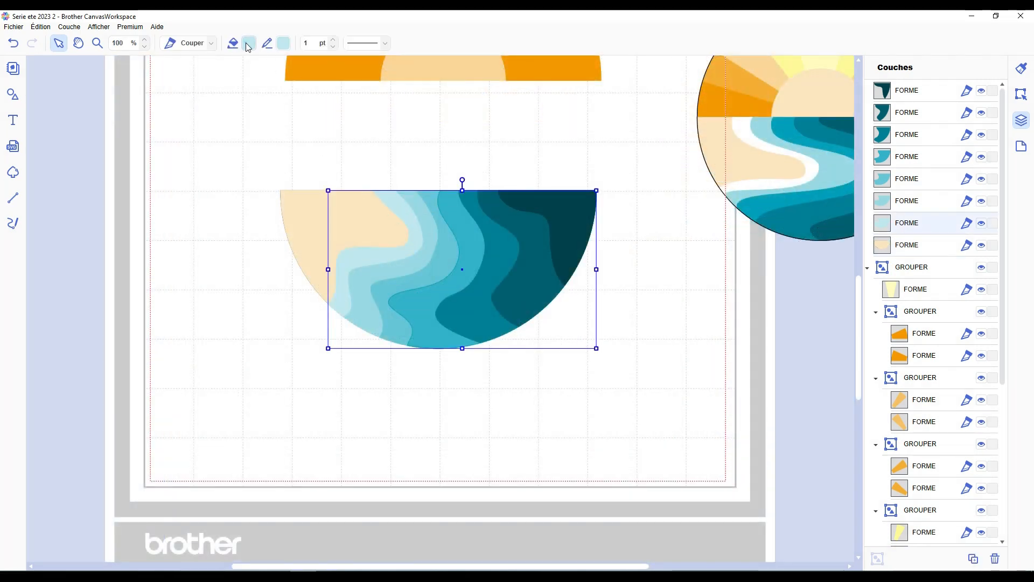
left_click(250, 43)
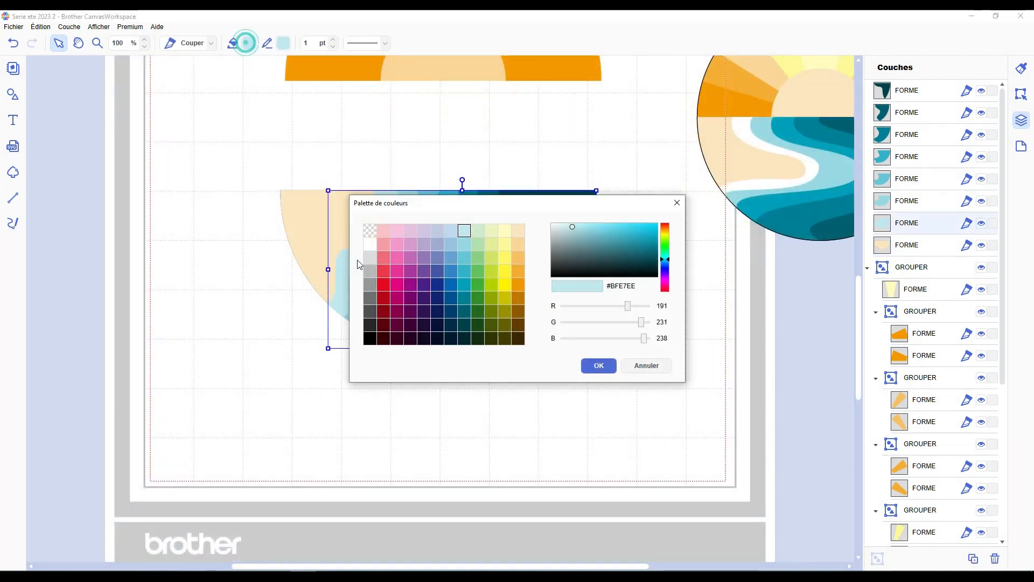
left_click(370, 245)
left_click(600, 365)
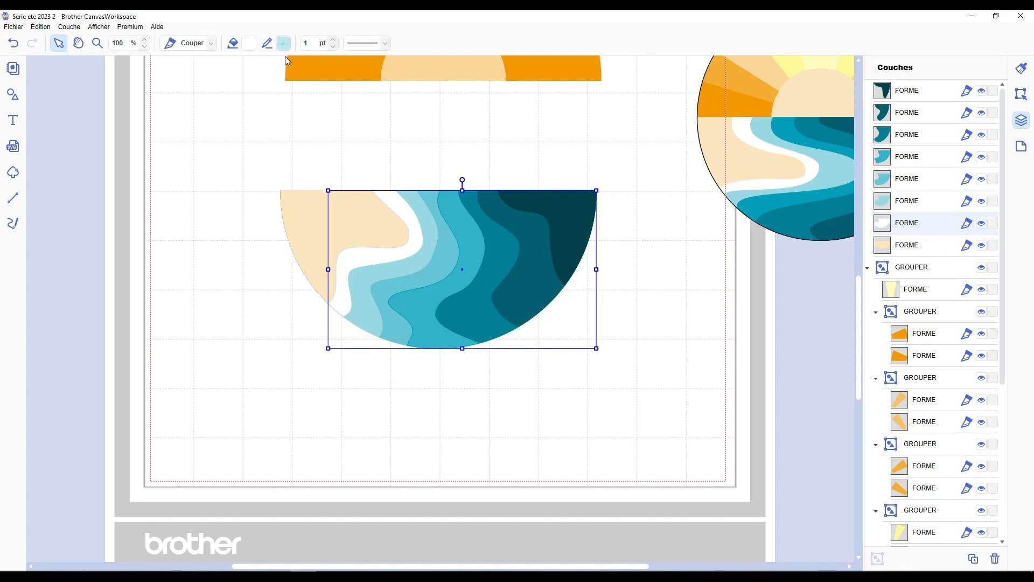
left_click(284, 43)
left_click(370, 245)
left_click(595, 364)
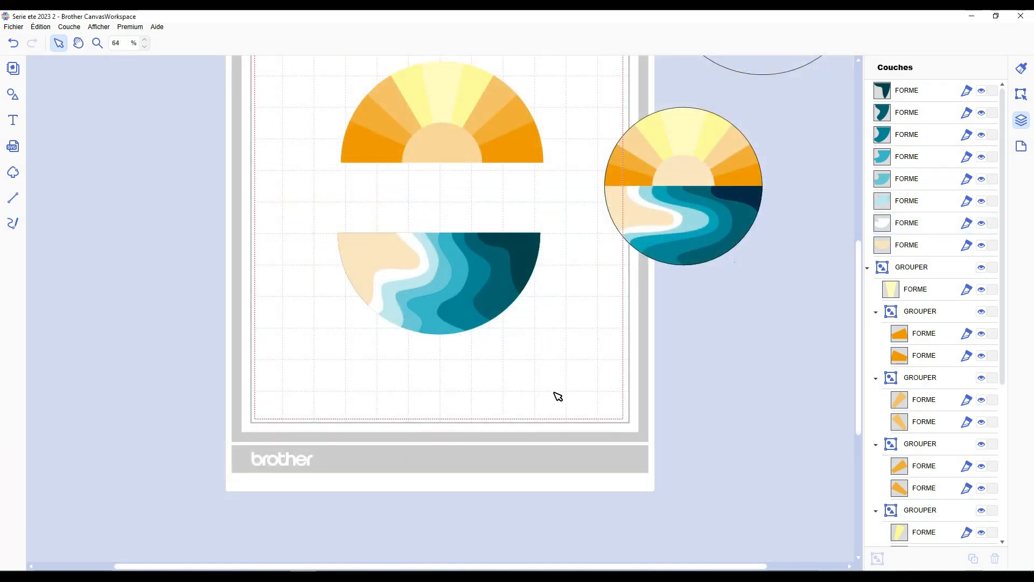
- Group the beach pieces and join them to the sun half, centred horizontally with 0.0 mm vertical spacing
left_click_drag(555, 387, 303, 241)
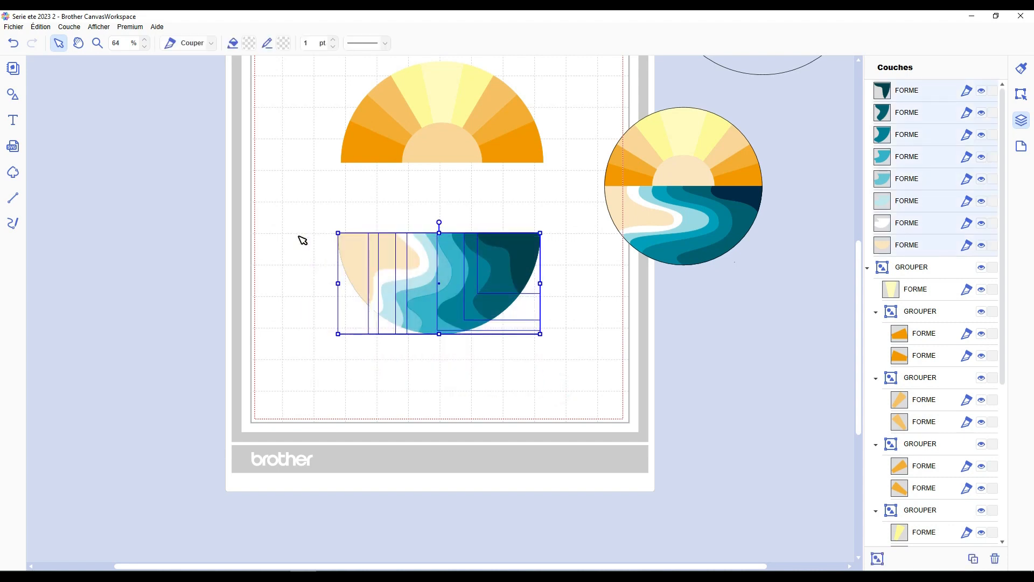
key("ctrl+g")
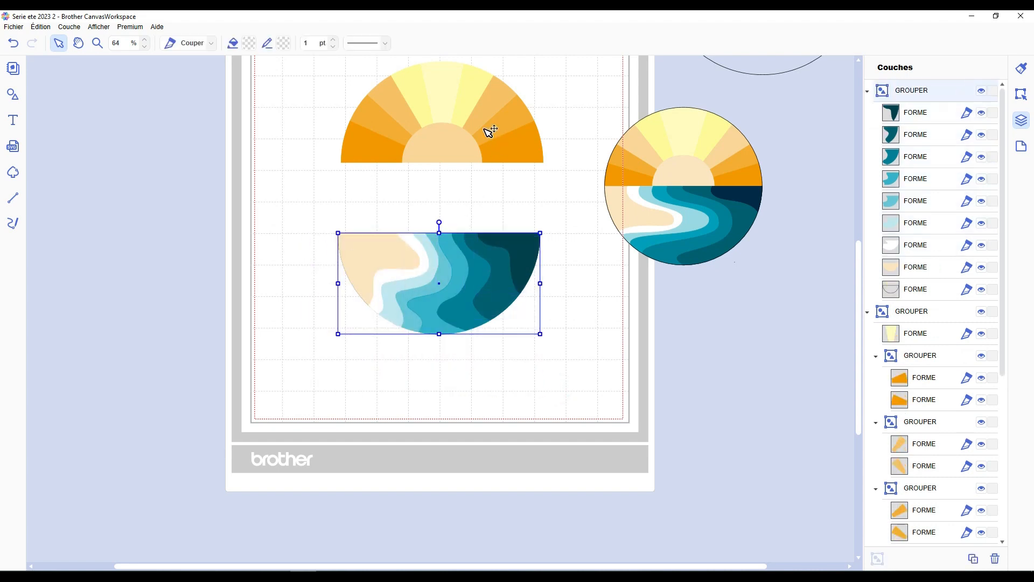
left_click(486, 130, "shift")
left_click(1023, 93)
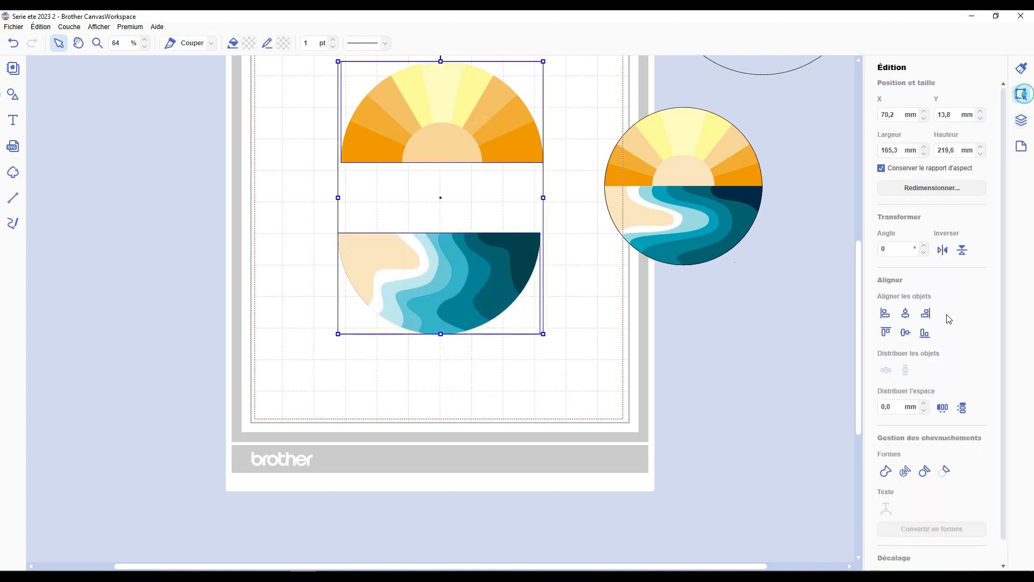
left_click(906, 313)
left_click(962, 408)
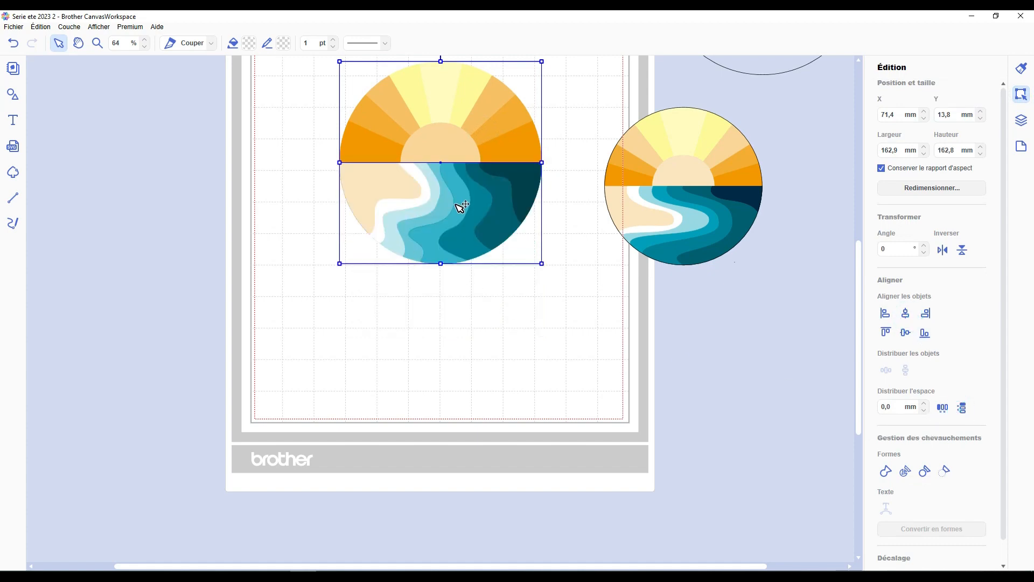
left_click(458, 205)
left_click(586, 317)
- Try to reshape the lower bend of the second-darkest wave by moving its nodes
scroll(598, 260, "up", 2)
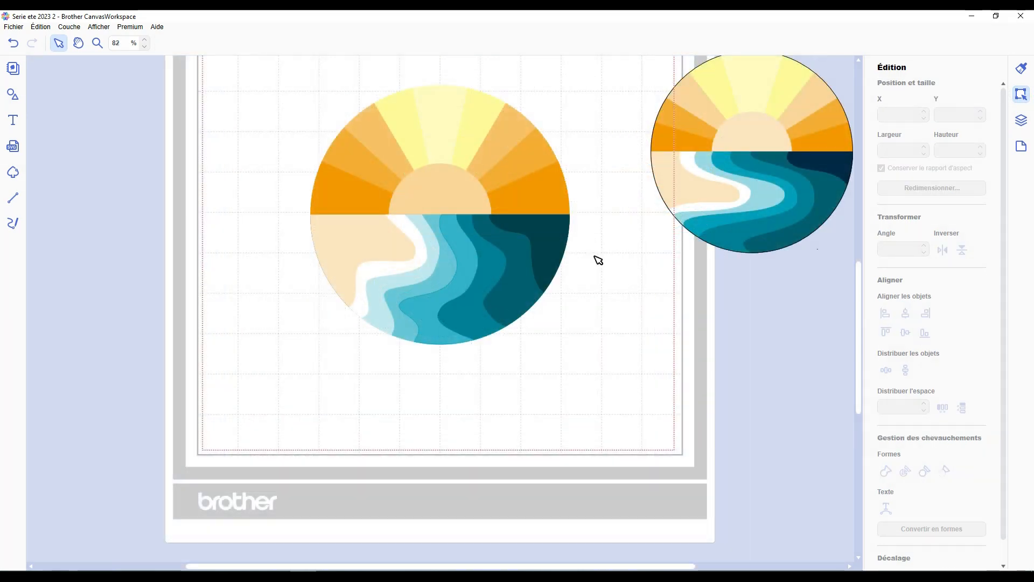
left_click_drag(587, 243, 647, 295)
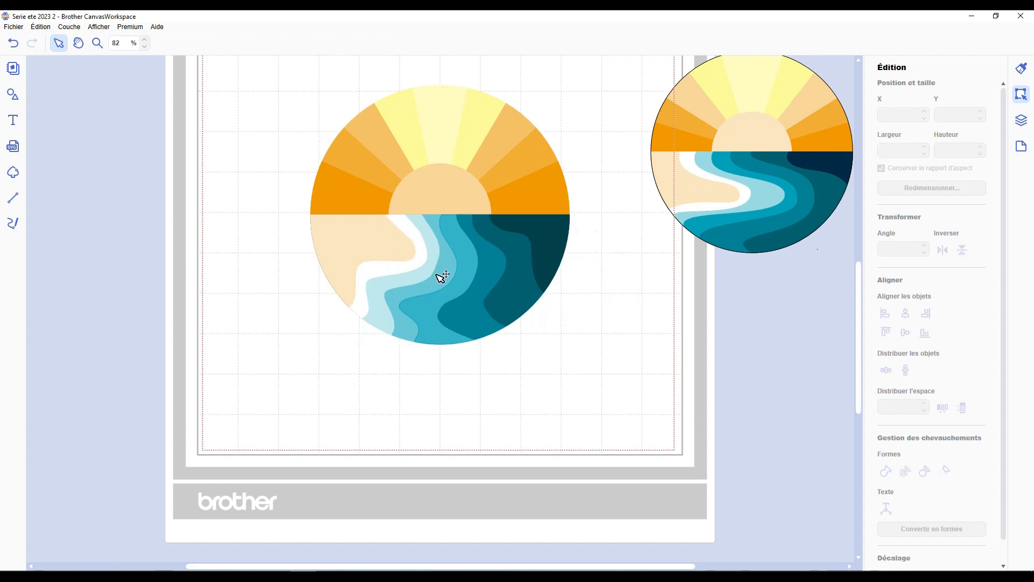
scroll(442, 329, "up", 5)
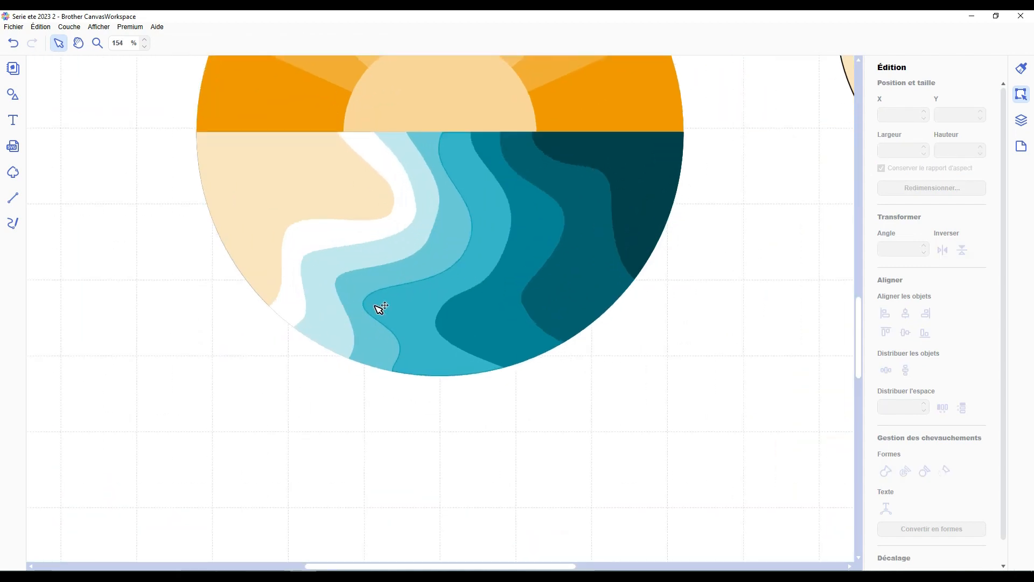
left_click(354, 258)
left_click(710, 308)
double_click(550, 189)
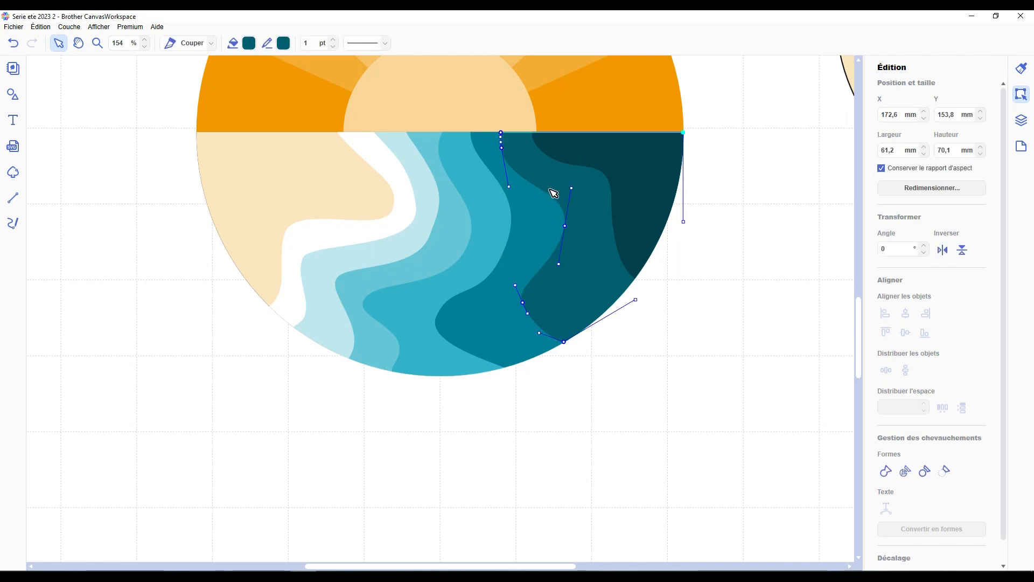
left_click_drag(523, 303, 540, 355)
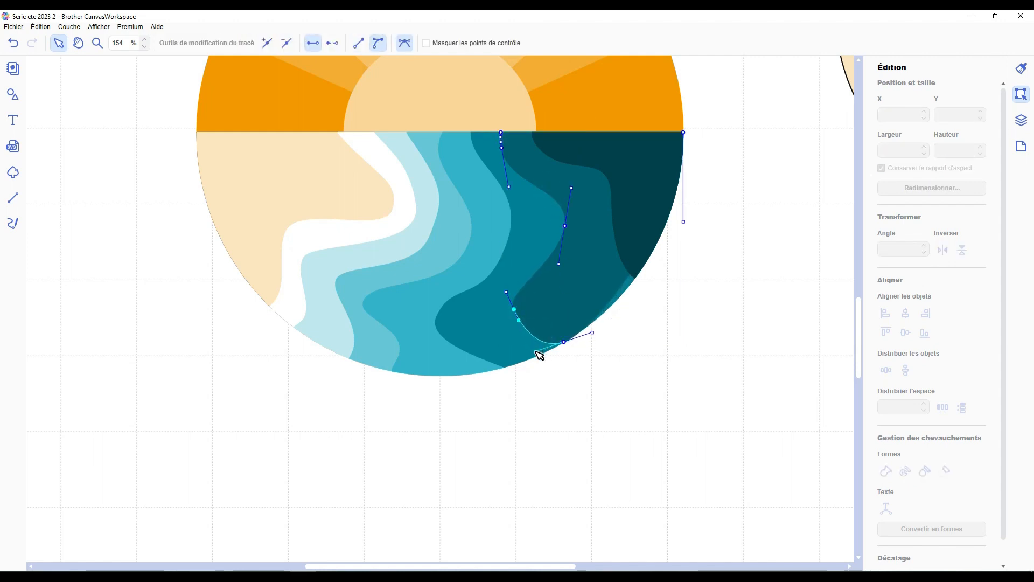
key("ctrl+z")
key("ctrl+z")
- Widen the lower bend of the second-darkest wave towards the beach by moving its lower node
double_click(576, 277)
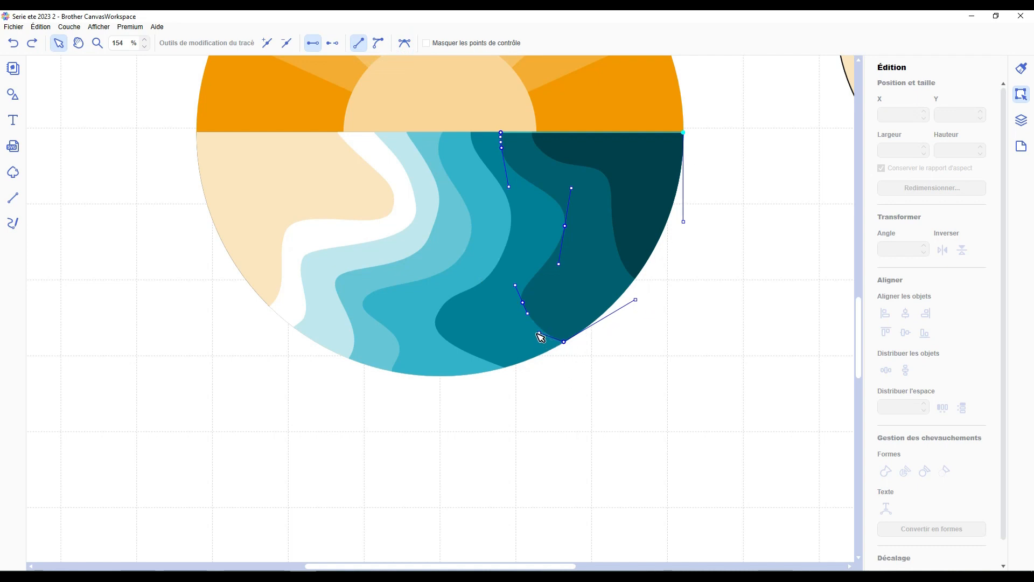
left_click_drag(523, 302, 502, 339)
left_click(579, 401)
- Smooth the upper bend of the third-darkest wave and push it out towards the dark water
double_click(506, 176)
left_click_drag(506, 246, 519, 248)
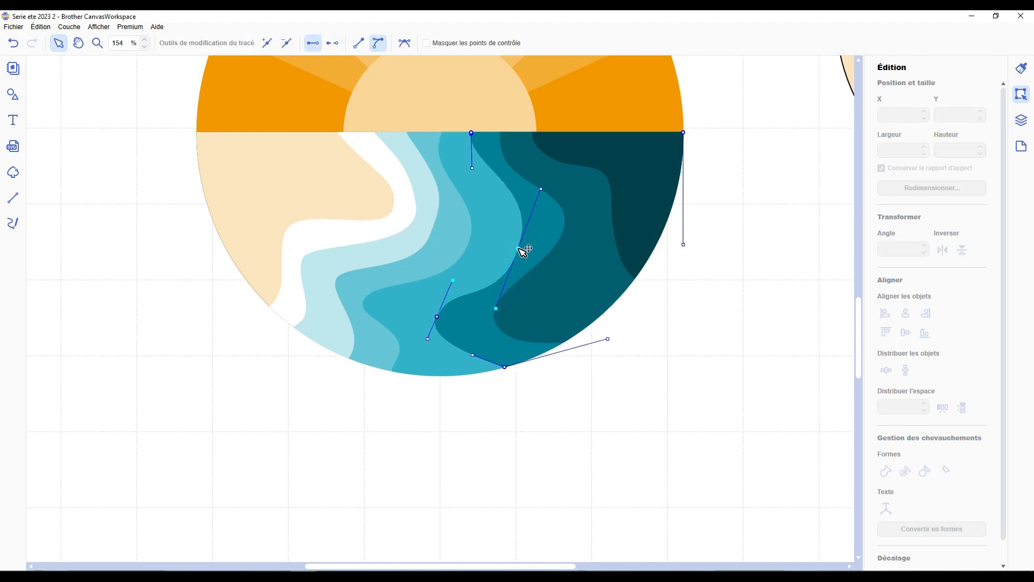
left_click(405, 43)
left_click_drag(496, 309, 539, 231)
left_click_drag(550, 202, 502, 192)
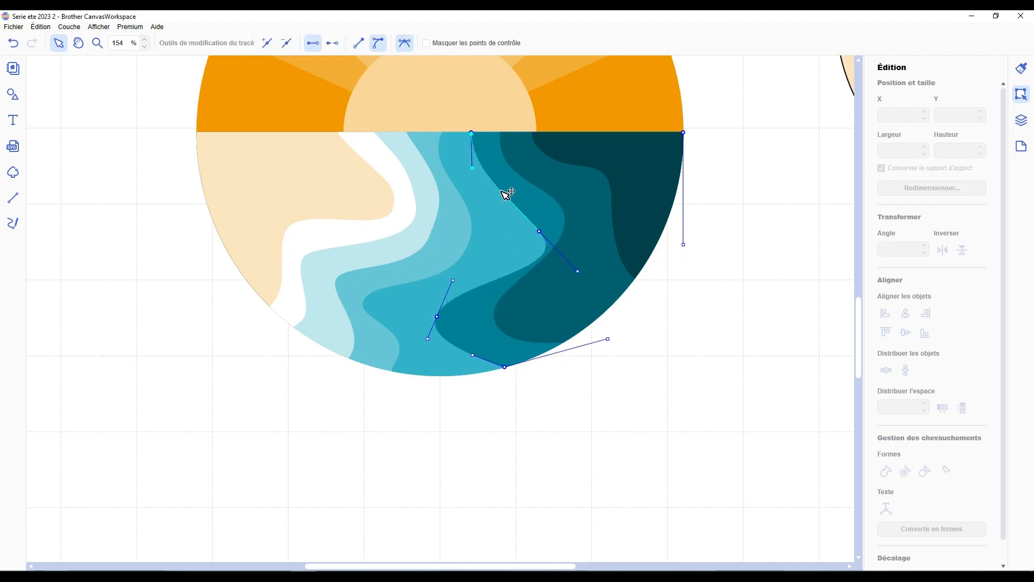
left_click_drag(540, 231, 538, 215)
left_click_drag(499, 174, 493, 177)
- Refine the lower bend of the third-darkest wave so it curves further towards the beach
left_click_drag(437, 317, 412, 309)
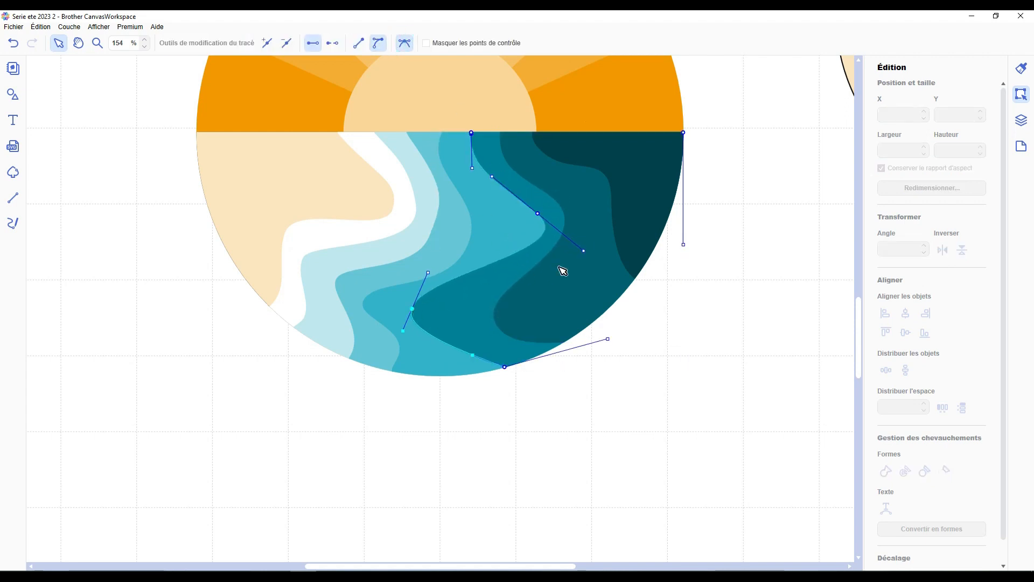
left_click_drag(428, 273, 431, 258)
left_click_drag(412, 309, 417, 308)
left_click_drag(538, 213, 529, 215)
left_click_drag(418, 309, 427, 305)
left_click_drag(408, 358, 419, 345)
left_click(551, 461)
- Delete the surplus node at the base of the turquoise wave and round its lower bend as a smooth curve
double_click(408, 317)
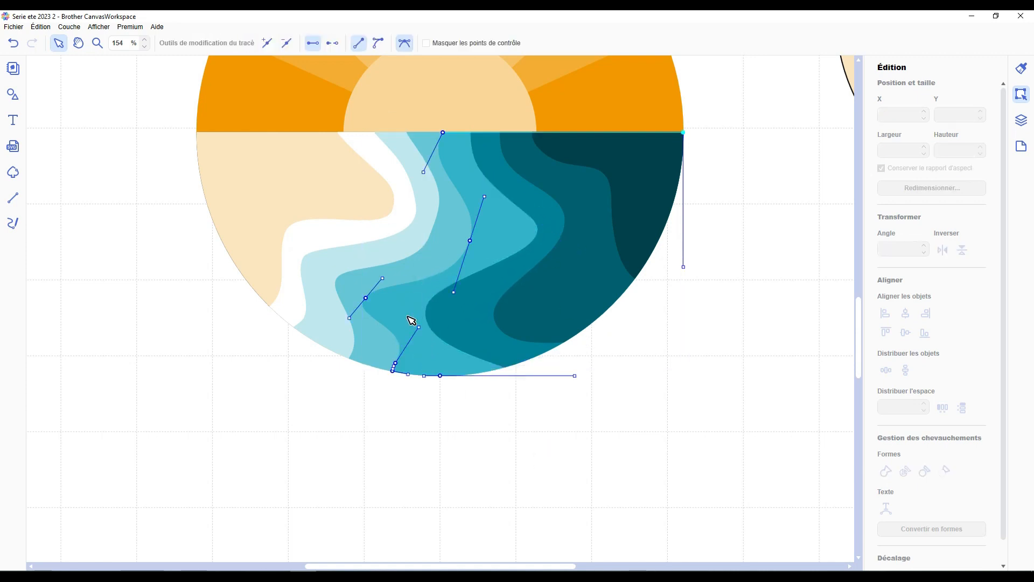
scroll(383, 302, "up", 3)
left_click_drag(359, 407, 375, 404)
key("Delete")
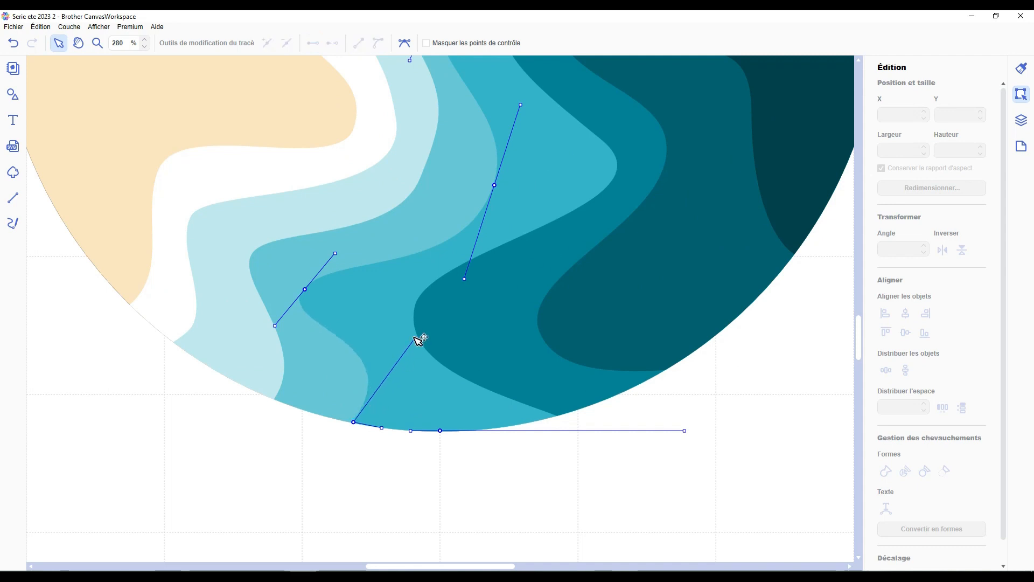
left_click_drag(418, 339, 302, 393)
left_click_drag(305, 289, 354, 285)
left_click(404, 43)
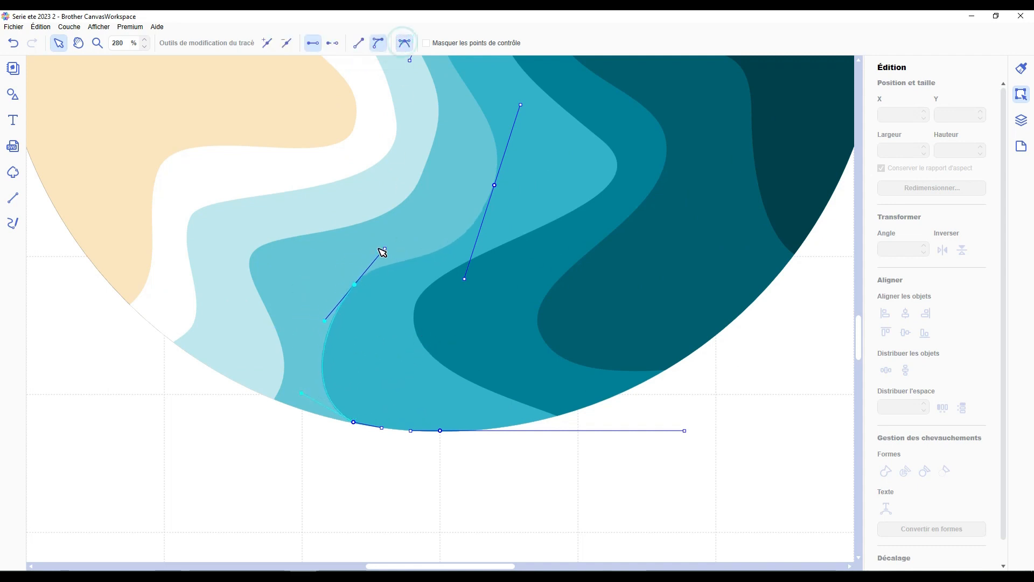
left_click_drag(384, 248, 419, 256)
- Extend the upper bend of the turquoise wave to follow the edge of the neighbouring darker wave
left_click_drag(495, 185, 561, 171)
left_click_drag(588, 91, 568, 132)
scroll(500, 250, "down", 4)
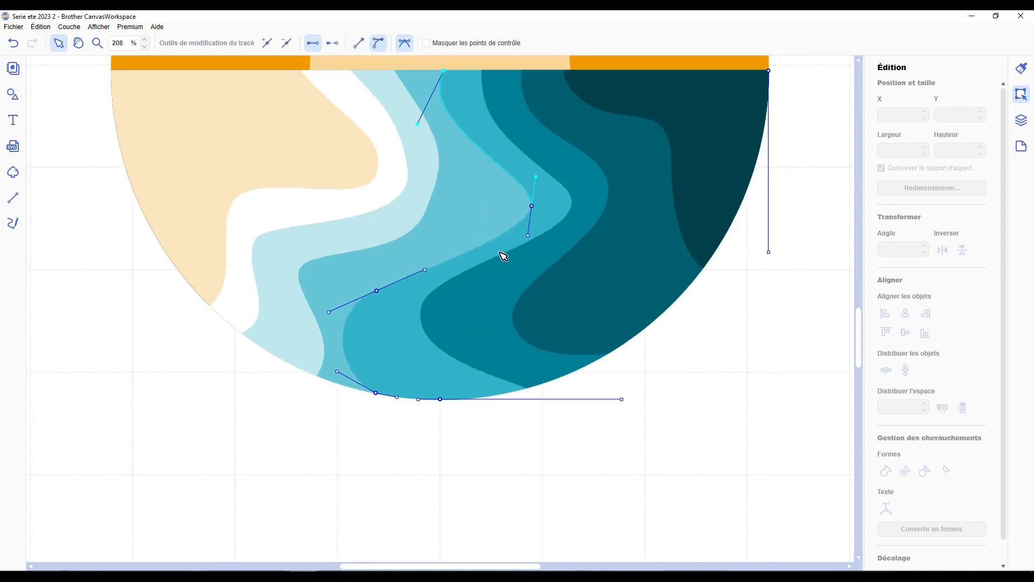
scroll(501, 254, "up", 2)
left_click_drag(528, 291, 493, 282)
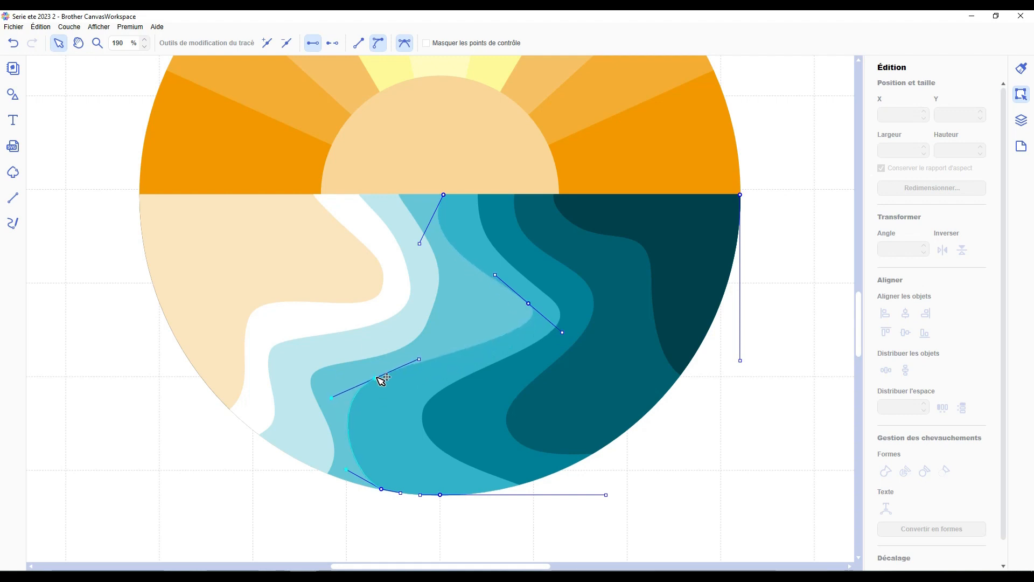
- Open the light blue wave's nodes for editing and delete the surplus node near its upper end
left_click(457, 306)
left_click(405, 44)
scroll(401, 234, "up", 4)
left_click(378, 130)
key("Delete")
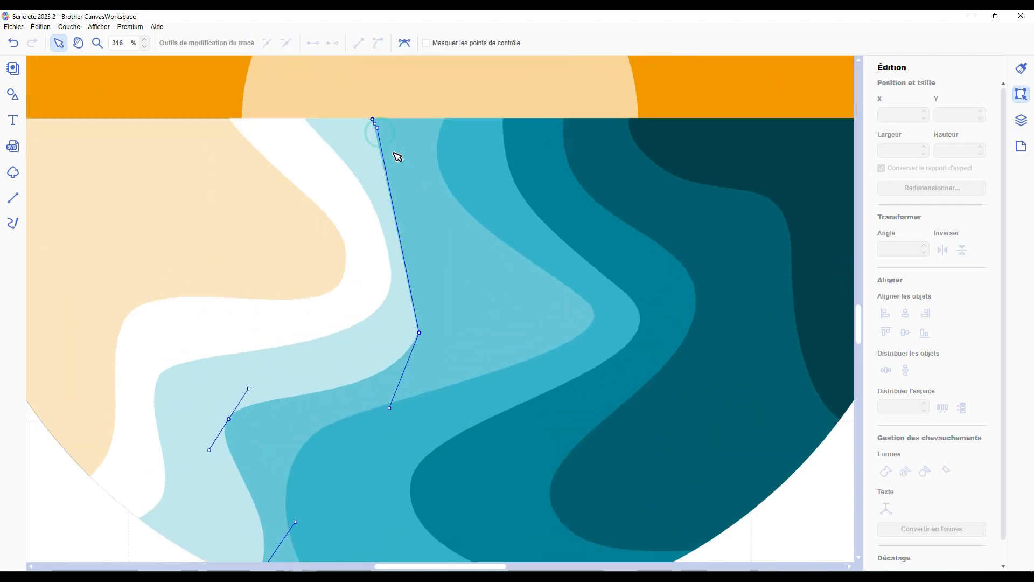
- Extend the light blue wave's upper bend towards the turquoise wave and curve its start at the horizon
left_click(405, 46)
left_click_drag(377, 128, 375, 192)
key("ctrl+z")
left_click_drag(420, 333, 462, 329)
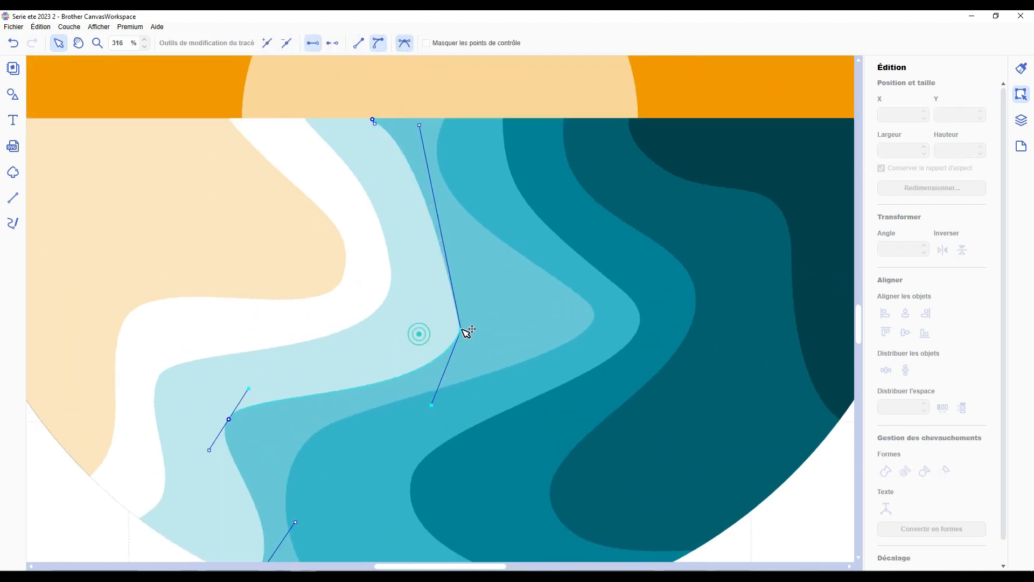
left_click_drag(419, 126, 436, 283)
left_click_drag(461, 329, 539, 301)
left_click_drag(512, 254, 432, 265)
left_click_drag(538, 300, 519, 295)
left_click_drag(377, 124, 354, 168)
- Round the lower bend of the light blue wave with smooth nodes so it runs parallel to the turquoise wave
scroll(386, 282, "down", 2)
left_click_drag(289, 388, 314, 328)
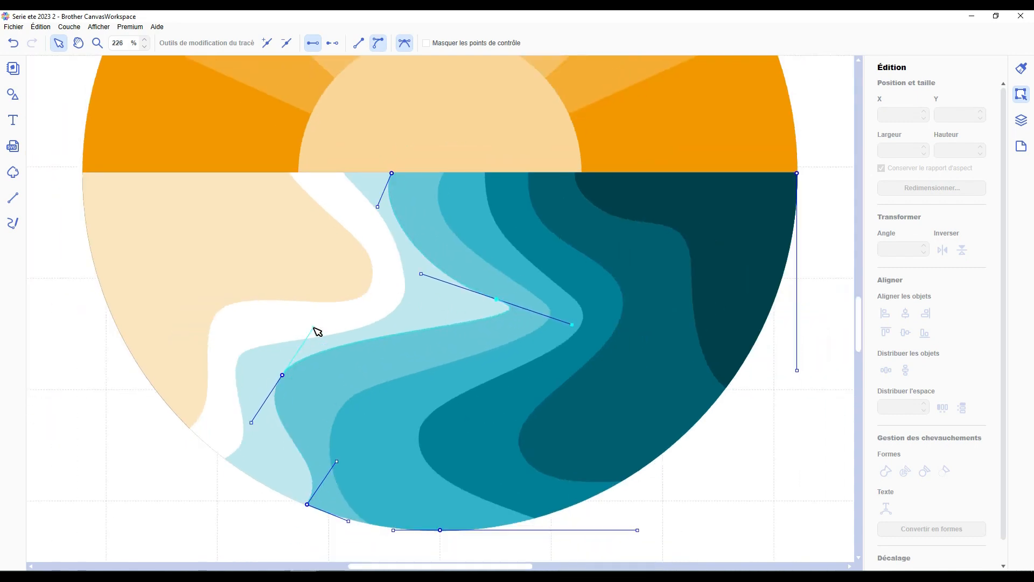
left_click_drag(572, 324, 570, 360)
left_click(402, 40)
scroll(345, 372, "down", 3)
left_click_drag(337, 384, 244, 395)
mouse_move(282, 297)
left_mouse_down()
mouse_move(294, 295)
mouse_move(283, 292)
left_mouse_up()
left_click(404, 42)
left_click_drag(314, 246, 278, 290)
double_click(203, 494)
- Curve the pale blue wave's start at the horizon and extend its upper bend towards the light blue wave
scroll(306, 382, "down", 1)
scroll(324, 366, "up", 2)
double_click(424, 294)
left_click(404, 43)
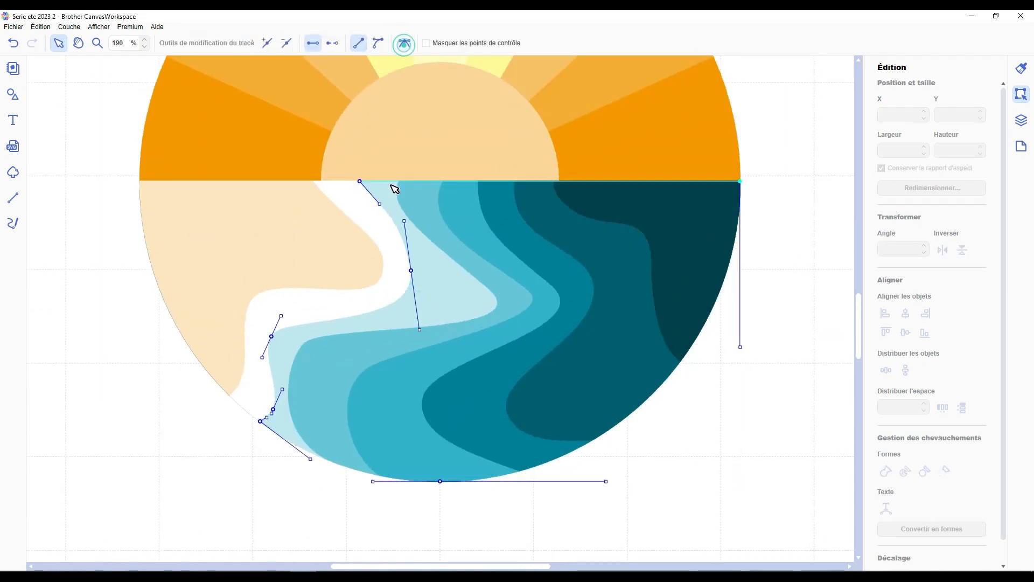
left_click_drag(381, 203, 353, 207)
left_click(411, 270)
left_click_drag(411, 270, 442, 286)
- Move the lower bend of the pale blue wave towards the sand and adjust its curve
left_click_drag(272, 336, 257, 321)
left_click_drag(267, 301, 290, 278)
left_click_drag(257, 322, 266, 326)
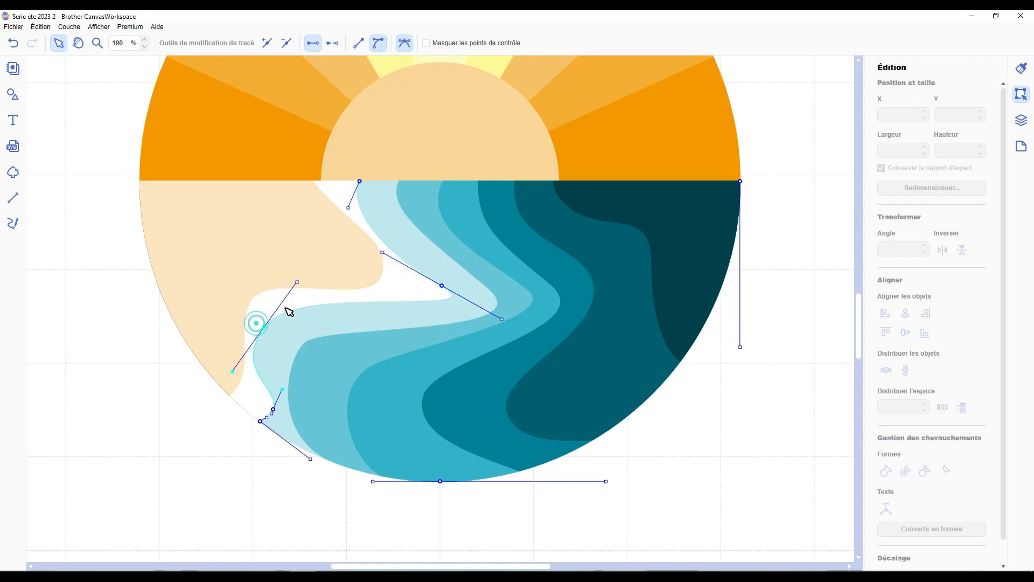
left_click_drag(298, 282, 308, 293)
left_click_drag(266, 326, 267, 320)
- Delete the surplus node near the base of the pale blue wave and round its lower end
left_click(273, 409)
key("Delete")
left_click(404, 45)
left_click_drag(282, 389, 239, 395)
- Delete the surplus node near the horizon on the white foam wave and curve its start with a smooth handle
double_click(359, 292)
left_click(319, 187)
key("Delete")
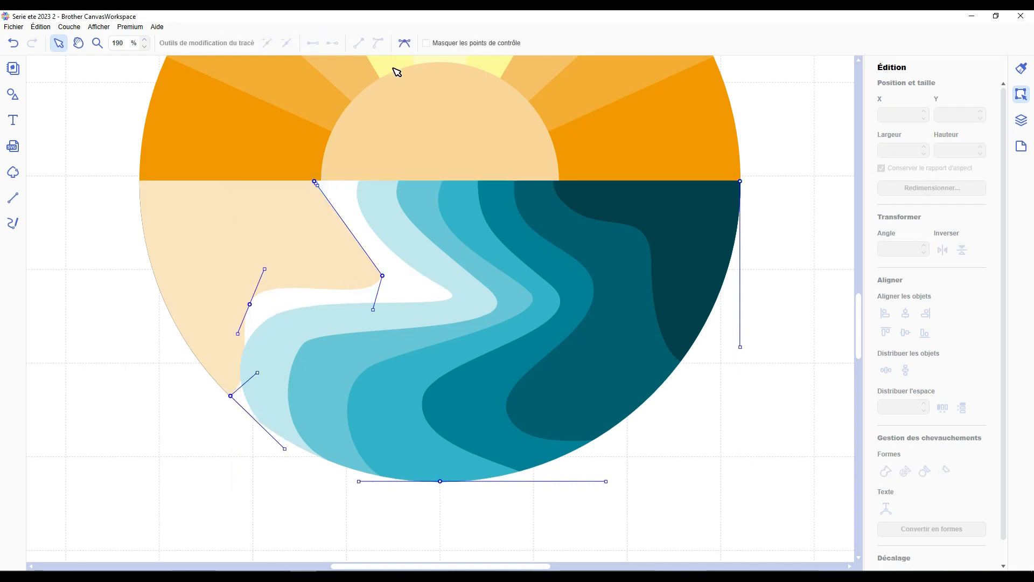
left_click(404, 43)
left_click_drag(315, 183, 326, 219)
left_click(404, 43)
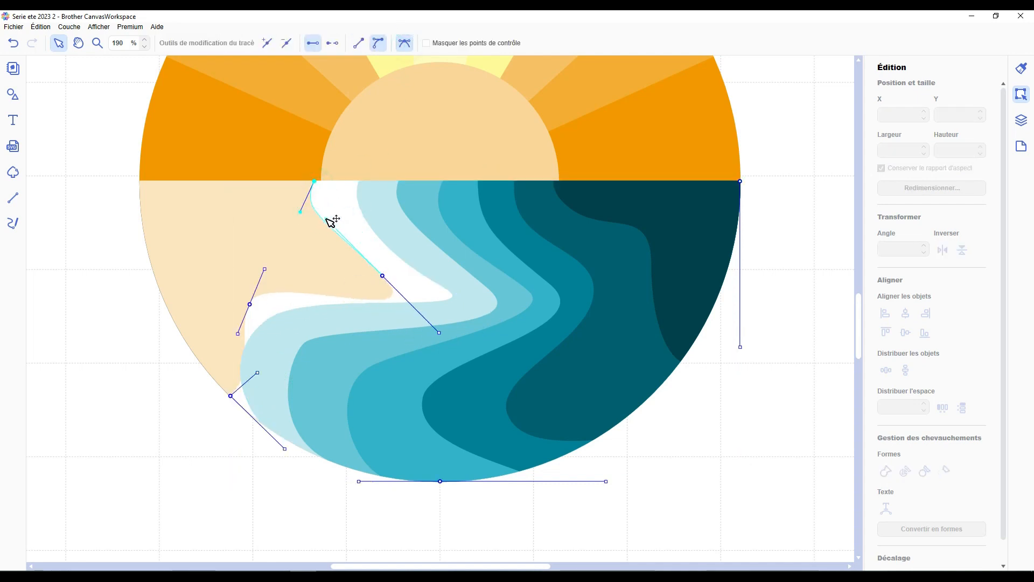
- Reposition the upper bend node of the white foam wave and adjust its handles to follow the pale blue wave
left_click_drag(382, 276, 402, 268)
left_click_drag(347, 212, 325, 224)
left_click_drag(403, 268, 382, 266)
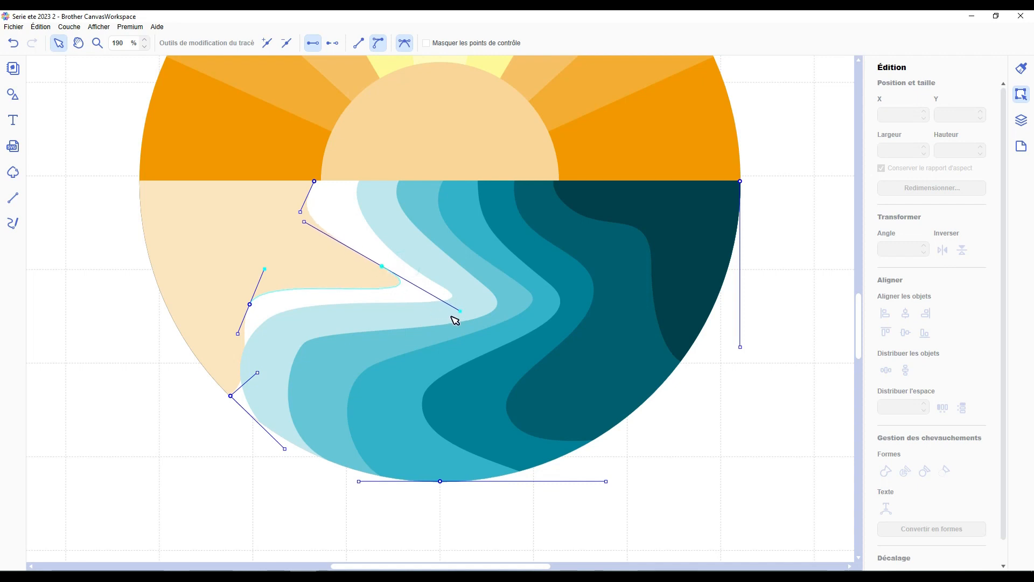
left_click_drag(459, 312, 439, 318)
- Move the lower bend of the white foam wave into the sand and curve its lower end outwards
left_click_drag(251, 304, 217, 285)
left_click_drag(232, 248, 246, 246)
left_click_drag(217, 286, 226, 294)
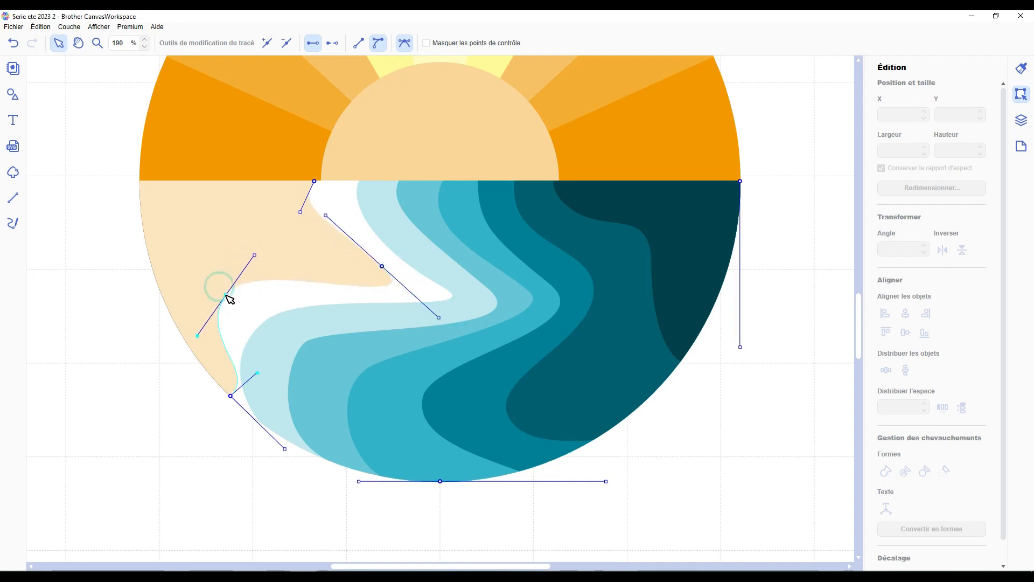
left_click(404, 43)
left_click_drag(258, 373, 209, 363)
left_click(139, 397)
double_click(238, 302)
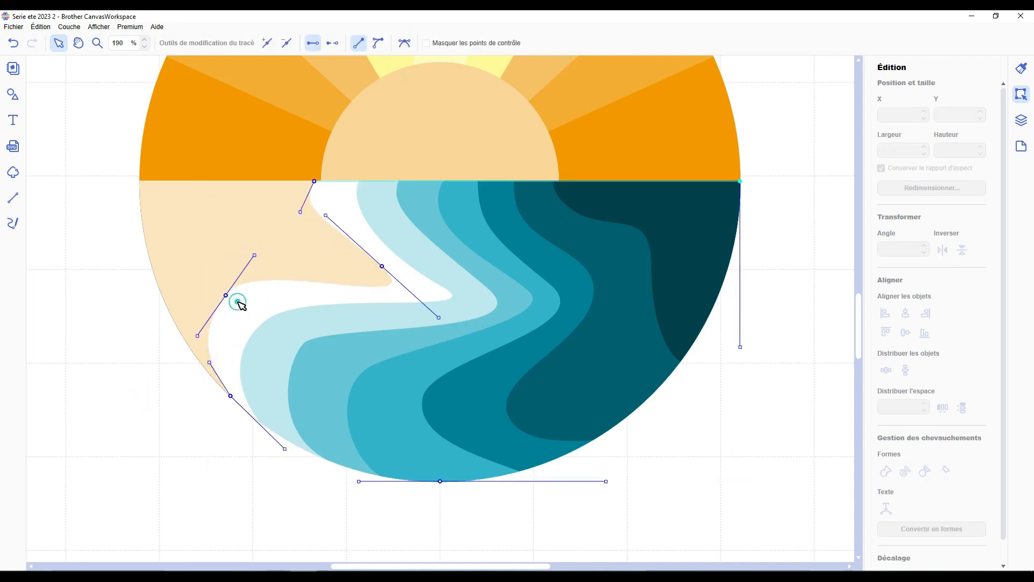
mouse_move(255, 255)
left_mouse_down()
mouse_move(251, 268)
mouse_move(263, 272)
left_mouse_up()
left_click(405, 39)
left_click(170, 405)
- Centre the sea half horizontally with the sun half and stack the two vertically with 0 mm spacing
scroll(170, 405, "down", 6)
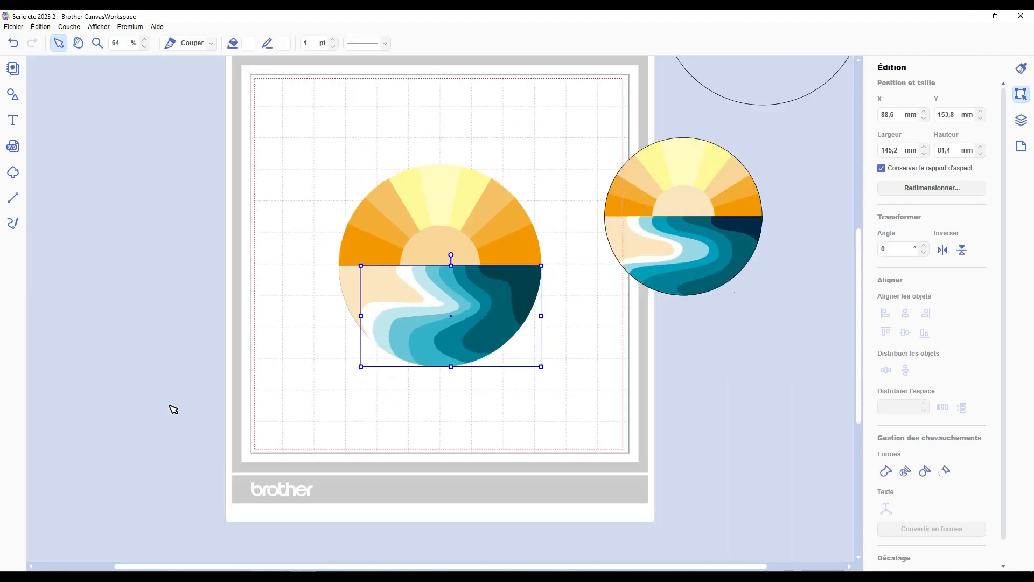
left_click(358, 409)
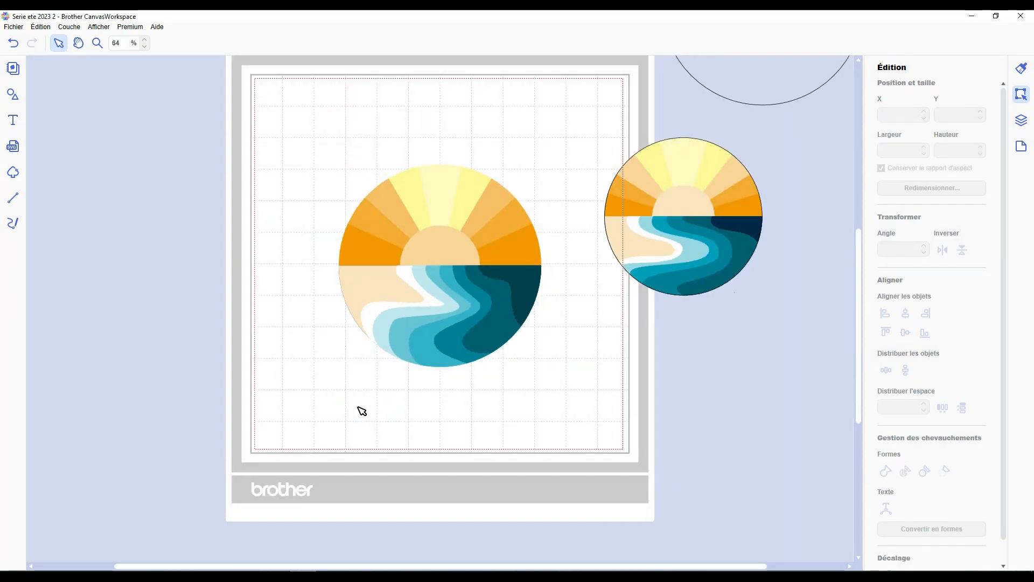
left_click_drag(577, 357, 371, 294)
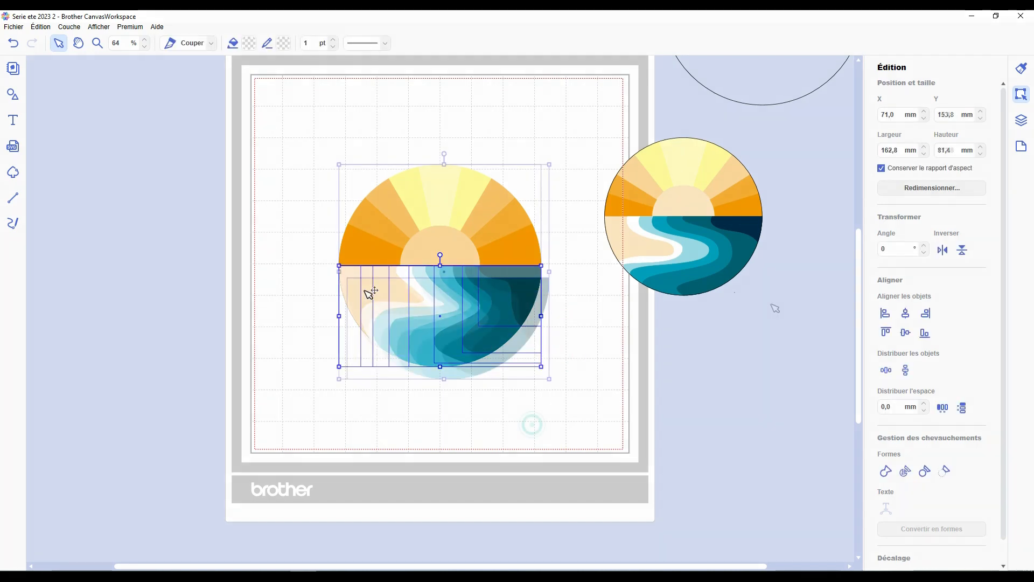
left_click(906, 312)
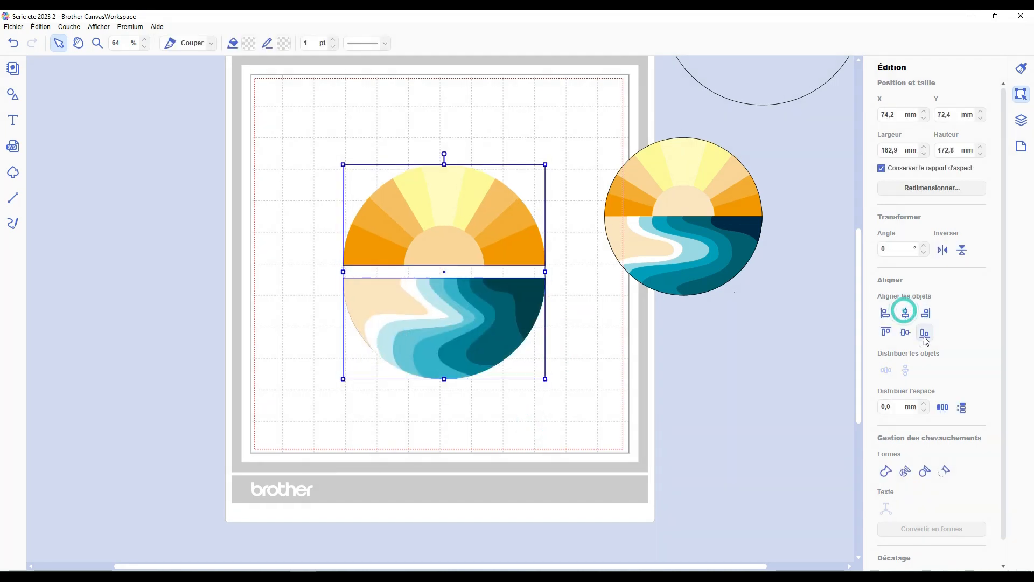
left_click(963, 409)
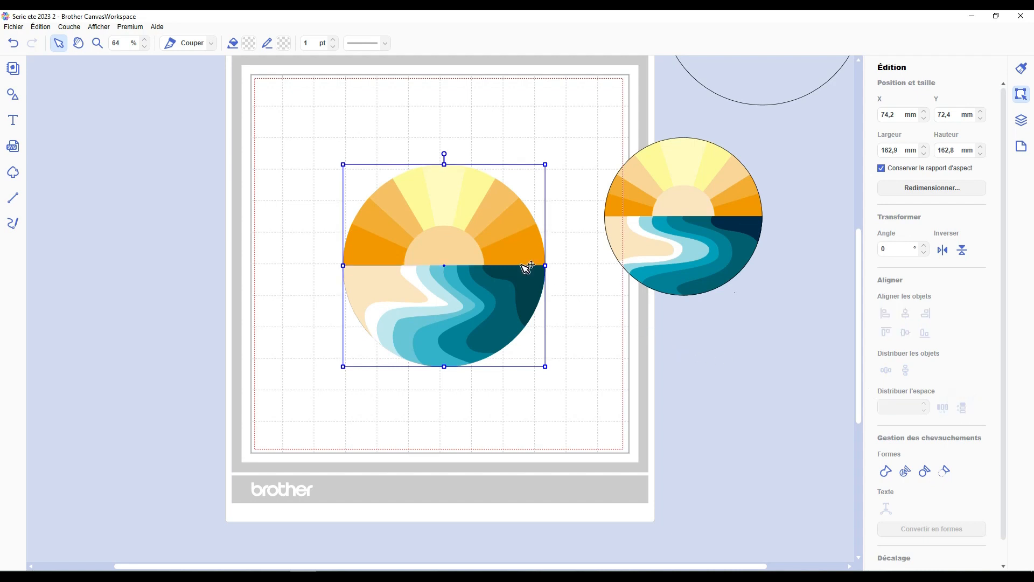
- Move the empty circle outline onto the new scene and centre-align it with the artwork
left_click_drag(777, 58, 463, 313)
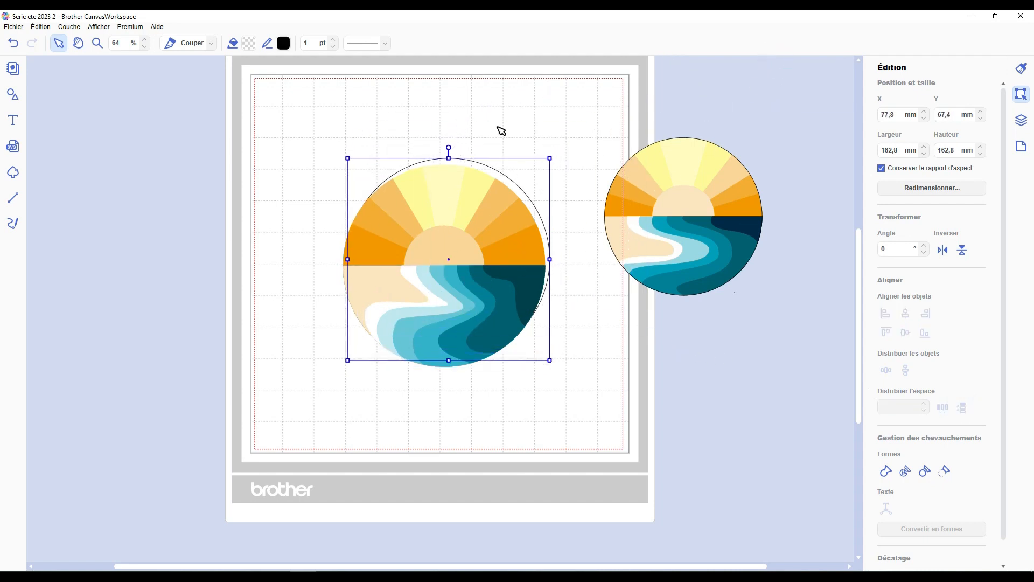
left_click_drag(515, 105, 475, 229)
left_click(905, 333)
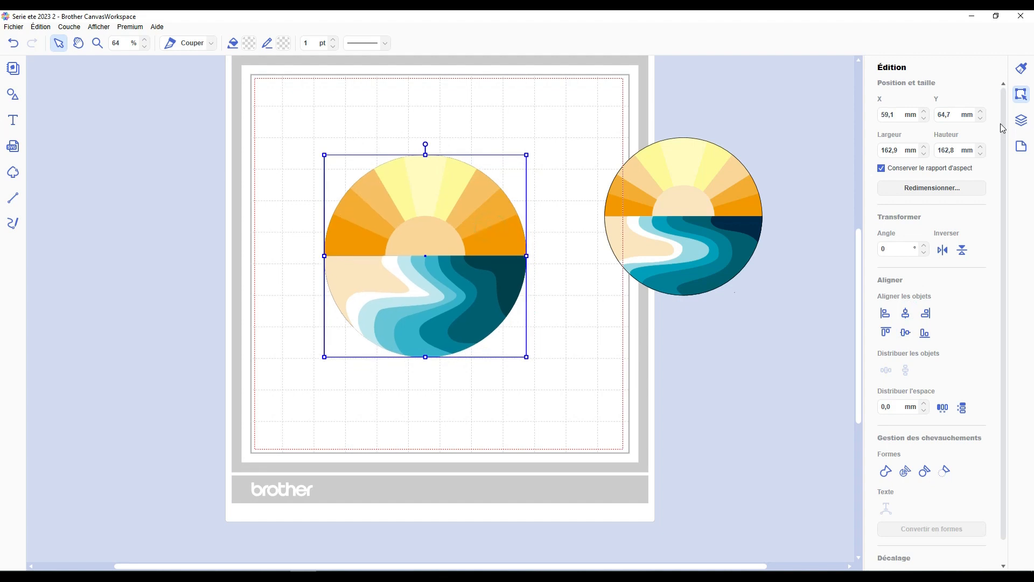
- Move the circle outline's layer to the top of the scene's layers so it frames the artwork
left_click(660, 108)
left_click(872, 92)
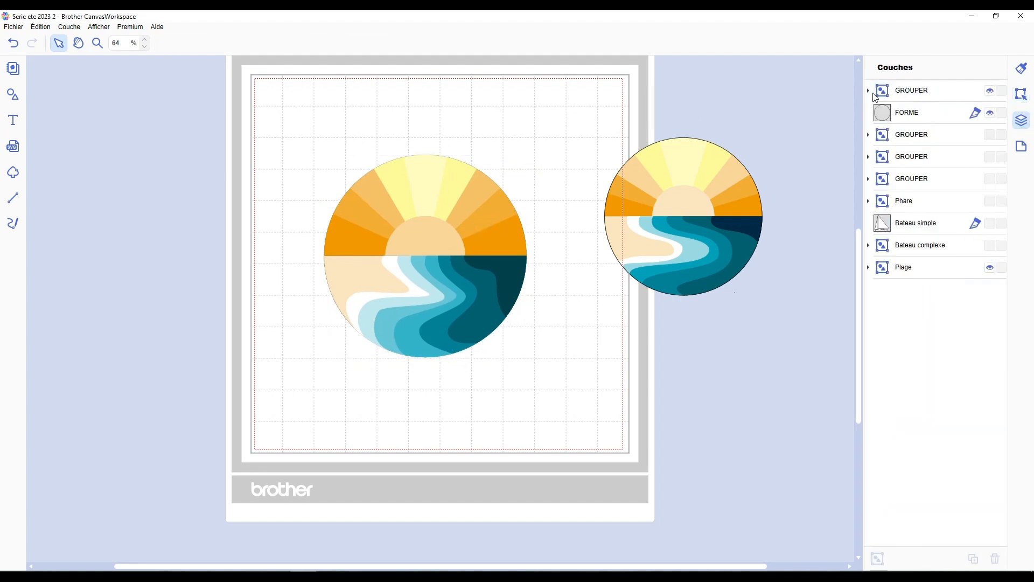
left_click_drag(888, 112, 891, 91)
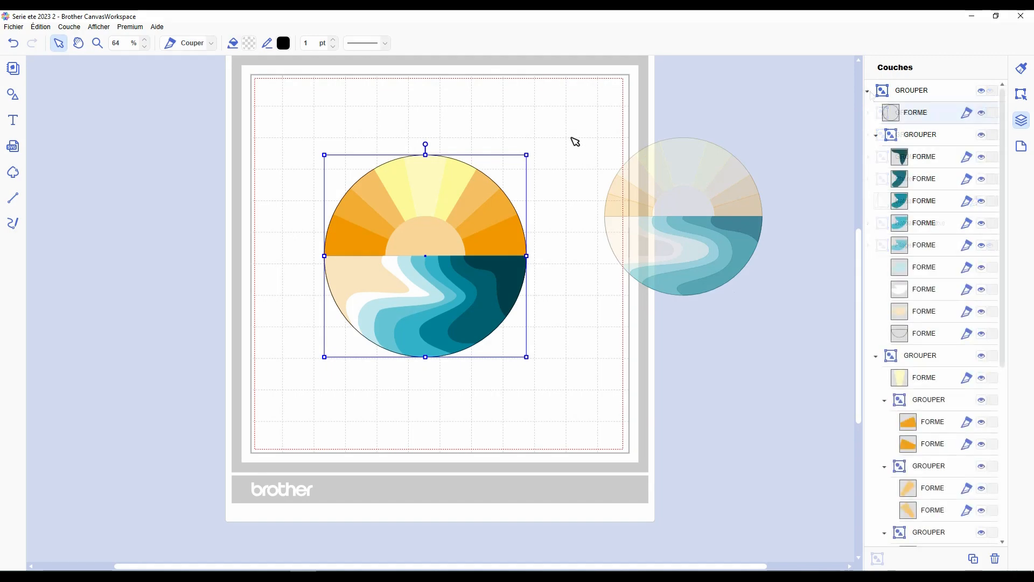
left_click(566, 132)
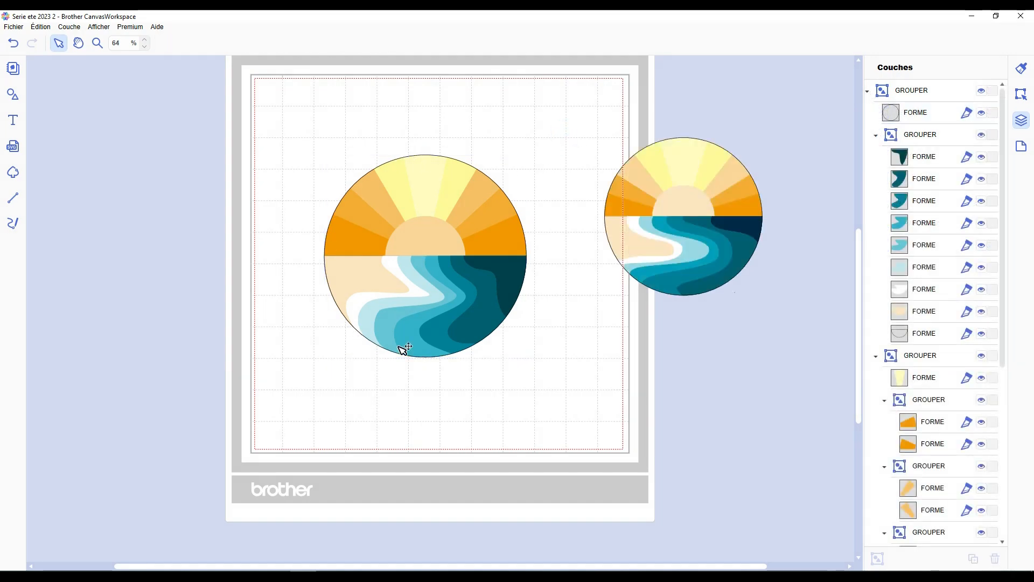
- Scale down the new round scene proportionally and arrange it on the mat beside the reference scene
scroll(555, 177, "down", 2)
left_click_drag(598, 233, 520, 184)
left_click(438, 276)
left_click_drag(503, 347, 454, 321)
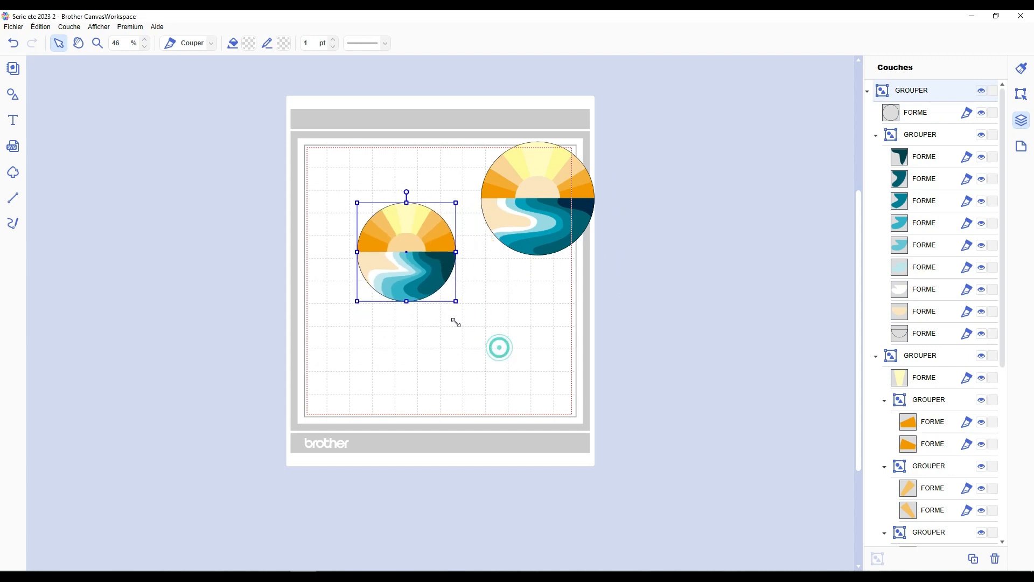
left_click_drag(430, 266, 465, 281)
left_click_drag(573, 222, 560, 219)
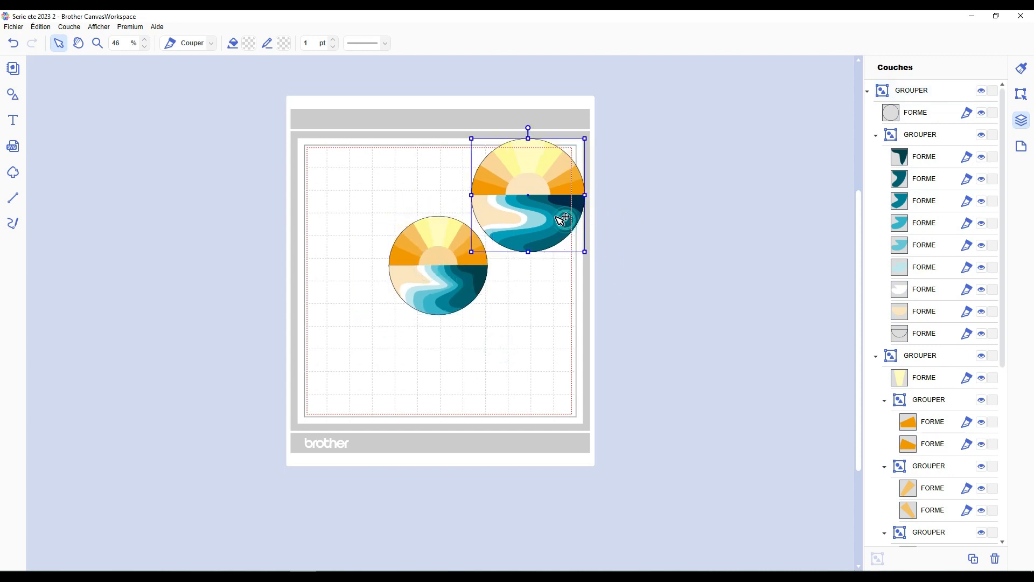
left_click(555, 292)
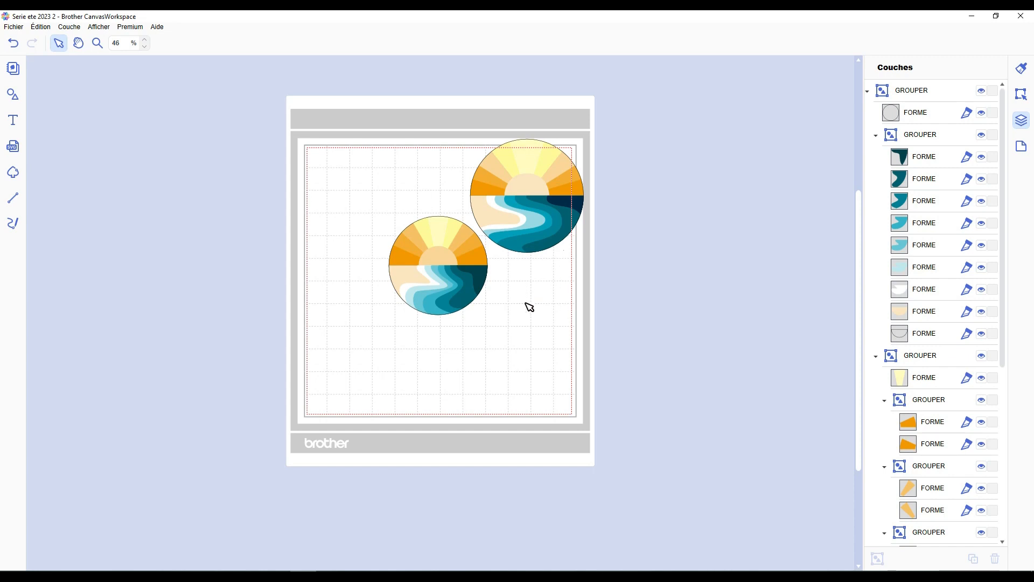
scroll(529, 306, "up", 5)
scroll(517, 305, "up", 2)
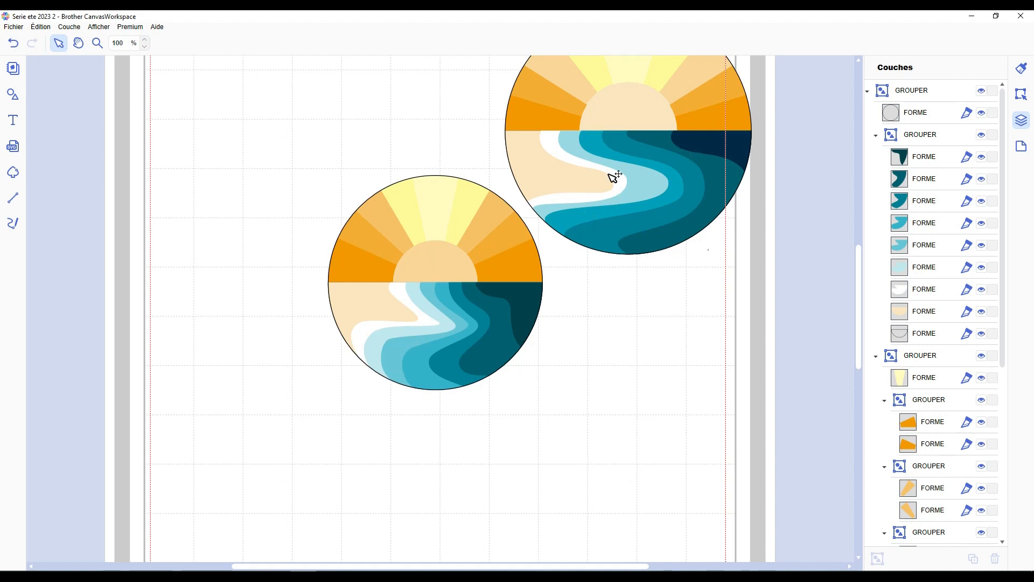
scroll(588, 402, "down", 3)
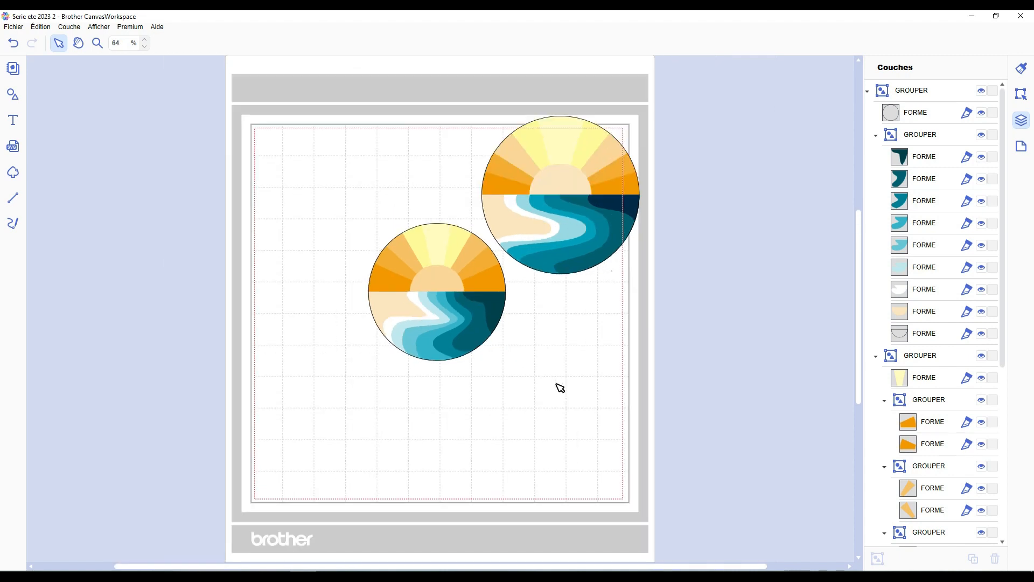
left_click(555, 385)
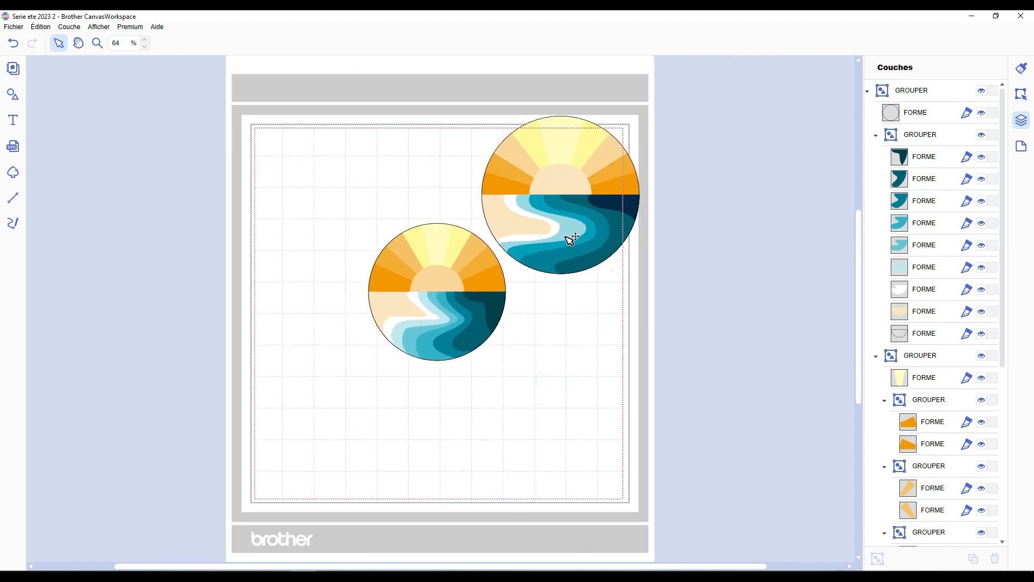